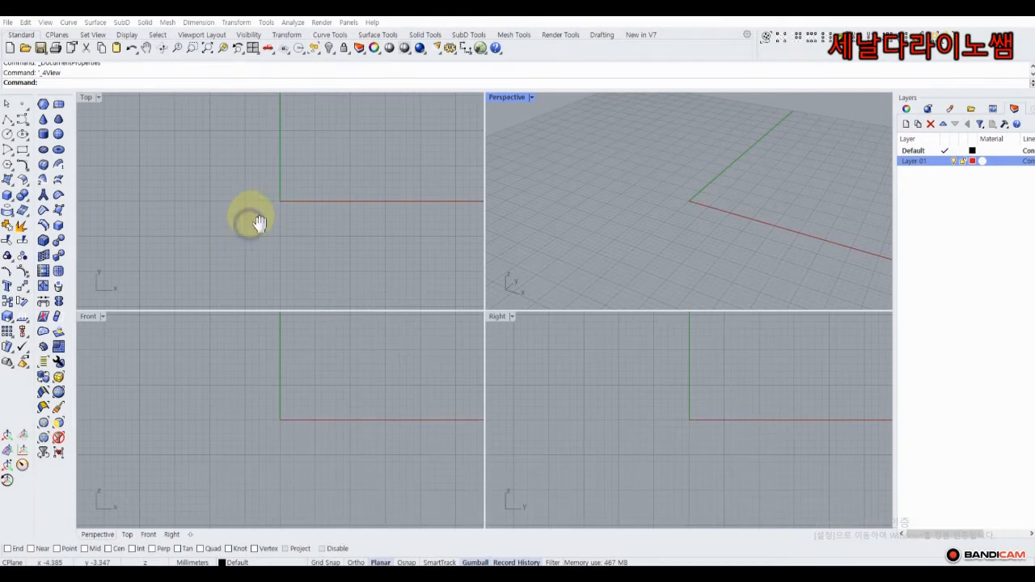
With Grid Snap on, draw a 16 mm diameter sphere centred on the origin.
{"action": "right_click_drag", "start_coordinate": [252, 220], "coordinate": [238, 214]}
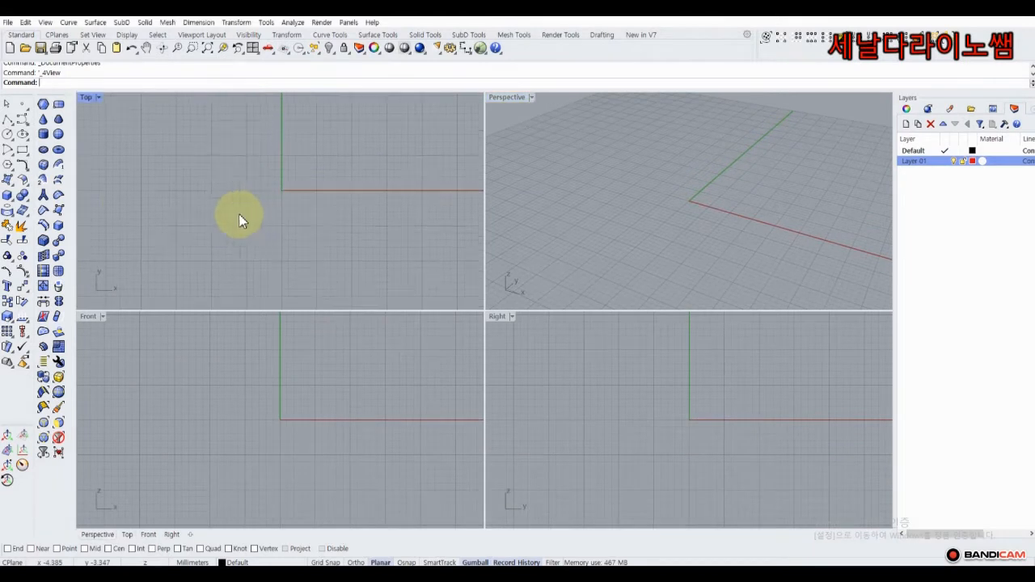
{"action": "left_click", "coordinate": [12, 202]}
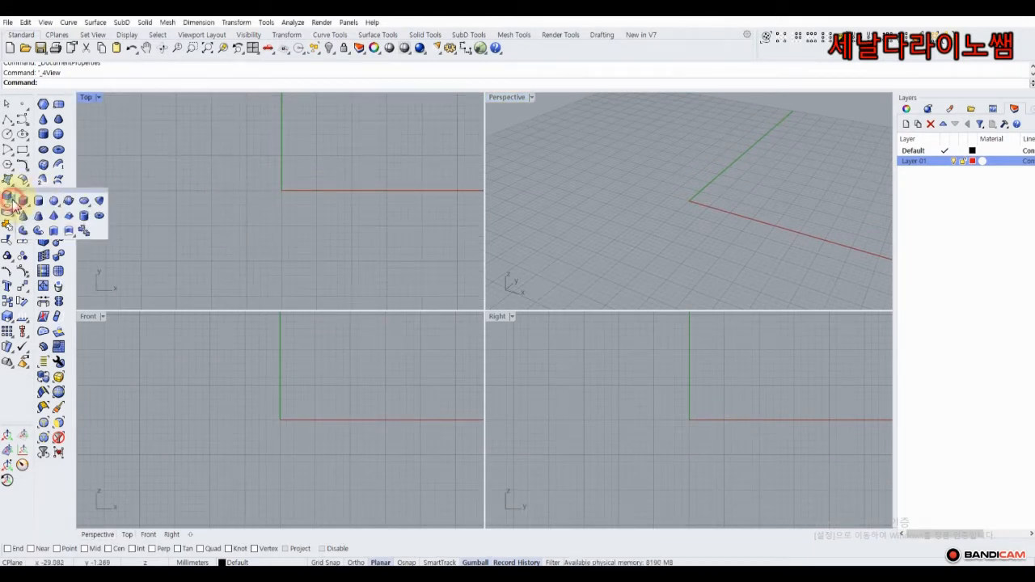
{"action": "left_click", "coordinate": [54, 202]}
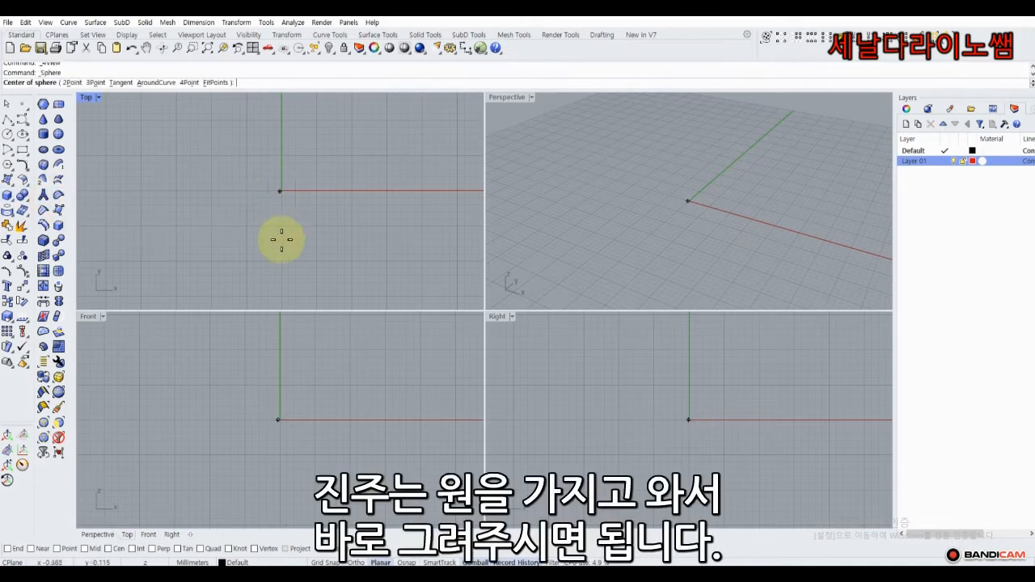
{"action": "left_click", "coordinate": [324, 562]}
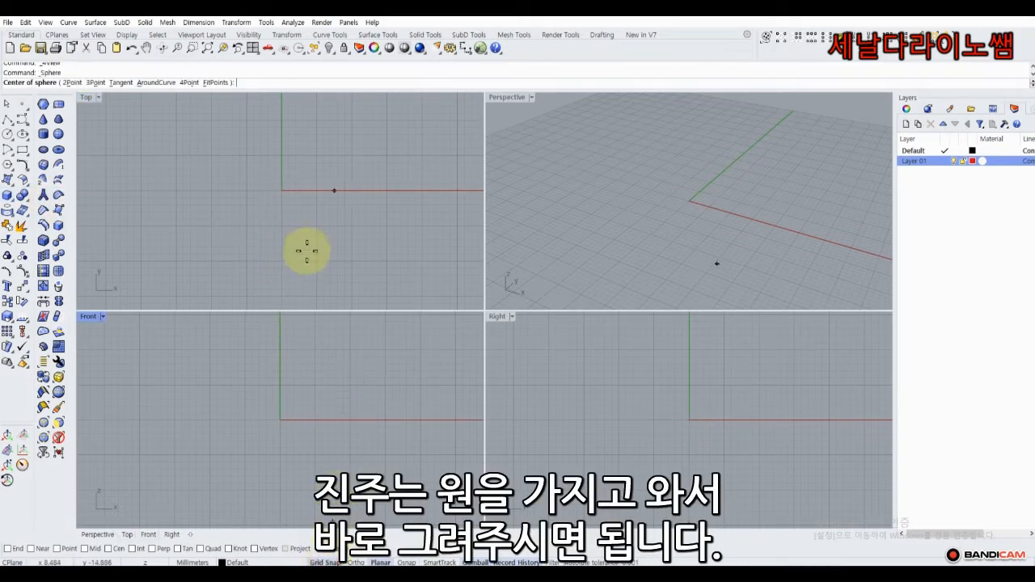
{"action": "left_click", "coordinate": [282, 191]}
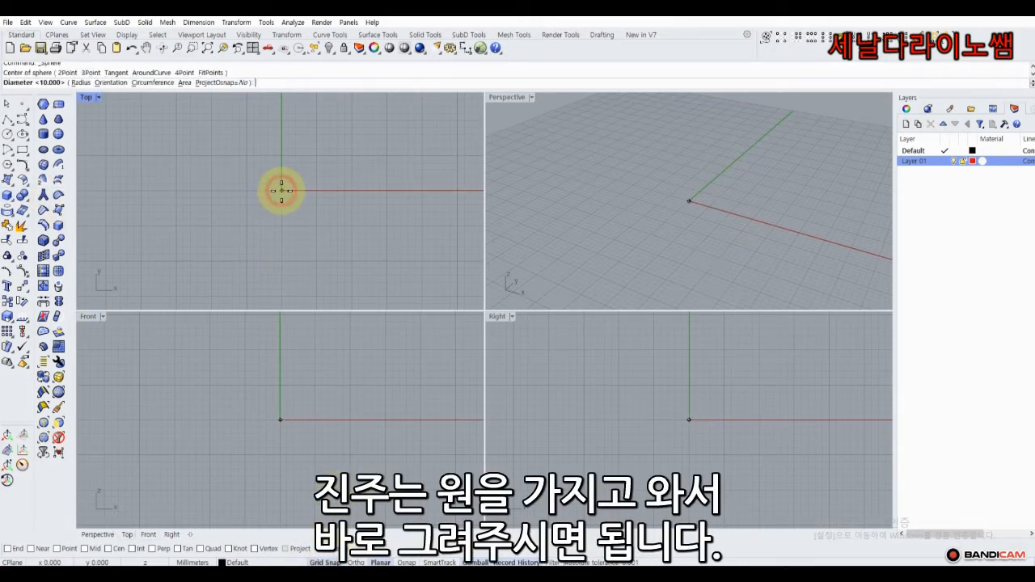
{"action": "left_click", "coordinate": [340, 190]}
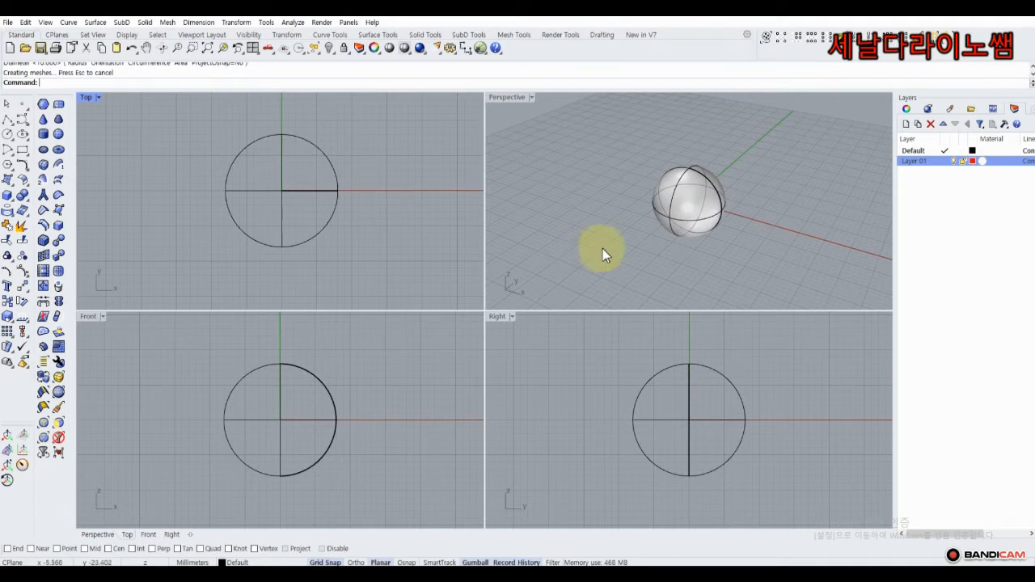
Move the sphere onto Layer 01 and make the Default layer current.
{"action": "left_click", "coordinate": [663, 190]}
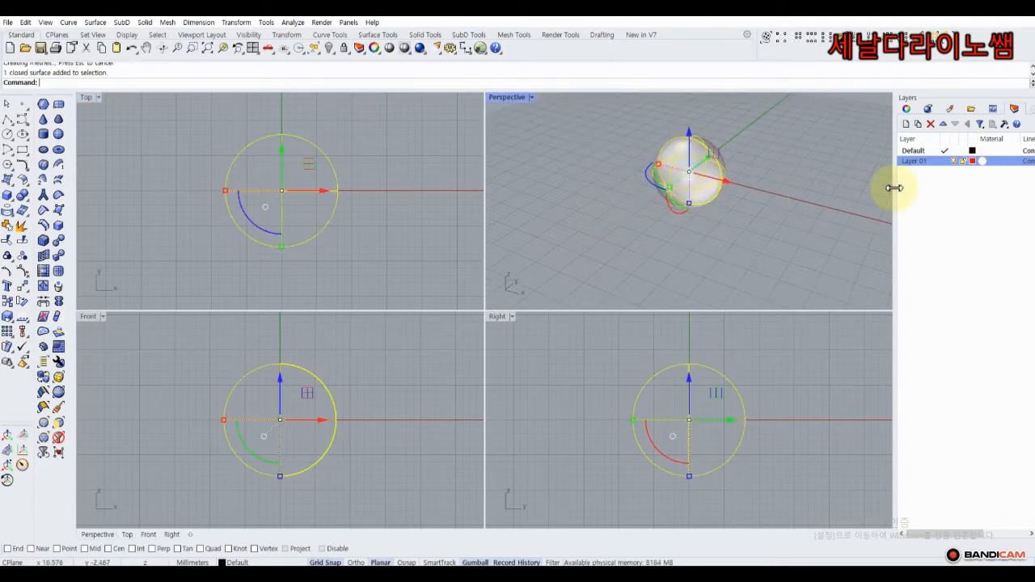
{"action": "right_click", "coordinate": [940, 162]}
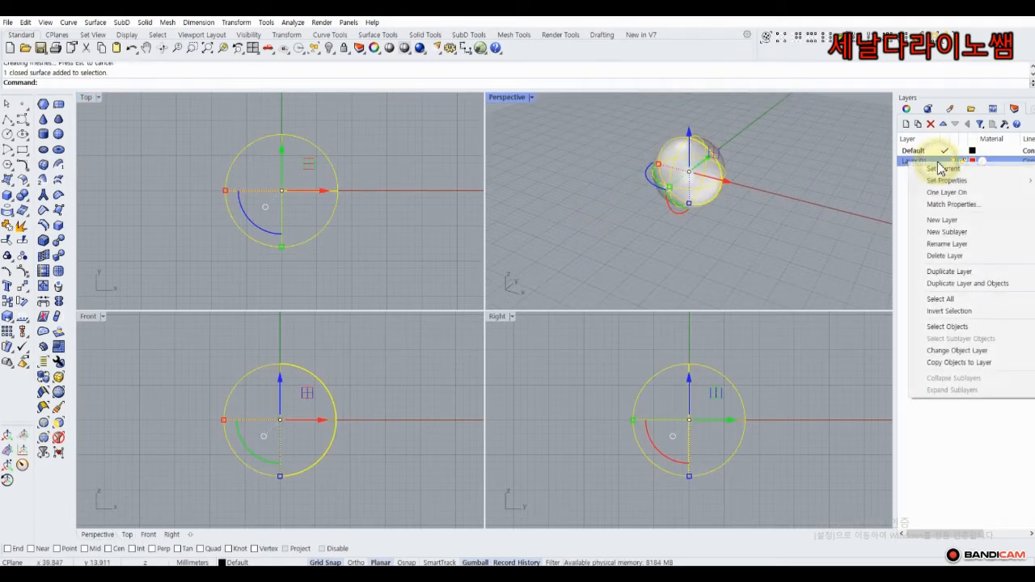
{"action": "left_click", "coordinate": [936, 350]}
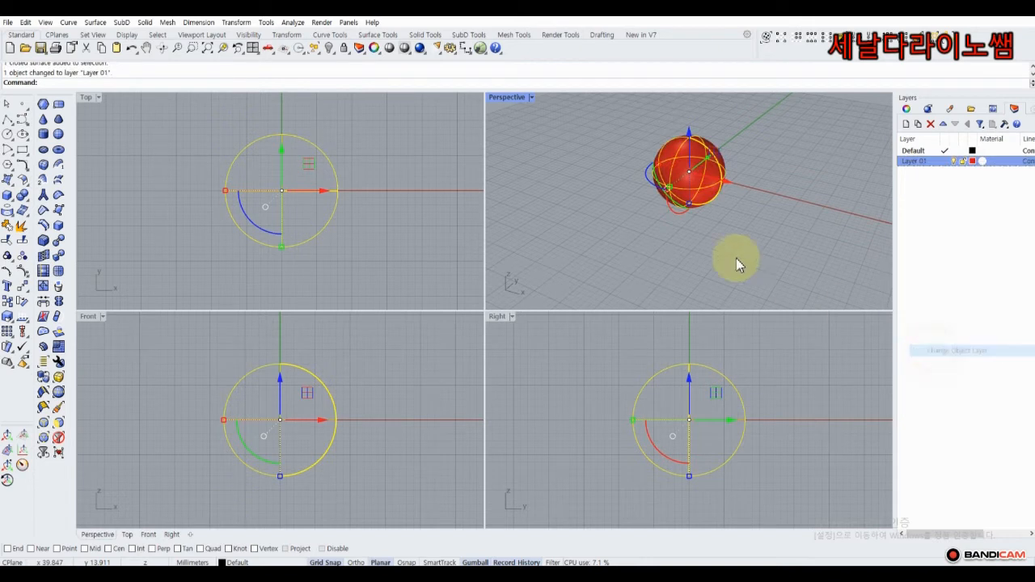
{"action": "left_click", "coordinate": [918, 150]}
{"action": "left_click", "coordinate": [420, 217]}
In the maximized Front view, copy the sphere 30 mm to the right.
{"action": "right_click_drag", "start_coordinate": [361, 246], "coordinate": [356, 227]}
{"action": "right_click_drag", "start_coordinate": [237, 409], "coordinate": [228, 389]}
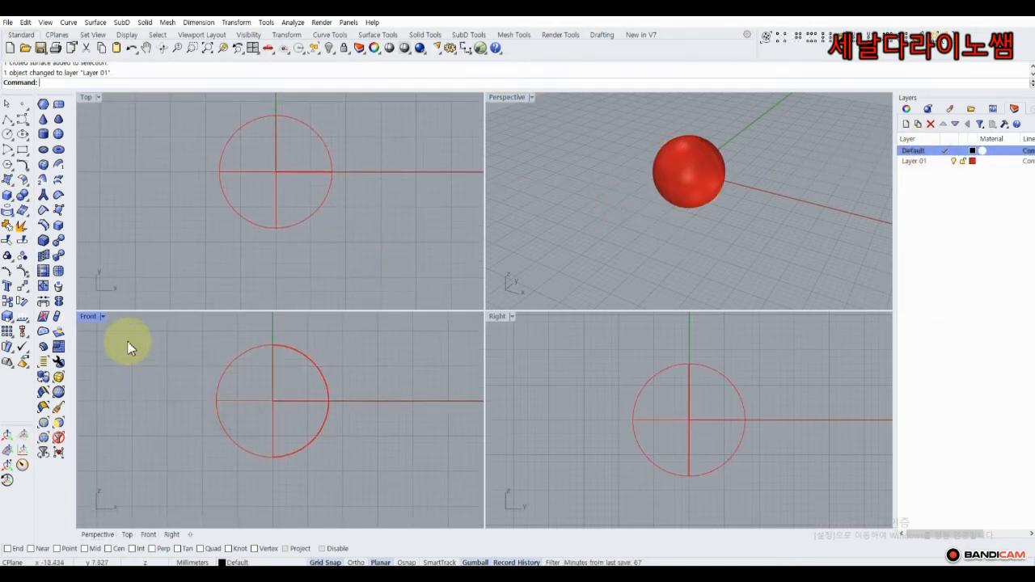
{"action": "double_click", "coordinate": [88, 316]}
{"action": "right_click_drag", "start_coordinate": [321, 256], "coordinate": [248, 203]}
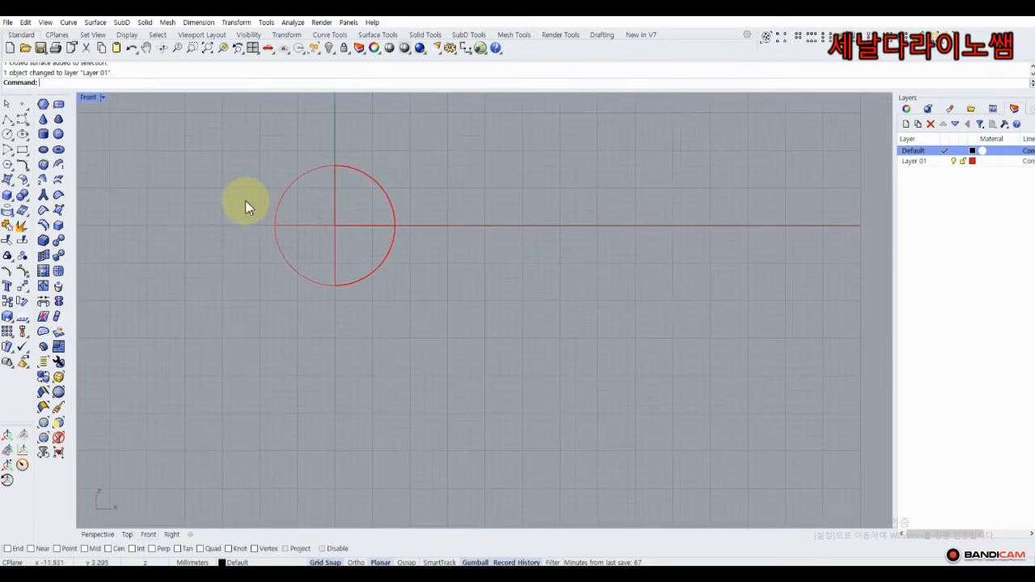
{"action": "left_click", "coordinate": [279, 199]}
{"action": "left_click", "coordinate": [24, 275]}
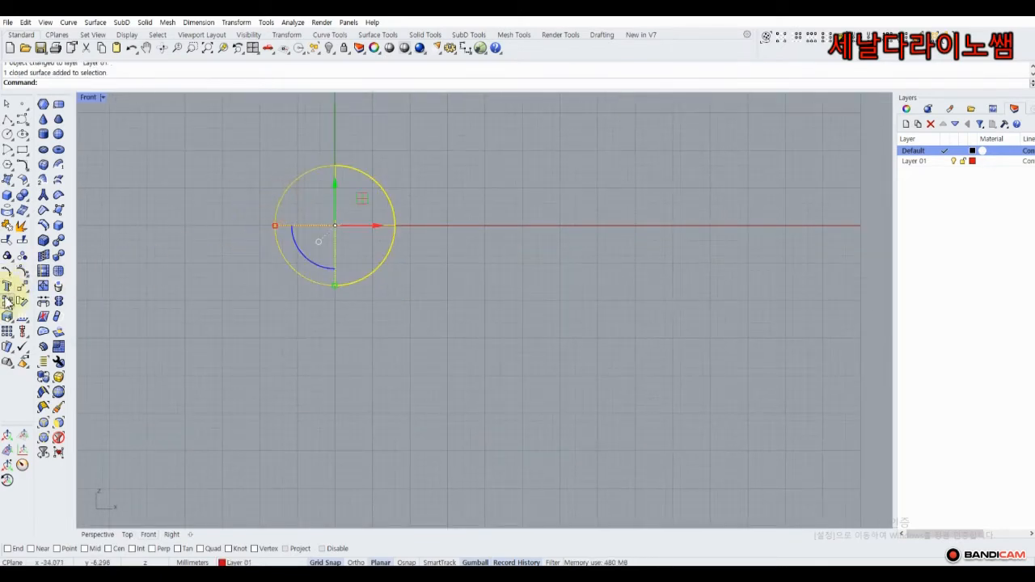
{"action": "left_click", "coordinate": [335, 227]}
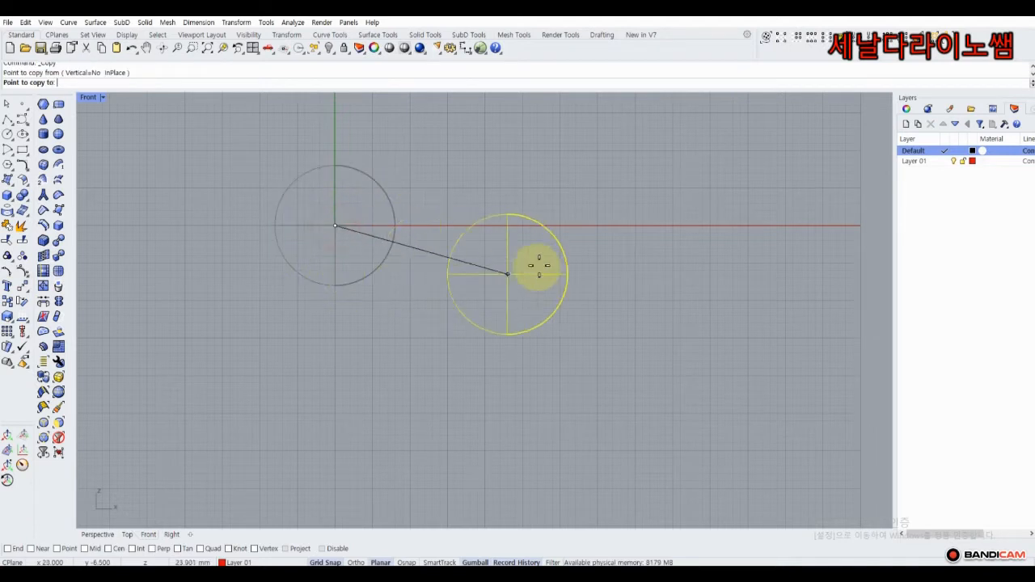
{"action": "left_click", "coordinate": [561, 225]}
{"action": "right_click", "coordinate": [561, 225]}
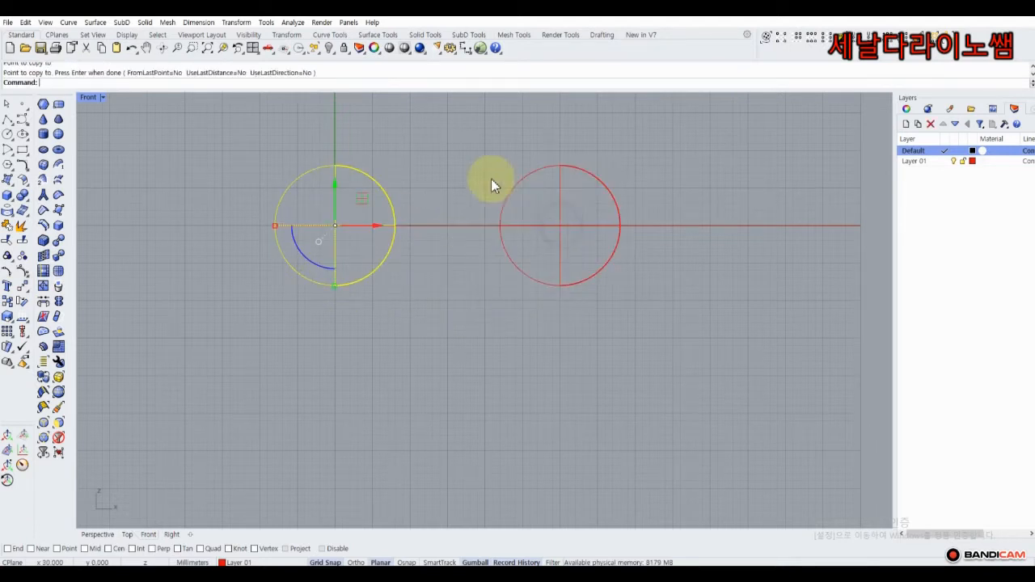
{"action": "left_click", "coordinate": [384, 131]}
{"action": "right_click_drag", "start_coordinate": [251, 174], "coordinate": [234, 172]}
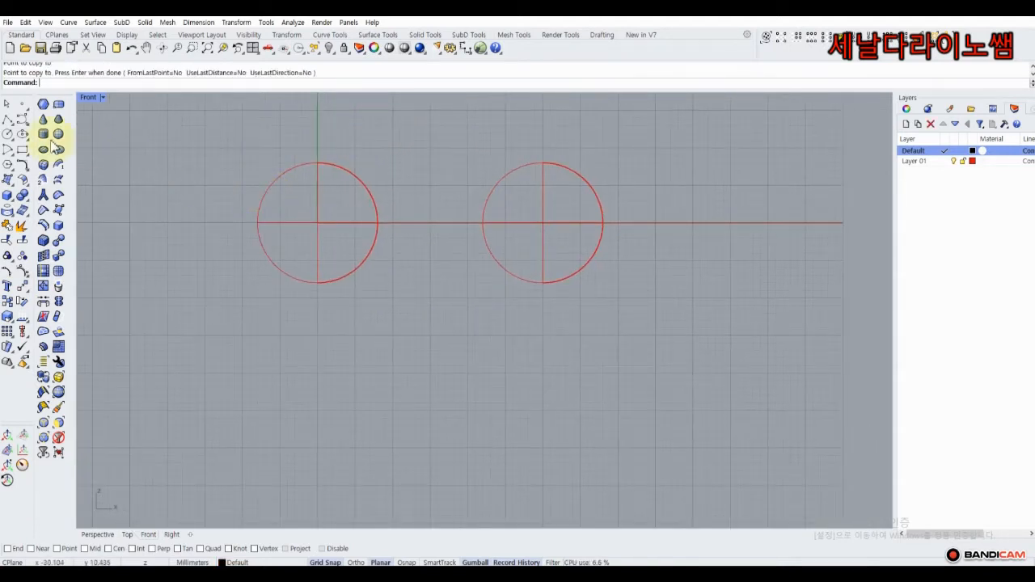
Draw a freeform curve from the left sphere's bottom quadrant, along its lower right edge, and hooking back underneath.
{"action": "left_click", "coordinate": [8, 133]}
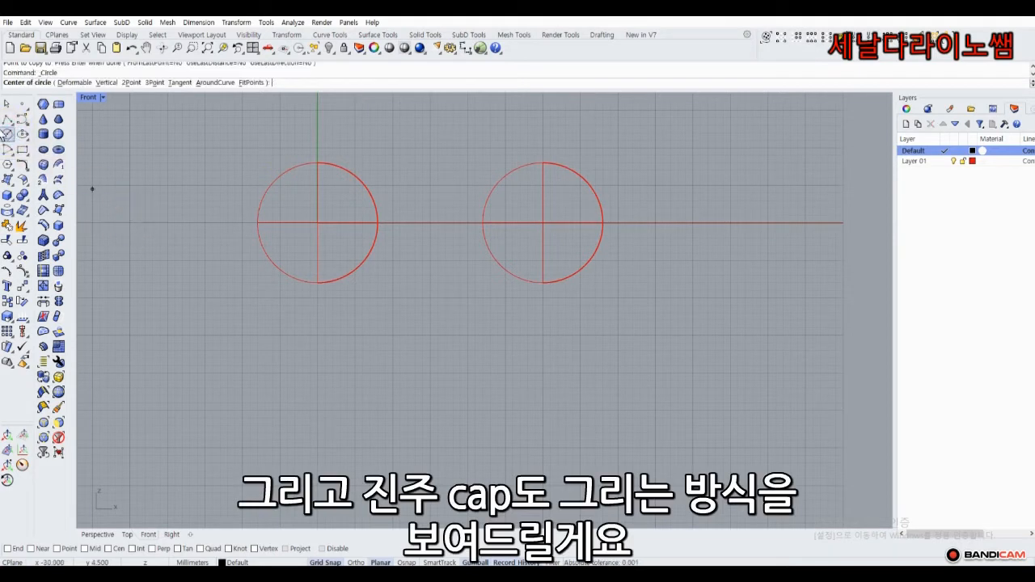
{"action": "left_click", "coordinate": [22, 119]}
{"action": "scroll", "coordinate": [305, 298], "scroll_direction": "up", "scroll_amount": 3}
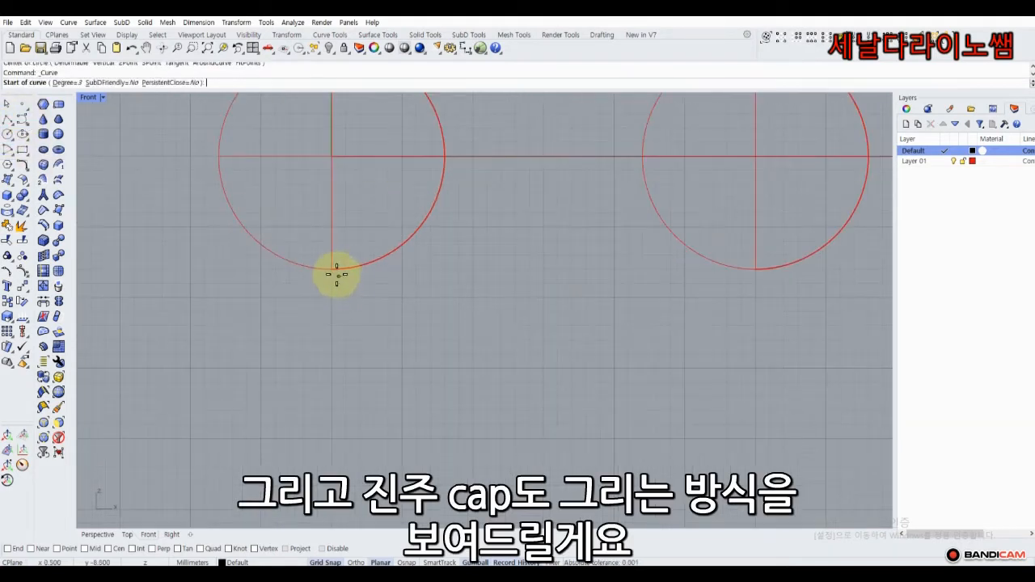
{"action": "left_click", "coordinate": [332, 270]}
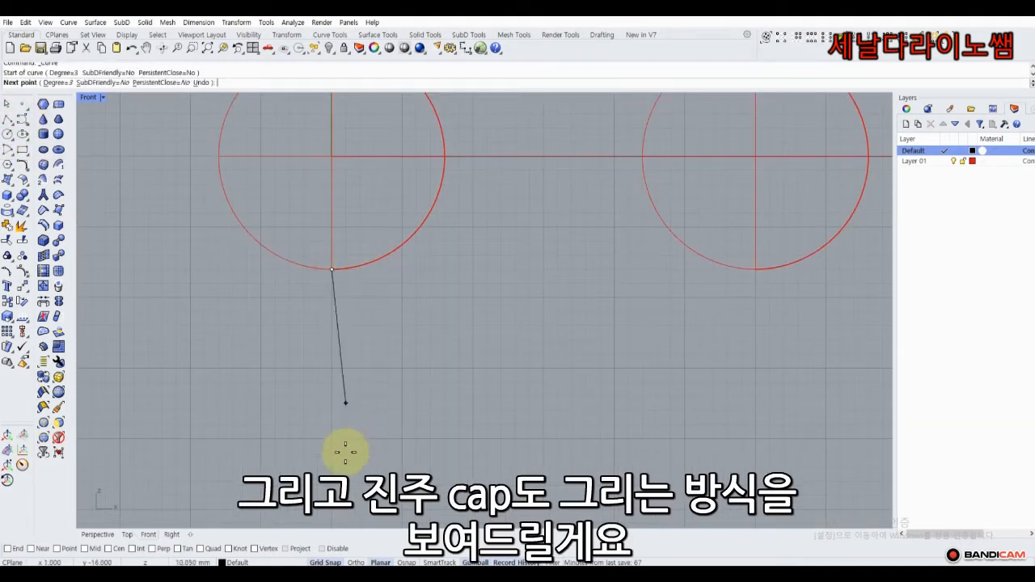
{"action": "left_click", "coordinate": [332, 562]}
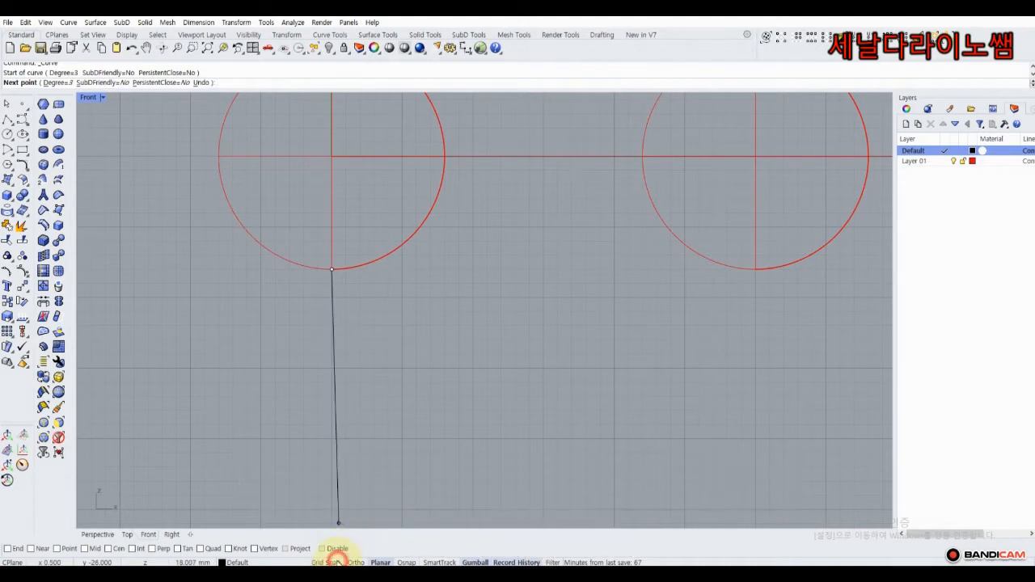
{"action": "left_click", "coordinate": [366, 268]}
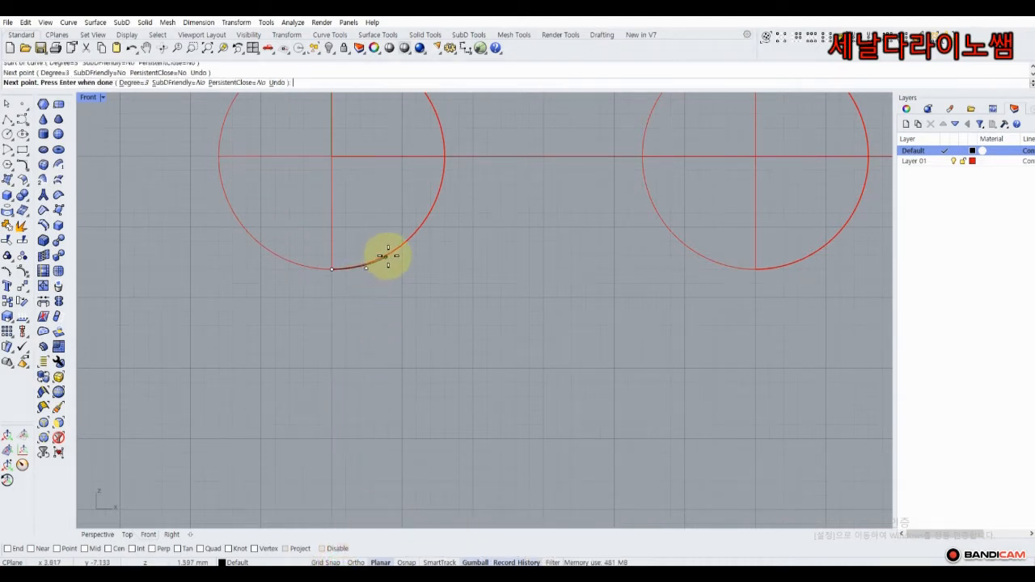
{"action": "left_click", "coordinate": [402, 247]}
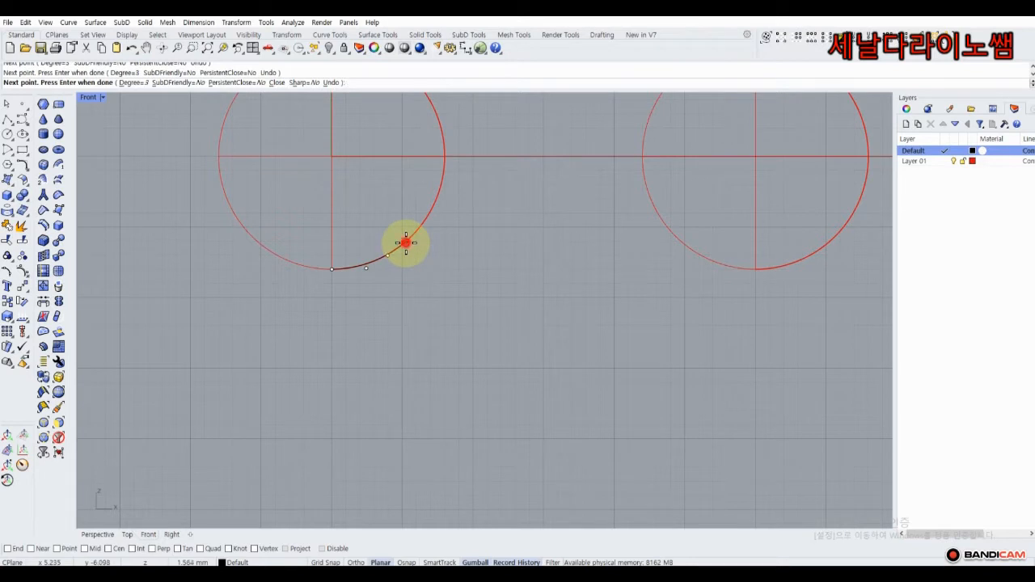
{"action": "left_click", "coordinate": [406, 243]}
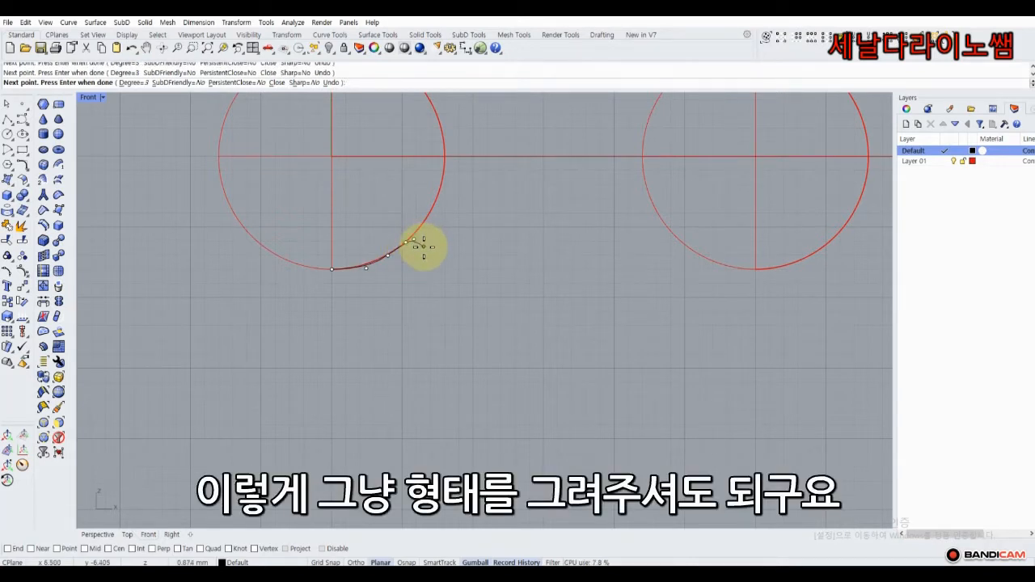
{"action": "left_click", "coordinate": [423, 261]}
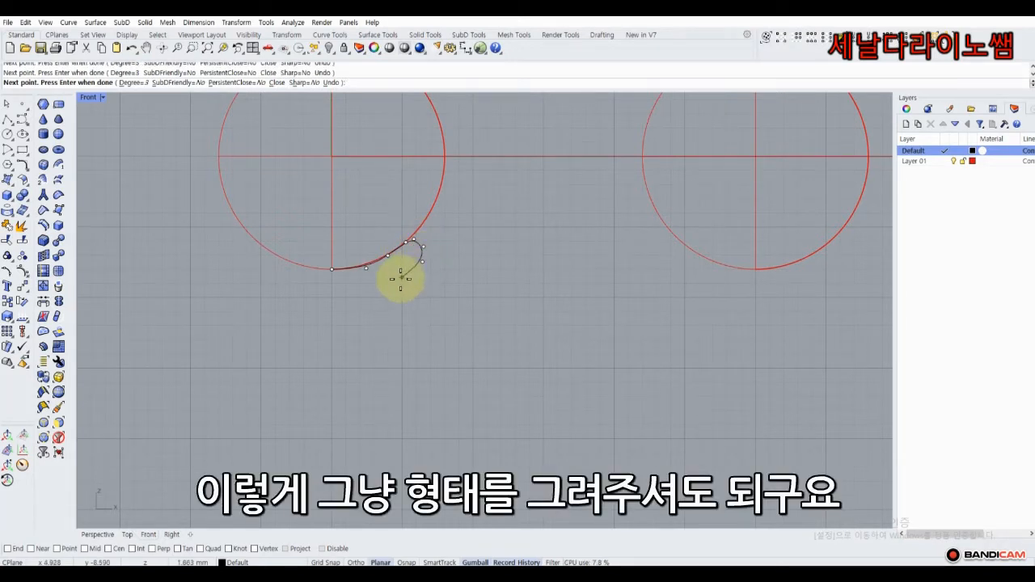
{"action": "left_click", "coordinate": [368, 293]}
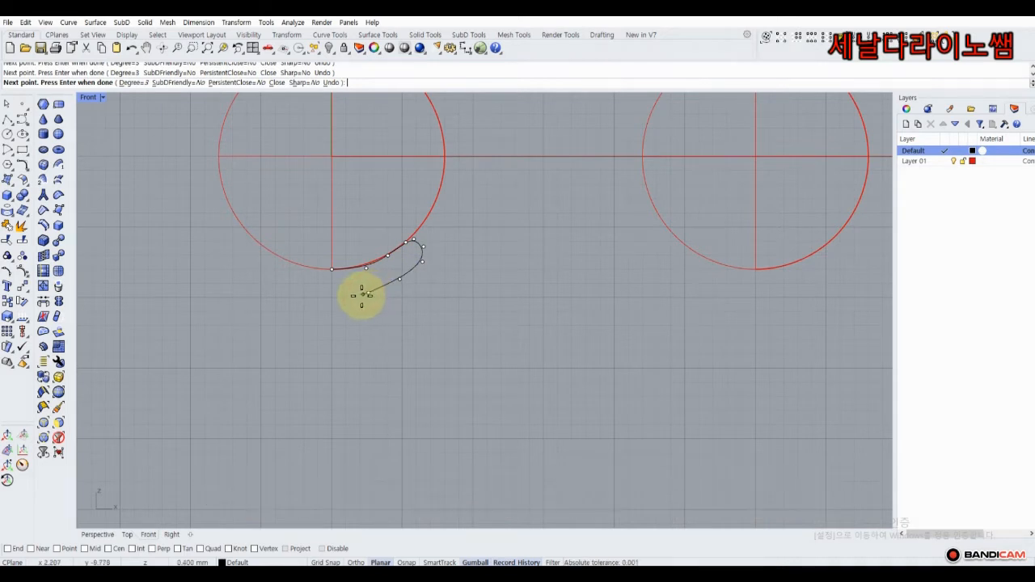
{"action": "left_click", "coordinate": [347, 298]}
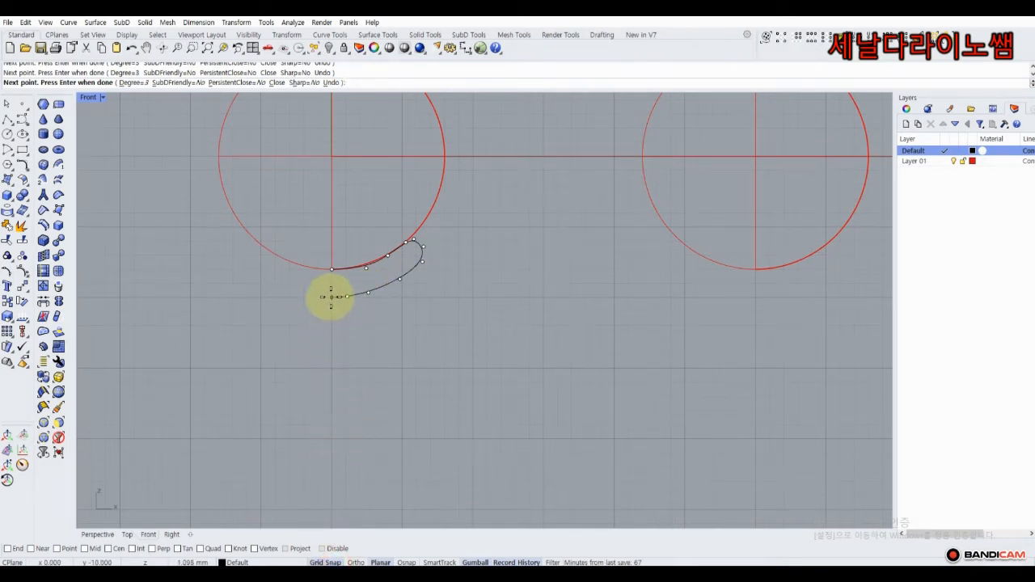
{"action": "right_click", "coordinate": [355, 293]}
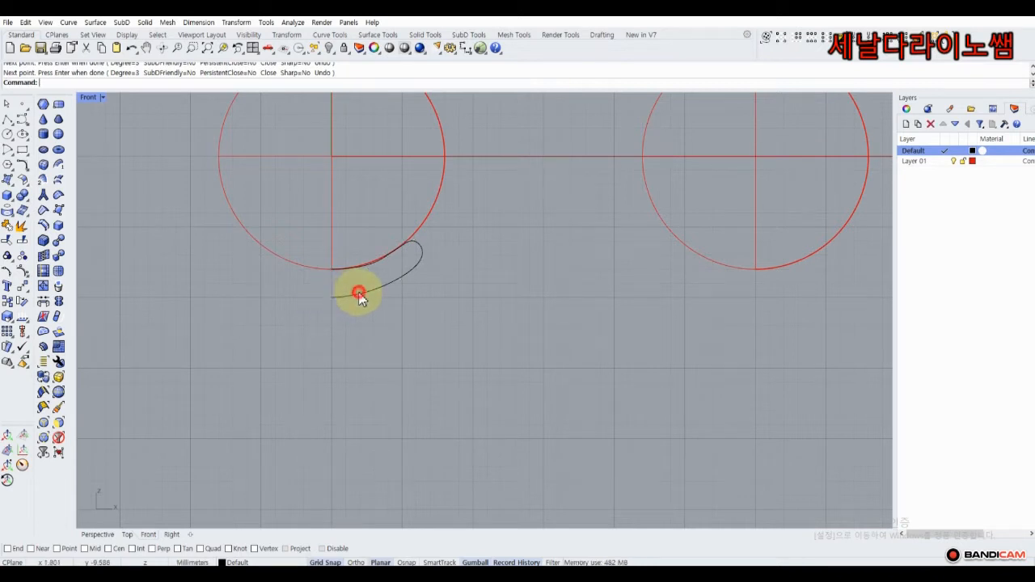
Nudge a control point so the cap profile hugs the left sphere's lower edge, then reselect the curve.
{"action": "right_click_drag", "start_coordinate": [185, 259], "coordinate": [139, 253]}
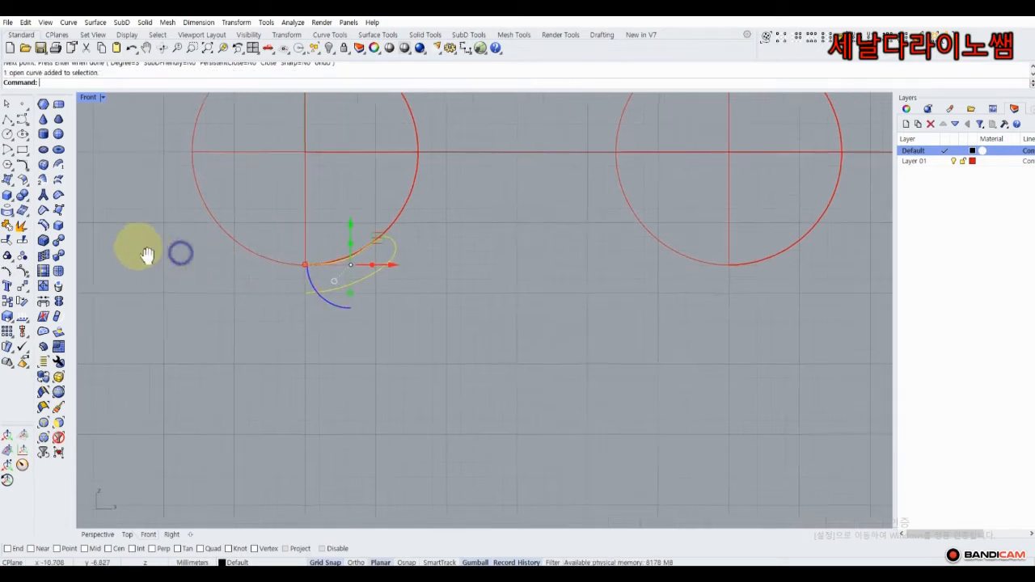
{"action": "left_click", "coordinate": [22, 270]}
{"action": "scroll", "coordinate": [303, 262], "scroll_direction": "up", "scroll_amount": 8}
{"action": "left_click", "coordinate": [350, 275]}
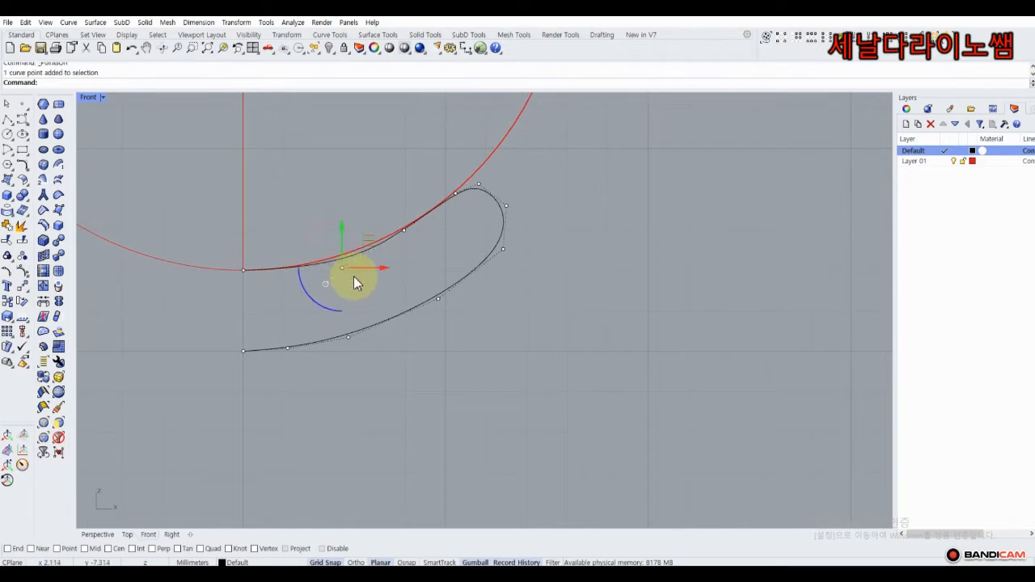
{"action": "mouse_move", "coordinate": [370, 244]}
{"action": "left_mouse_down"}
{"action": "mouse_move", "coordinate": [359, 251]}
{"action": "mouse_move", "coordinate": [357, 241]}
{"action": "left_mouse_up"}
{"action": "left_click", "coordinate": [7, 103]}
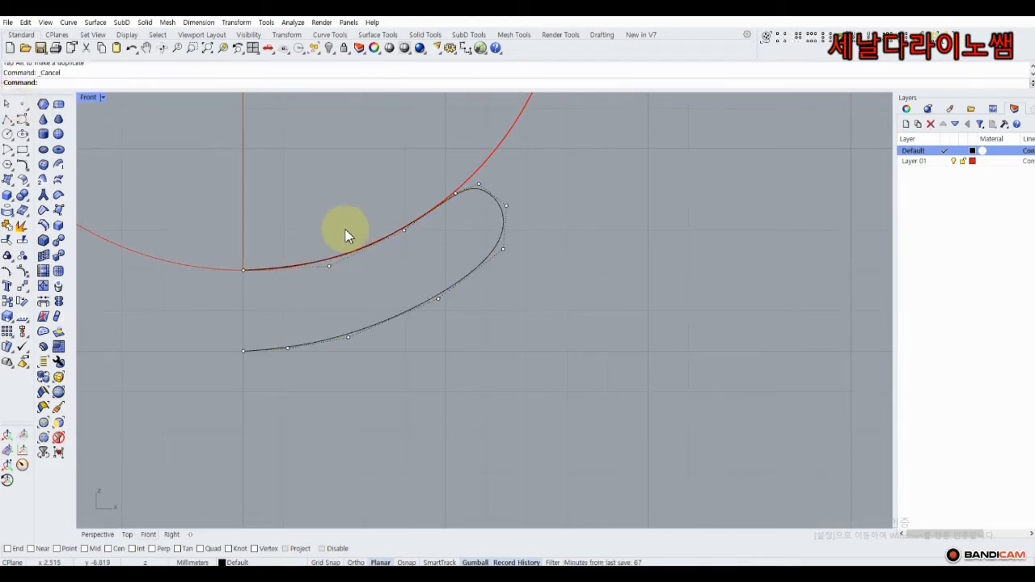
{"action": "scroll", "coordinate": [343, 231], "scroll_direction": "down", "scroll_amount": 5}
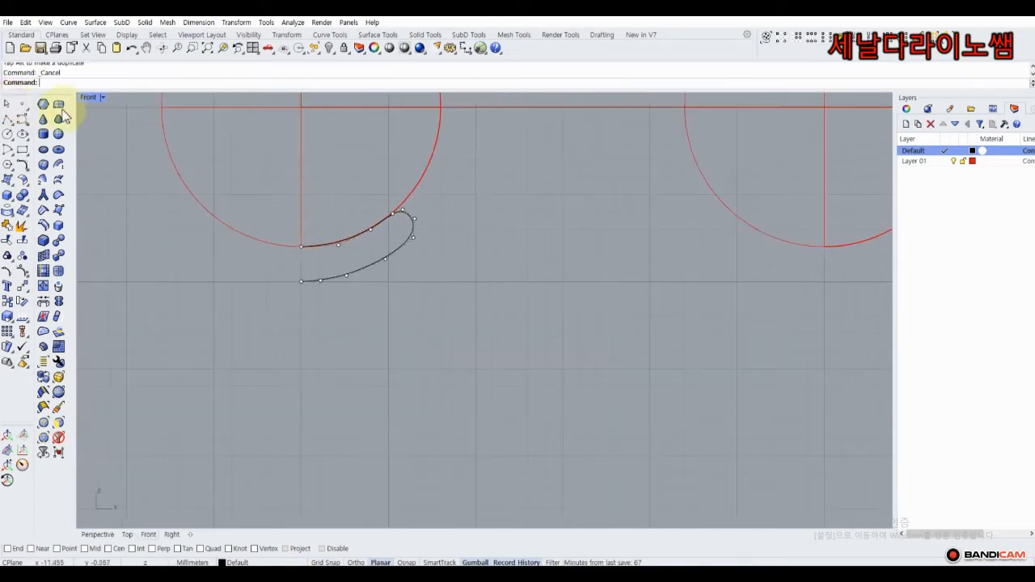
{"action": "left_click", "coordinate": [352, 274]}
{"action": "scroll", "coordinate": [246, 306], "scroll_direction": "down", "scroll_amount": 3}
{"action": "right_click_drag", "start_coordinate": [233, 299], "coordinate": [271, 298]}
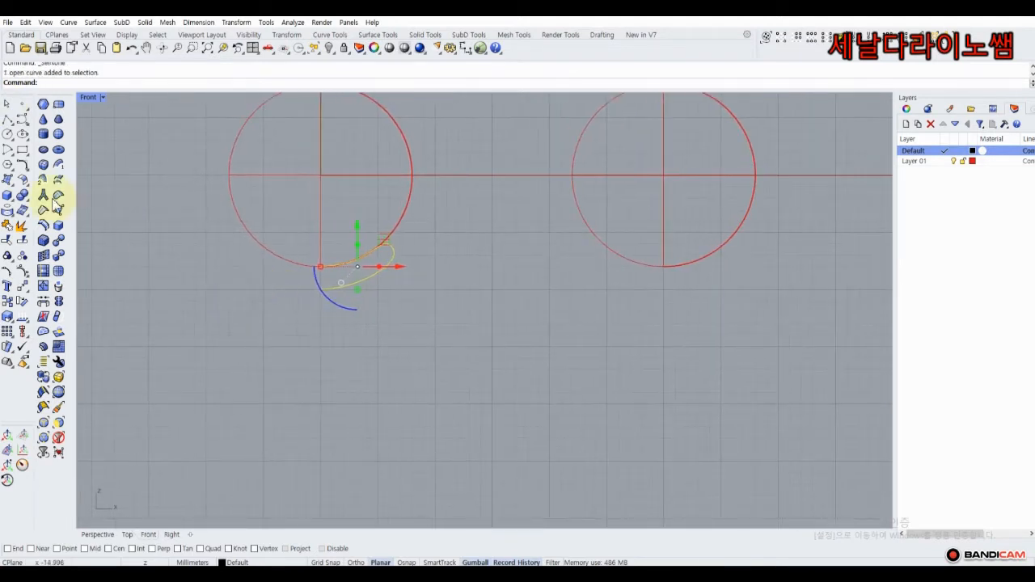
Revolve the profile a full 360° around a vertical axis through the left pearl's centre.
{"action": "left_click", "coordinate": [14, 185]}
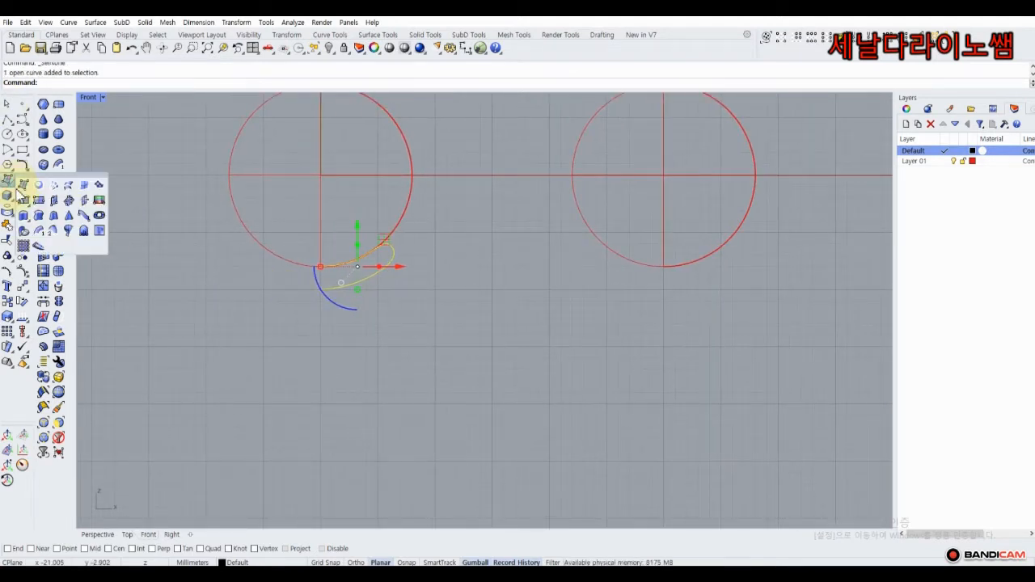
{"action": "left_click", "coordinate": [70, 232]}
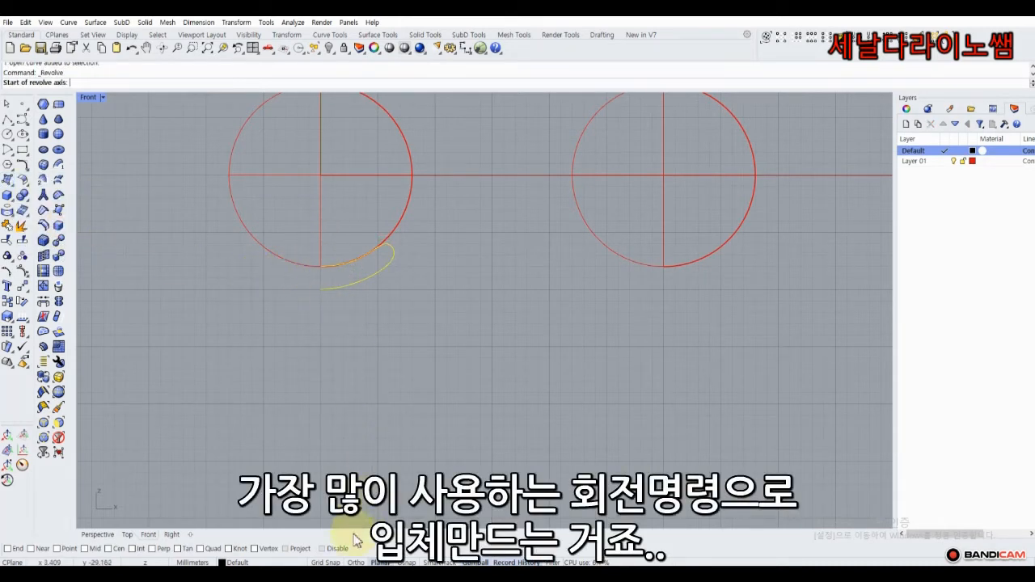
{"action": "left_click", "coordinate": [329, 562]}
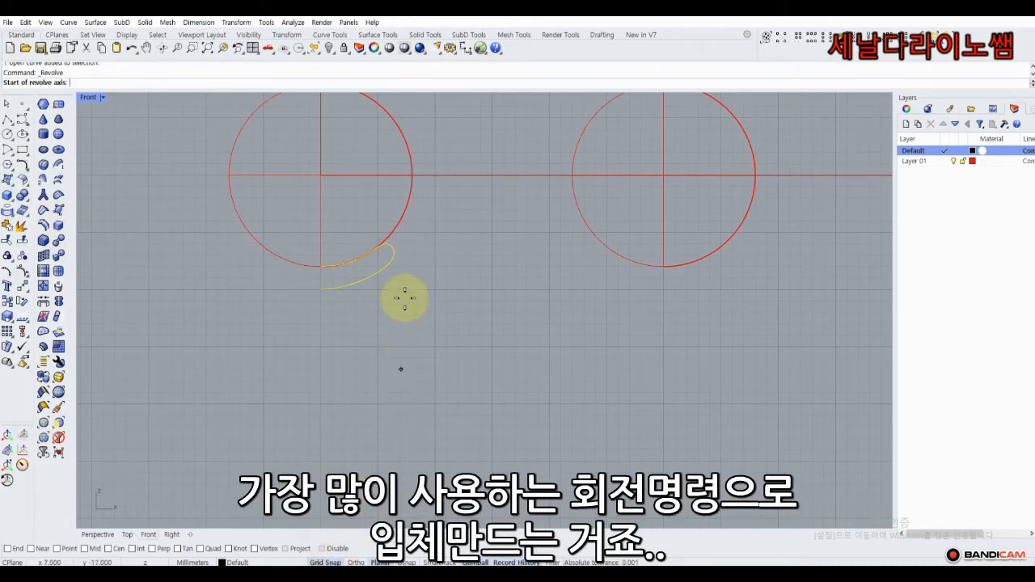
{"action": "left_click", "coordinate": [320, 227]}
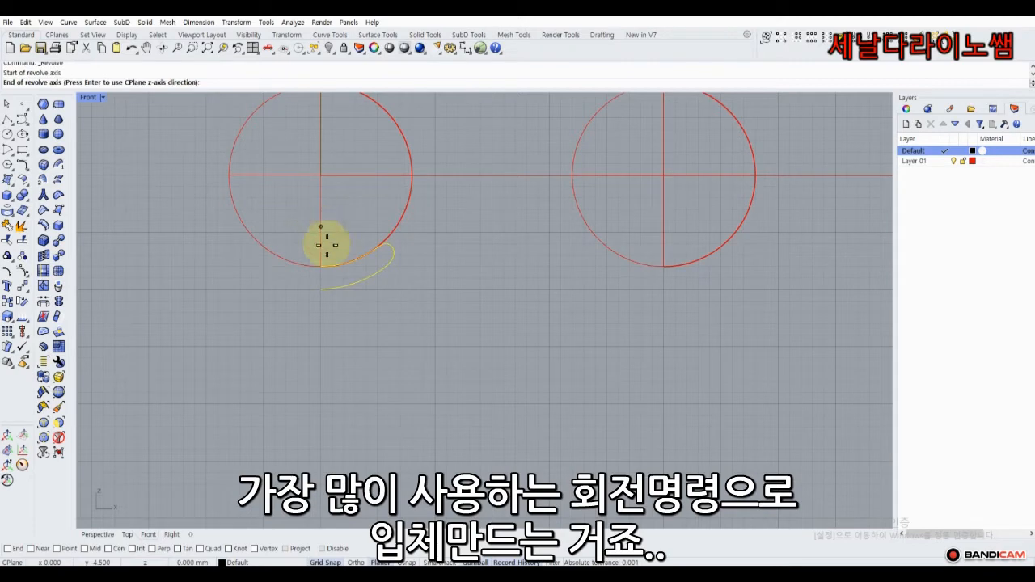
{"action": "left_click", "coordinate": [321, 337]}
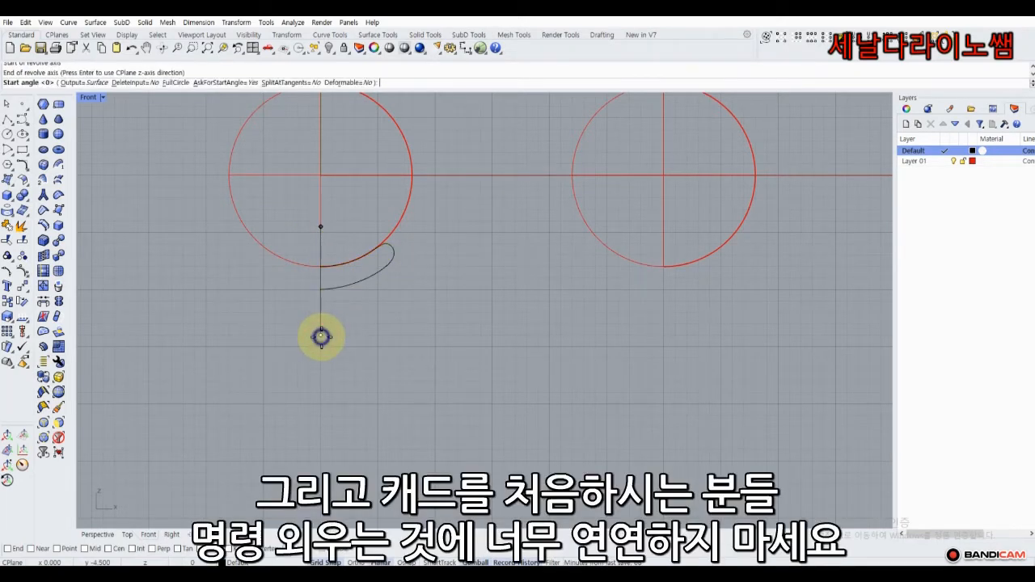
{"action": "key", "text": "Return"}
{"action": "right_click", "coordinate": [321, 339]}
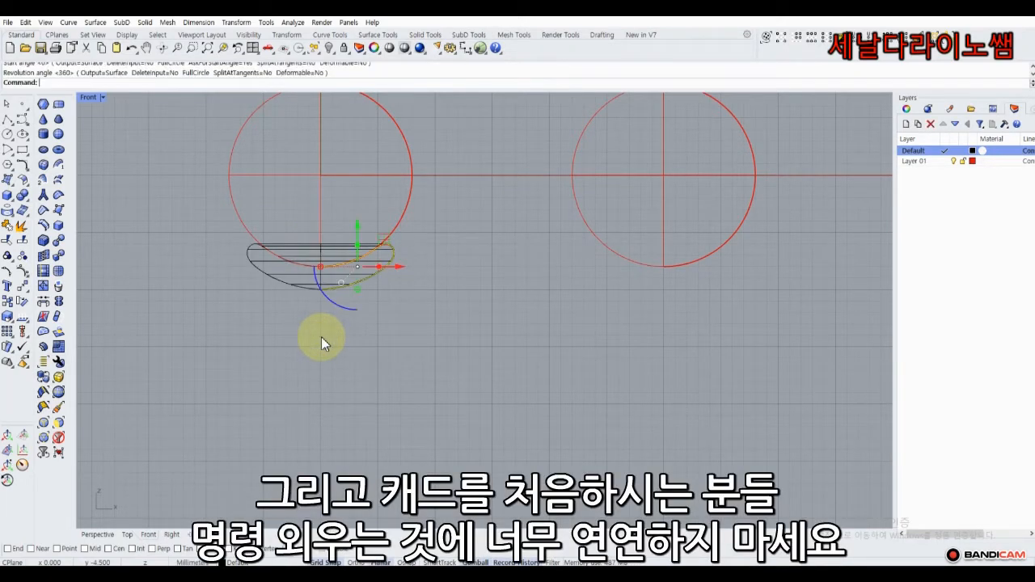
{"action": "left_click", "coordinate": [284, 321]}
Inspect the new cap in Perspective, then maximize the Front view around the right pearl.
{"action": "scroll", "coordinate": [457, 277], "scroll_direction": "down", "scroll_amount": 4}
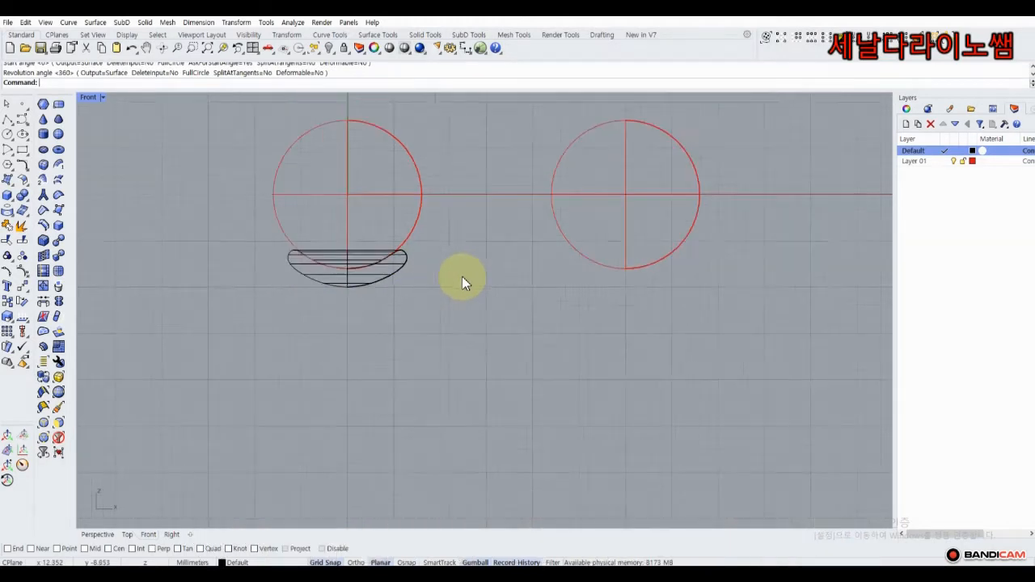
{"action": "double_click", "coordinate": [89, 98]}
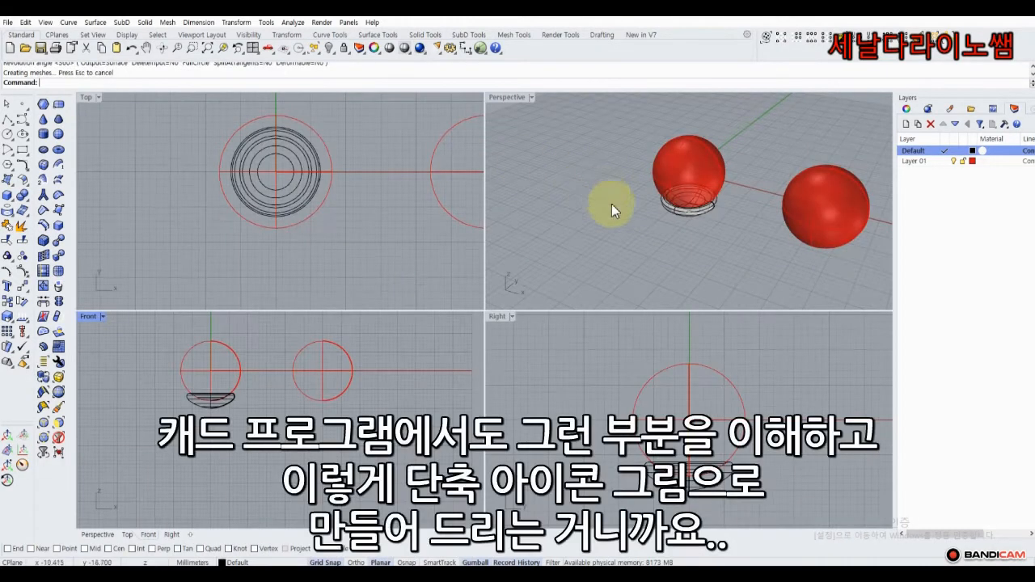
{"action": "right_click_drag", "start_coordinate": [607, 203], "coordinate": [635, 199]}
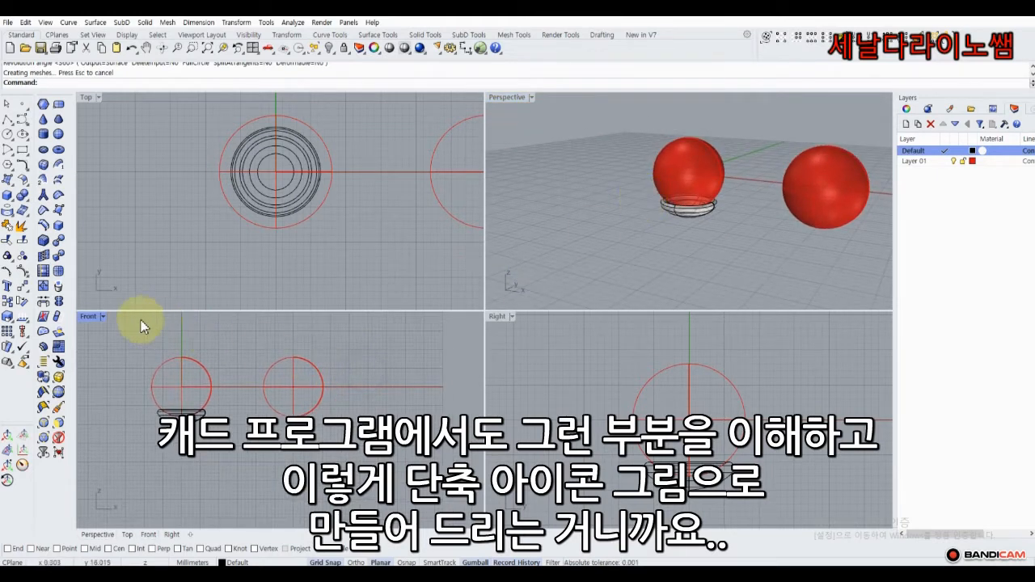
{"action": "double_click", "coordinate": [89, 316]}
{"action": "right_click_drag", "start_coordinate": [373, 237], "coordinate": [254, 197]}
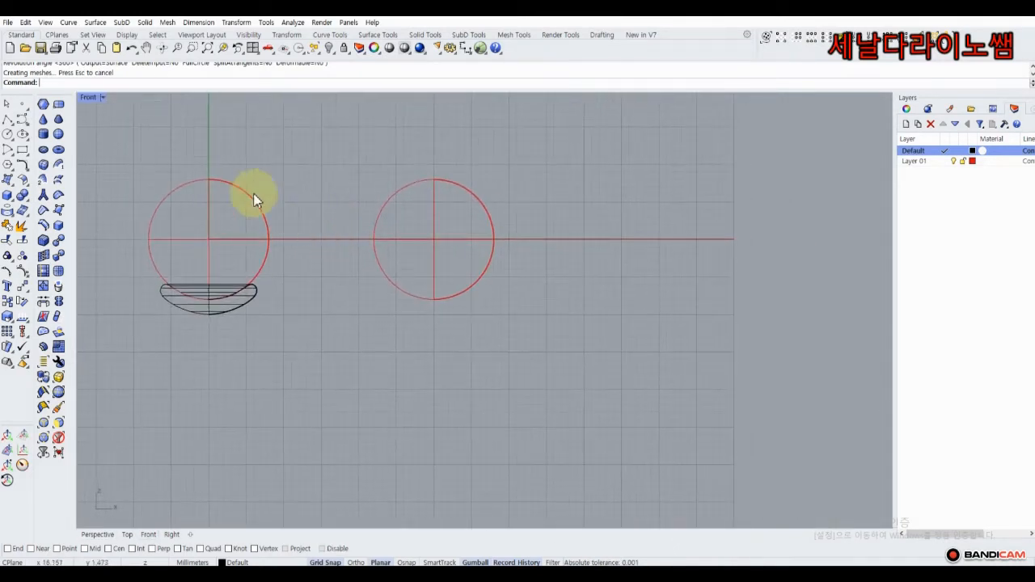
{"action": "left_click", "coordinate": [8, 136]}
{"action": "scroll", "coordinate": [432, 267], "scroll_direction": "up", "scroll_amount": 3}
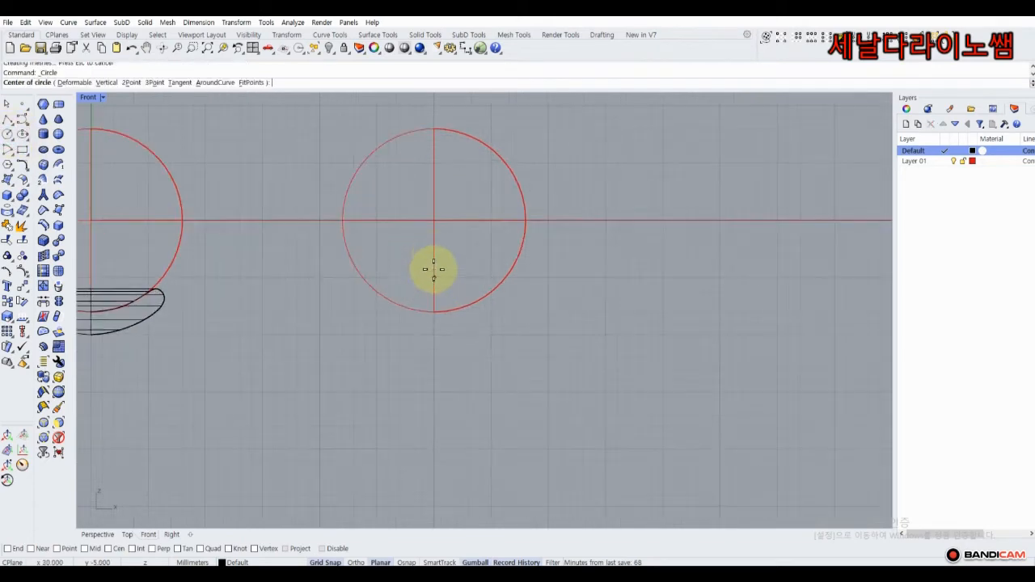
Draw two concentric circles centred on the right pearl, the second one larger.
{"action": "left_click", "coordinate": [436, 220]}
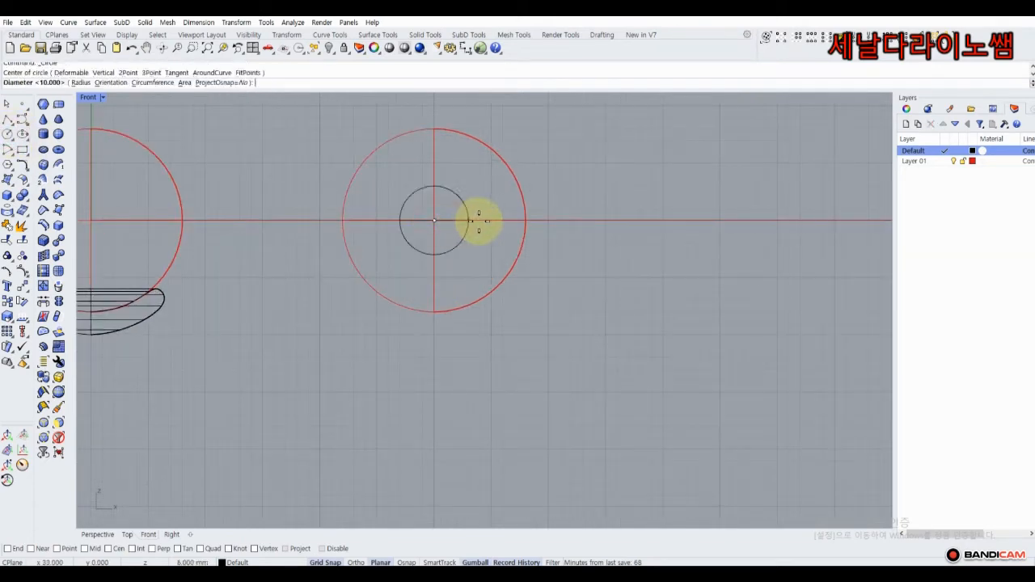
{"action": "left_click", "coordinate": [527, 220]}
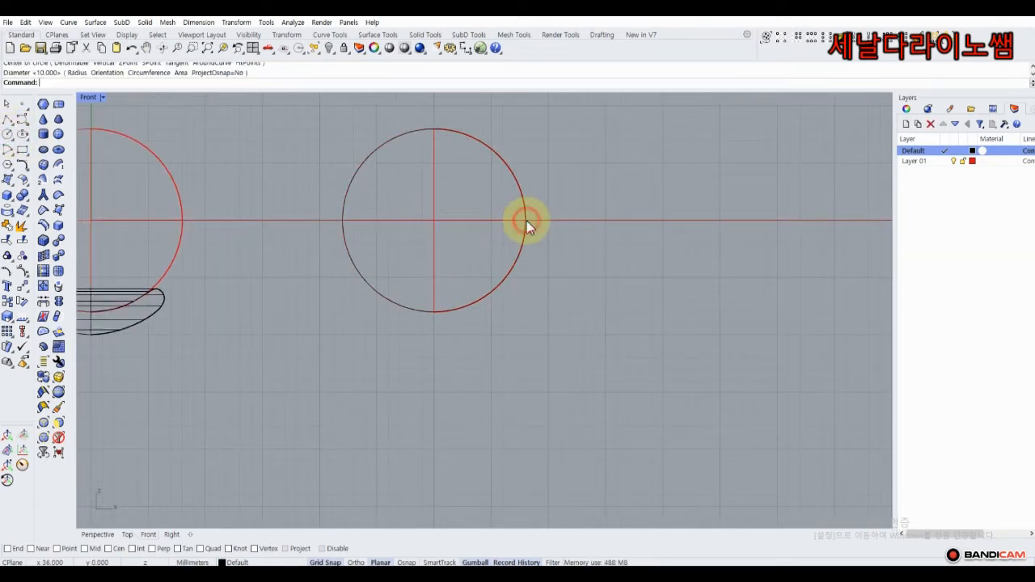
{"action": "right_click", "coordinate": [435, 220]}
{"action": "left_click", "coordinate": [436, 220]}
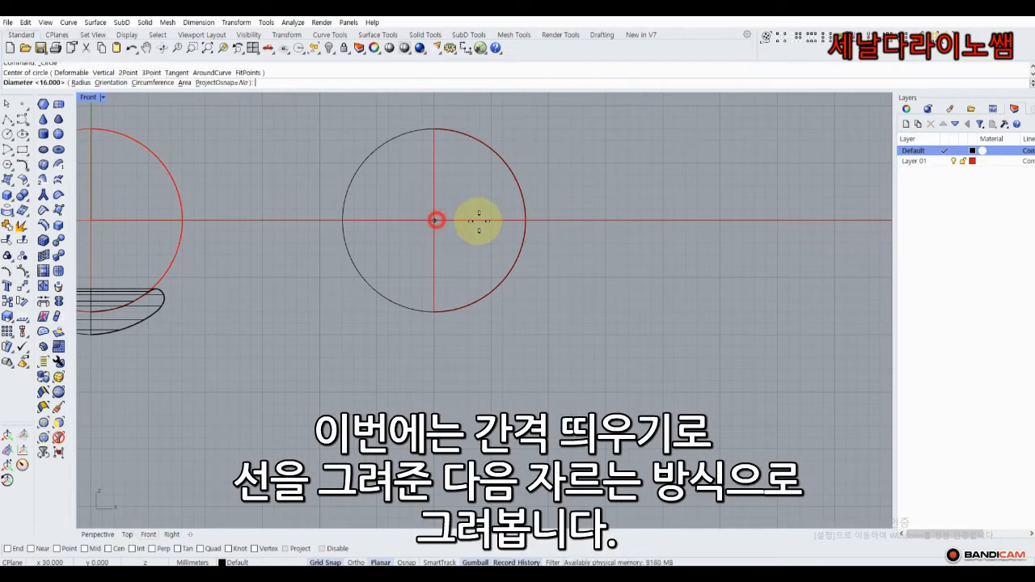
{"action": "left_click", "coordinate": [545, 220]}
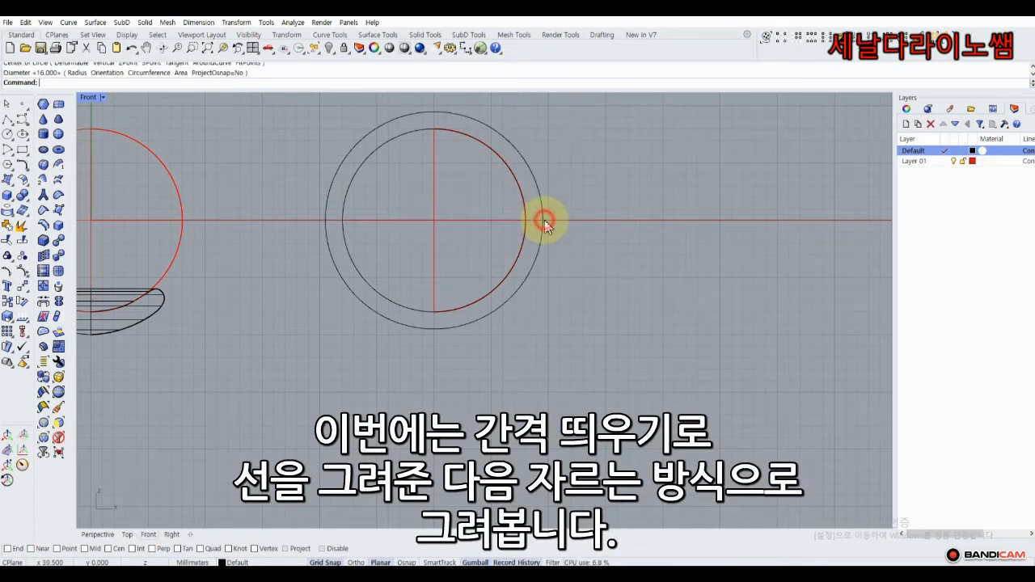
Draw a vertical and a diagonal line from the circles' centre, then hide the right pearl.
{"action": "left_click", "coordinate": [8, 119]}
{"action": "left_click", "coordinate": [435, 220]}
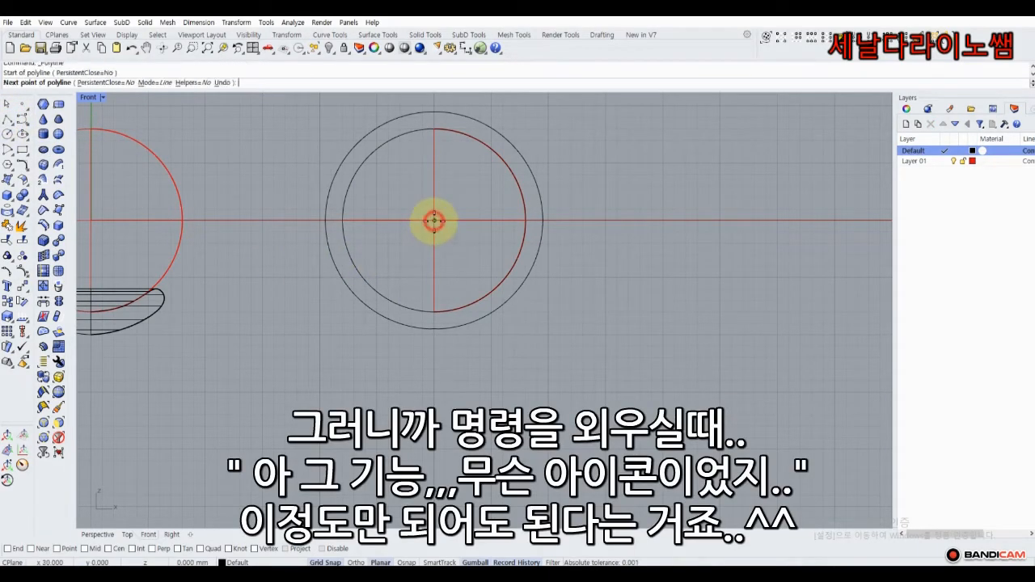
{"action": "left_click", "coordinate": [435, 365]}
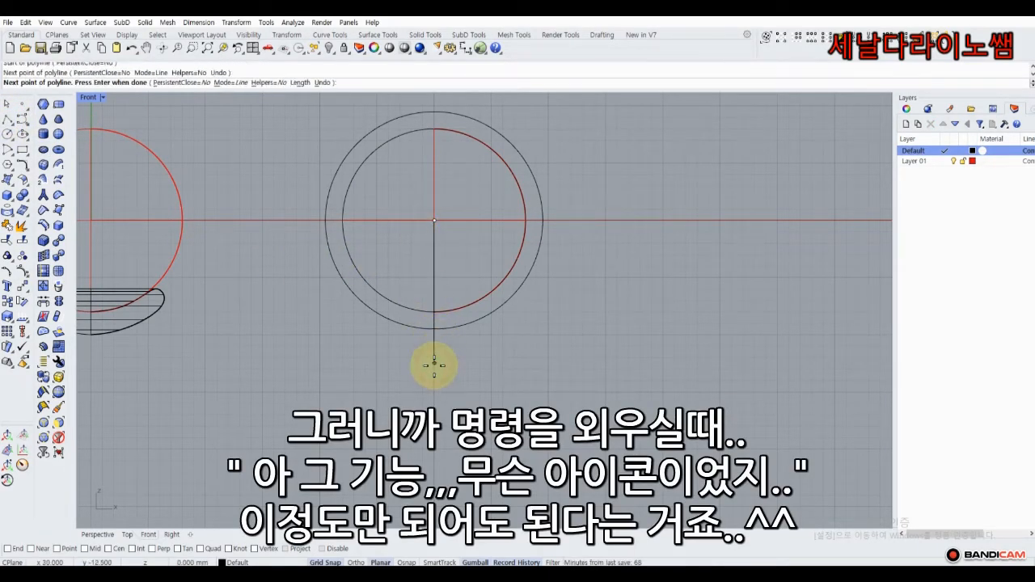
{"action": "key", "text": "Return"}
{"action": "key", "text": "Return"}
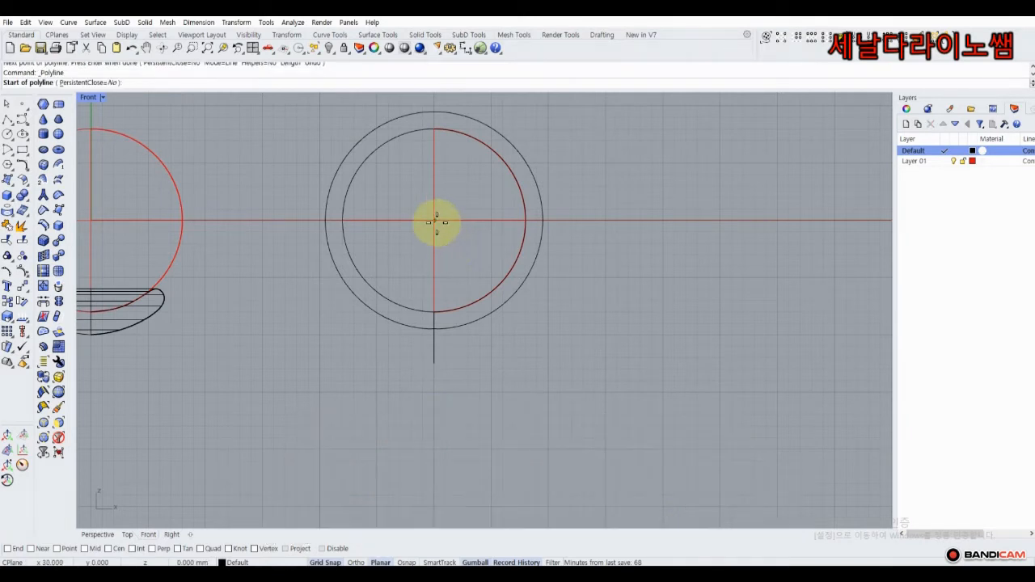
{"action": "left_click", "coordinate": [434, 220]}
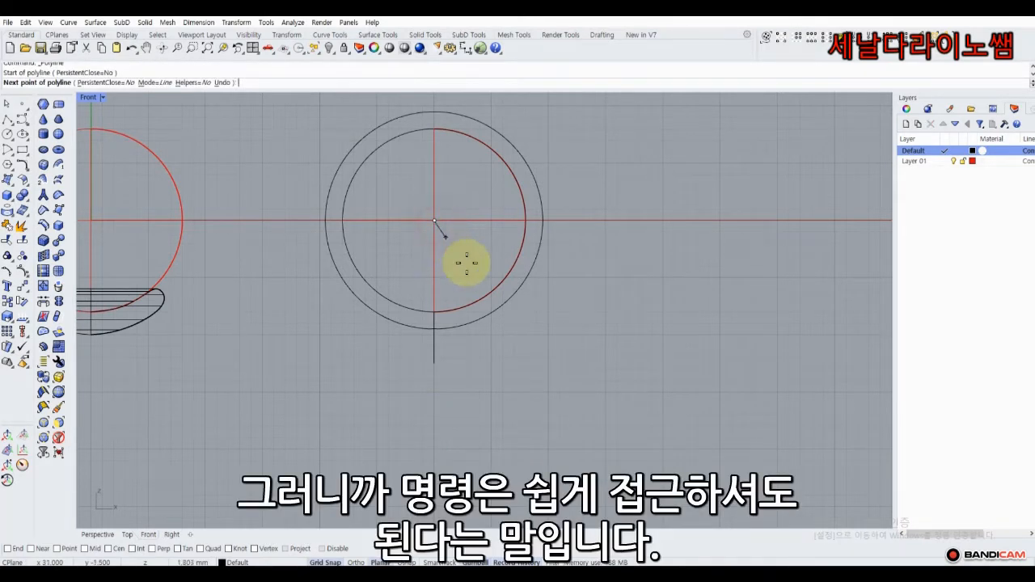
{"action": "left_click", "coordinate": [524, 342]}
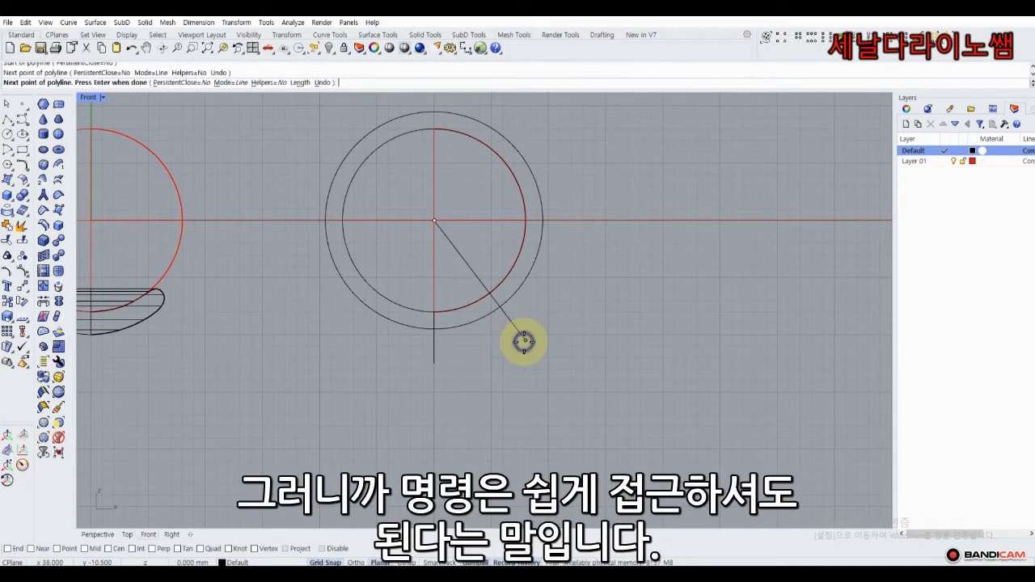
{"action": "key", "text": "Return"}
{"action": "left_click", "coordinate": [456, 222]}
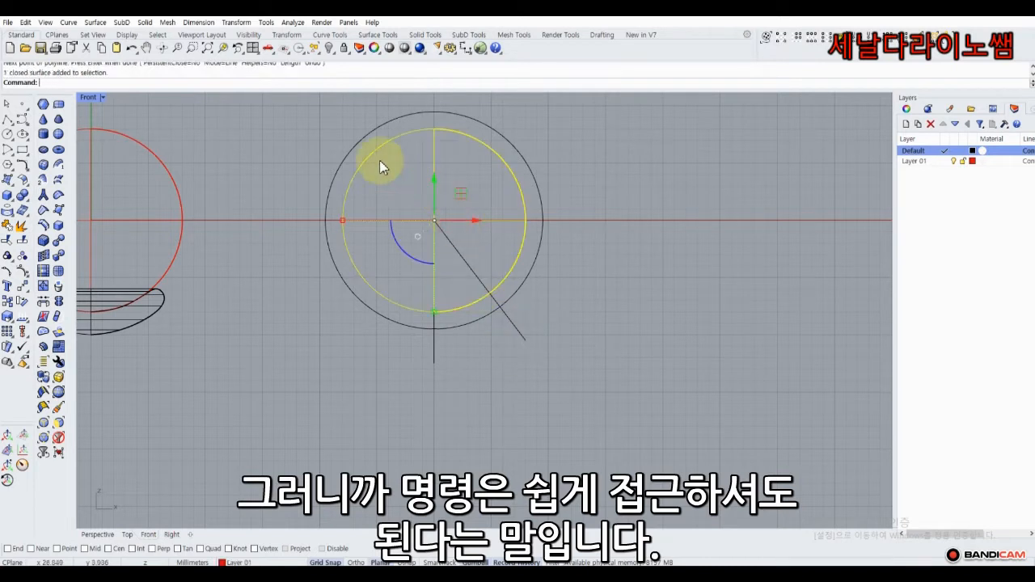
{"action": "left_click", "coordinate": [329, 48]}
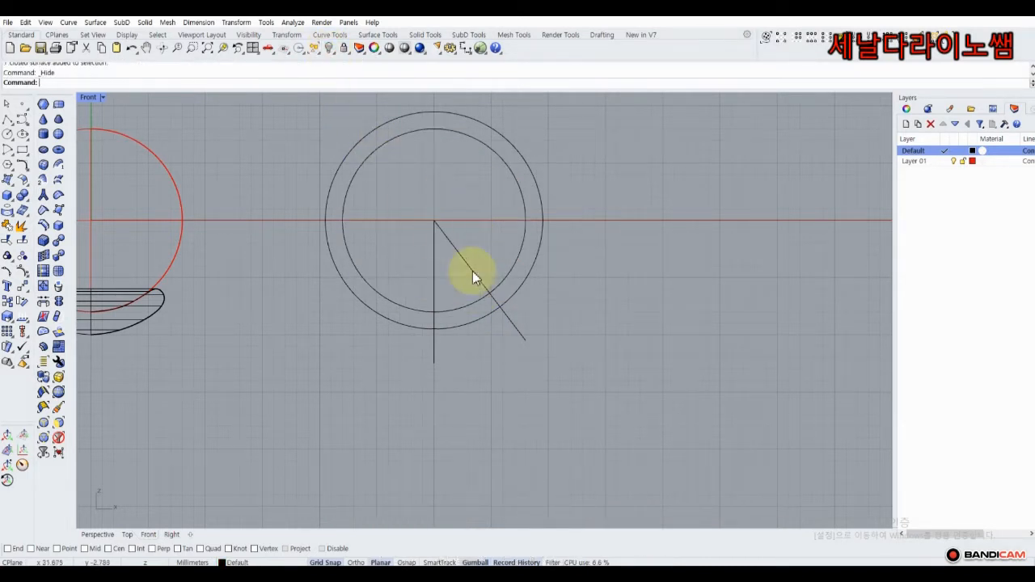
Trim the two circles with the lines down to the wedge arcs.
{"action": "mouse_move", "coordinate": [548, 390]}
{"action": "left_mouse_down"}
{"action": "mouse_move", "coordinate": [412, 262]}
{"action": "mouse_move", "coordinate": [305, 267]}
{"action": "left_mouse_up"}
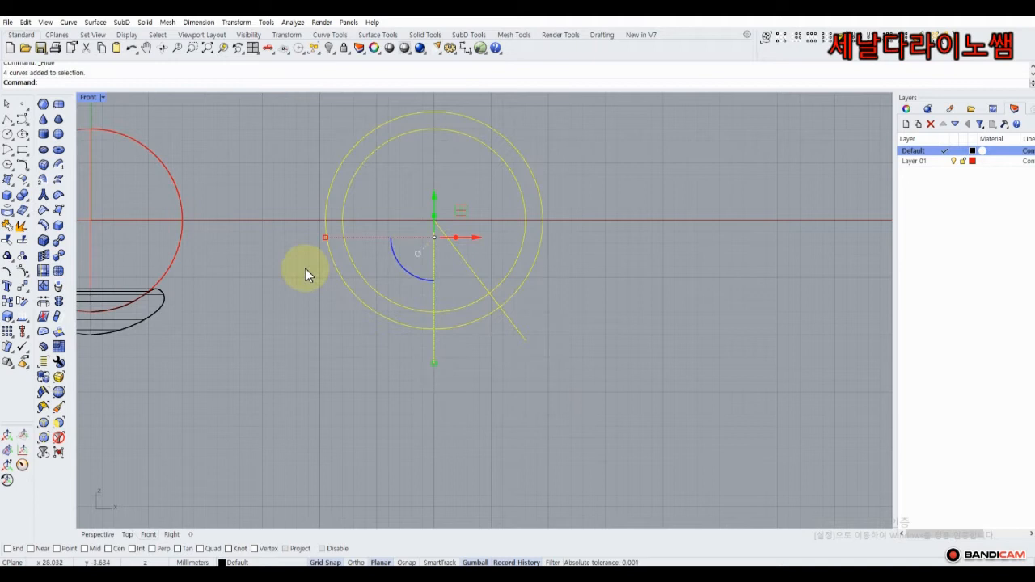
{"action": "left_click", "coordinate": [10, 241]}
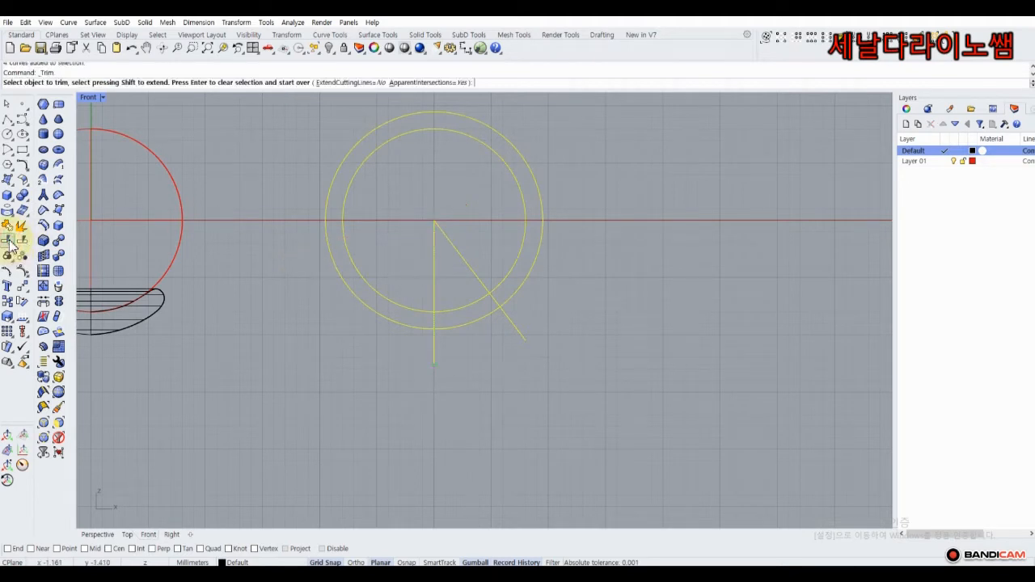
{"action": "left_click", "coordinate": [379, 280]}
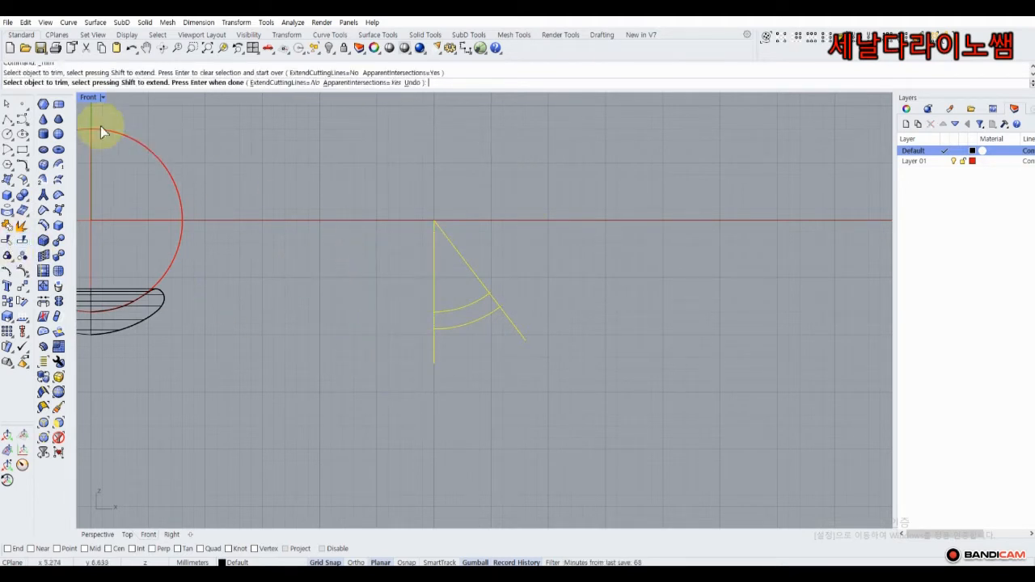
{"action": "left_click", "coordinate": [7, 104]}
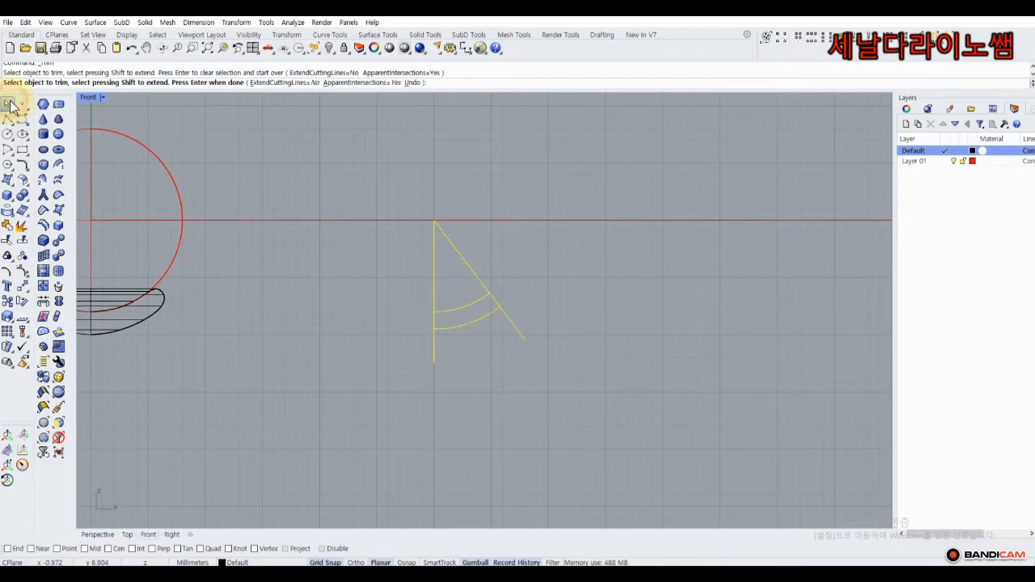
{"action": "left_click", "coordinate": [357, 287]}
Delete the vertical and diagonal guide lines, leaving only the two arcs.
{"action": "left_click_drag", "start_coordinate": [486, 207], "coordinate": [413, 248]}
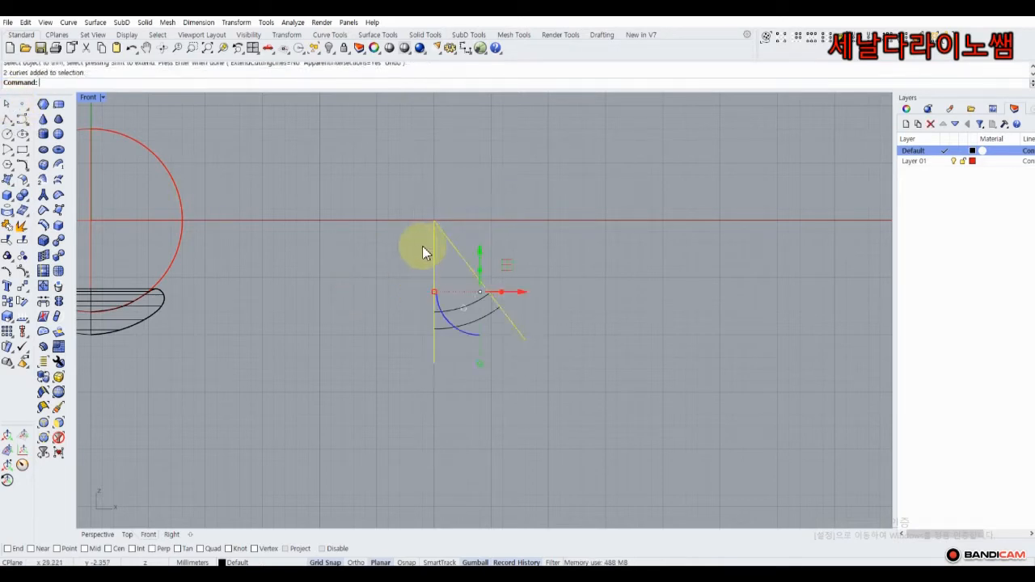
{"action": "key", "text": "Delete"}
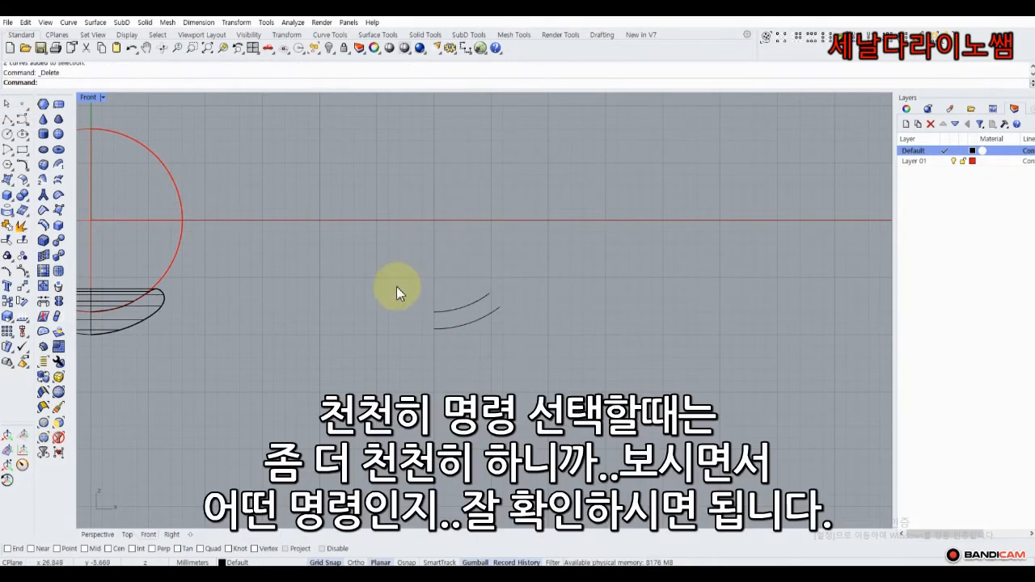
{"action": "right_click_drag", "start_coordinate": [396, 286], "coordinate": [319, 237]}
{"action": "scroll", "coordinate": [387, 258], "scroll_direction": "up", "scroll_amount": 6}
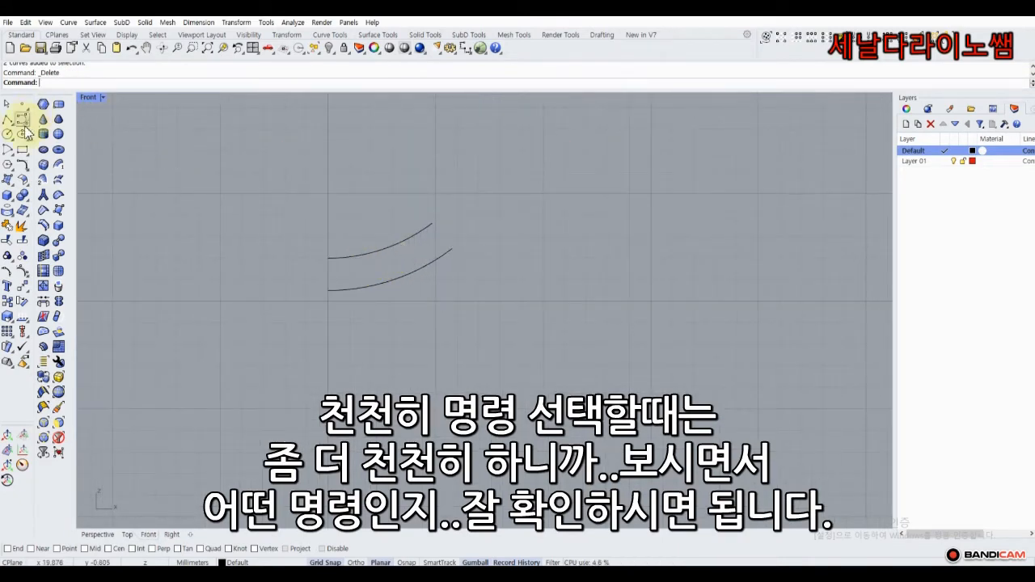
{"action": "left_click", "coordinate": [11, 156]}
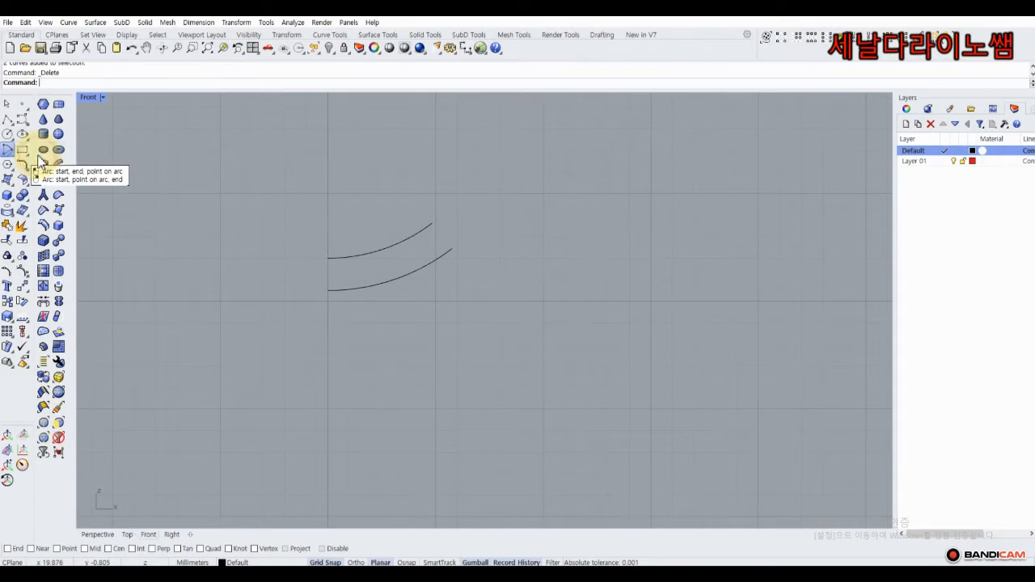
With End snap on, draw a rounded arc connecting the two arcs' right ends.
{"action": "left_click", "coordinate": [38, 159]}
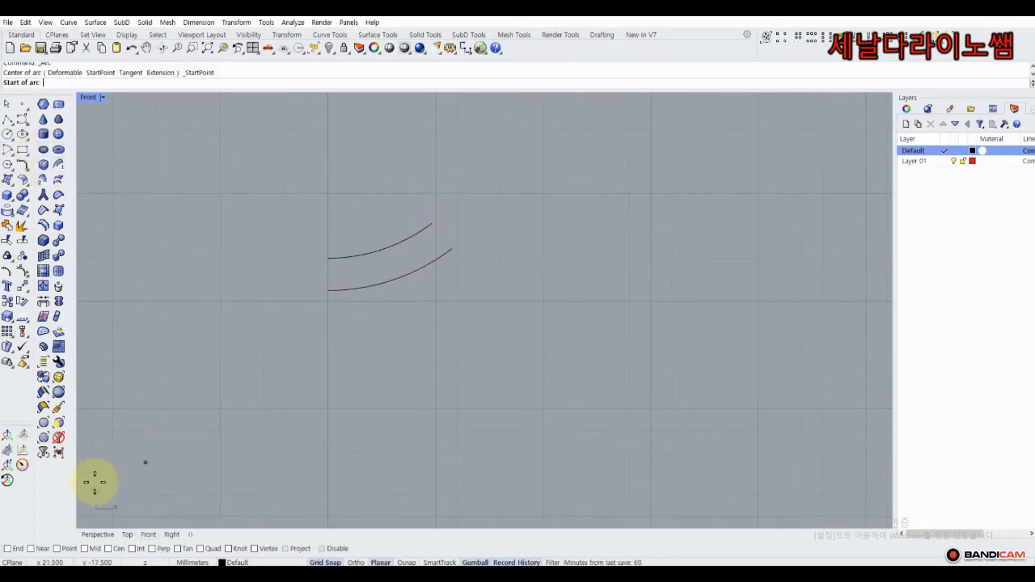
{"action": "left_click", "coordinate": [8, 549]}
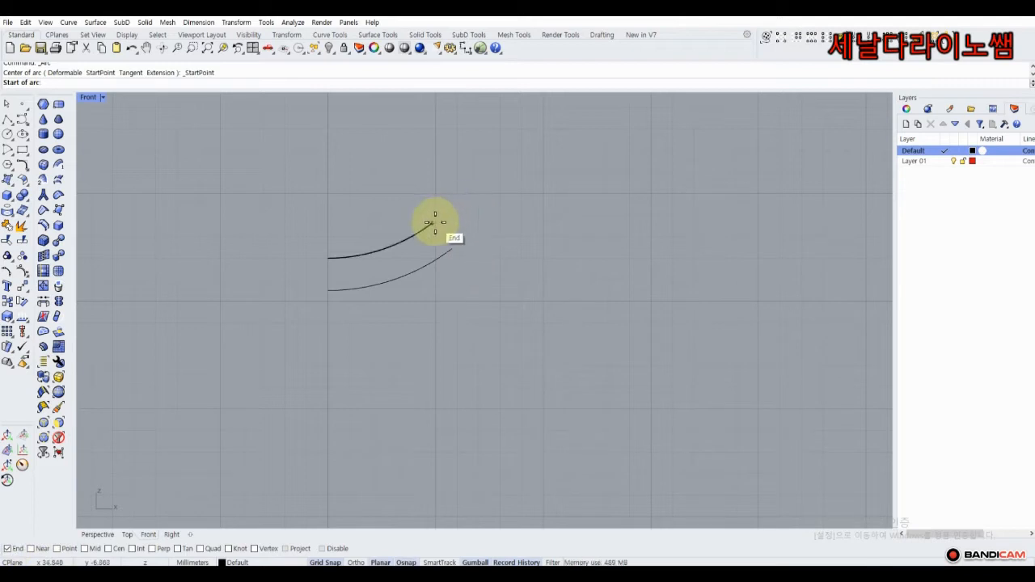
{"action": "left_click", "coordinate": [433, 223]}
{"action": "left_click", "coordinate": [453, 245]}
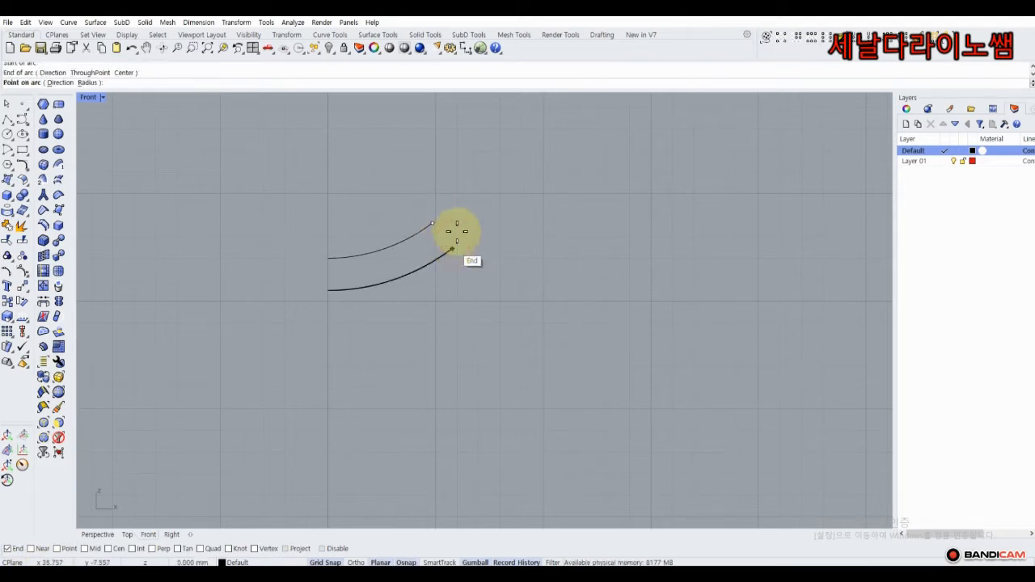
{"action": "left_click", "coordinate": [455, 232]}
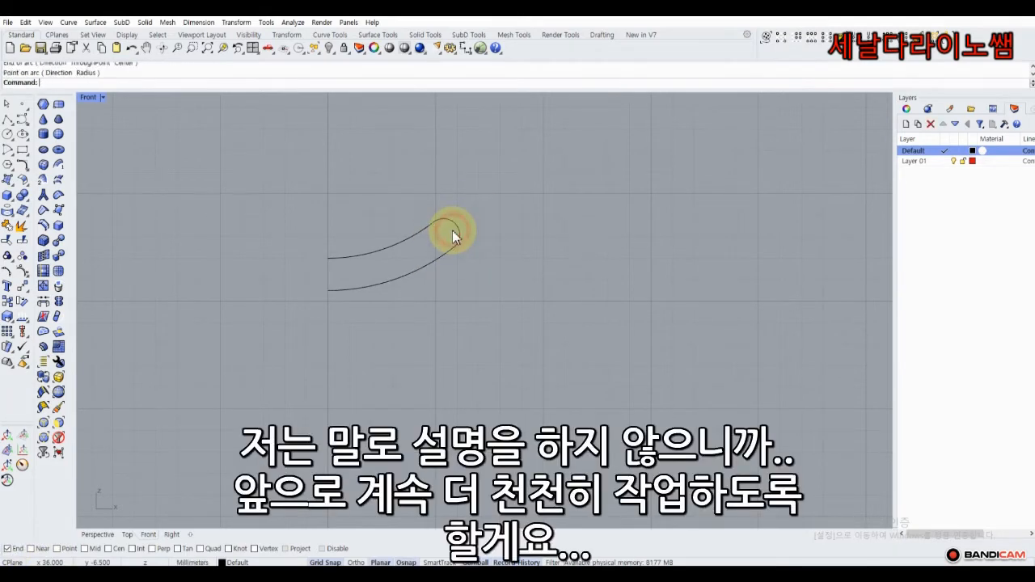
Join the three curves into one open profile and select it.
{"action": "left_click_drag", "start_coordinate": [490, 314], "coordinate": [377, 211]}
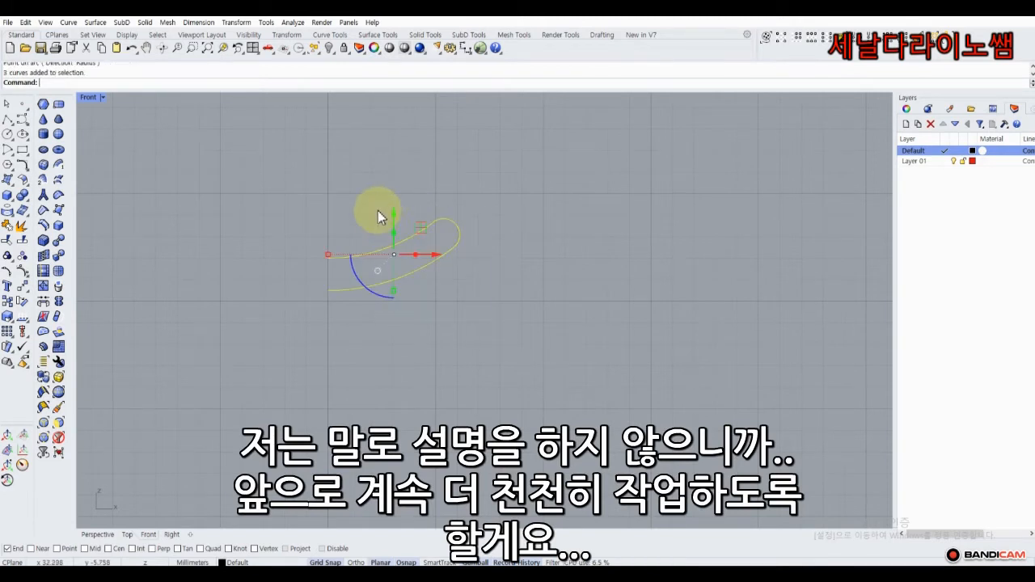
{"action": "left_click", "coordinate": [9, 230]}
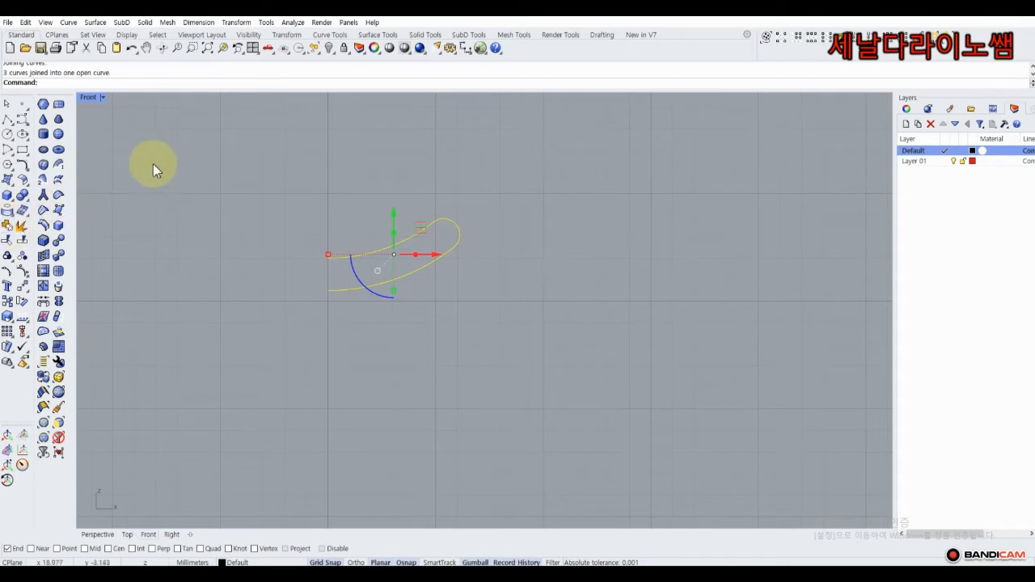
{"action": "left_click", "coordinate": [365, 254]}
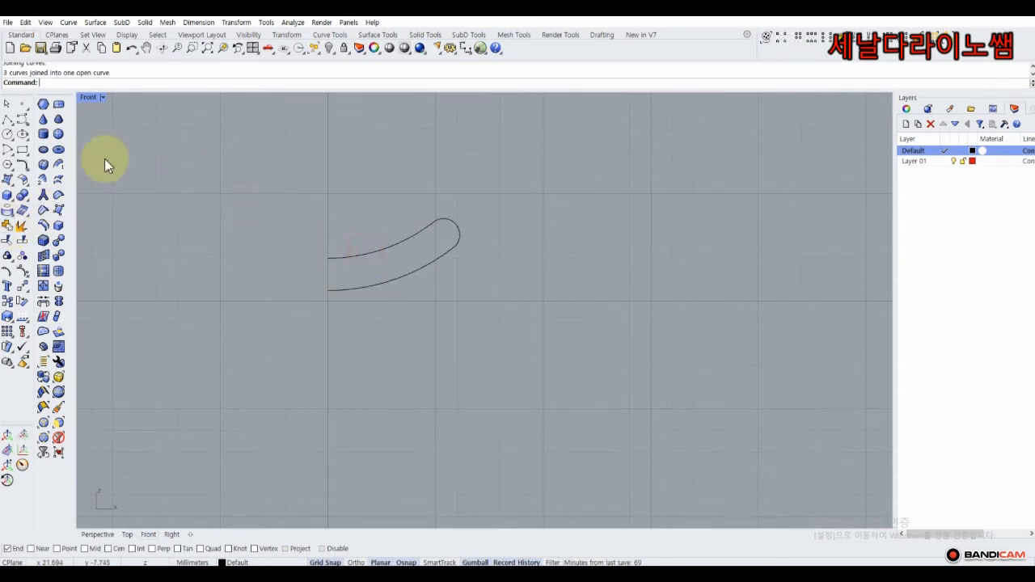
Revolve the joined profile 360° about a vertical axis at its left end into a cup cap.
{"action": "left_click", "coordinate": [12, 184]}
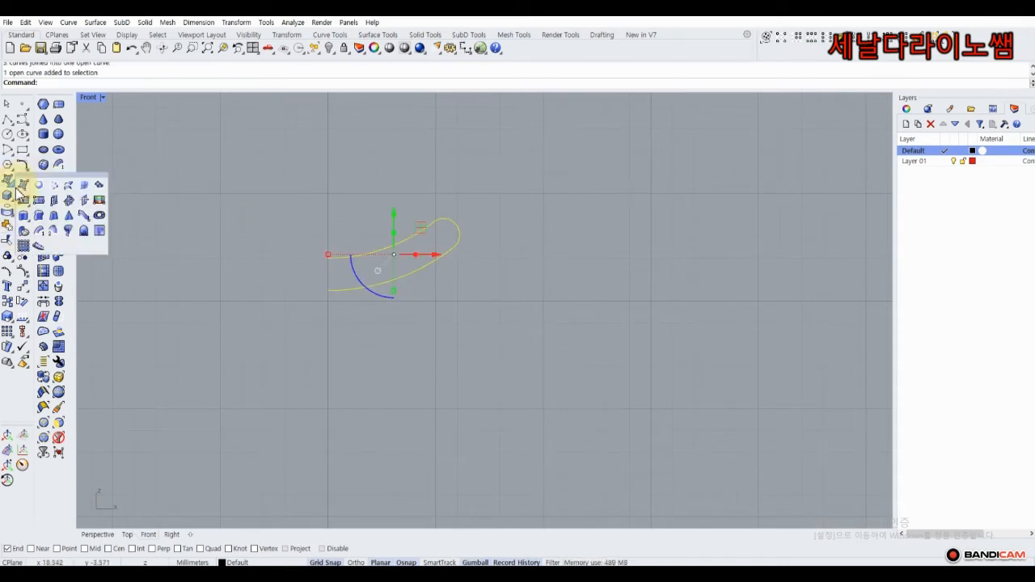
{"action": "left_click", "coordinate": [68, 231]}
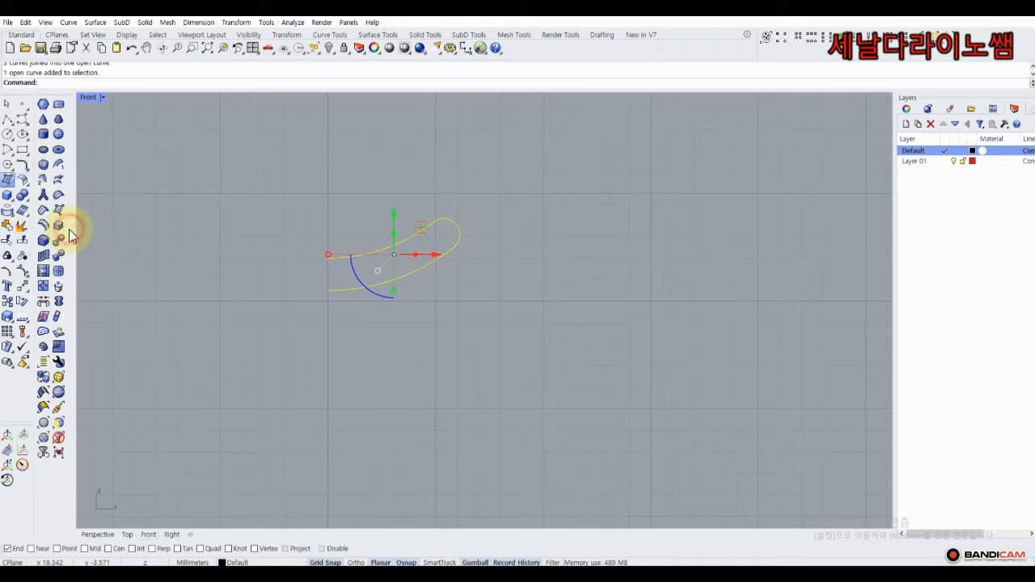
{"action": "left_click", "coordinate": [326, 224]}
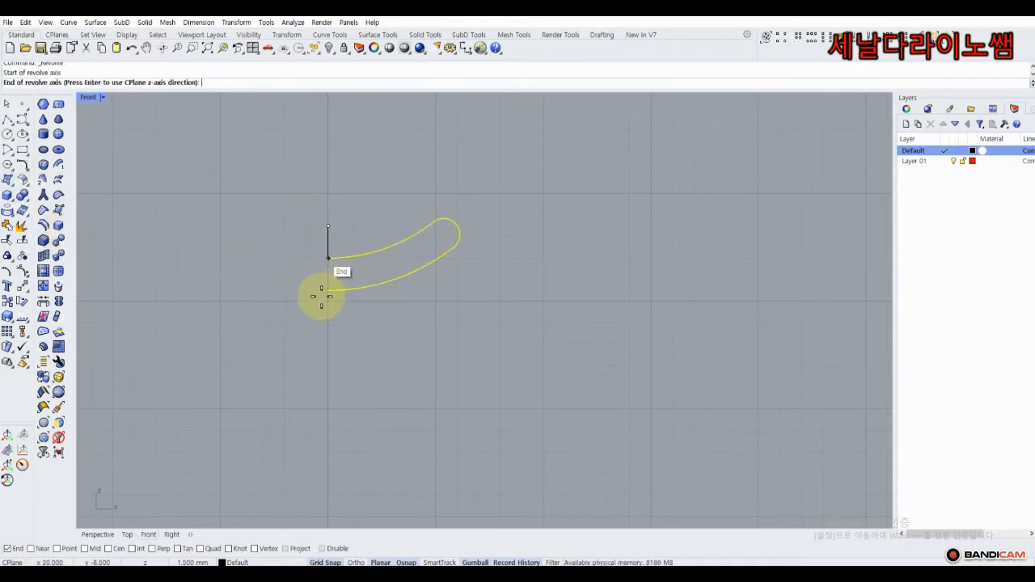
{"action": "left_click", "coordinate": [330, 339]}
{"action": "key", "text": "Return"}
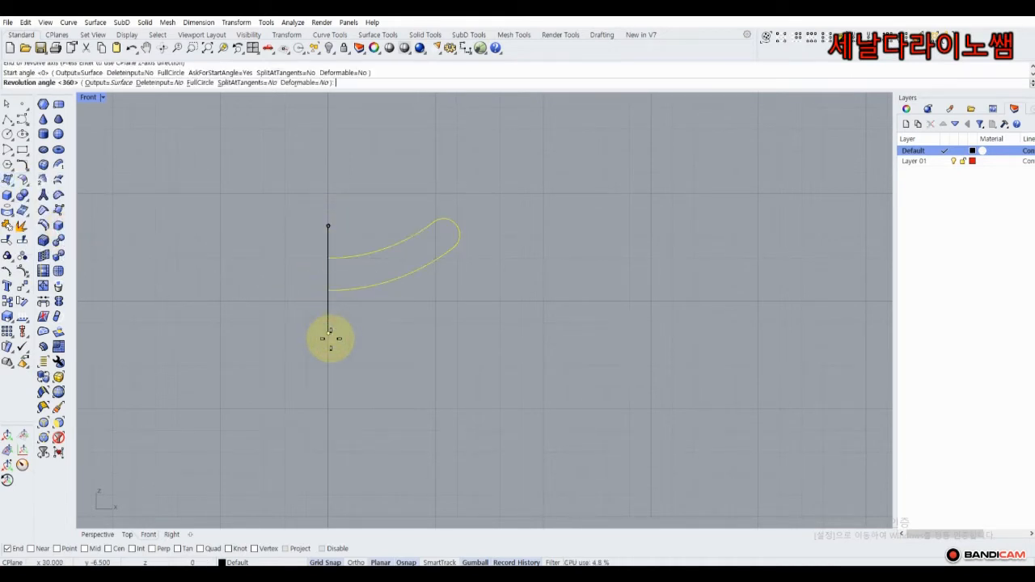
{"action": "key", "text": "Return"}
{"action": "scroll", "coordinate": [219, 183], "scroll_direction": "down", "scroll_amount": 8}
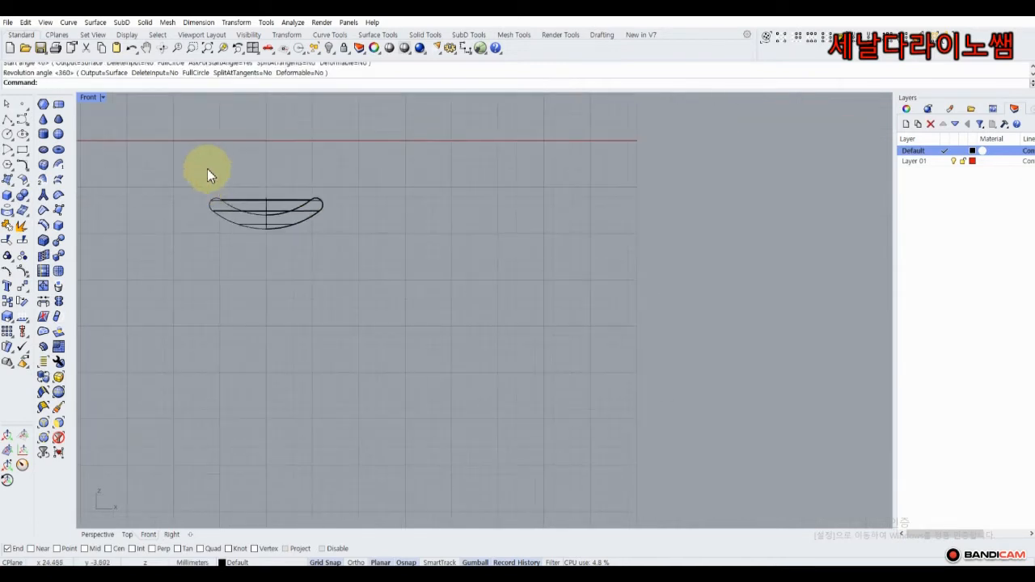
{"action": "right_click_drag", "start_coordinate": [209, 161], "coordinate": [303, 226]}
Show the hidden right pearl again and frame both pearls and caps.
{"action": "left_click", "coordinate": [334, 53]}
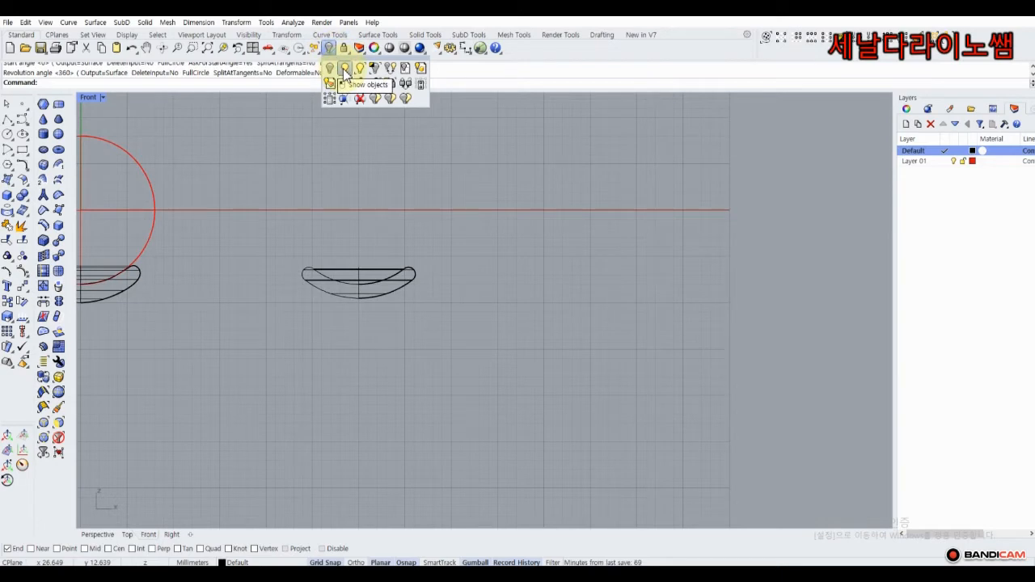
{"action": "left_click", "coordinate": [344, 70]}
{"action": "scroll", "coordinate": [242, 167], "scroll_direction": "down", "scroll_amount": 4}
{"action": "right_click_drag", "start_coordinate": [243, 166], "coordinate": [397, 218]}
{"action": "scroll", "coordinate": [363, 216], "scroll_direction": "up", "scroll_amount": 4}
{"action": "scroll", "coordinate": [362, 216], "scroll_direction": "down", "scroll_amount": 4}
{"action": "scroll", "coordinate": [375, 208], "scroll_direction": "up", "scroll_amount": 4}
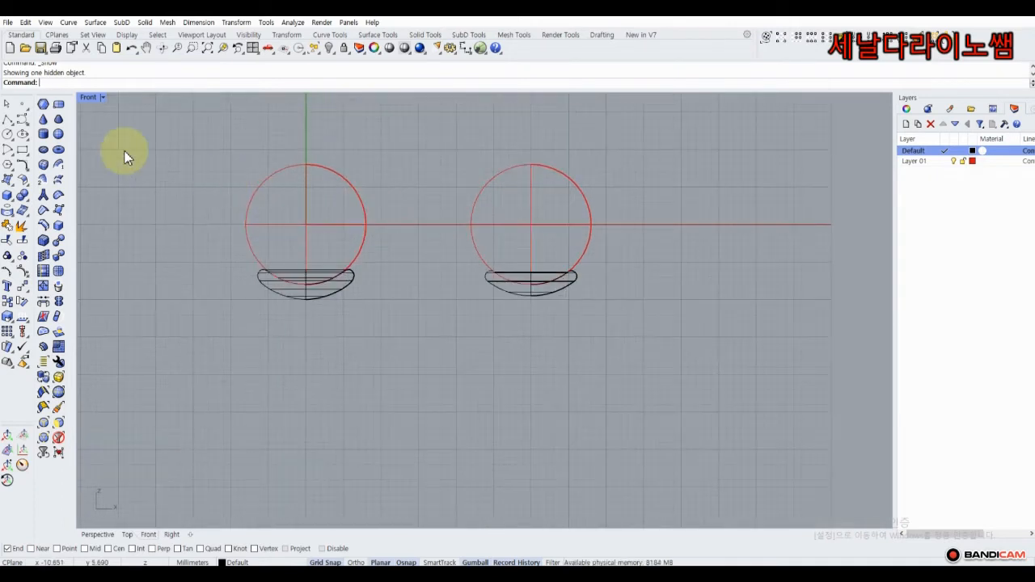
{"action": "right_click_drag", "start_coordinate": [187, 159], "coordinate": [174, 149]}
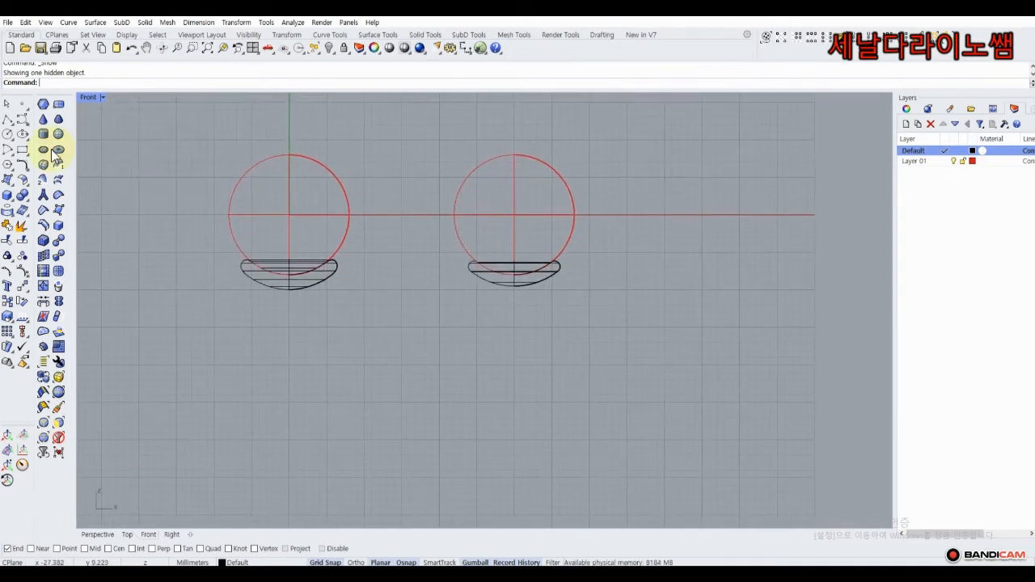
{"action": "left_click", "coordinate": [10, 184]}
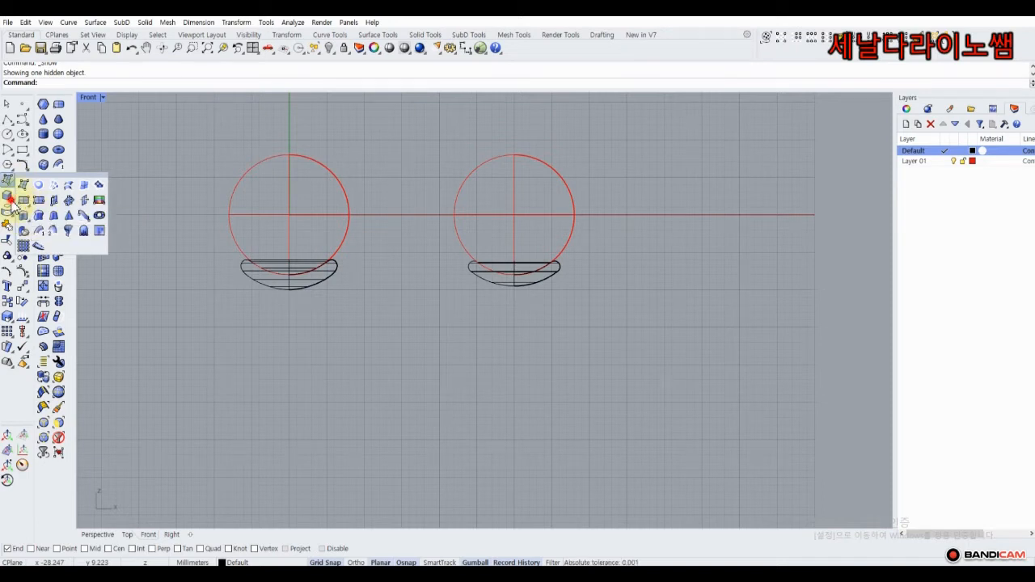
Create a small cylinder at the left cup's centre and move it down beneath the cup.
{"action": "left_click", "coordinate": [9, 197]}
{"action": "left_click", "coordinate": [37, 202]}
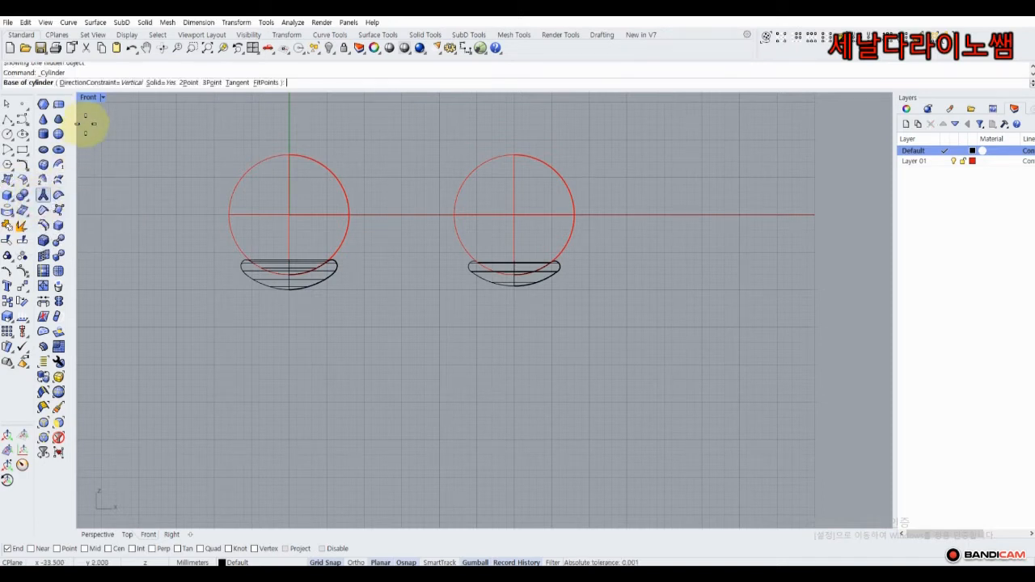
{"action": "double_click", "coordinate": [93, 101]}
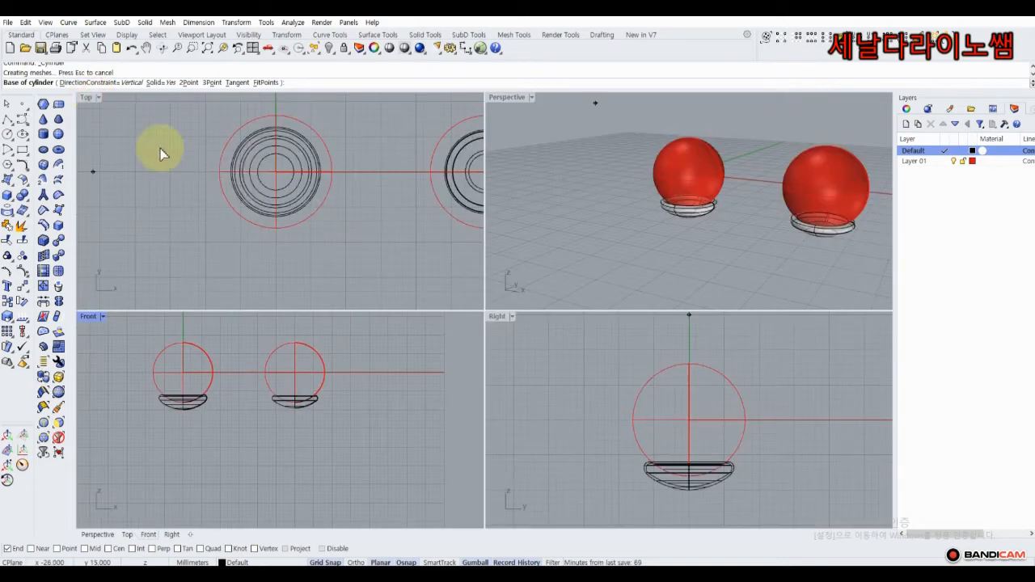
{"action": "scroll", "coordinate": [275, 170], "scroll_direction": "up", "scroll_amount": 4}
{"action": "left_click", "coordinate": [300, 164]}
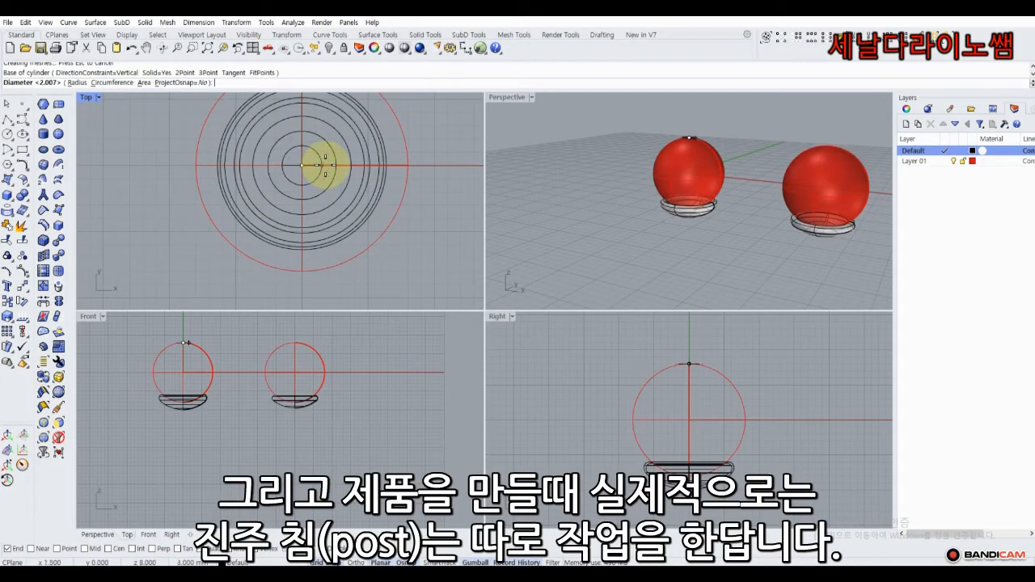
{"action": "left_click", "coordinate": [324, 165]}
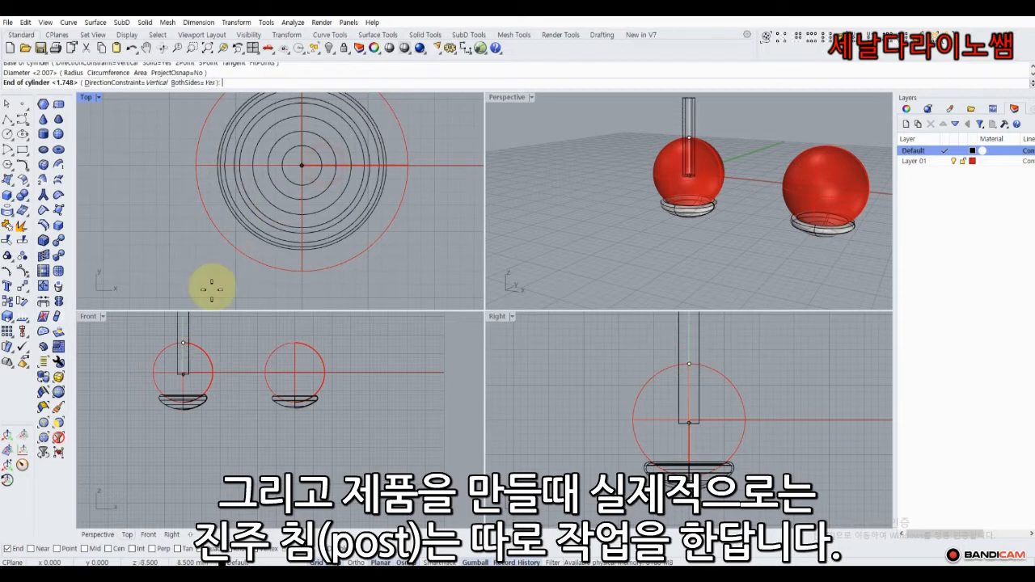
{"action": "left_click", "coordinate": [184, 343]}
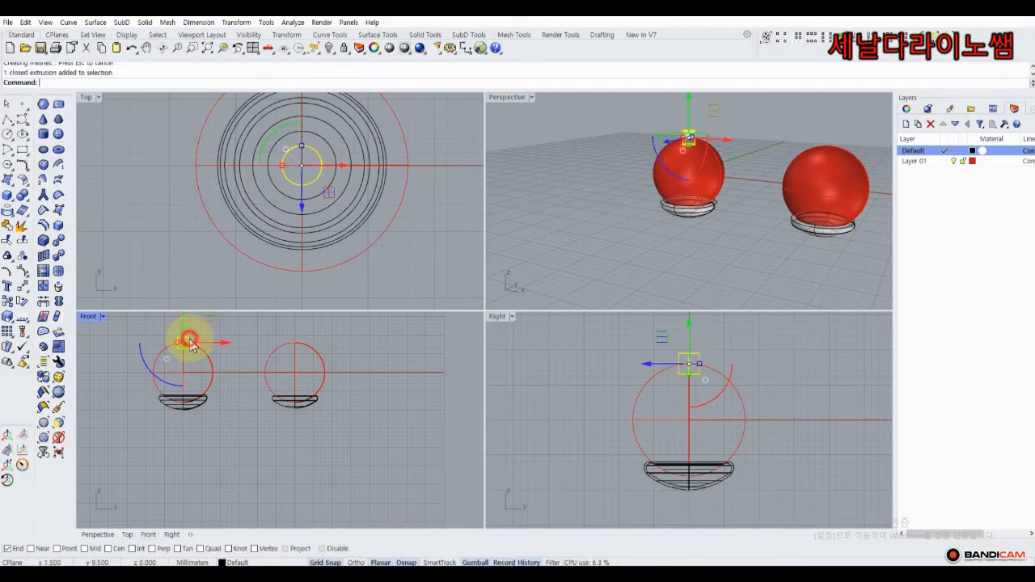
{"action": "left_click_drag", "start_coordinate": [180, 327], "coordinate": [180, 387]}
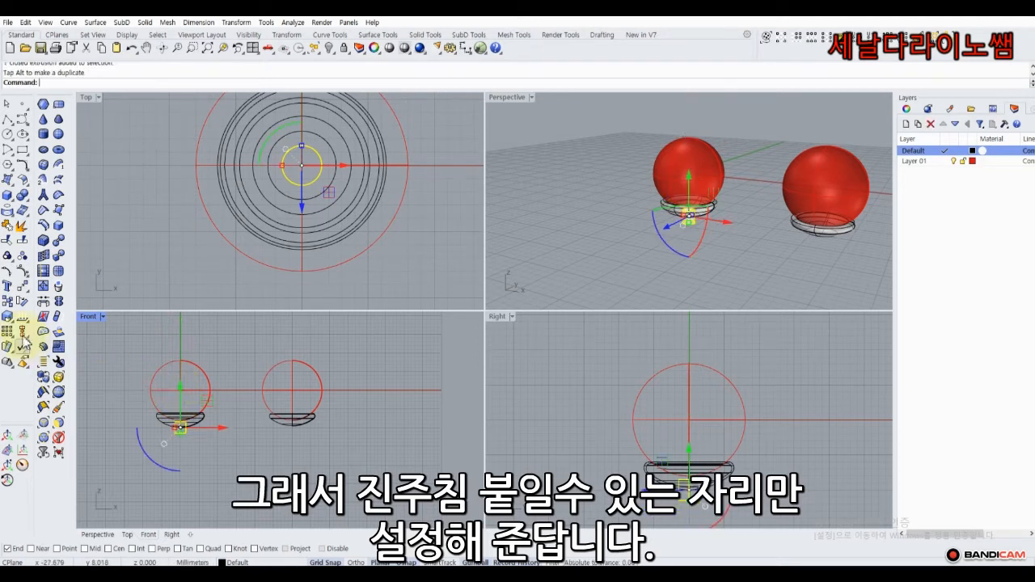
Copy the post from under the left cup to under the right cup.
{"action": "left_click", "coordinate": [8, 304]}
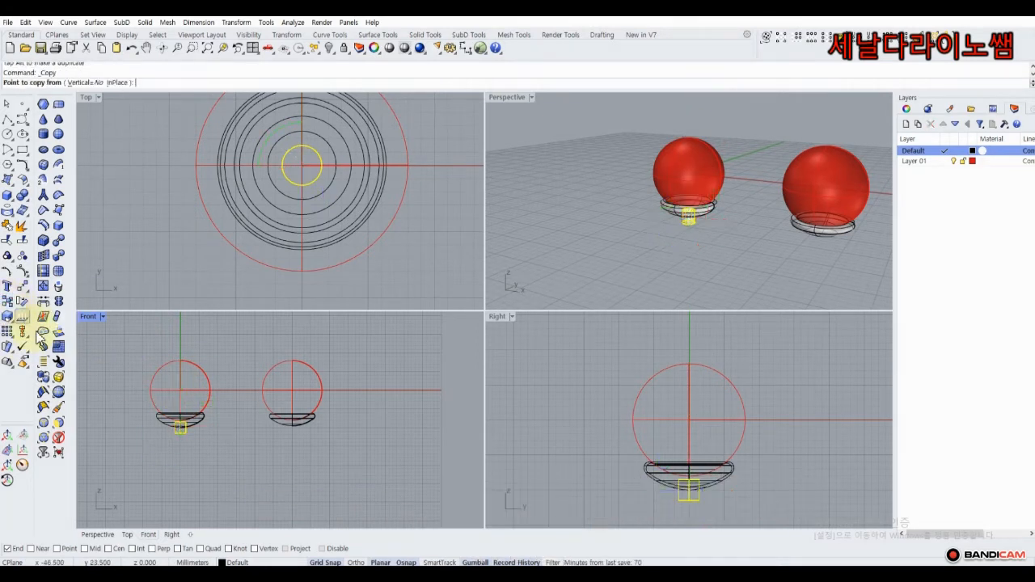
{"action": "left_click", "coordinate": [181, 427]}
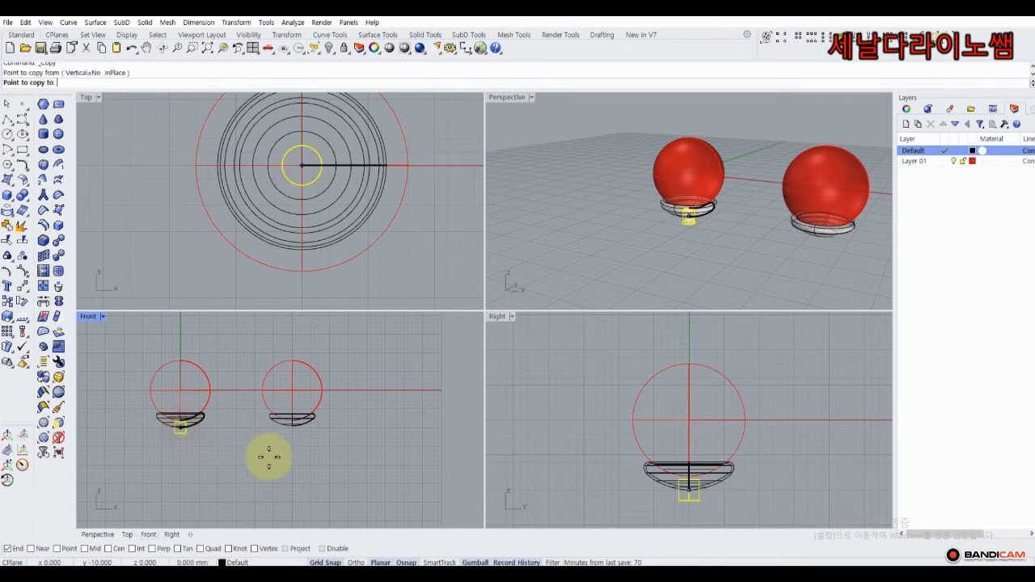
{"action": "left_click", "coordinate": [289, 429]}
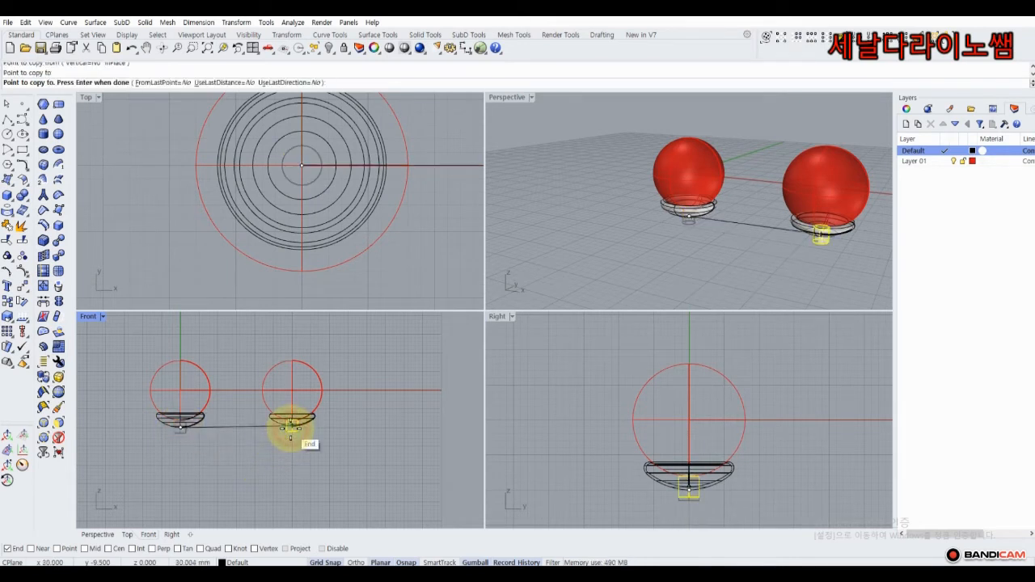
{"action": "right_click", "coordinate": [249, 425]}
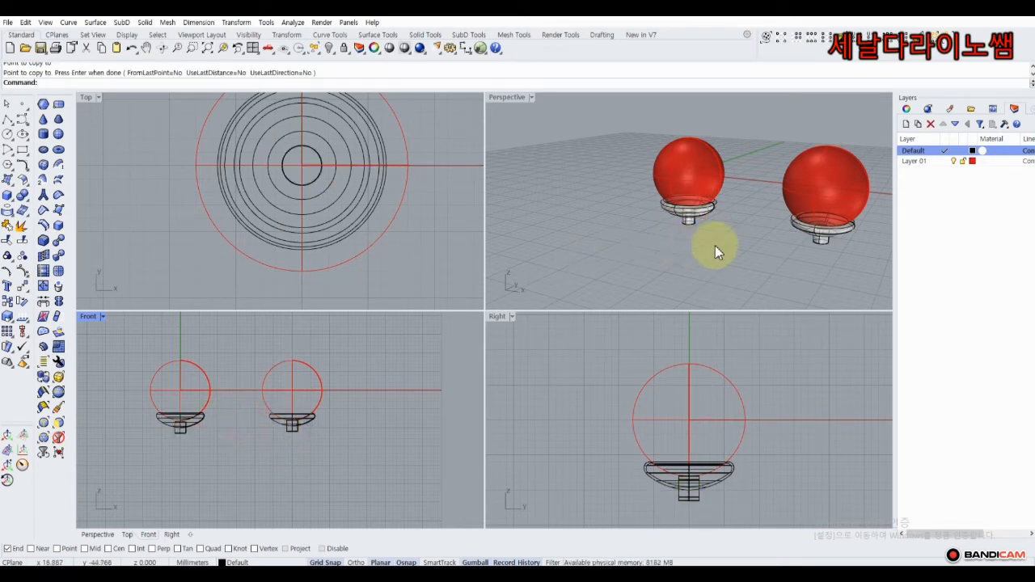
Raise both posts with the gumball so they sit directly beneath their cup caps.
{"action": "right_click_drag", "start_coordinate": [715, 245], "coordinate": [666, 236]}
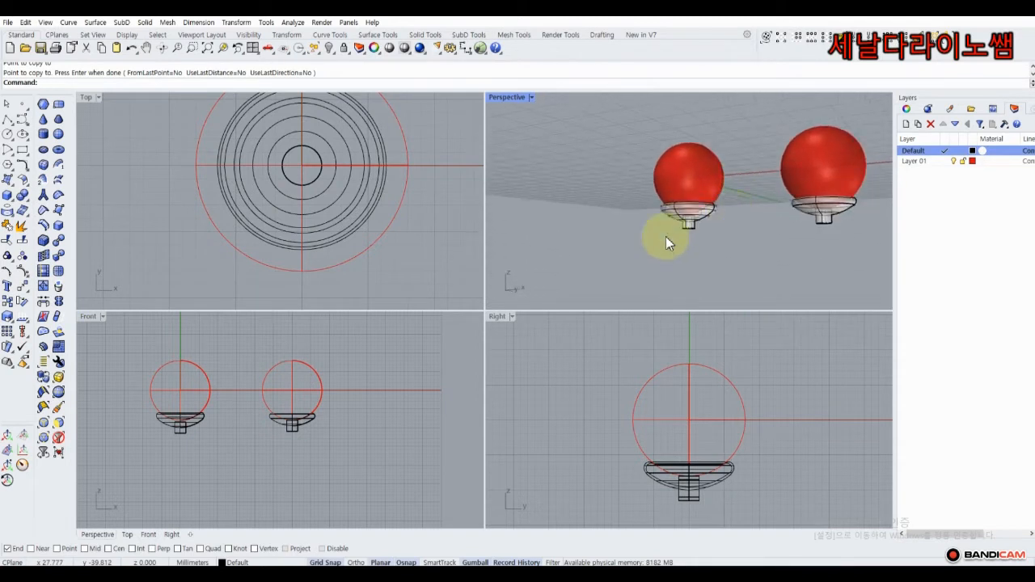
{"action": "scroll", "coordinate": [220, 431], "scroll_direction": "up", "scroll_amount": 3}
{"action": "left_click", "coordinate": [138, 435]}
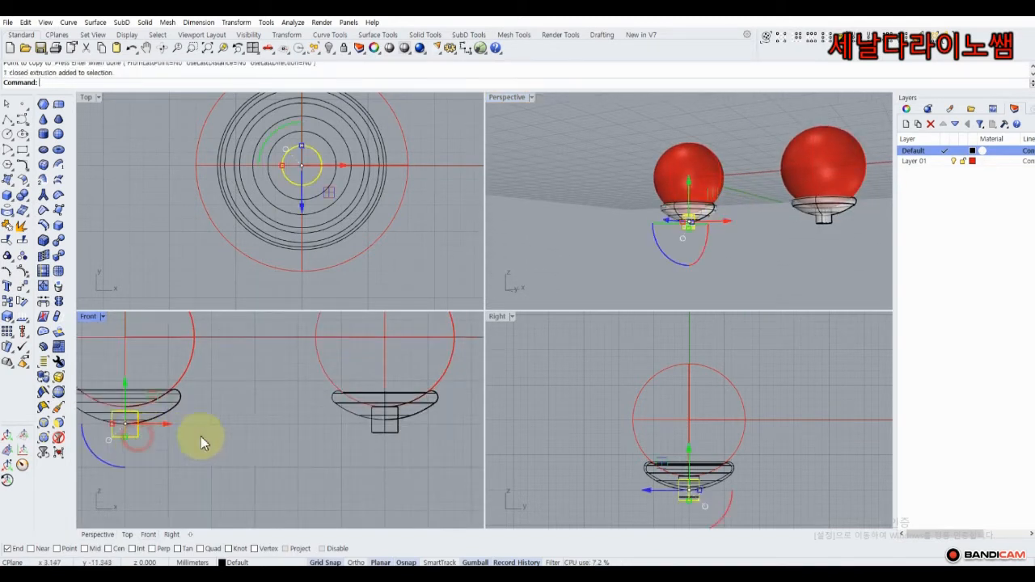
{"action": "left_click", "coordinate": [371, 440], "text": "shift"}
{"action": "left_click", "coordinate": [324, 560]}
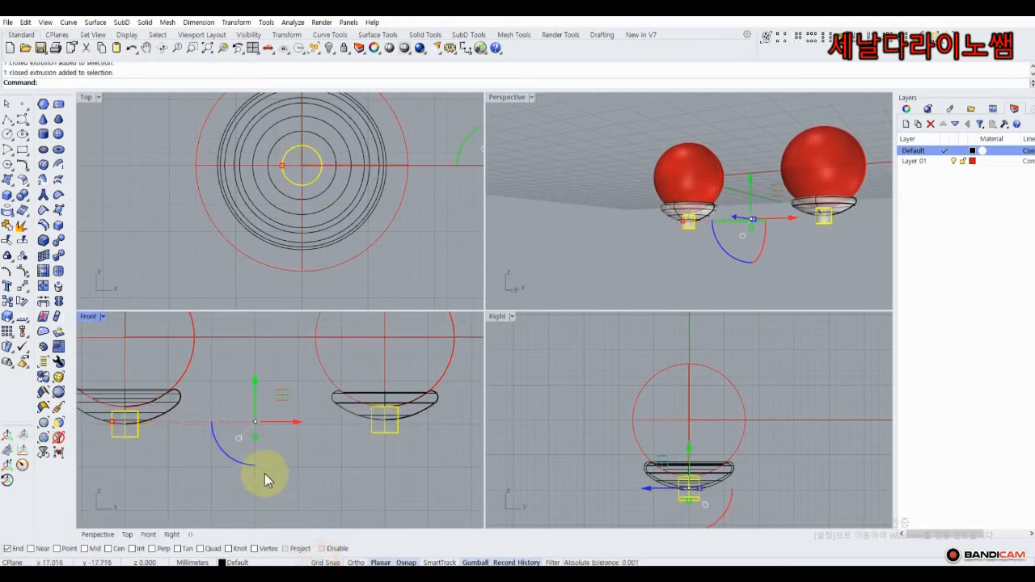
{"action": "left_click_drag", "start_coordinate": [256, 438], "coordinate": [256, 431]}
{"action": "left_click", "coordinate": [239, 360]}
{"action": "right_click_drag", "start_coordinate": [653, 244], "coordinate": [677, 219]}
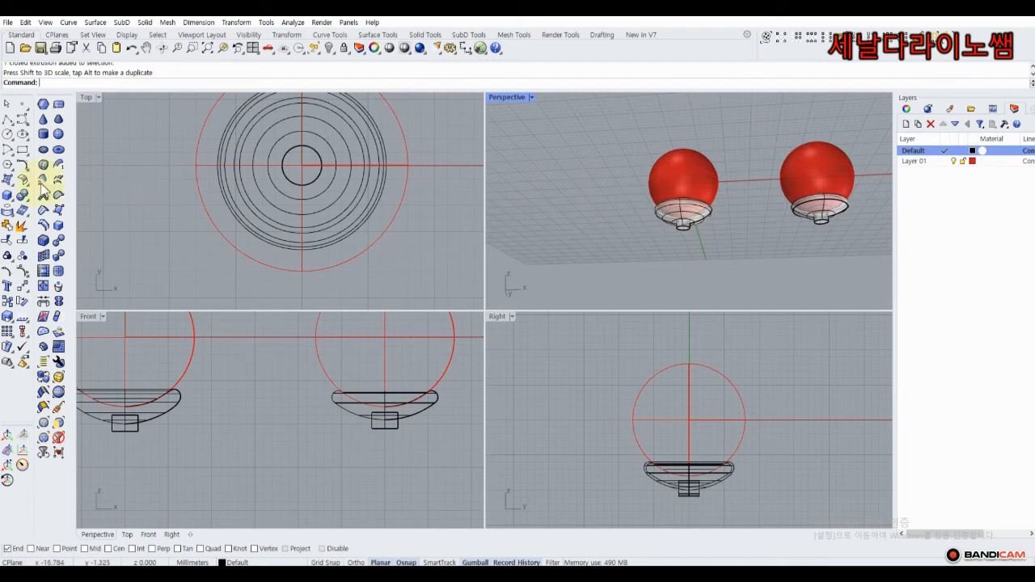
Draw a 0.8 mm diameter cylinder from the left earring's centre up through the pearl.
{"action": "left_click", "coordinate": [13, 185]}
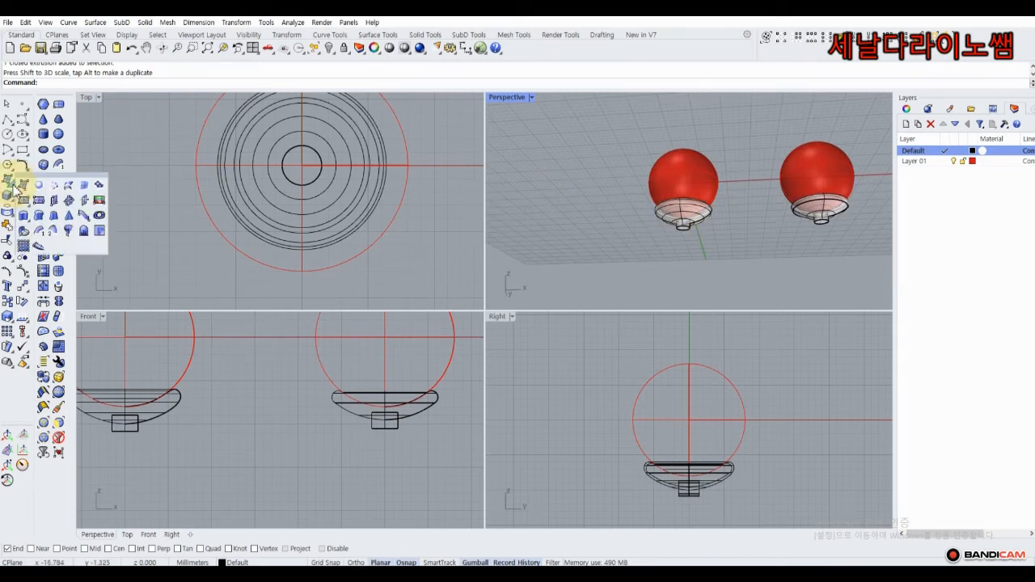
{"action": "left_click", "coordinate": [13, 202]}
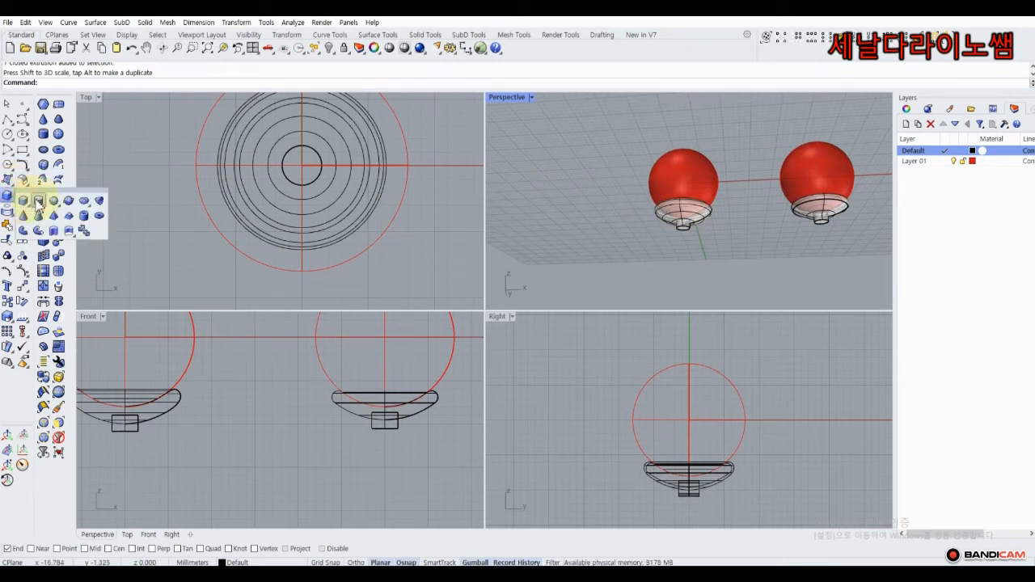
{"action": "left_click", "coordinate": [38, 202]}
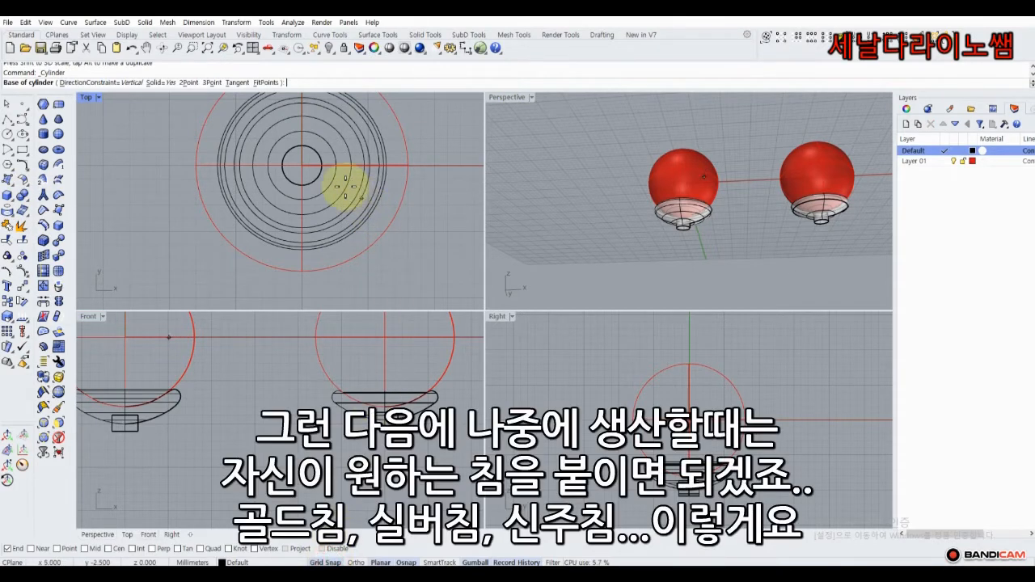
{"action": "left_click", "coordinate": [302, 167]}
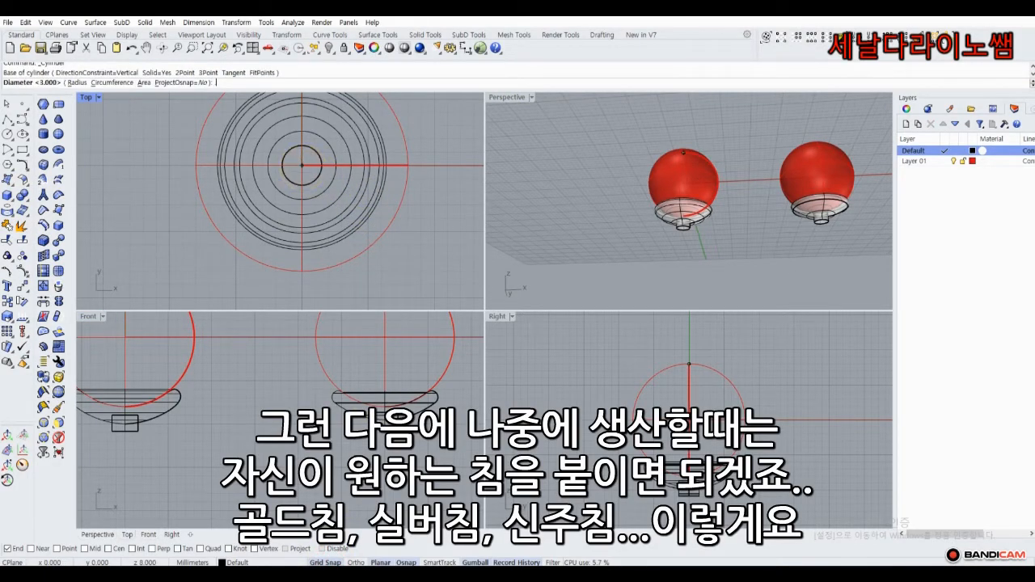
{"action": "left_click", "coordinate": [302, 166]}
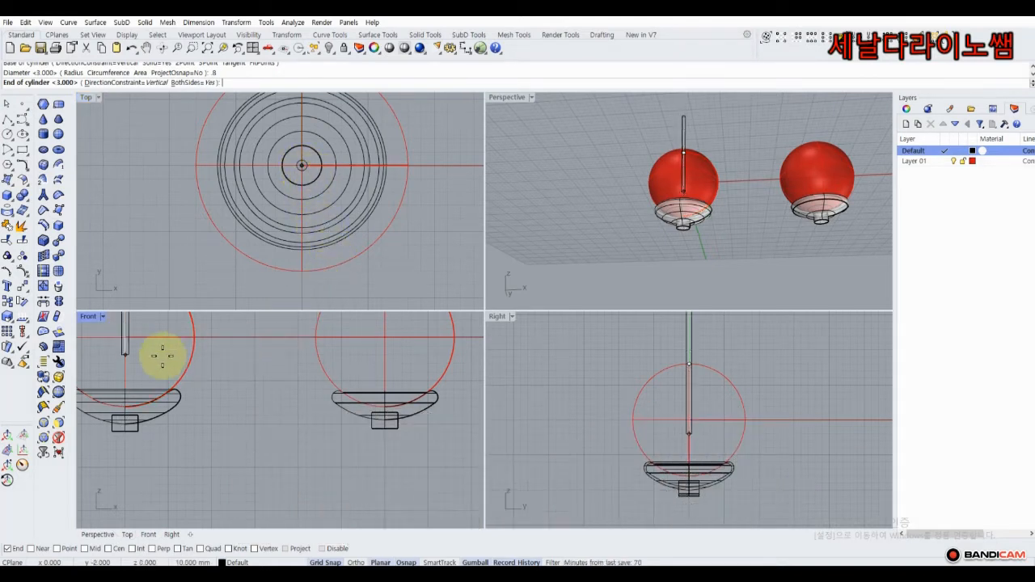
{"action": "scroll", "coordinate": [208, 404], "scroll_direction": "up", "scroll_amount": 3}
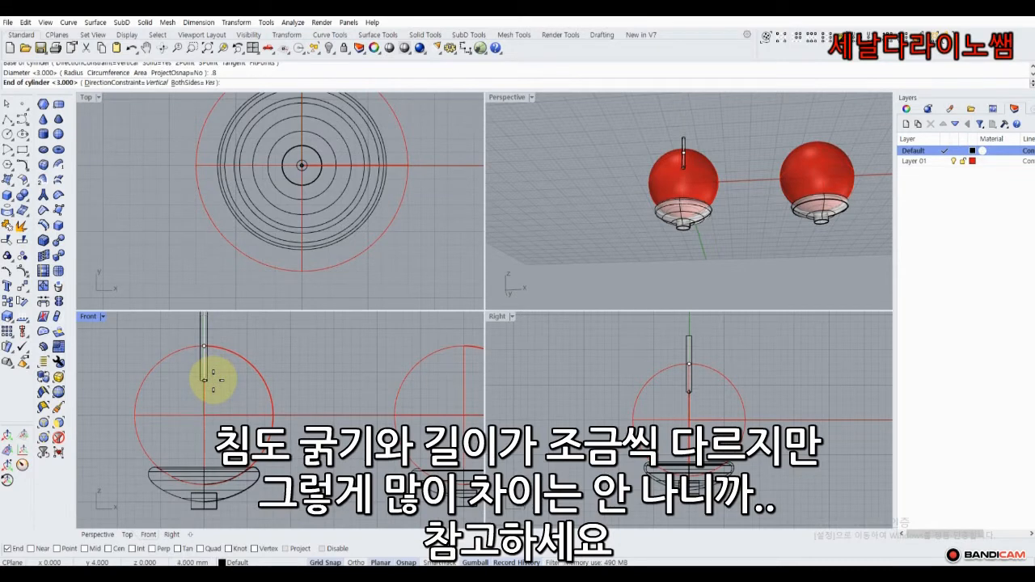
{"action": "scroll", "coordinate": [212, 379], "scroll_direction": "down", "scroll_amount": 2}
{"action": "left_click", "coordinate": [212, 390]}
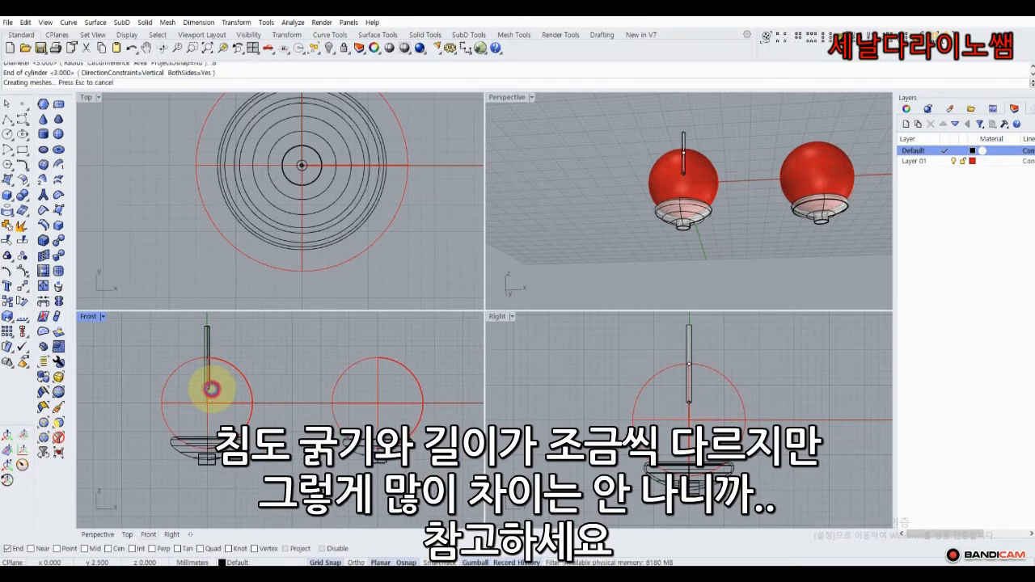
Lower the cylinder with the gumball so it hangs below the left cup.
{"action": "left_click", "coordinate": [208, 345]}
{"action": "right_click_drag", "start_coordinate": [233, 338], "coordinate": [279, 351]}
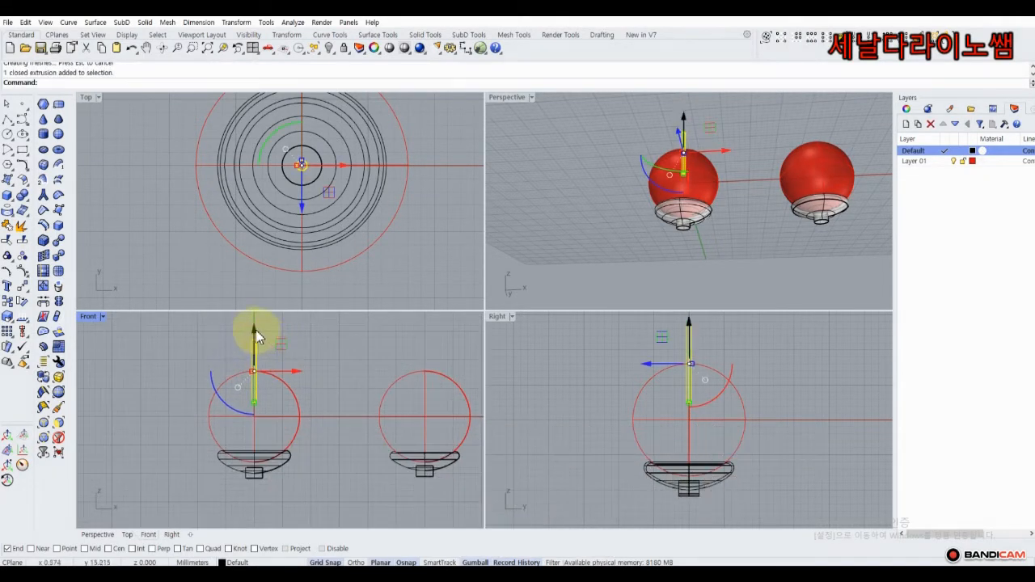
{"action": "left_click_drag", "start_coordinate": [256, 330], "coordinate": [263, 467]}
{"action": "left_click", "coordinate": [331, 471]}
{"action": "right_click_drag", "start_coordinate": [326, 466], "coordinate": [282, 408]}
{"action": "left_click", "coordinate": [239, 410]}
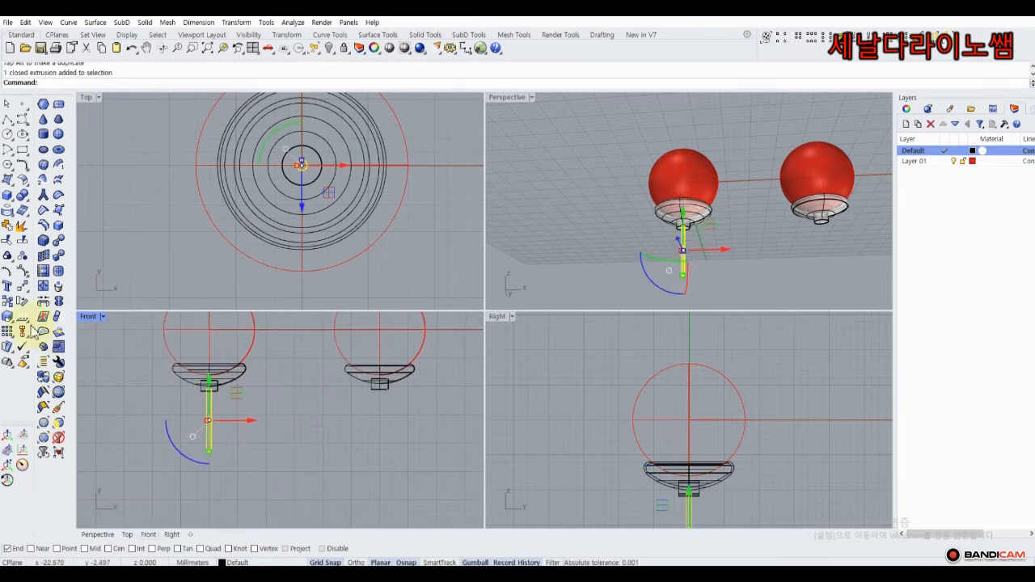
Copy the pin post to a position beneath the right earring.
{"action": "left_click", "coordinate": [9, 312]}
{"action": "left_click", "coordinate": [209, 415]}
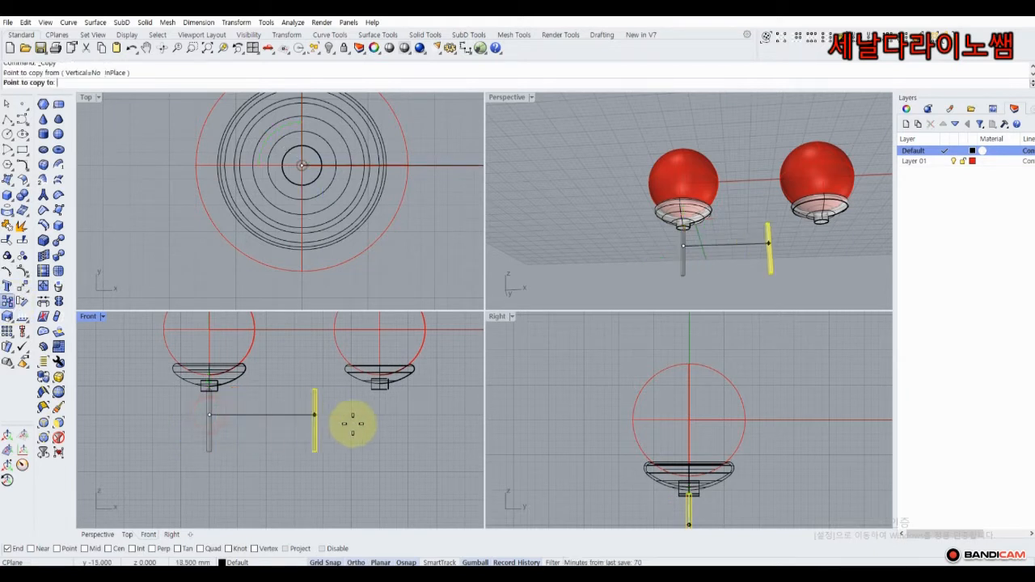
{"action": "left_click", "coordinate": [381, 425]}
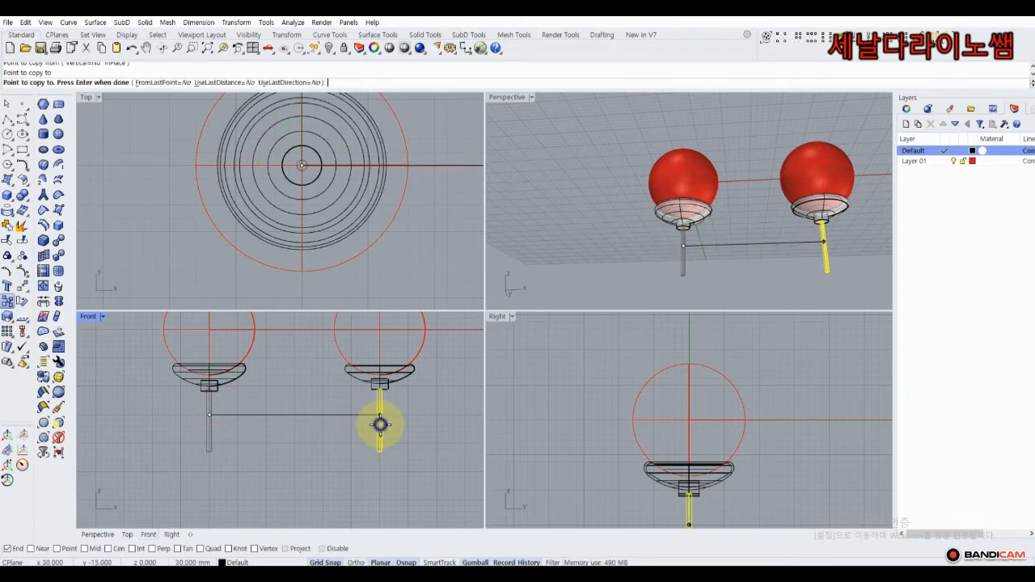
{"action": "right_click", "coordinate": [380, 425]}
Lower the copied post and the left post about 3 mm below their stands.
{"action": "left_click", "coordinate": [382, 410]}
{"action": "left_click_drag", "start_coordinate": [380, 380], "coordinate": [379, 407]}
{"action": "left_click_drag", "start_coordinate": [214, 394], "coordinate": [213, 414]}
{"action": "left_click", "coordinate": [573, 224]}
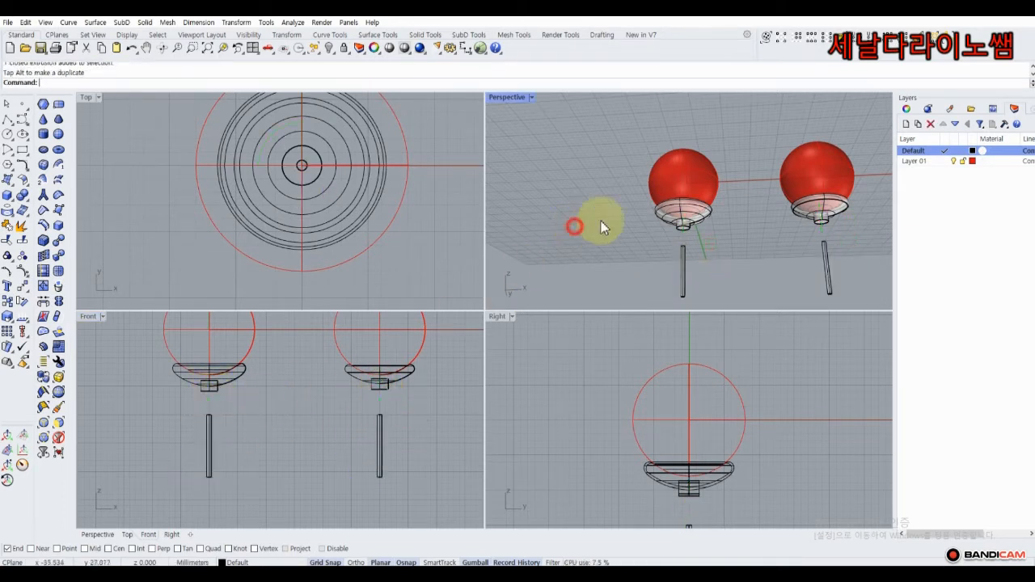
{"action": "right_click_drag", "start_coordinate": [750, 197], "coordinate": [626, 277]}
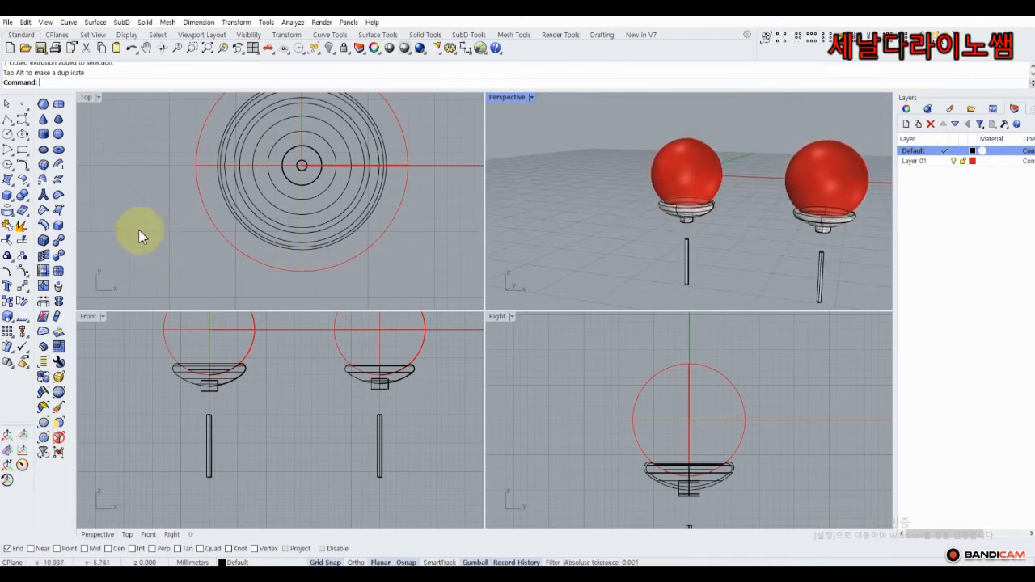
Draw a 0.8 mm, 11 mm-long cylinder from the circles' centre and lower it into the left cup.
{"action": "left_click", "coordinate": [13, 201]}
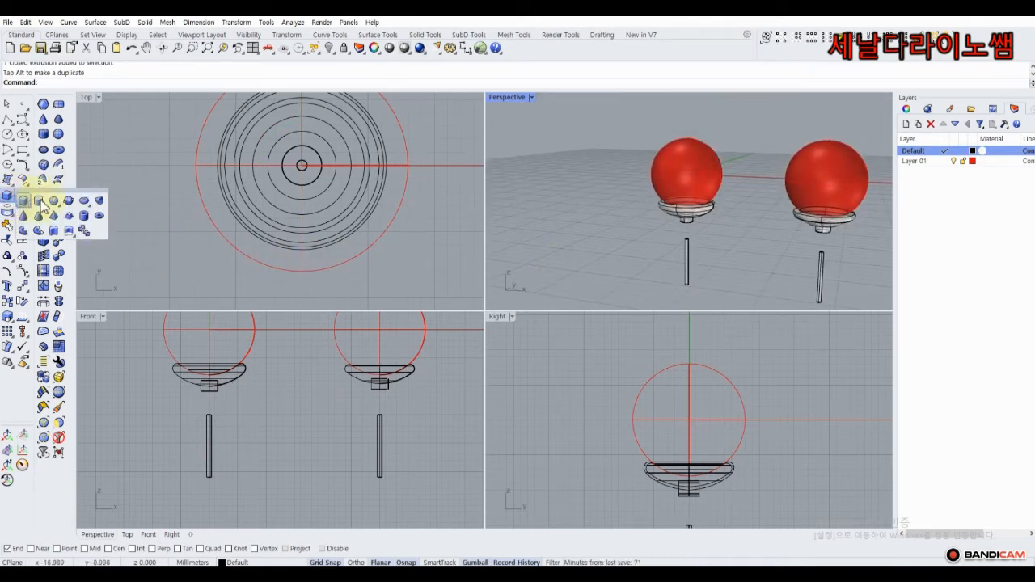
{"action": "left_click", "coordinate": [39, 202]}
{"action": "scroll", "coordinate": [302, 158], "scroll_direction": "up", "scroll_amount": 3}
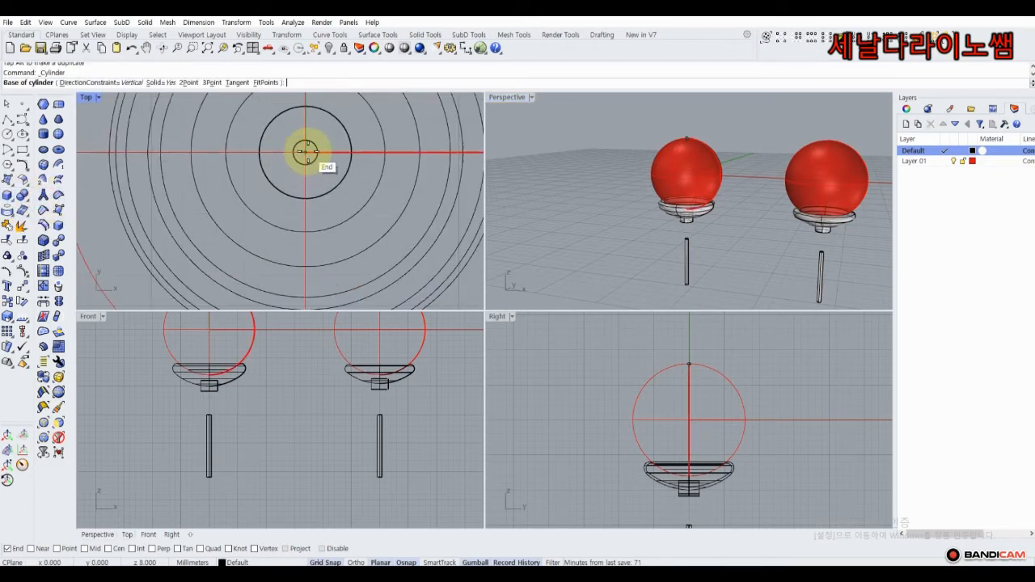
{"action": "left_click", "coordinate": [305, 152]}
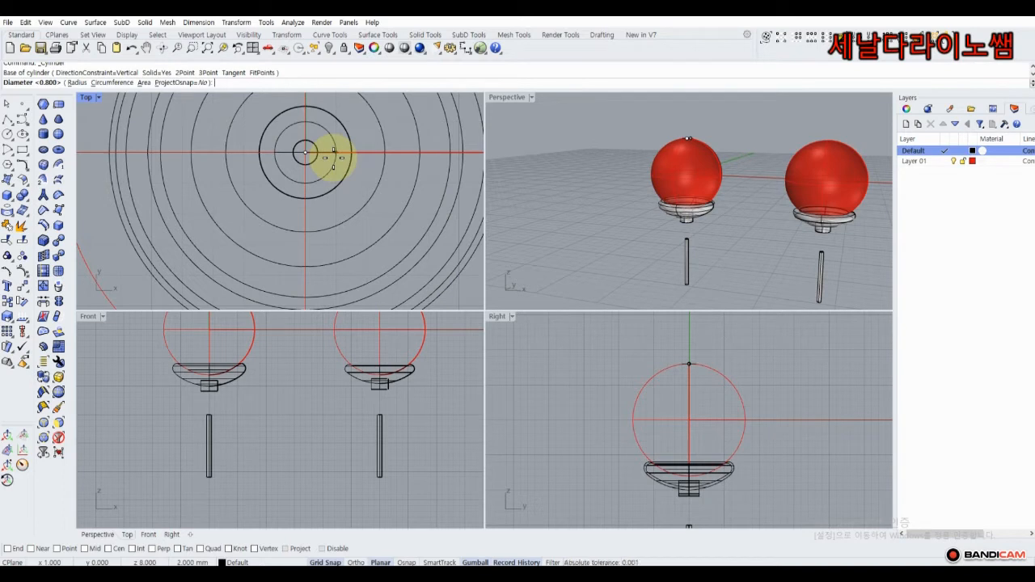
{"action": "left_click", "coordinate": [334, 158]}
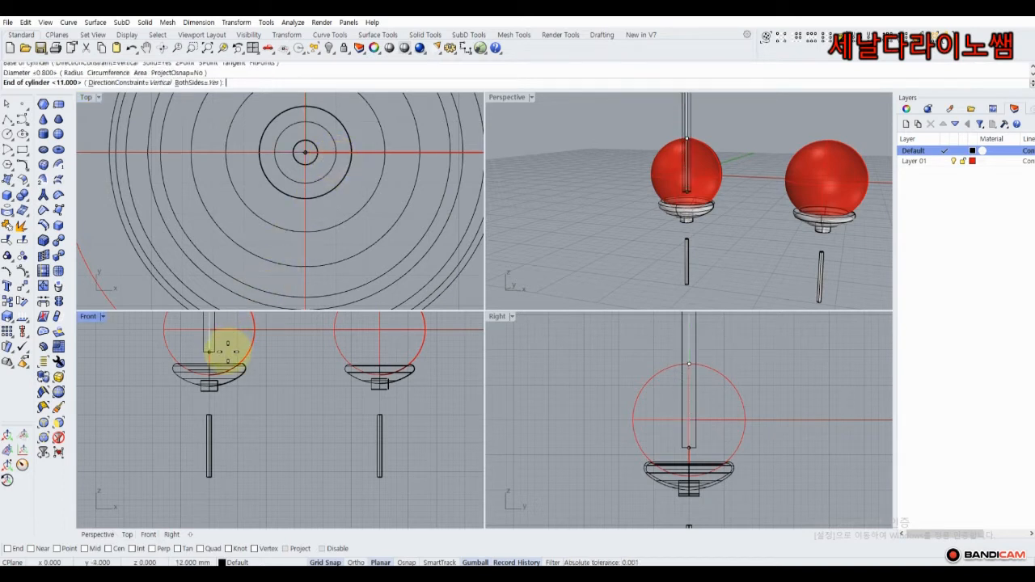
{"action": "scroll", "coordinate": [230, 401], "scroll_direction": "down", "scroll_amount": 3}
{"action": "left_click", "coordinate": [232, 390]}
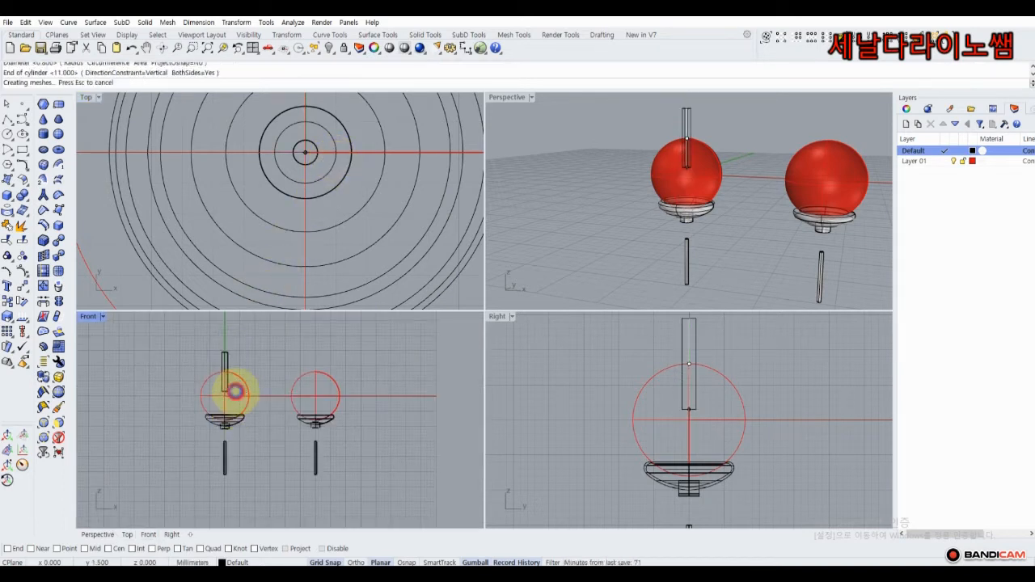
{"action": "left_click_drag", "start_coordinate": [229, 358], "coordinate": [230, 382]}
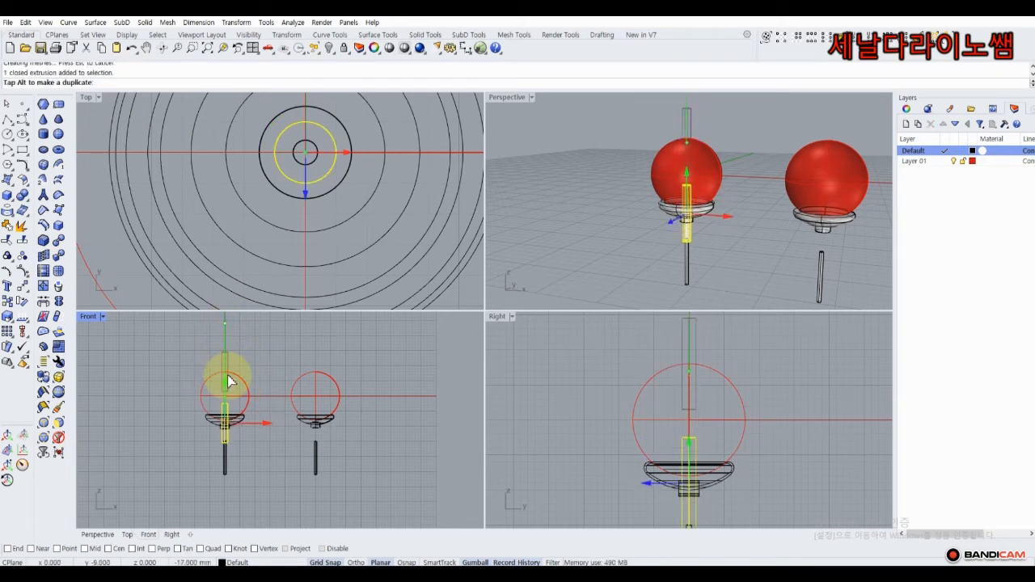
Copy the inner cylinder from the left sphere's centre to the right sphere's centre.
{"action": "left_click", "coordinate": [8, 301]}
{"action": "scroll", "coordinate": [229, 397], "scroll_direction": "up", "scroll_amount": 5}
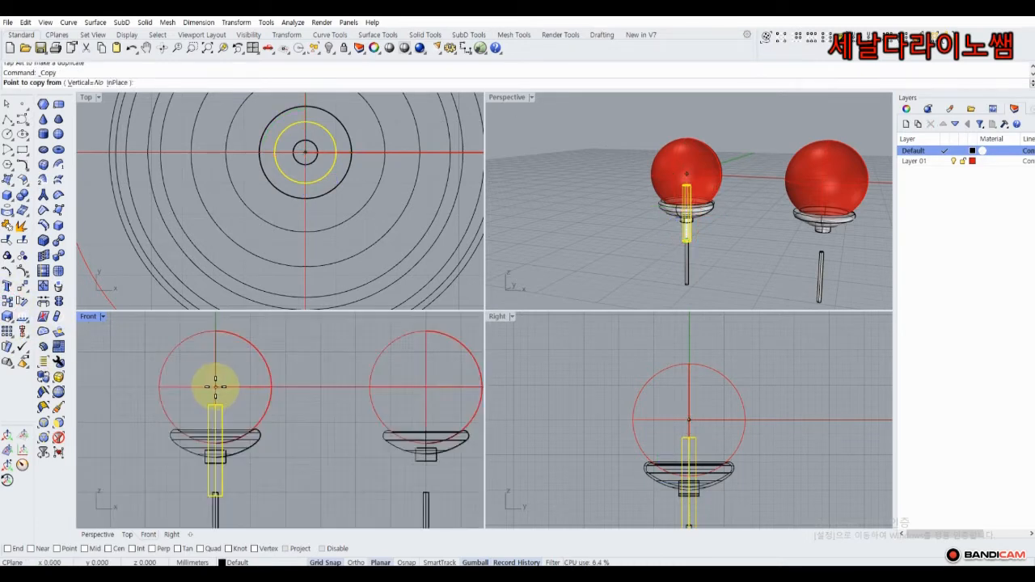
{"action": "left_click", "coordinate": [215, 387]}
{"action": "left_click", "coordinate": [425, 386]}
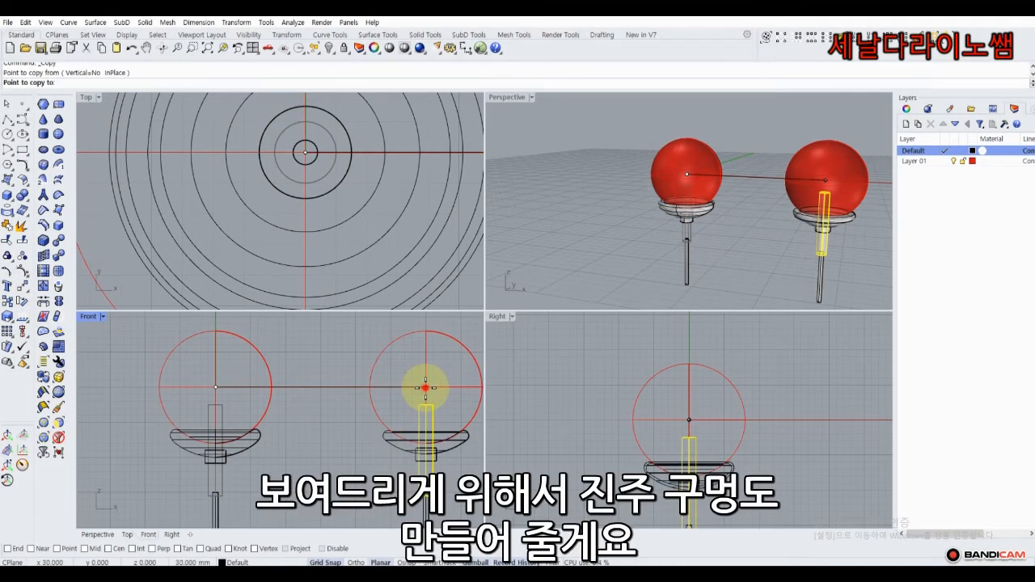
{"action": "key", "text": "Return"}
{"action": "left_click", "coordinate": [320, 376]}
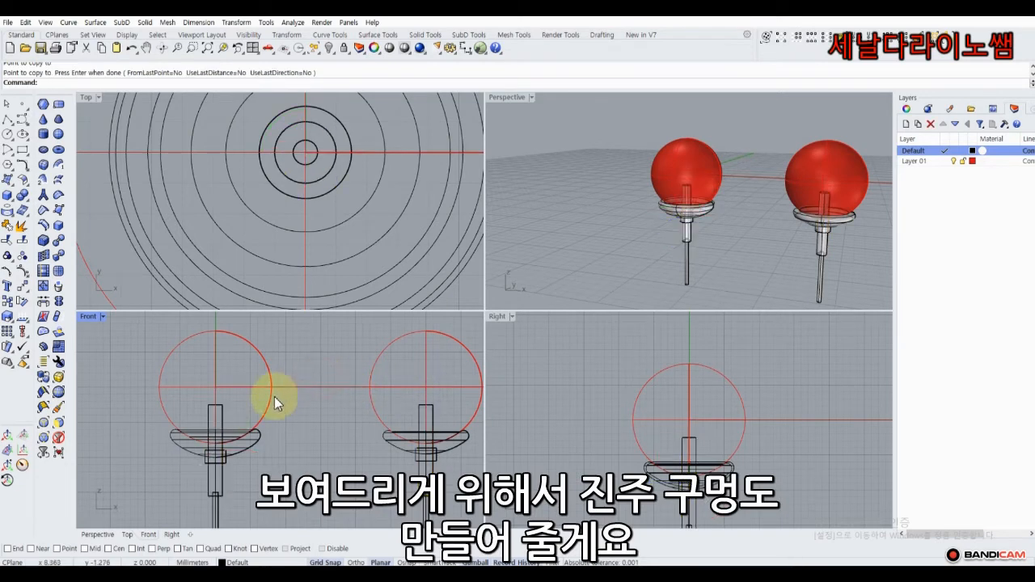
Boolean-subtract the inner post from the left pearl to cut its pin hole.
{"action": "left_click", "coordinate": [274, 397]}
{"action": "left_click", "coordinate": [24, 198]}
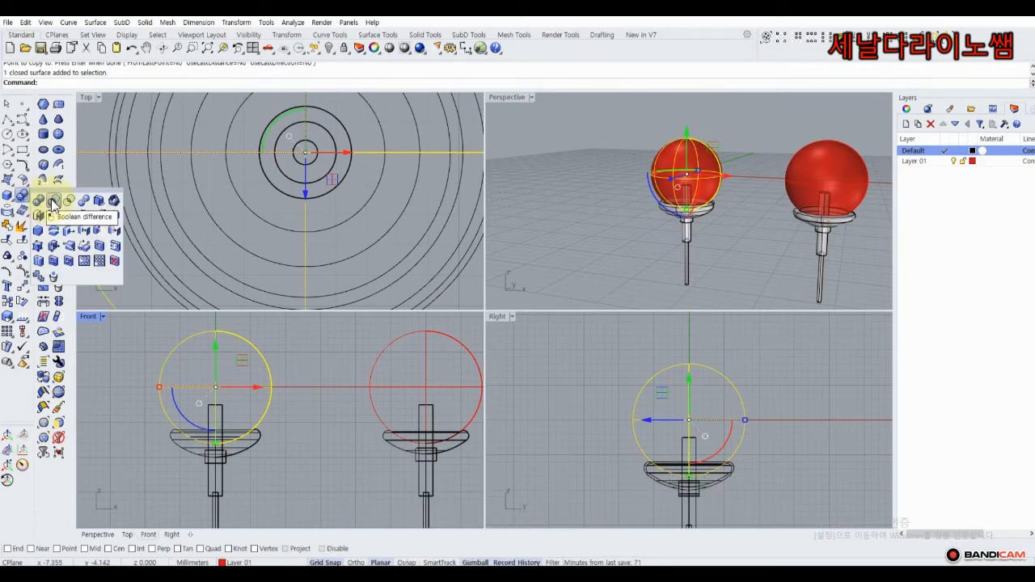
{"action": "left_click", "coordinate": [53, 202]}
{"action": "left_click", "coordinate": [217, 411]}
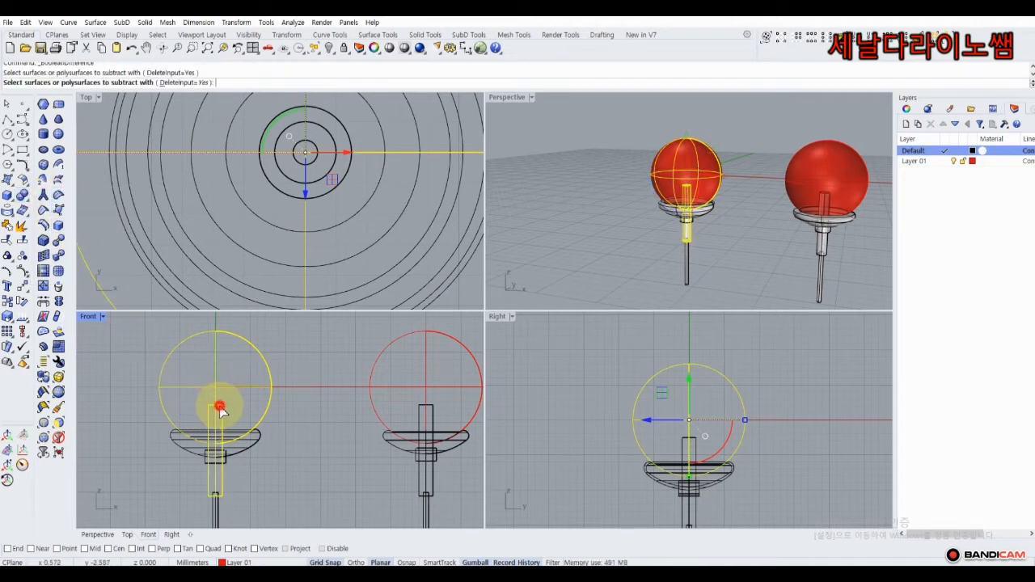
{"action": "right_click", "coordinate": [309, 345]}
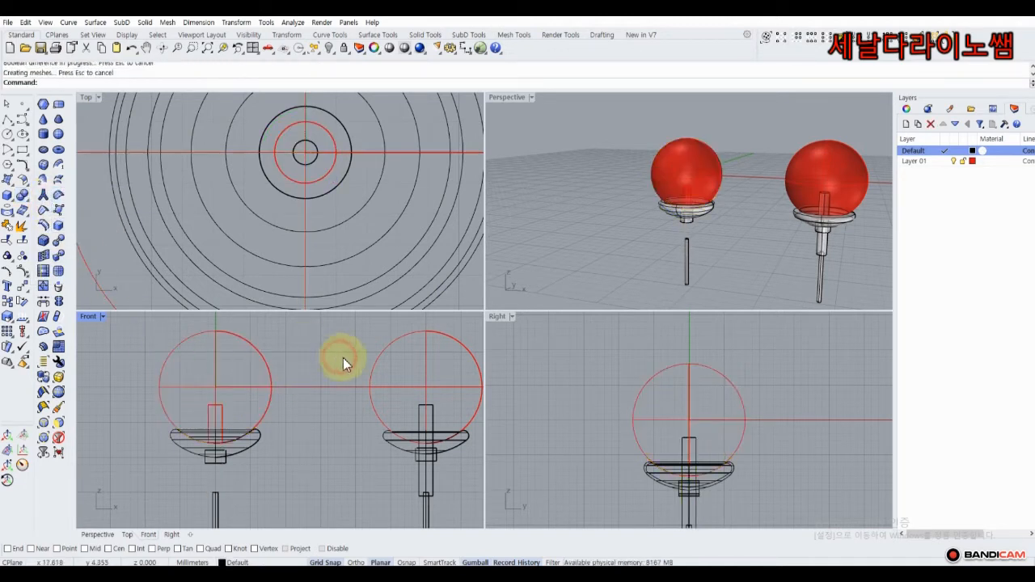
Cut the right pearl's pin hole the same way, then select both pearls.
{"action": "left_click", "coordinate": [377, 359]}
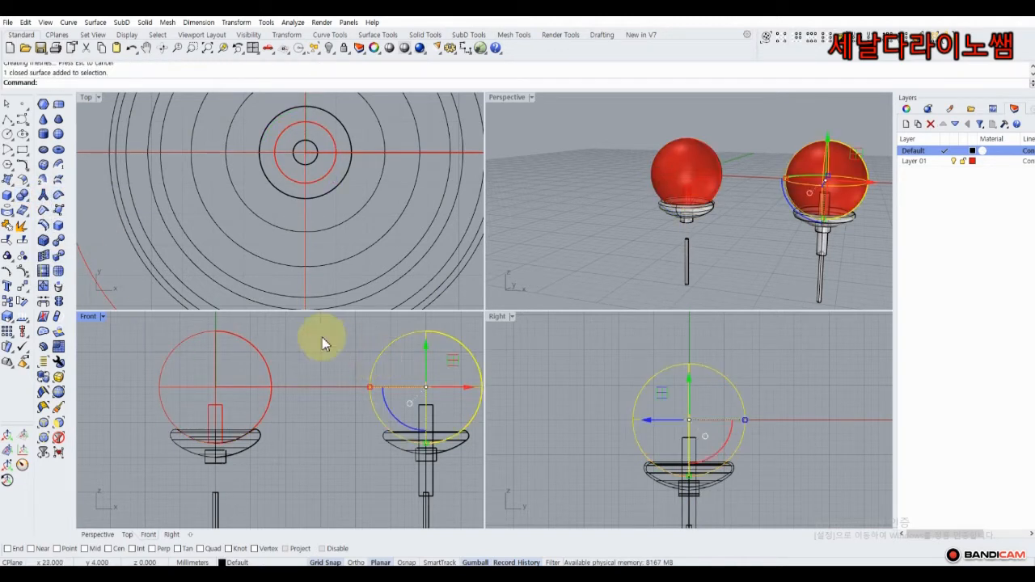
{"action": "left_click", "coordinate": [27, 203]}
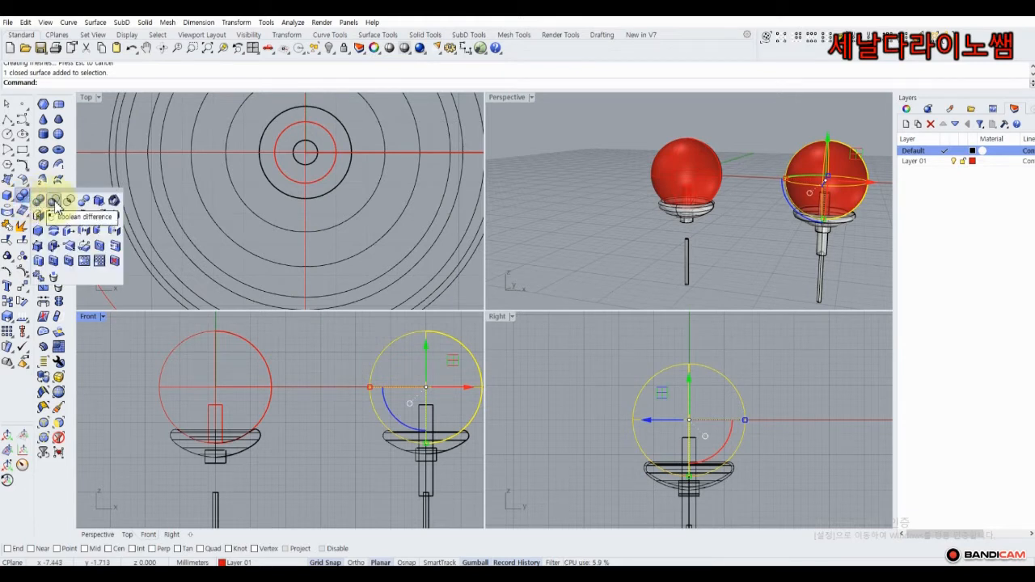
{"action": "left_click", "coordinate": [55, 201]}
{"action": "left_click", "coordinate": [426, 409]}
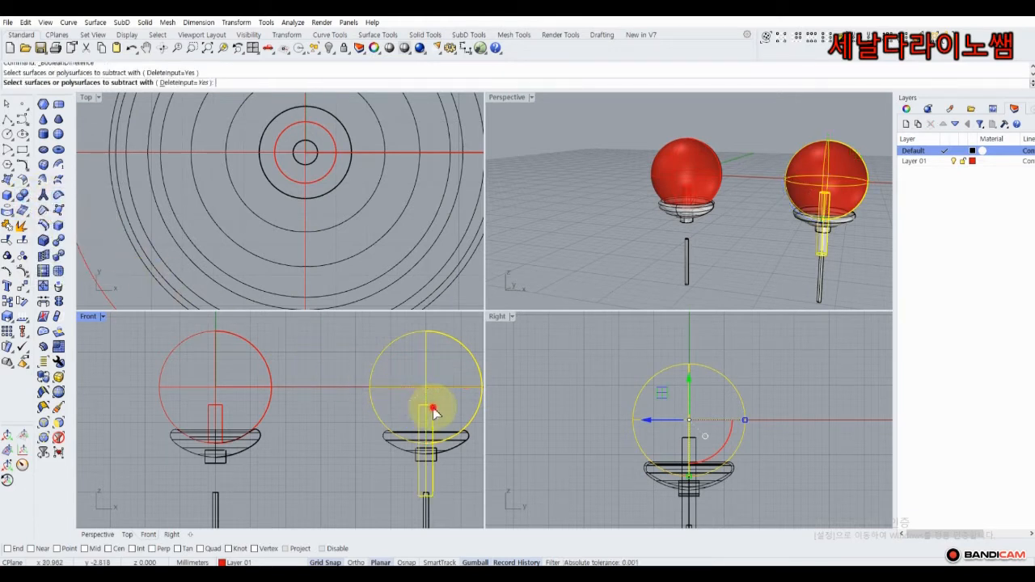
{"action": "right_click", "coordinate": [338, 351]}
{"action": "left_click", "coordinate": [284, 370]}
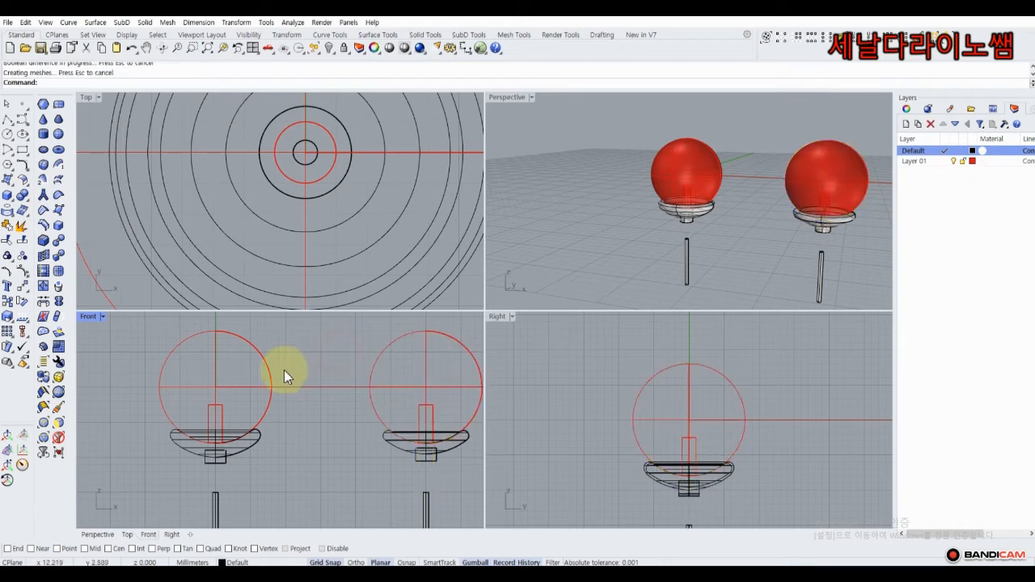
{"action": "left_click", "coordinate": [270, 374]}
{"action": "left_click", "coordinate": [369, 389], "text": "shift"}
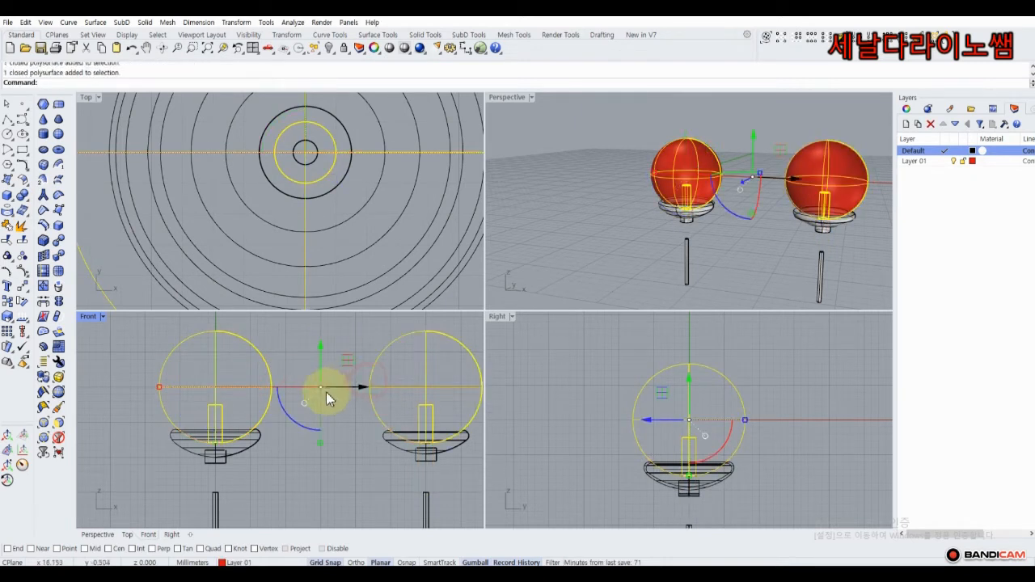
Draw a two-point horizontal polyline in the front view.
{"action": "left_click", "coordinate": [10, 126]}
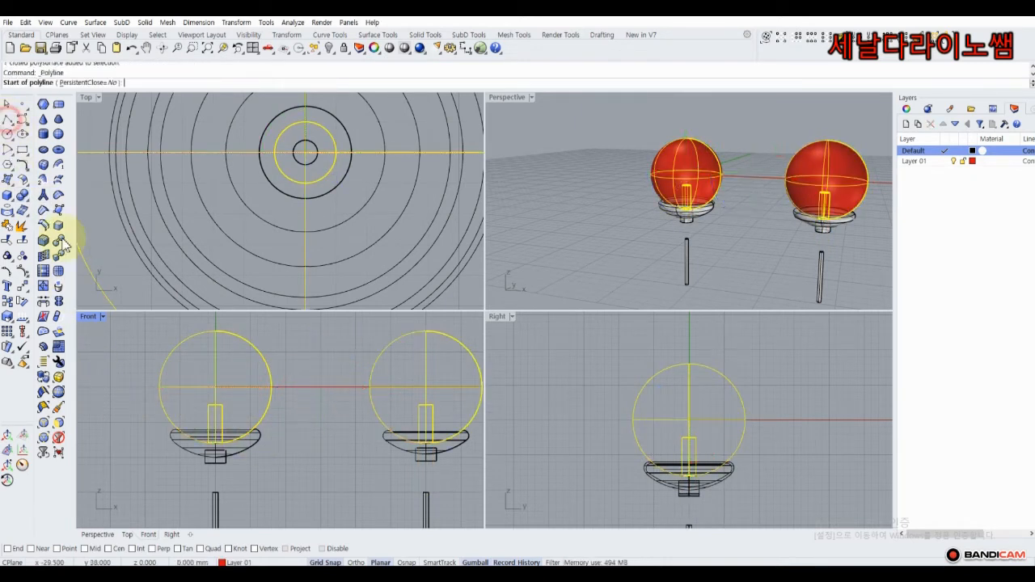
{"action": "scroll", "coordinate": [189, 405], "scroll_direction": "up", "scroll_amount": 3}
{"action": "left_click", "coordinate": [187, 399]}
{"action": "left_click", "coordinate": [294, 400]}
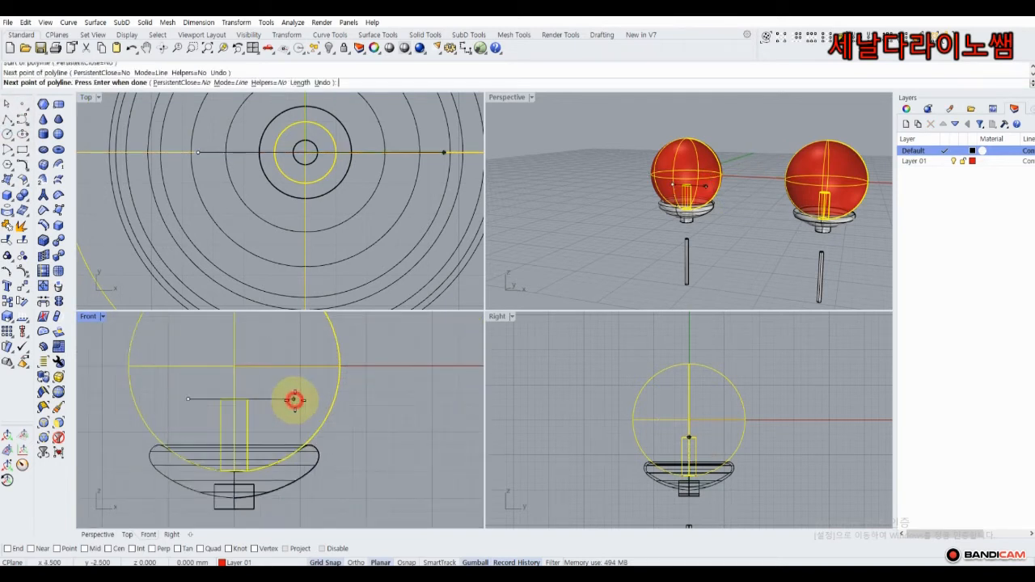
{"action": "right_click", "coordinate": [295, 402]}
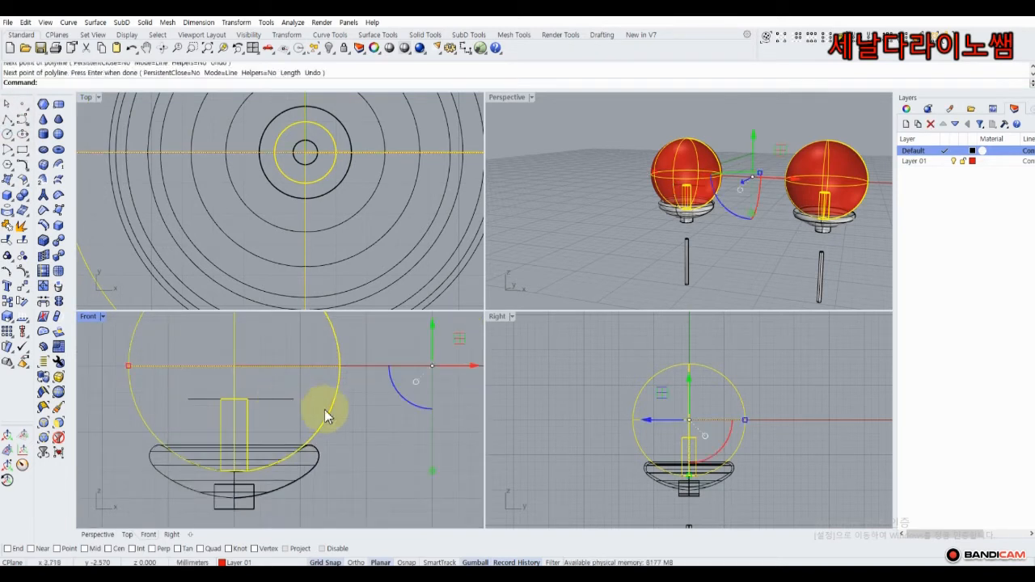
{"action": "scroll", "coordinate": [324, 409], "scroll_direction": "down", "scroll_amount": 5}
Raise both pearls upward with the gumball.
{"action": "left_click_drag", "start_coordinate": [322, 390], "coordinate": [319, 344]}
{"action": "left_click", "coordinate": [587, 236]}
{"action": "right_click_drag", "start_coordinate": [746, 242], "coordinate": [729, 190]}
{"action": "scroll", "coordinate": [729, 190], "scroll_direction": "up", "scroll_amount": 8}
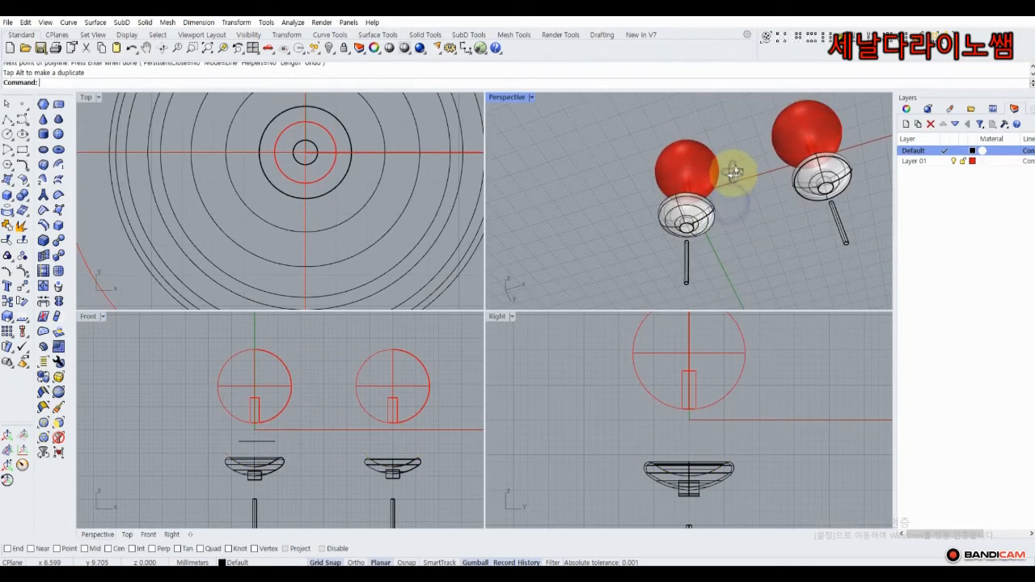
{"action": "mouse_move", "coordinate": [663, 198]}
{"action": "right_mouse_down"}
{"action": "mouse_move", "coordinate": [689, 178]}
{"action": "mouse_move", "coordinate": [709, 242]}
{"action": "mouse_move", "coordinate": [667, 211]}
{"action": "right_mouse_up"}
{"action": "scroll", "coordinate": [689, 179], "scroll_direction": "down", "scroll_amount": 6}
{"action": "scroll", "coordinate": [709, 243], "scroll_direction": "down", "scroll_amount": 7}
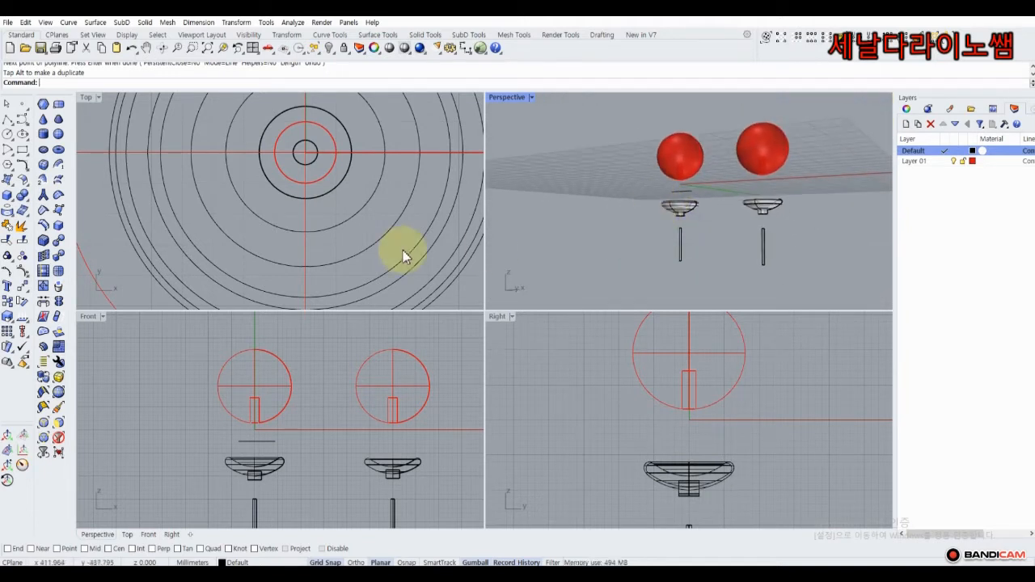
Draw a vertical pin line up from the cup's centre and delete the stray horizontal line.
{"action": "left_click", "coordinate": [9, 124]}
{"action": "scroll", "coordinate": [247, 467], "scroll_direction": "up", "scroll_amount": 5}
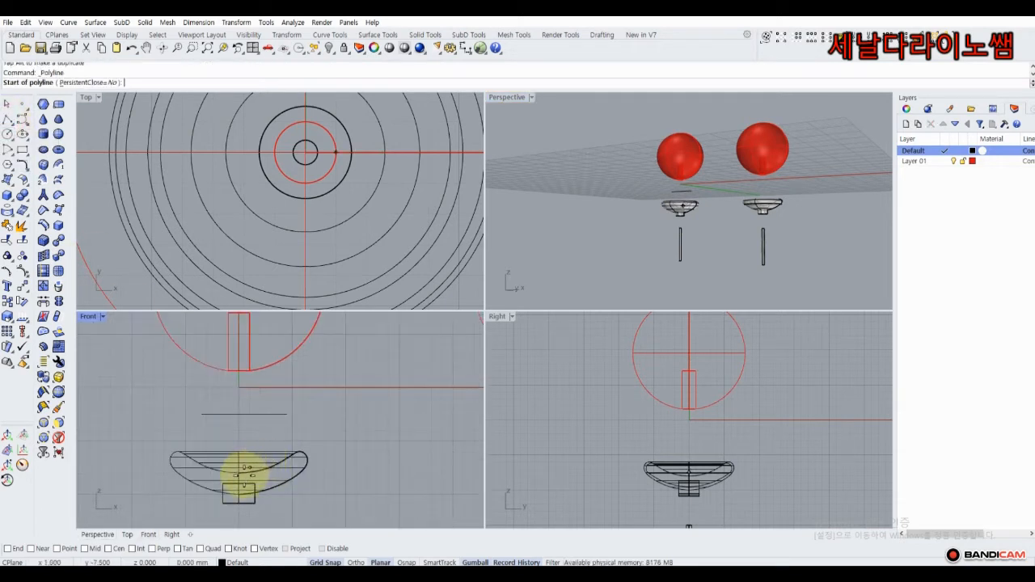
{"action": "left_click", "coordinate": [239, 478]}
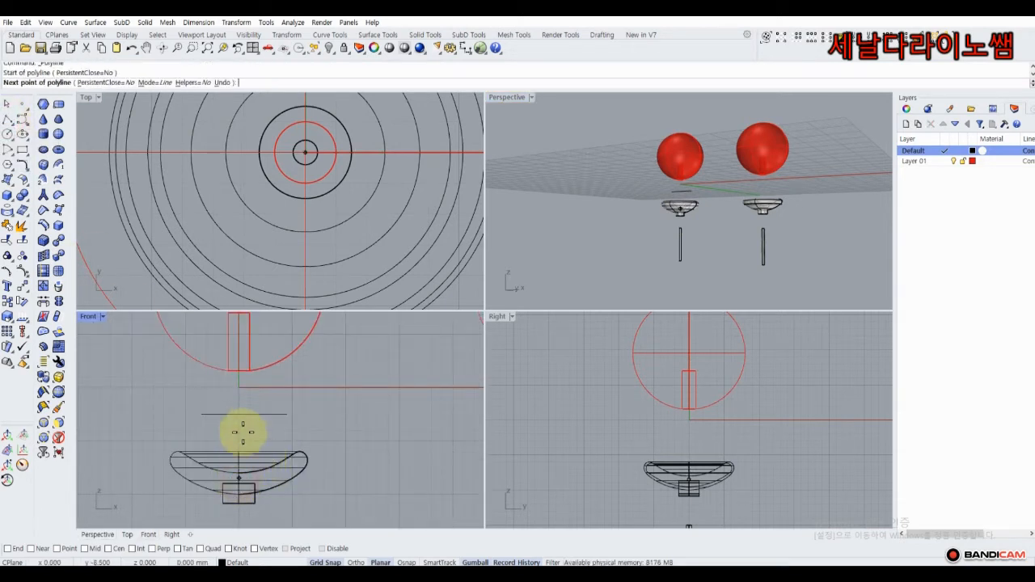
{"action": "left_click", "coordinate": [240, 389]}
{"action": "key", "text": "Return"}
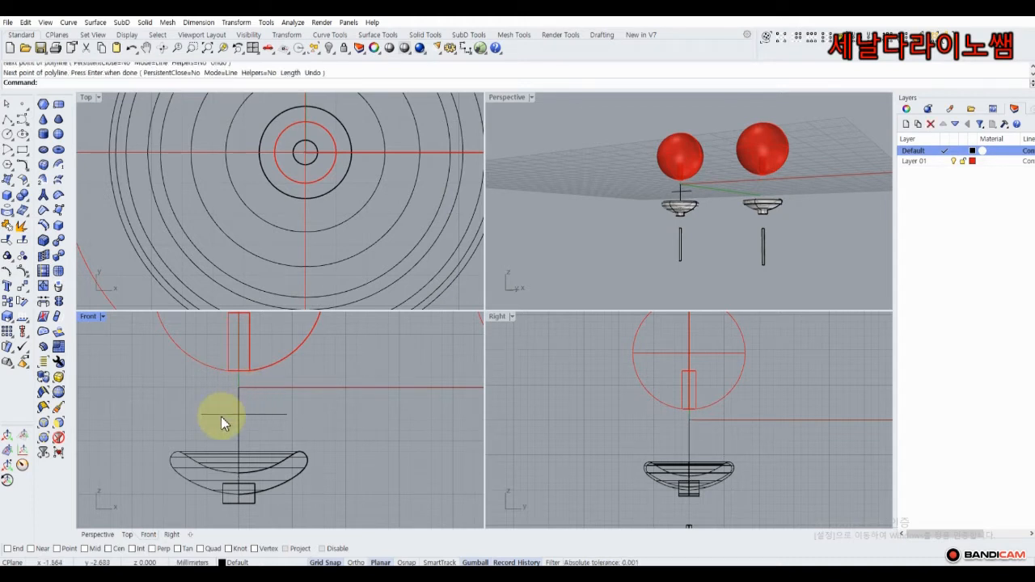
{"action": "left_click", "coordinate": [221, 414]}
{"action": "key", "text": "Delete"}
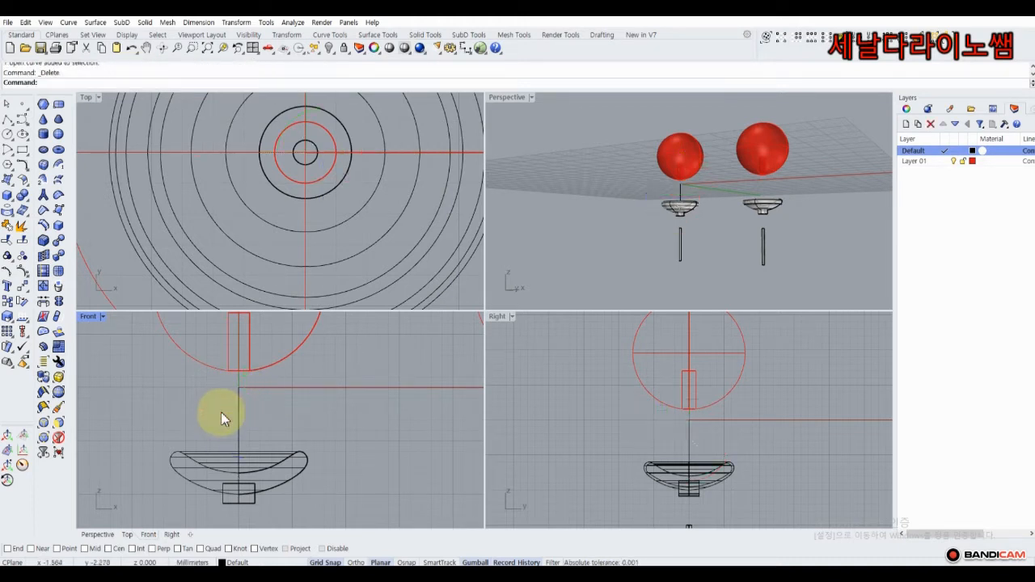
Move the cups, stands and circles lower beneath the pearls.
{"action": "scroll", "coordinate": [214, 443], "scroll_direction": "down", "scroll_amount": 3}
{"action": "right_click_drag", "start_coordinate": [214, 442], "coordinate": [231, 363]}
{"action": "left_click_drag", "start_coordinate": [193, 356], "coordinate": [466, 490]}
{"action": "left_click_drag", "start_coordinate": [319, 363], "coordinate": [318, 401]}
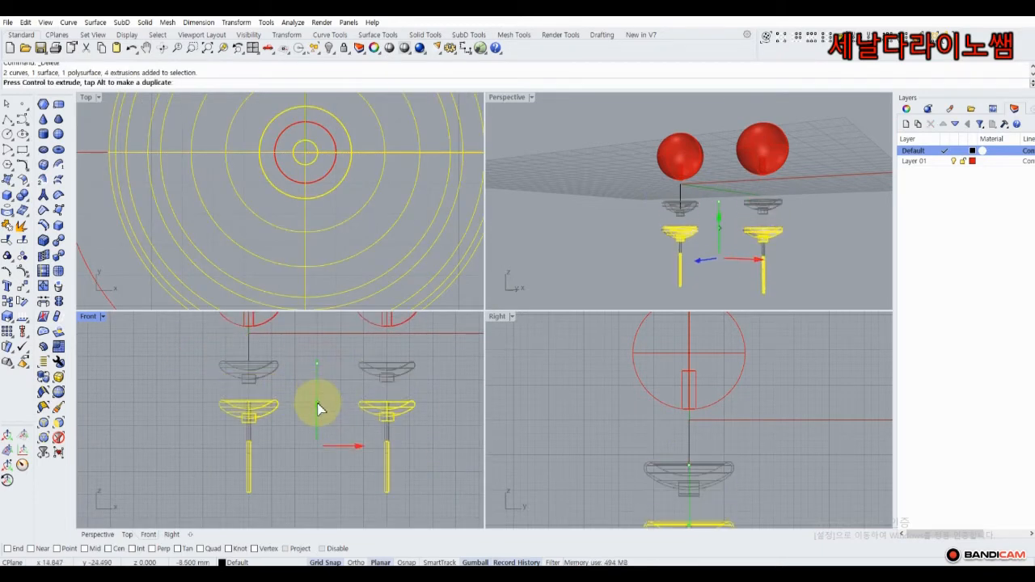
{"action": "left_click", "coordinate": [194, 360]}
{"action": "right_click_drag", "start_coordinate": [239, 353], "coordinate": [224, 374]}
{"action": "left_click", "coordinate": [232, 368]}
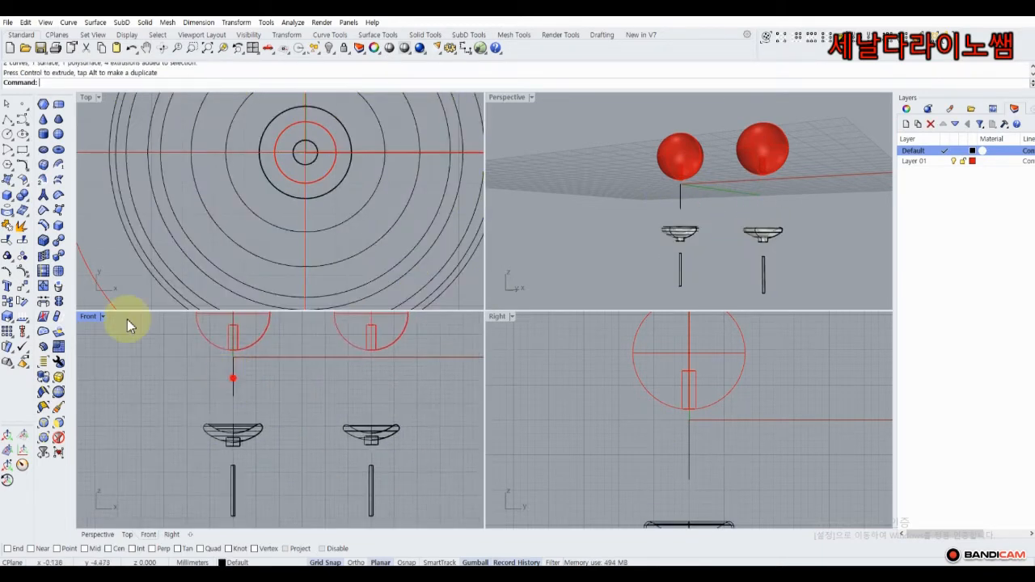
Copy the pin line twice, placing one copy beneath the right earring.
{"action": "left_click", "coordinate": [12, 304]}
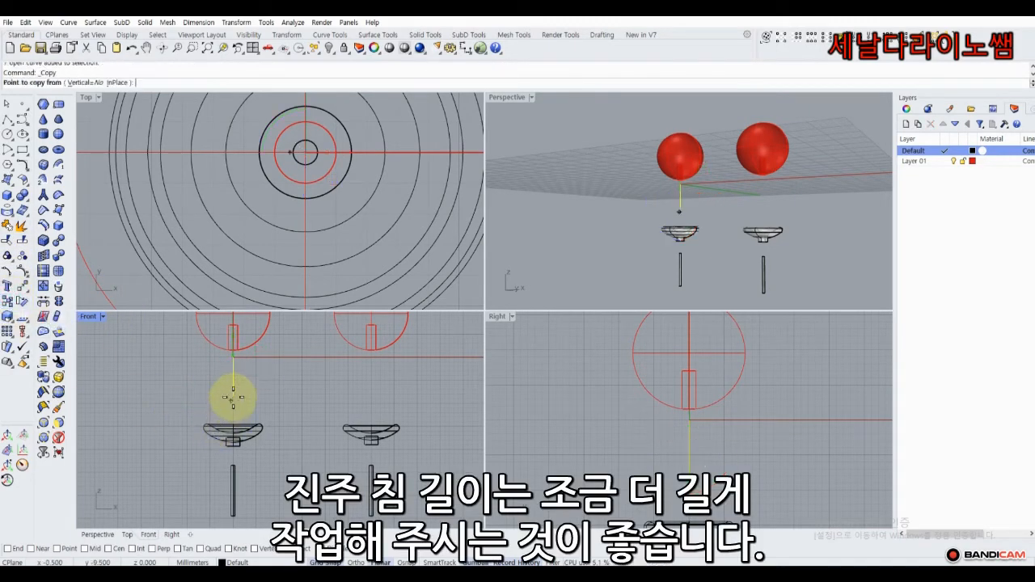
{"action": "left_click", "coordinate": [233, 356]}
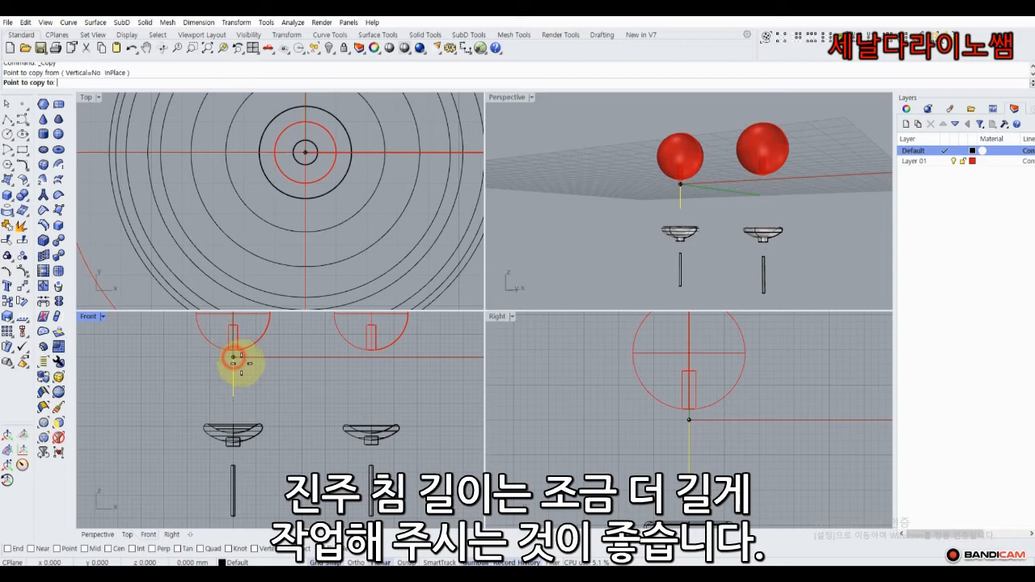
{"action": "left_click", "coordinate": [302, 356]}
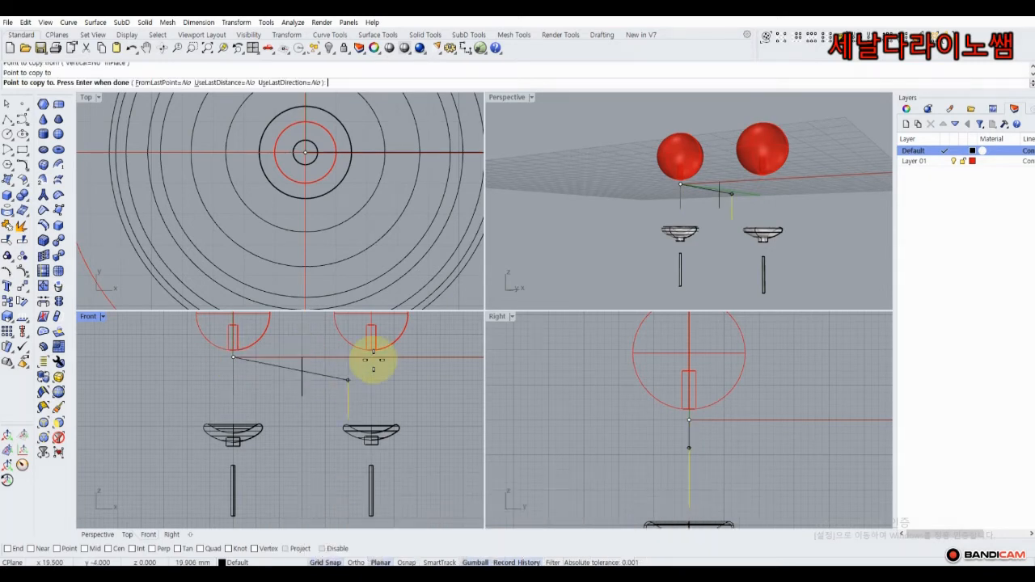
{"action": "left_click", "coordinate": [371, 357]}
{"action": "key", "text": "Return"}
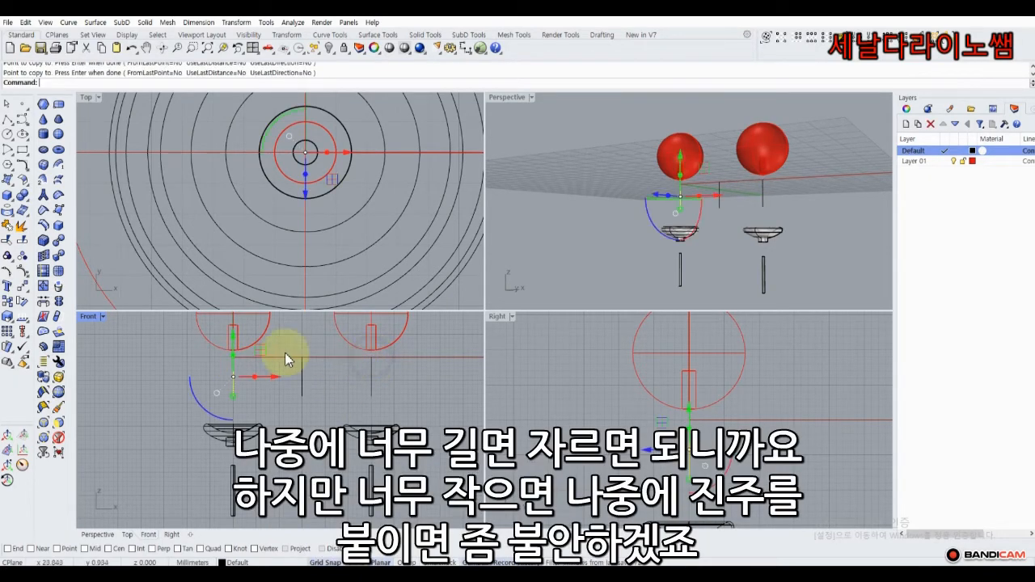
{"action": "scroll", "coordinate": [228, 354], "scroll_direction": "up", "scroll_amount": 1}
{"action": "scroll", "coordinate": [228, 355], "scroll_direction": "up", "scroll_amount": 1}
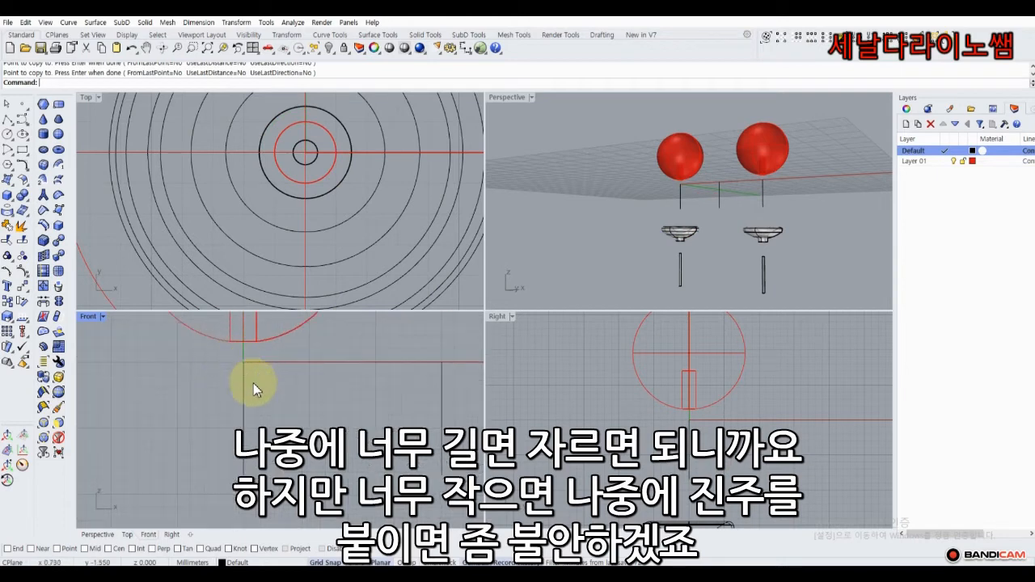
Draw a small centre-corner square on the pin in the Top view.
{"action": "left_click", "coordinate": [23, 152]}
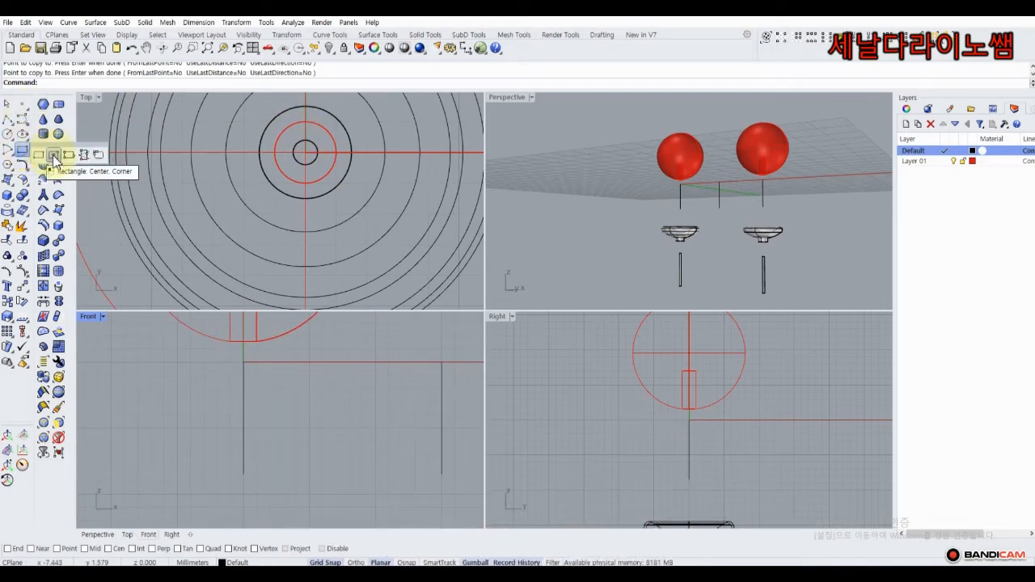
{"action": "left_click", "coordinate": [53, 155]}
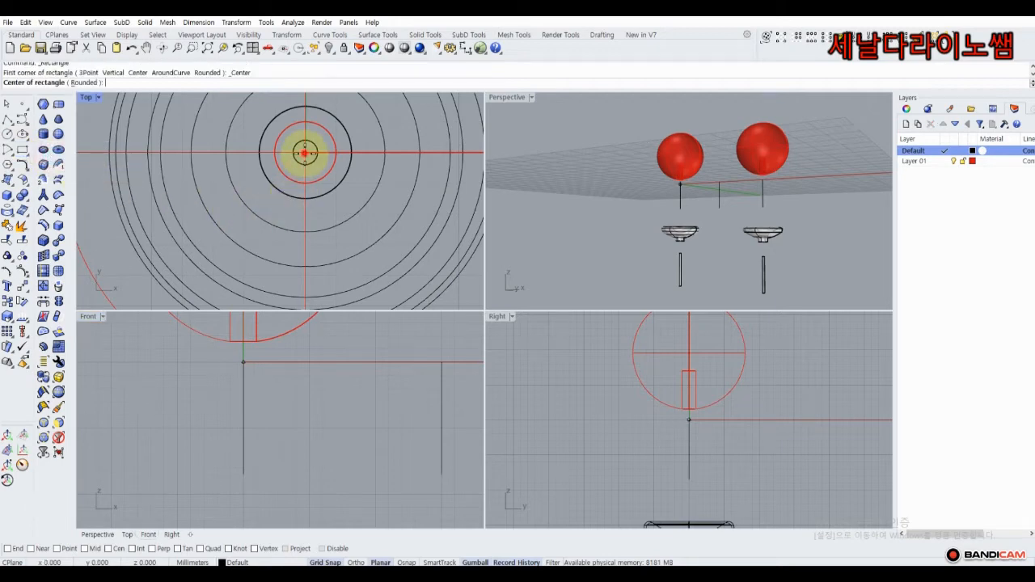
{"action": "left_click", "coordinate": [305, 152]}
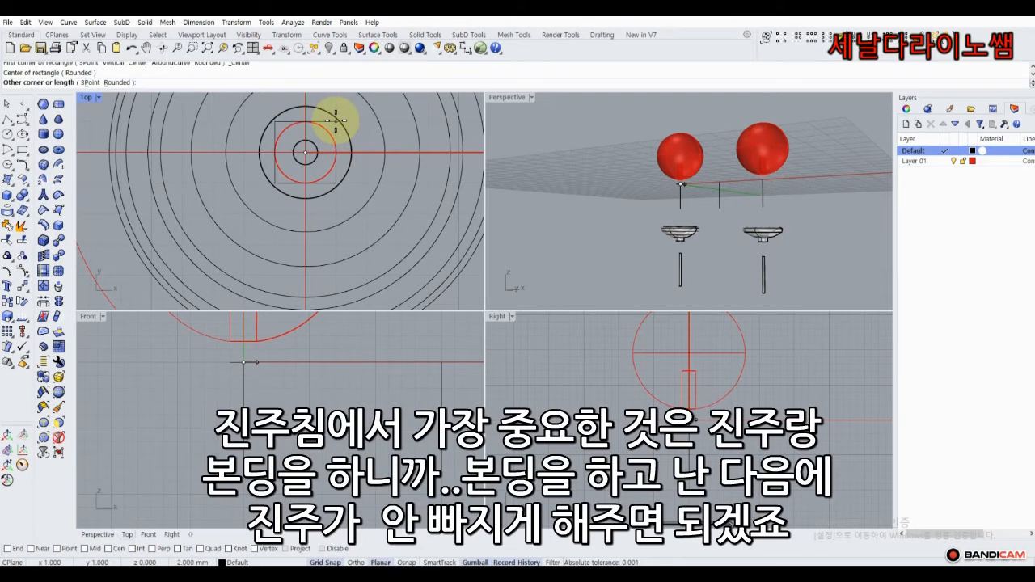
{"action": "left_click", "coordinate": [336, 122]}
{"action": "left_click", "coordinate": [335, 129]}
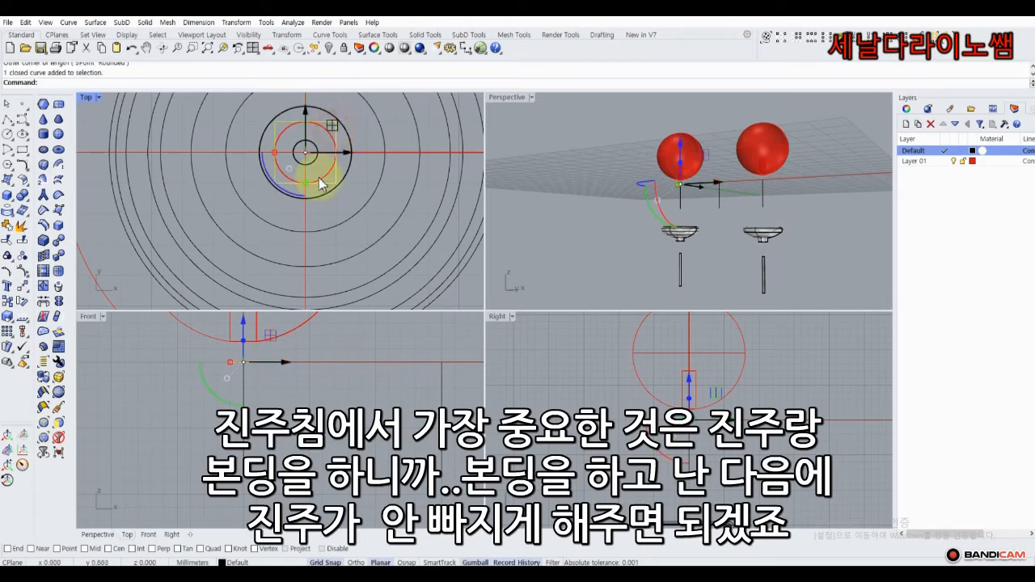
Copy the square to three lower heights along the left pin line.
{"action": "left_click", "coordinate": [24, 300]}
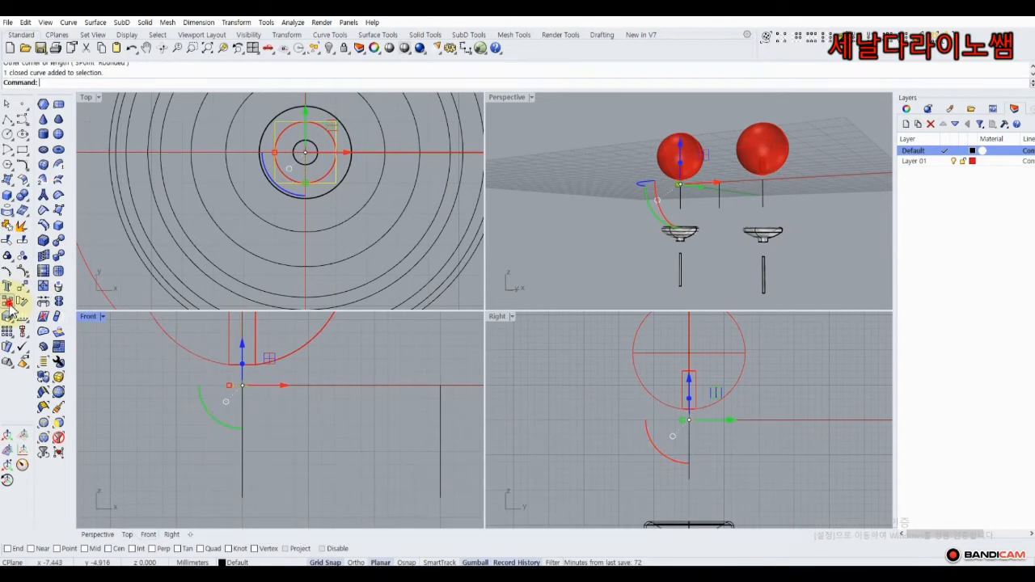
{"action": "left_click", "coordinate": [243, 385]}
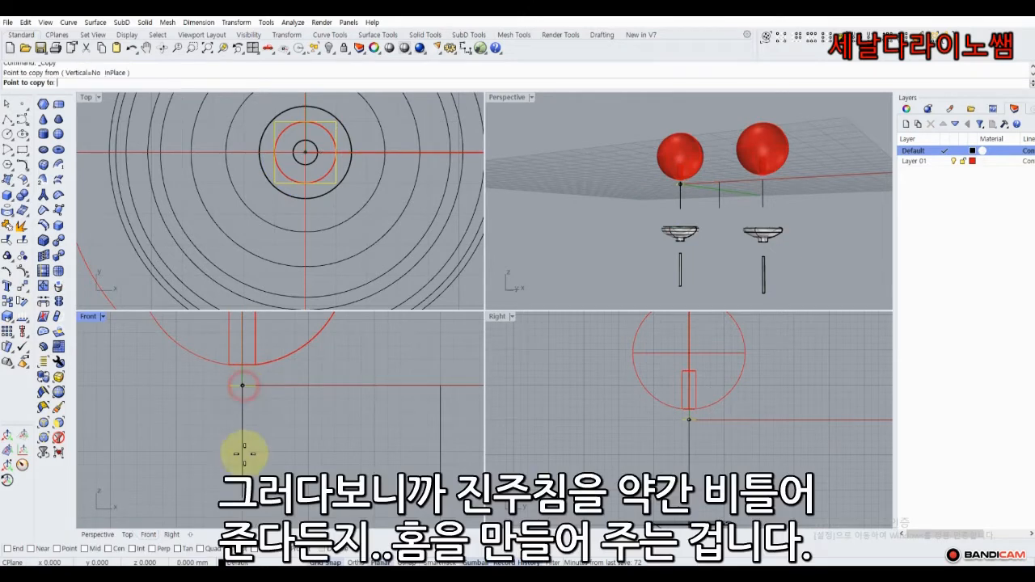
{"action": "left_click", "coordinate": [240, 495]}
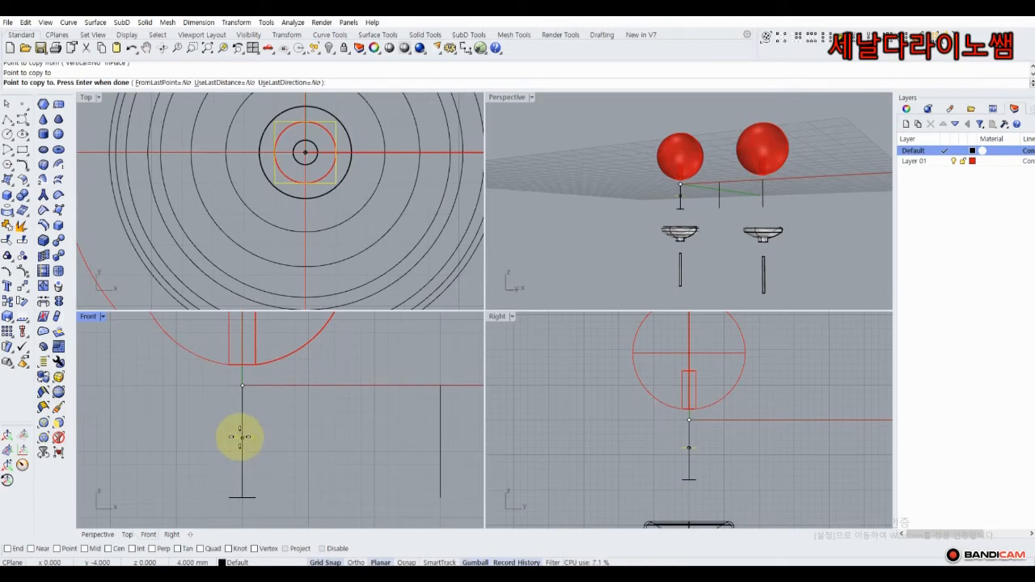
{"action": "left_click", "coordinate": [240, 422]}
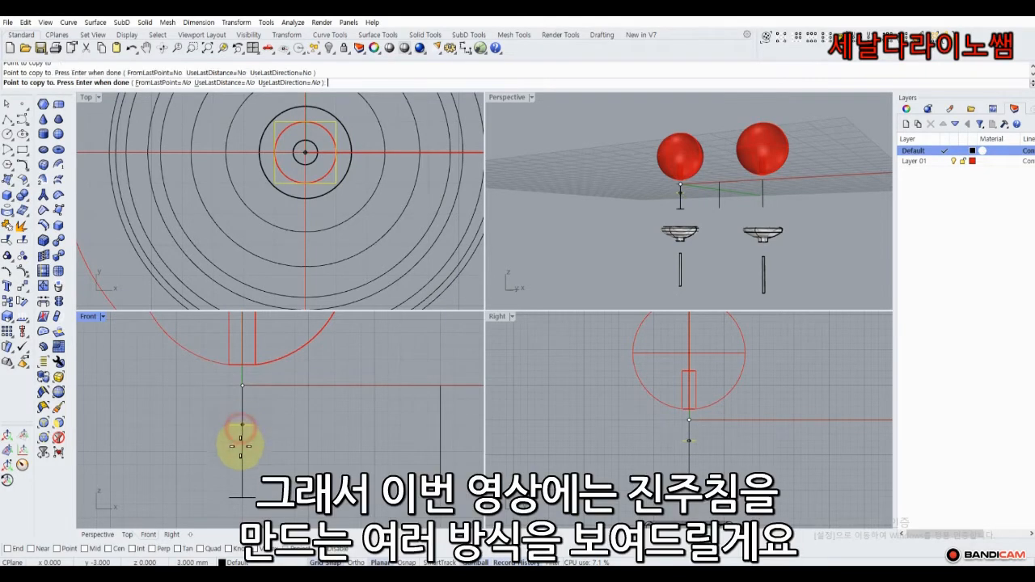
{"action": "left_click", "coordinate": [243, 465]}
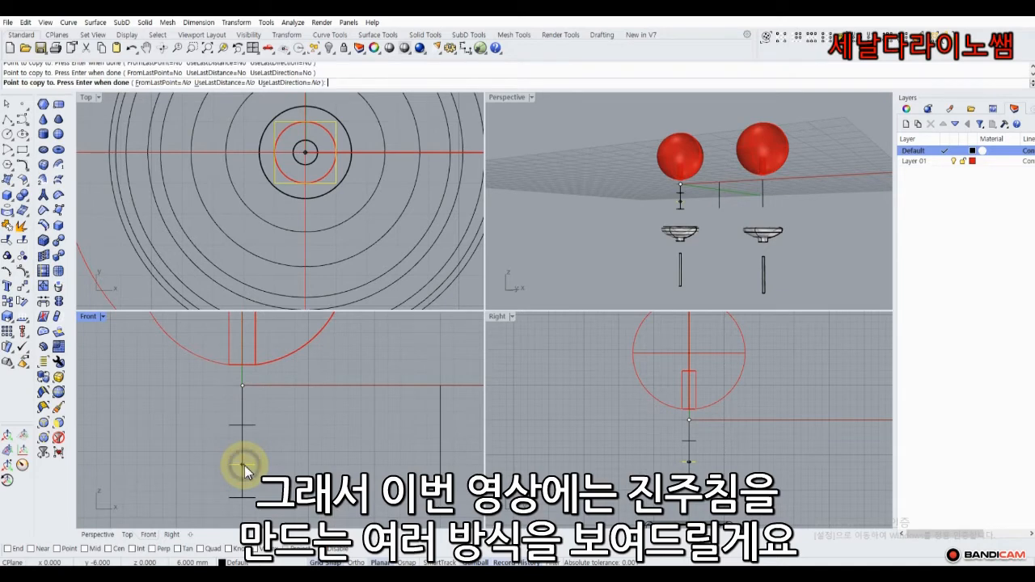
{"action": "right_click", "coordinate": [244, 465]}
{"action": "left_click", "coordinate": [574, 249]}
{"action": "right_click_drag", "start_coordinate": [628, 208], "coordinate": [666, 240]}
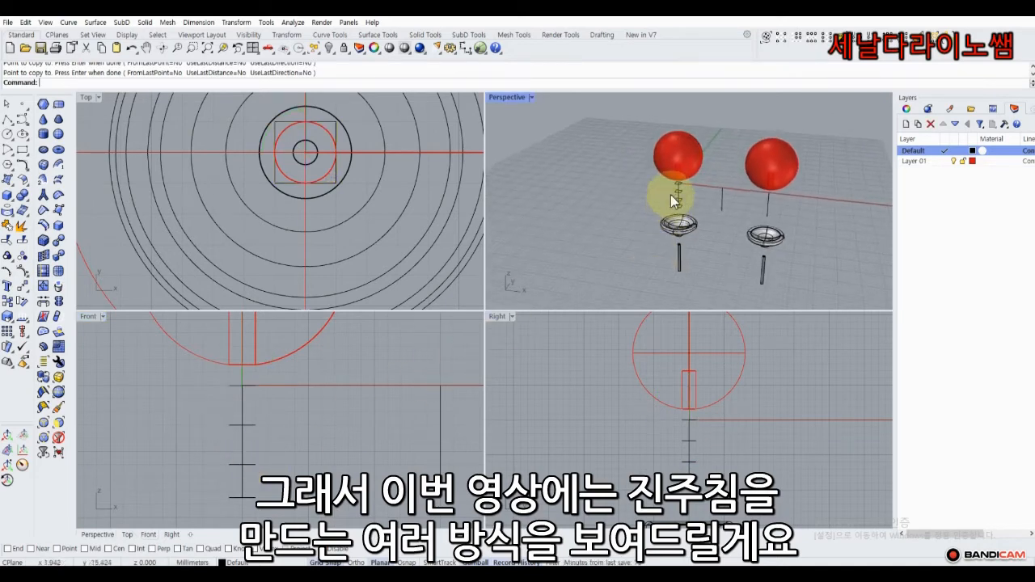
{"action": "scroll", "coordinate": [670, 194], "scroll_direction": "up", "scroll_amount": 6}
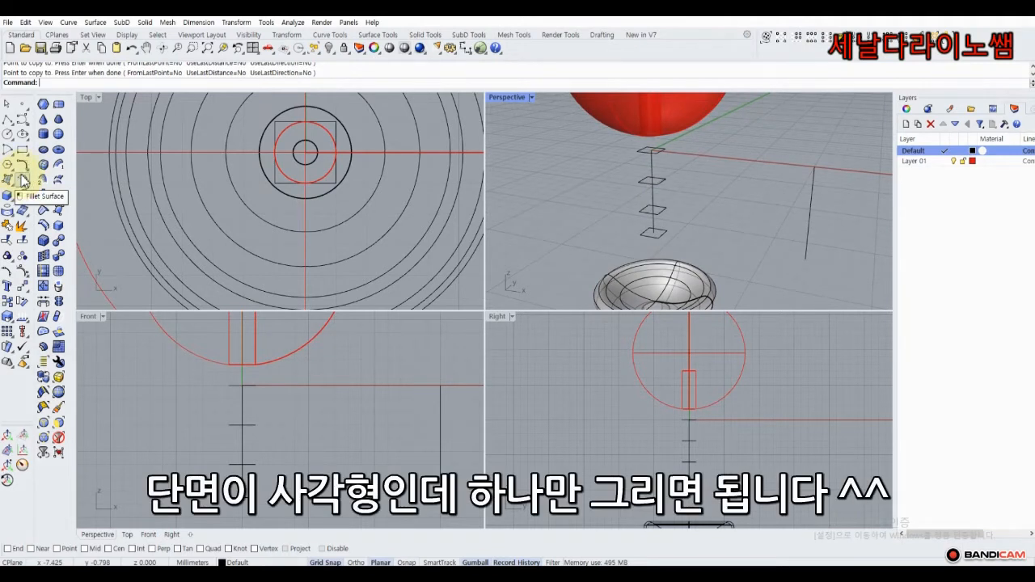
Delete two of the stacked square copies.
{"action": "left_click", "coordinate": [647, 188]}
{"action": "key", "text": "Delete"}
{"action": "left_click", "coordinate": [642, 212]}
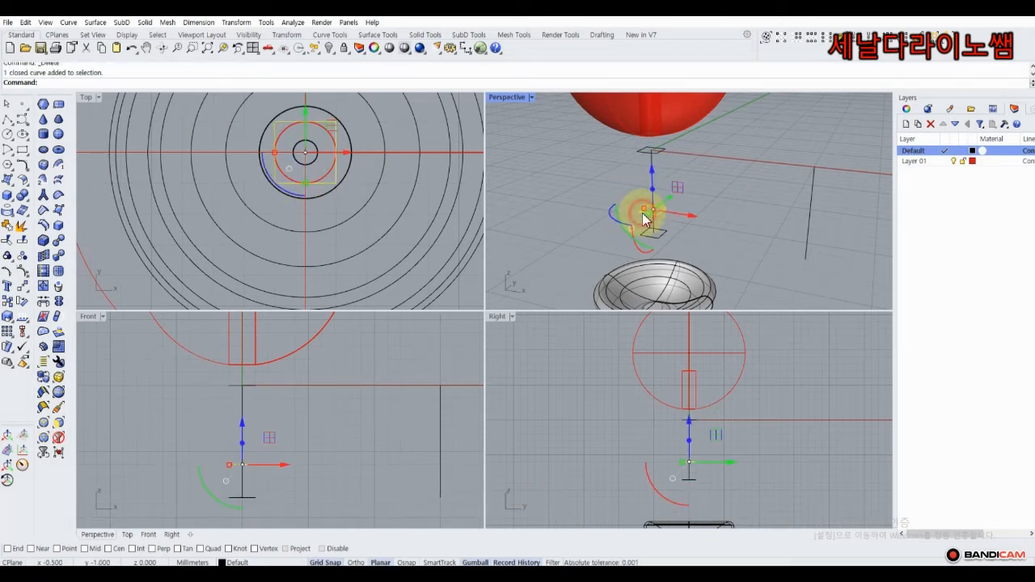
{"action": "key", "text": "Delete"}
Sweep the small square along the vertical pin line with Sweep1 to form a square column.
{"action": "left_click", "coordinate": [643, 232]}
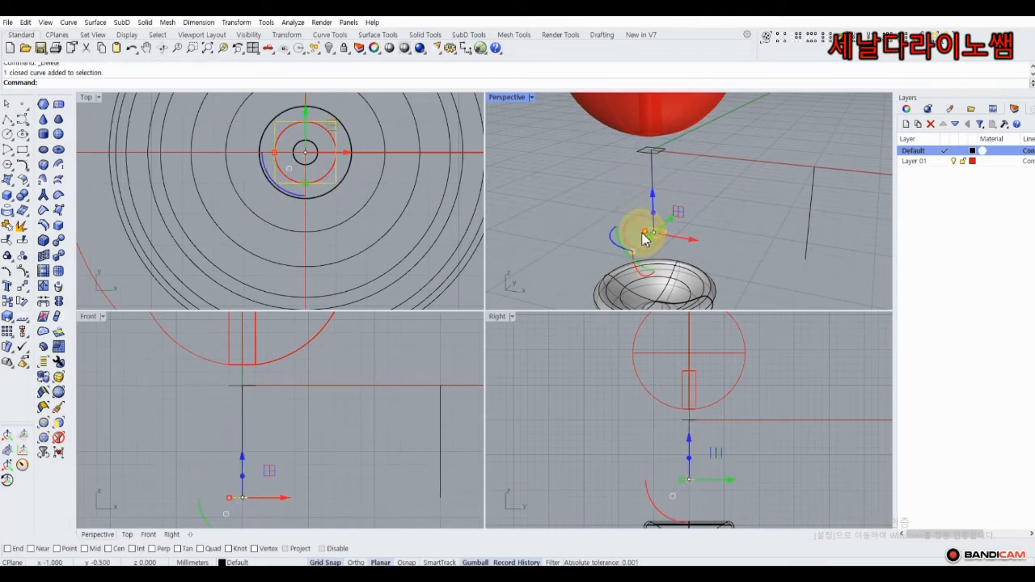
{"action": "left_click", "coordinate": [11, 184]}
{"action": "left_click", "coordinate": [39, 235]}
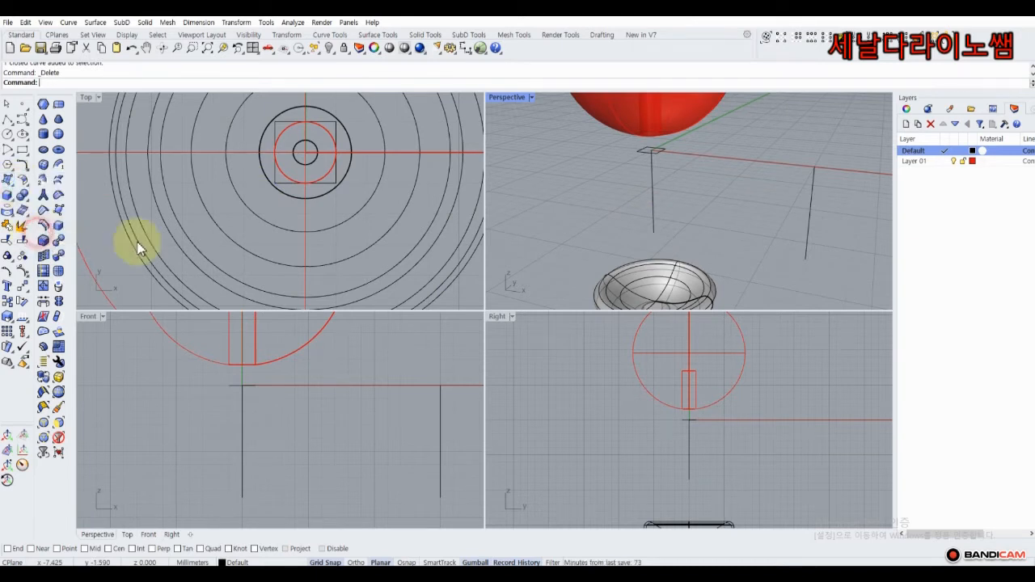
{"action": "left_click", "coordinate": [654, 183]}
{"action": "left_click", "coordinate": [659, 158]}
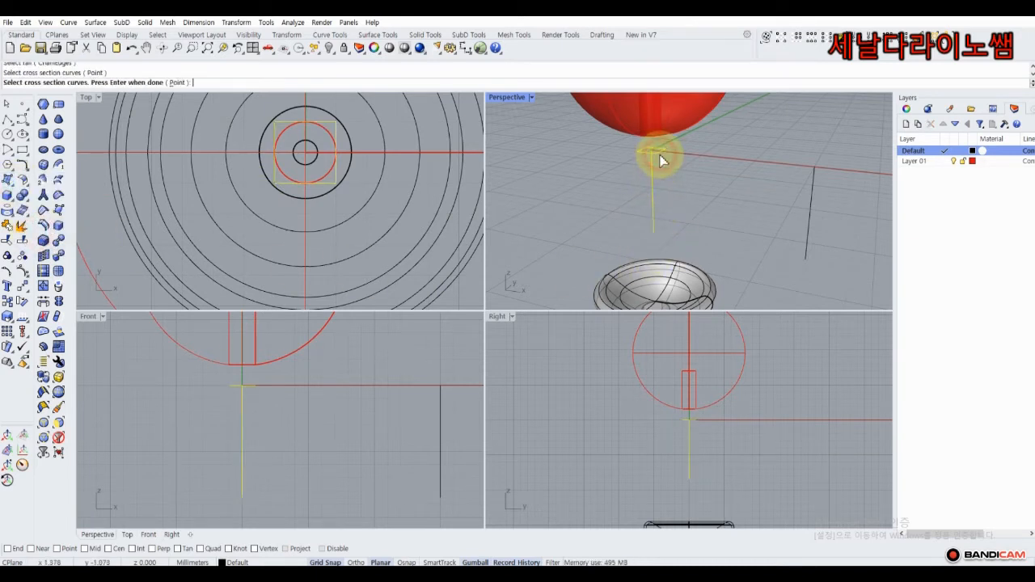
{"action": "key", "text": "Return"}
{"action": "key", "text": "Return"}
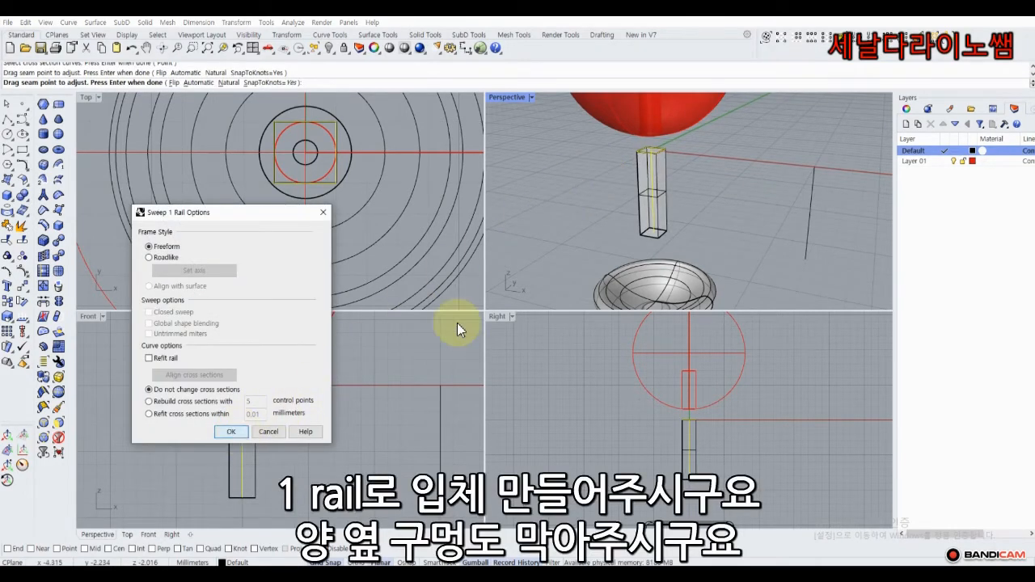
{"action": "key", "text": "Return"}
{"action": "left_click", "coordinate": [636, 167]}
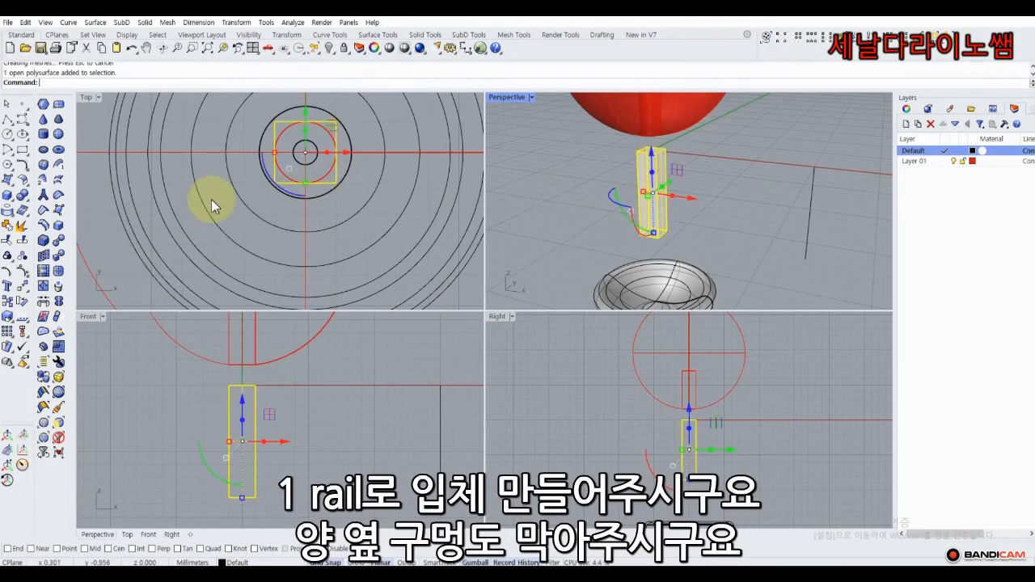
{"action": "left_click", "coordinate": [13, 353]}
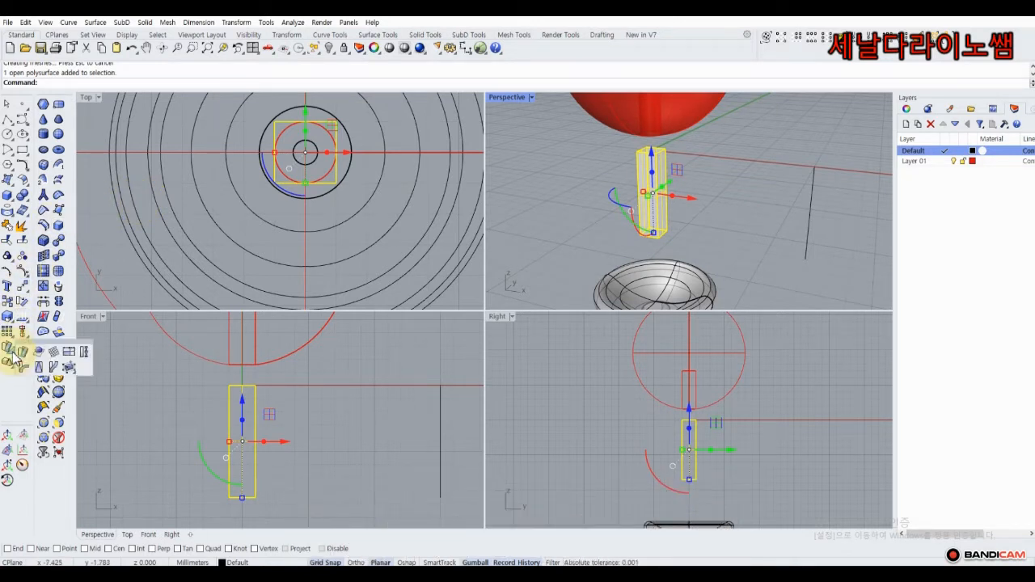
Twist the column into a spiral about its top-to-bottom axis.
{"action": "left_click", "coordinate": [85, 356]}
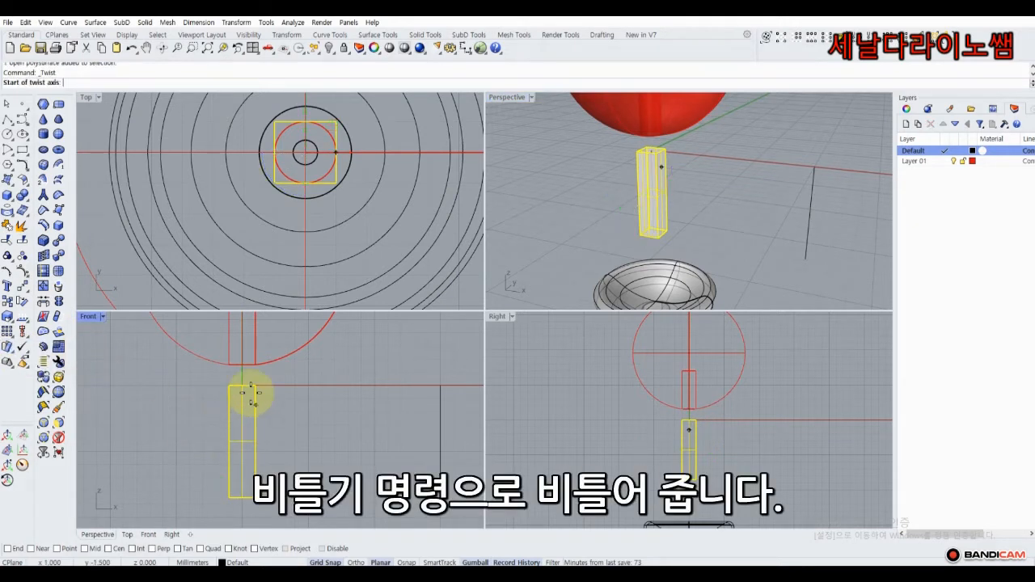
{"action": "left_click", "coordinate": [242, 387]}
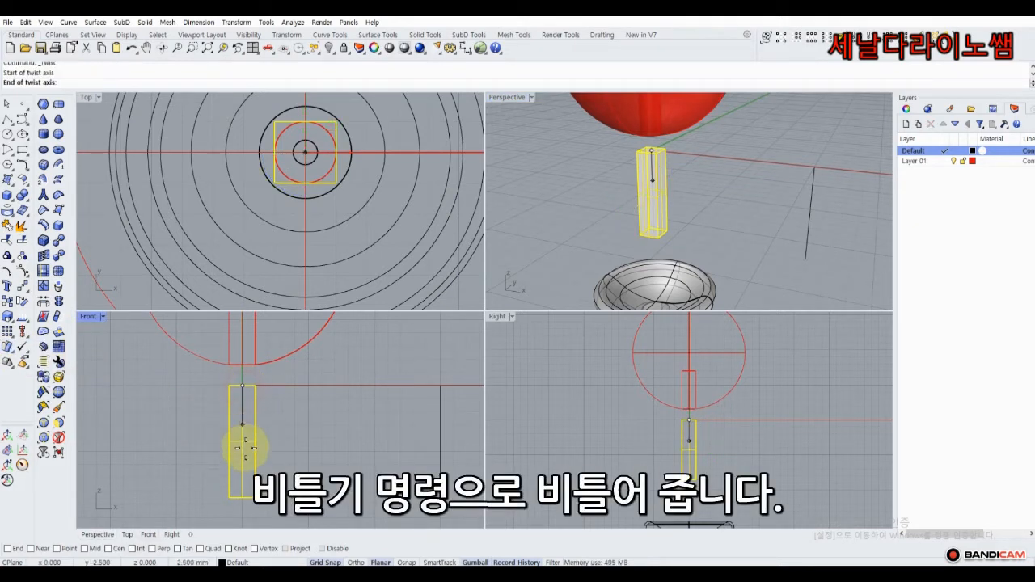
{"action": "left_click", "coordinate": [243, 498]}
{"action": "left_click", "coordinate": [381, 170]}
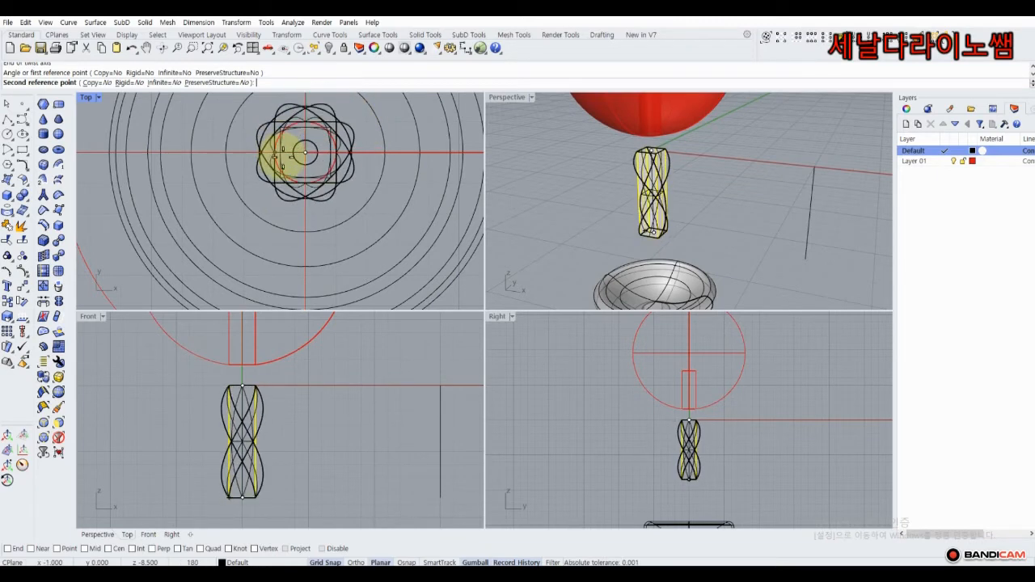
{"action": "left_click", "coordinate": [293, 160]}
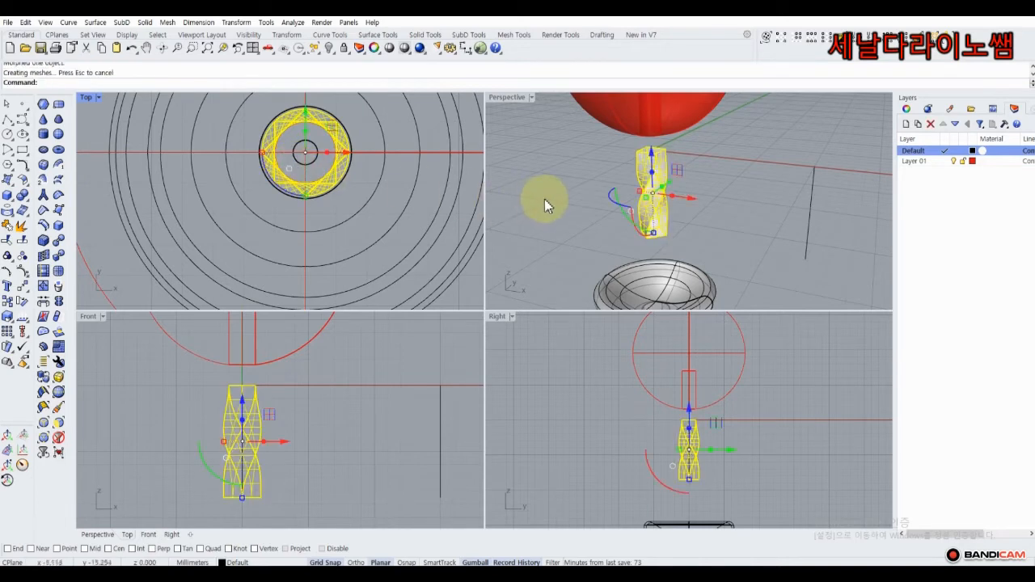
{"action": "right_click_drag", "start_coordinate": [555, 192], "coordinate": [599, 129]}
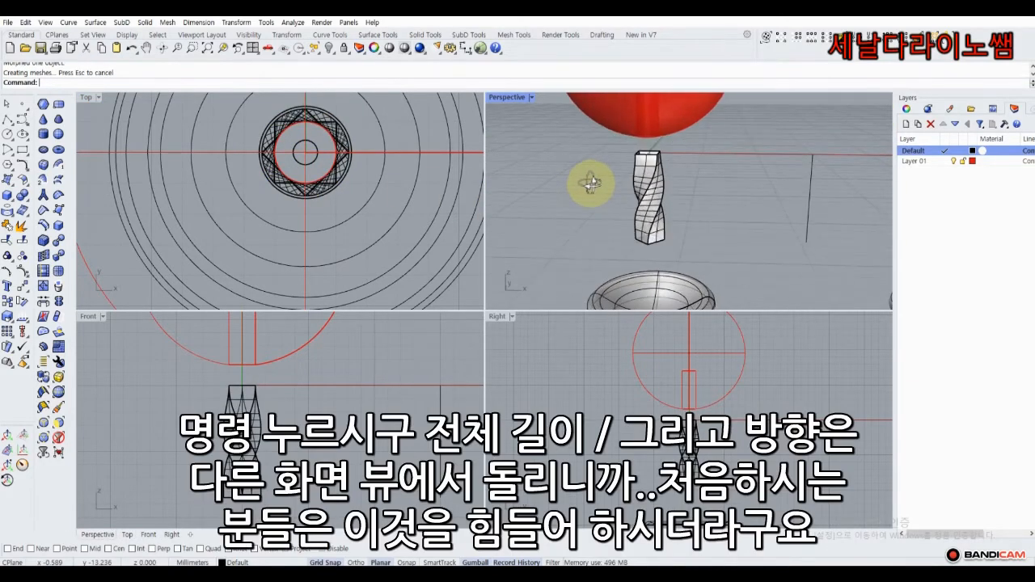
Cap the twisted column into a closed solid and lower it into the cup.
{"action": "left_click", "coordinate": [635, 174]}
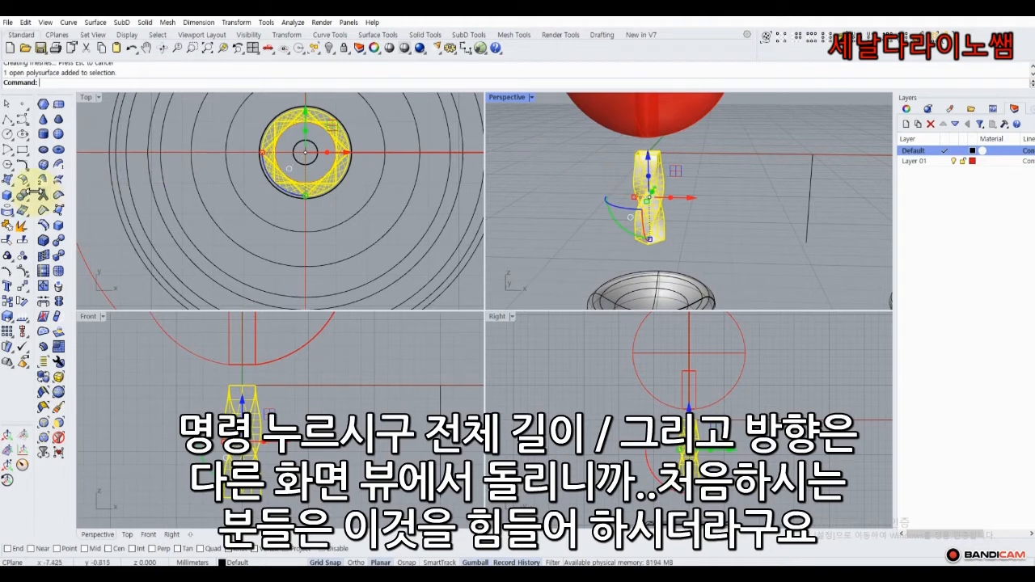
{"action": "left_click", "coordinate": [29, 204]}
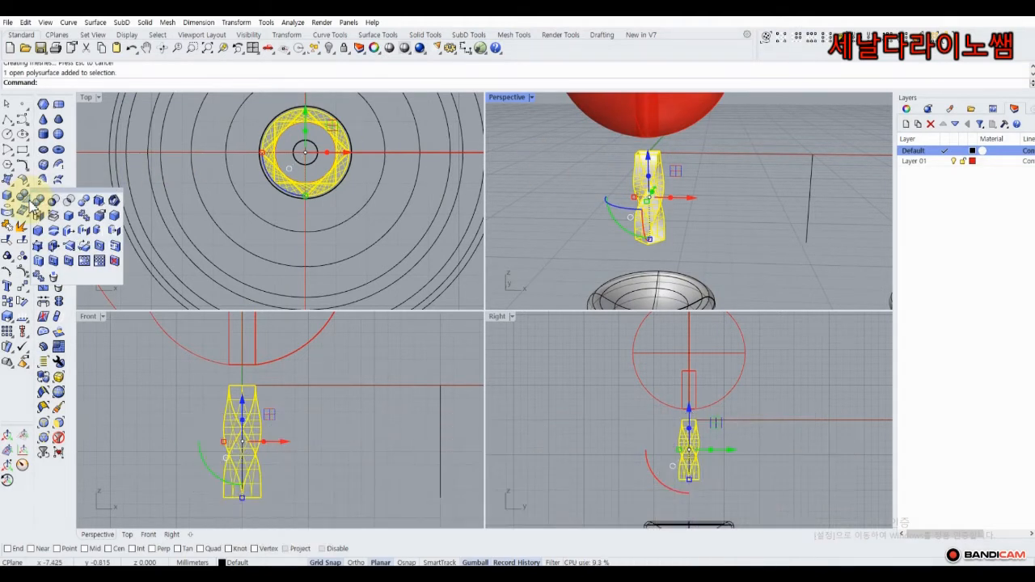
{"action": "left_click", "coordinate": [38, 217]}
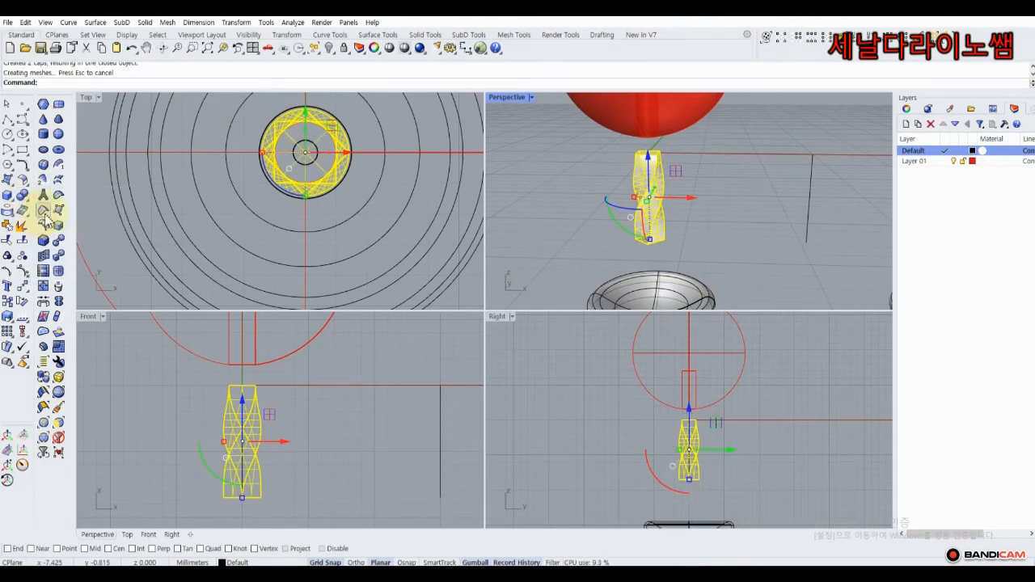
{"action": "left_click", "coordinate": [500, 170]}
{"action": "left_click", "coordinate": [643, 194]}
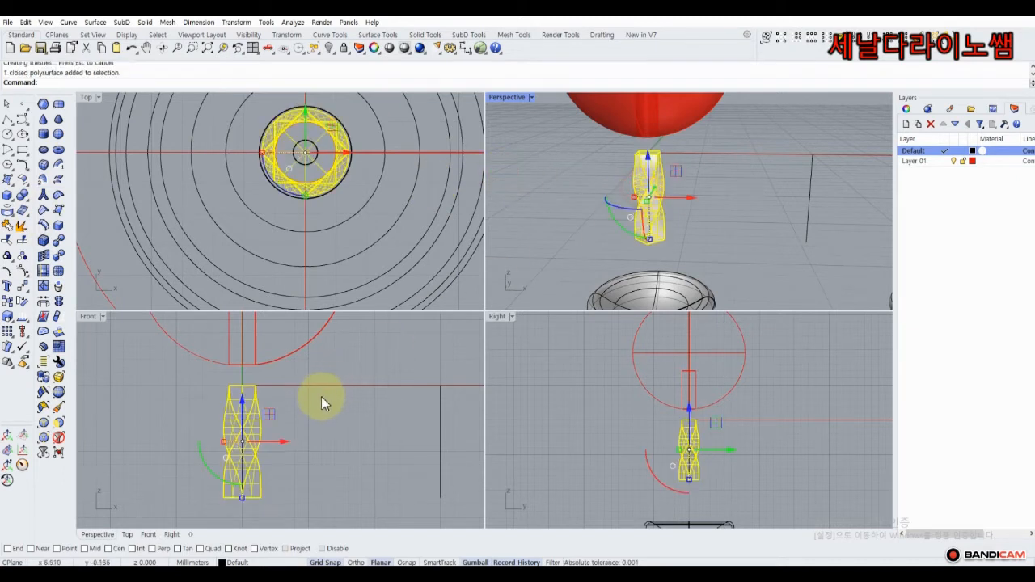
{"action": "scroll", "coordinate": [321, 396], "scroll_direction": "down", "scroll_amount": 3}
{"action": "left_click_drag", "start_coordinate": [282, 346], "coordinate": [281, 398]}
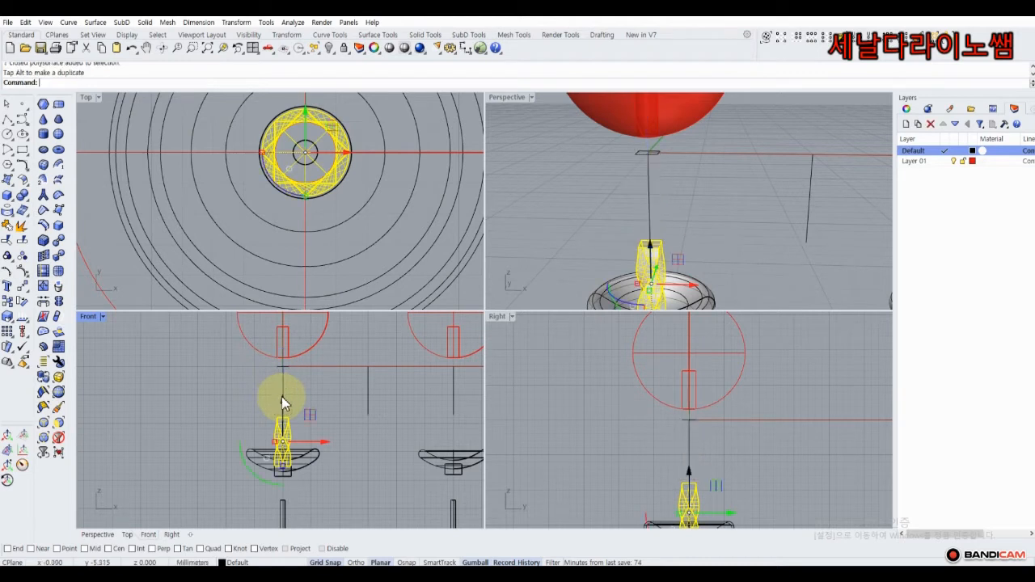
{"action": "left_click", "coordinate": [338, 396]}
{"action": "scroll", "coordinate": [721, 217], "scroll_direction": "down", "scroll_amount": 3}
{"action": "right_click_drag", "start_coordinate": [721, 217], "coordinate": [699, 205]}
{"action": "scroll", "coordinate": [344, 248], "scroll_direction": "down", "scroll_amount": 3}
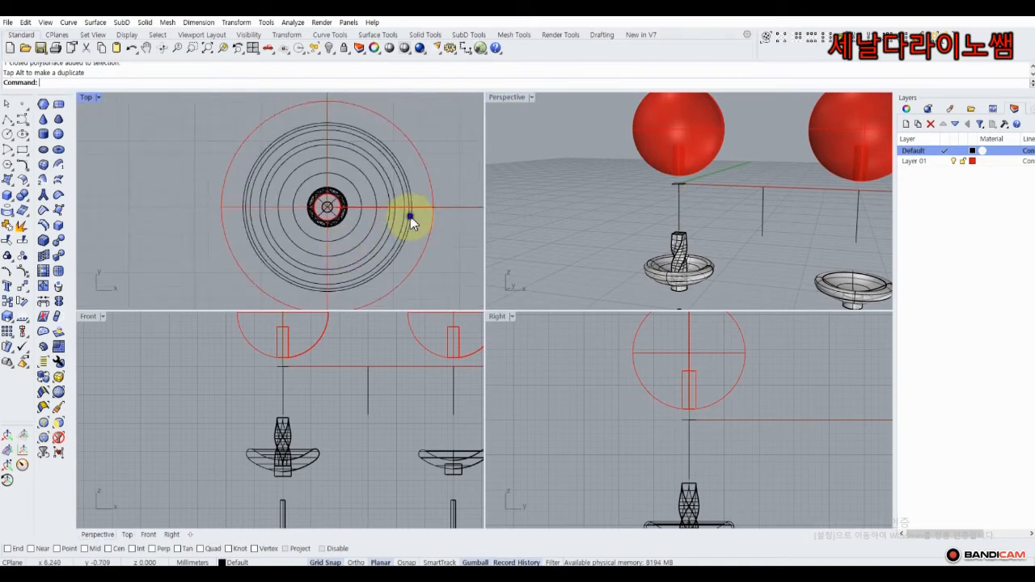
{"action": "right_click_drag", "start_coordinate": [412, 220], "coordinate": [216, 194]}
{"action": "right_click_drag", "start_coordinate": [386, 348], "coordinate": [288, 347]}
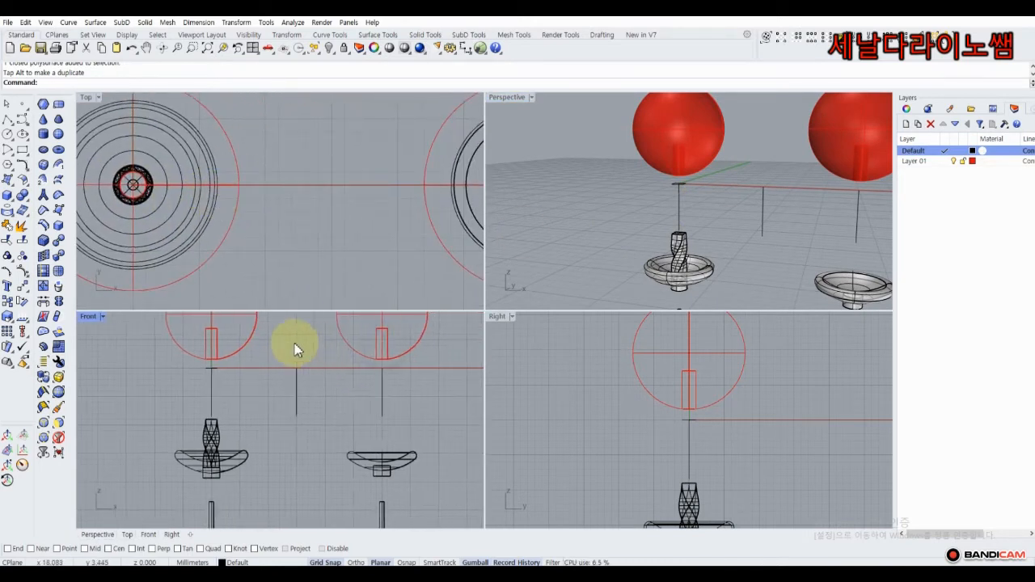
Draw a small circle centred on the second post line's top, sized in the Top view.
{"action": "left_click", "coordinate": [7, 136]}
{"action": "scroll", "coordinate": [351, 217], "scroll_direction": "down", "scroll_amount": 4}
{"action": "right_click_drag", "start_coordinate": [359, 202], "coordinate": [229, 201]}
{"action": "scroll", "coordinate": [289, 364], "scroll_direction": "up", "scroll_amount": 2}
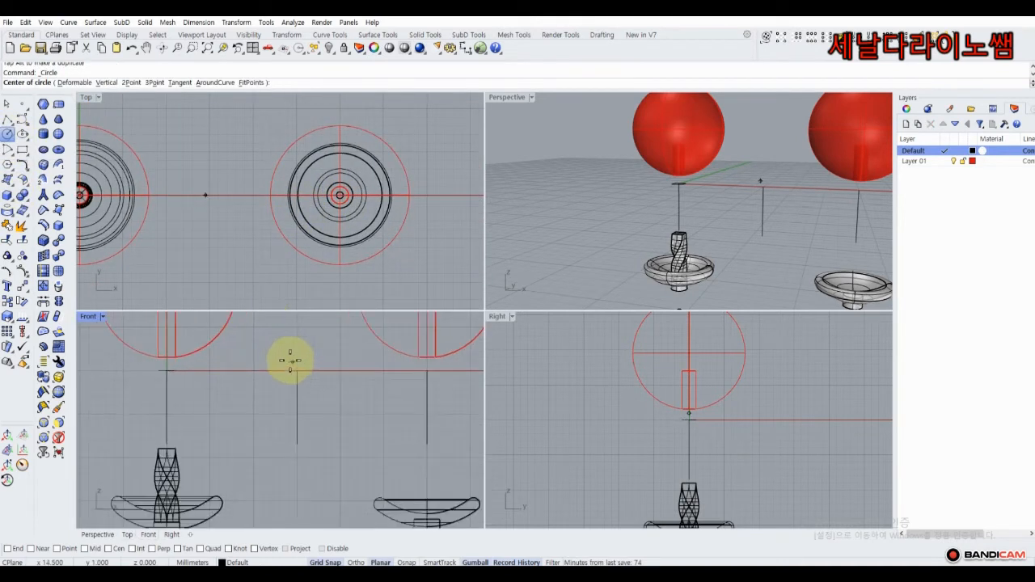
{"action": "left_click", "coordinate": [297, 370]}
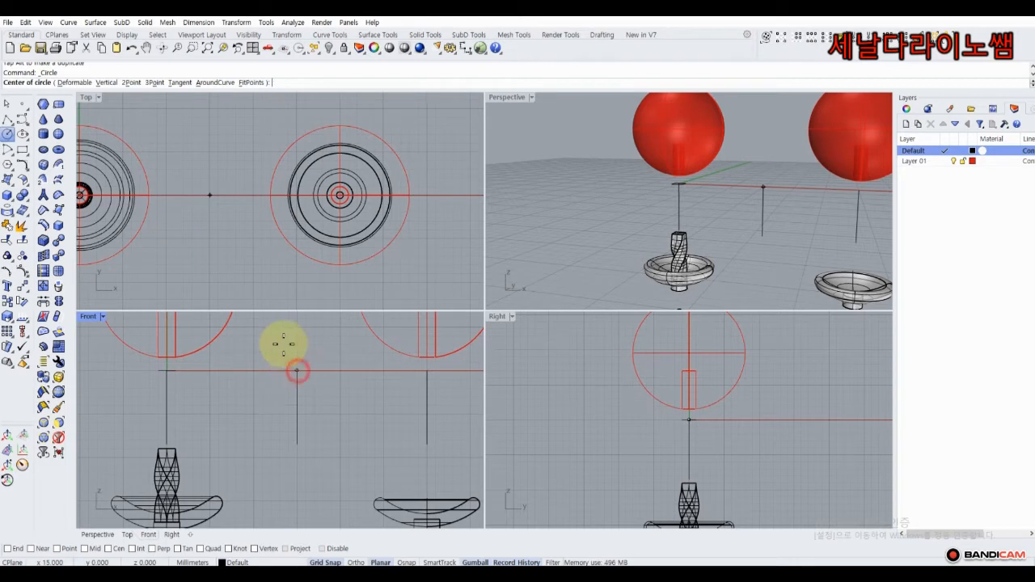
{"action": "scroll", "coordinate": [212, 196], "scroll_direction": "up", "scroll_amount": 3}
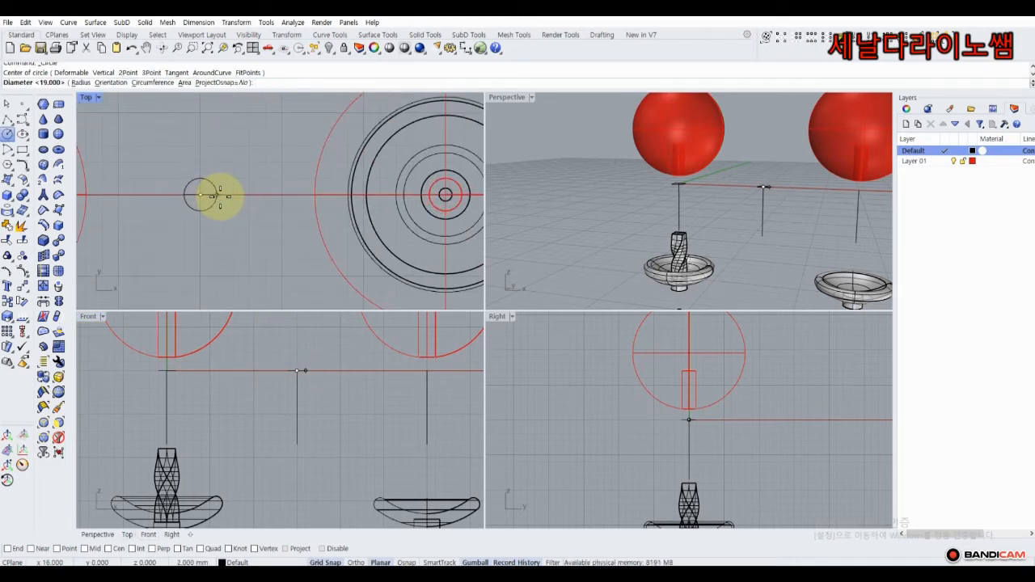
{"action": "left_click", "coordinate": [220, 198]}
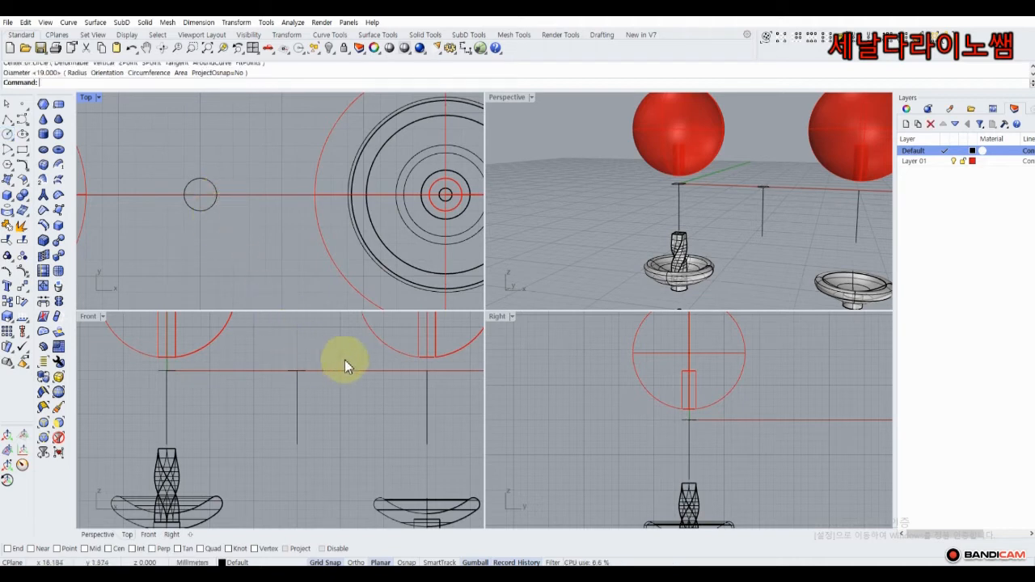
{"action": "scroll", "coordinate": [760, 194], "scroll_direction": "up", "scroll_amount": 5}
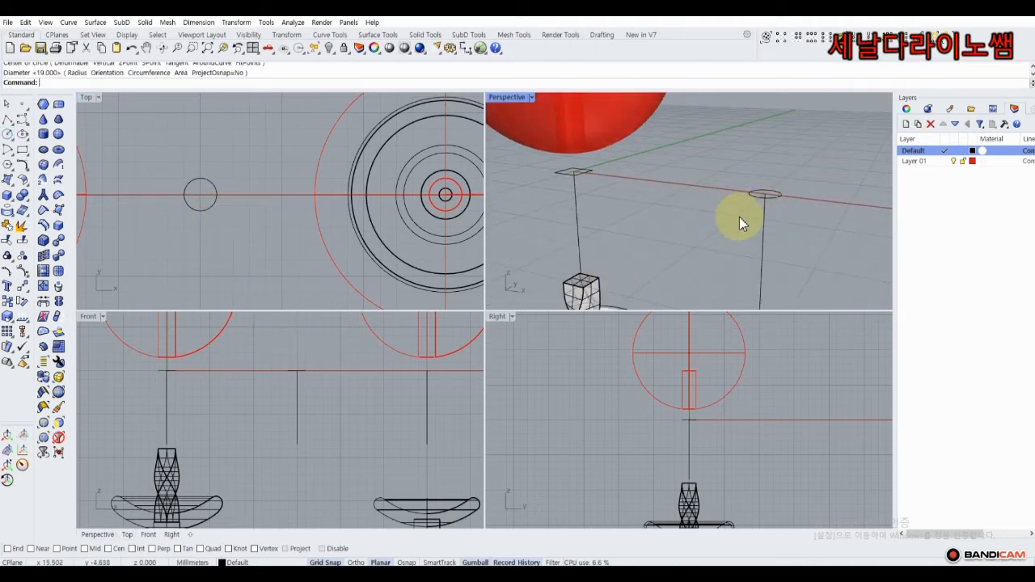
Extrude the small circle 6 mm downward along the second post into a tube.
{"action": "scroll", "coordinate": [747, 216], "scroll_direction": "down", "scroll_amount": 3}
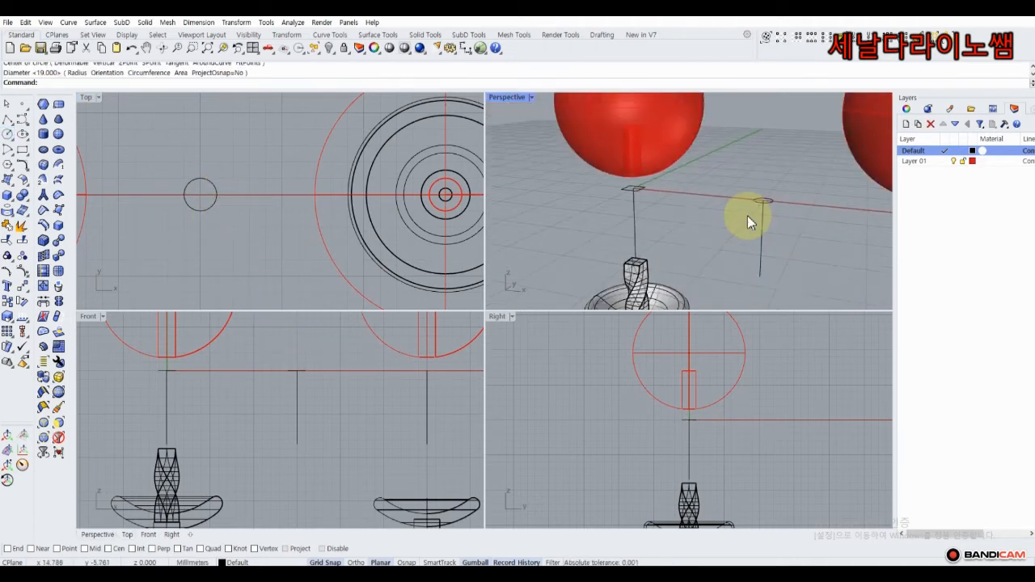
{"action": "scroll", "coordinate": [739, 174], "scroll_direction": "up", "scroll_amount": 1}
{"action": "scroll", "coordinate": [752, 173], "scroll_direction": "up", "scroll_amount": 2}
{"action": "left_click", "coordinate": [741, 172]}
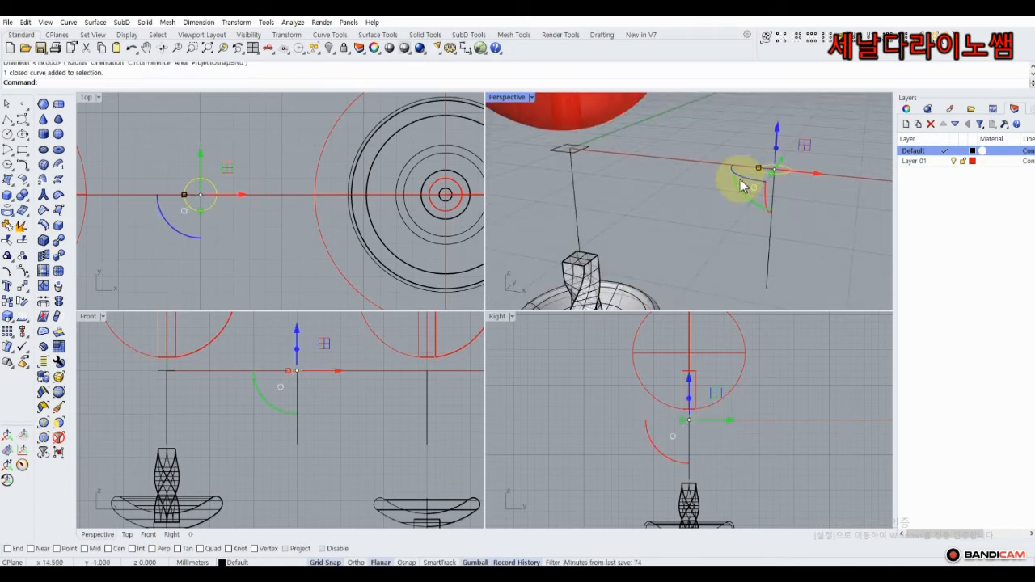
{"action": "left_click_drag", "start_coordinate": [296, 348], "coordinate": [291, 423]}
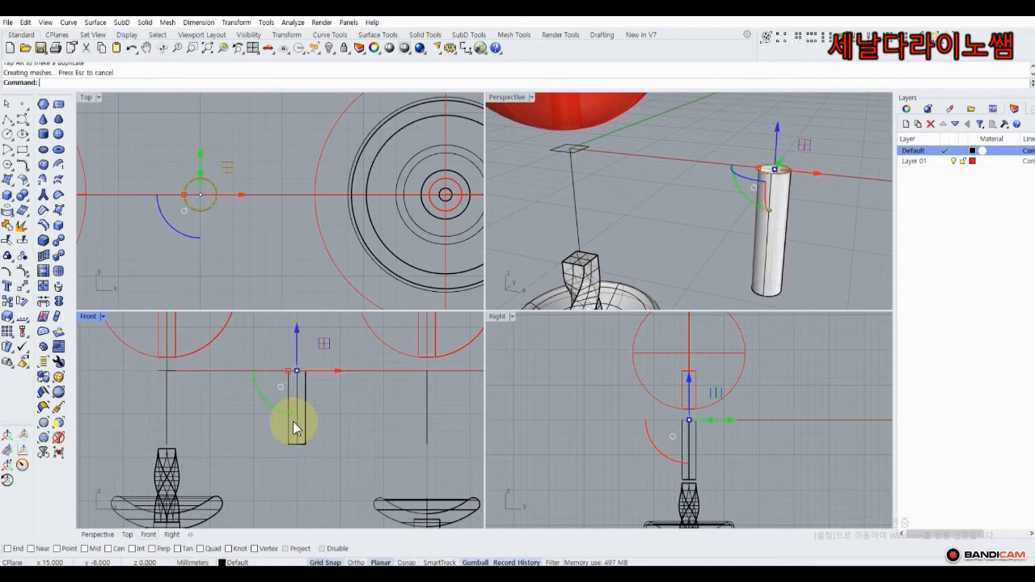
{"action": "left_click", "coordinate": [637, 213]}
Cap both open ends of the tube to make a closed cylinder.
{"action": "right_click_drag", "start_coordinate": [688, 191], "coordinate": [695, 160]}
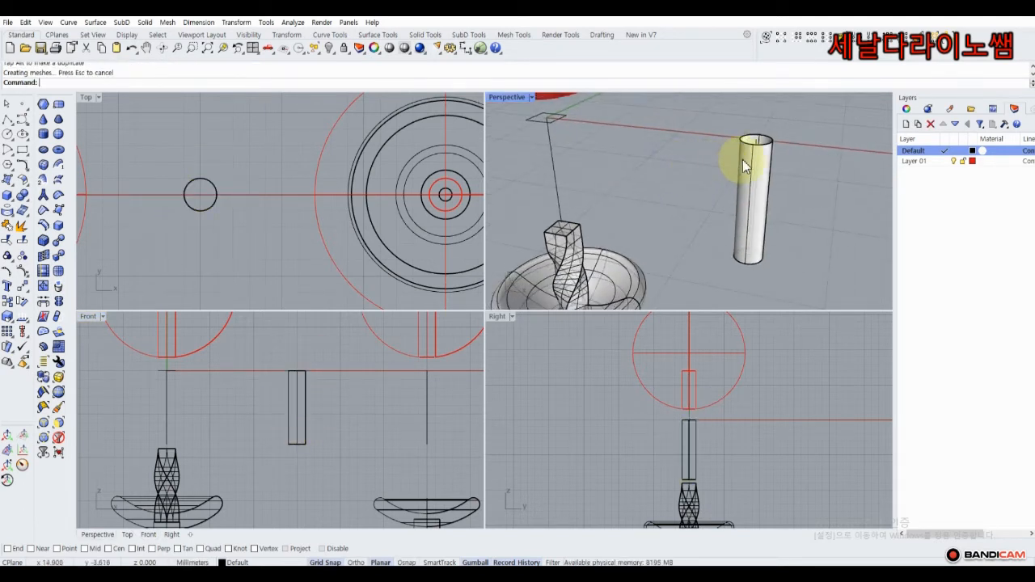
{"action": "left_click", "coordinate": [744, 161]}
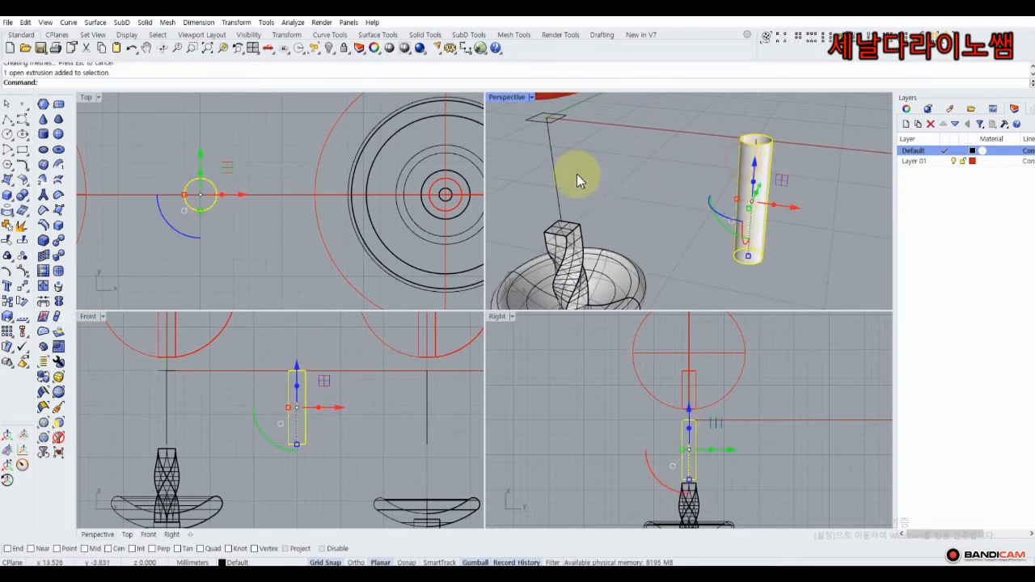
{"action": "left_click", "coordinate": [28, 203]}
{"action": "left_click", "coordinate": [38, 215]}
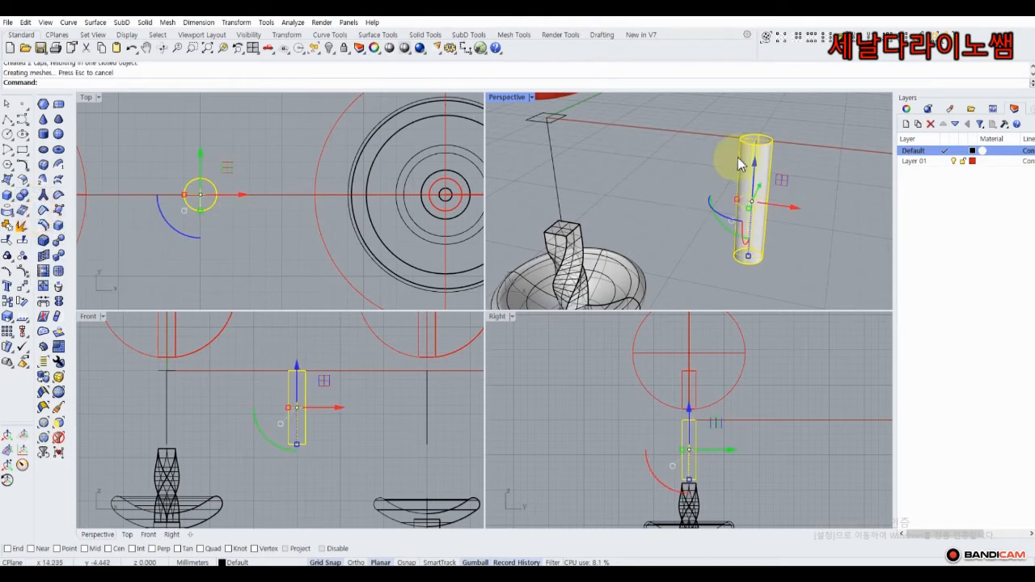
{"action": "left_click", "coordinate": [697, 144]}
{"action": "right_click_drag", "start_coordinate": [697, 144], "coordinate": [664, 139]}
{"action": "scroll", "coordinate": [665, 139], "scroll_direction": "up", "scroll_amount": 5}
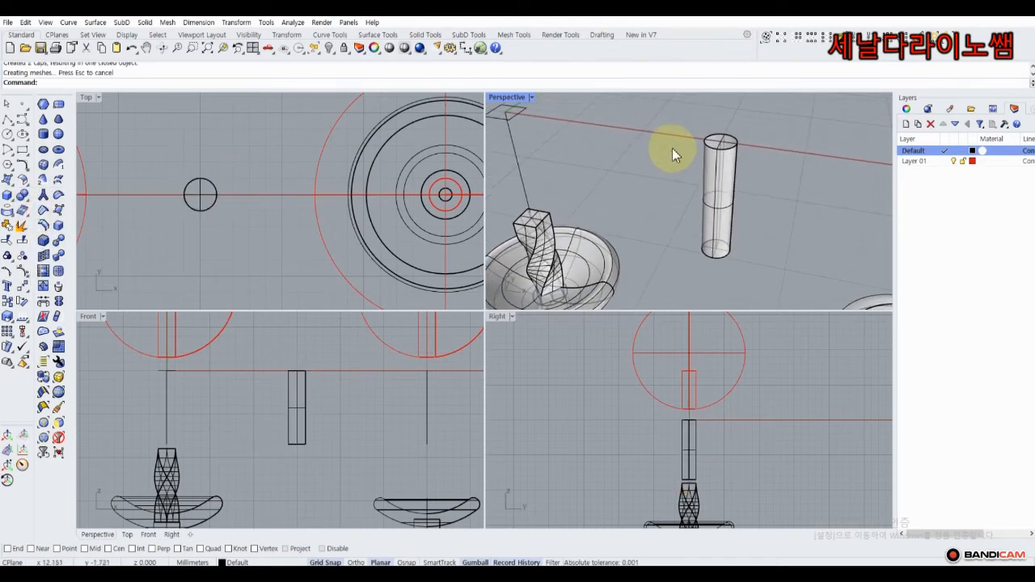
{"action": "left_click", "coordinate": [718, 151]}
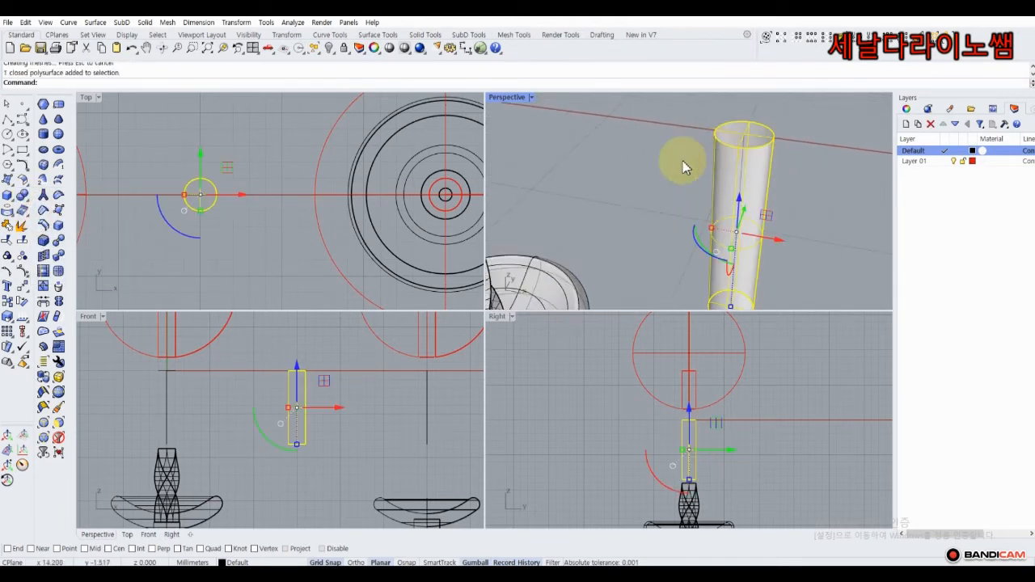
{"action": "scroll", "coordinate": [605, 186], "scroll_direction": "down", "scroll_amount": 5}
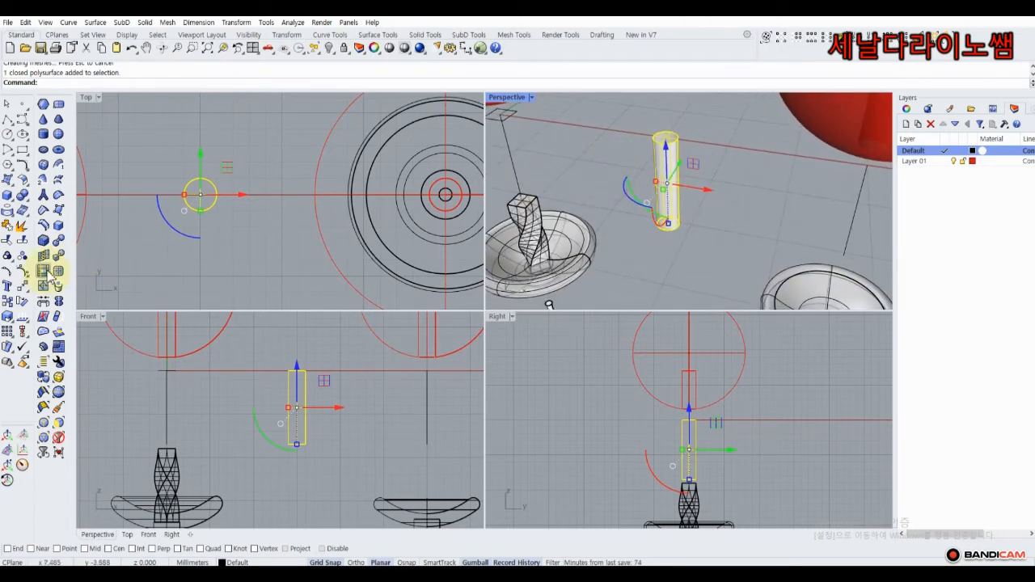
{"action": "left_click", "coordinate": [27, 291]}
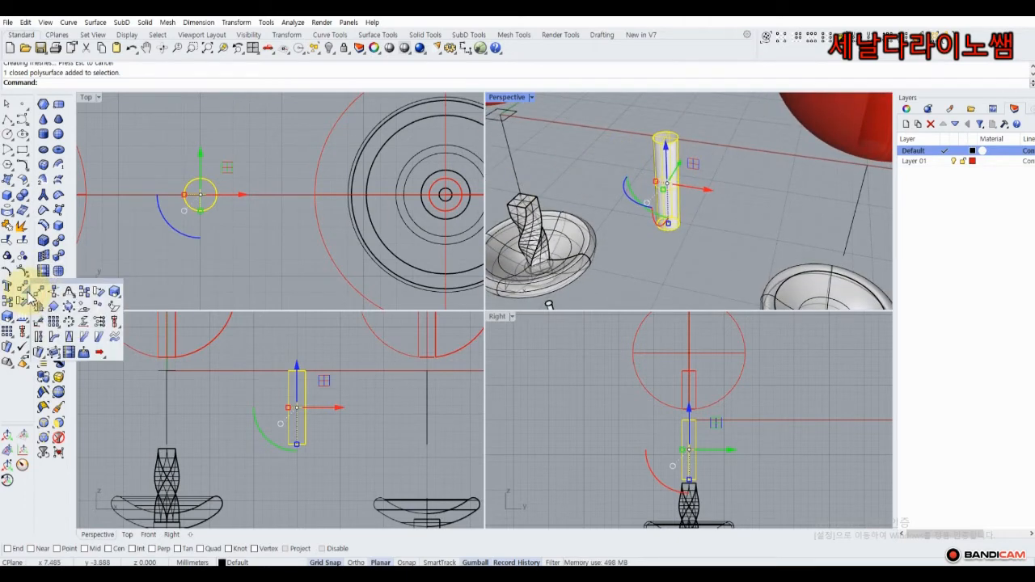
{"action": "left_click", "coordinate": [39, 338]}
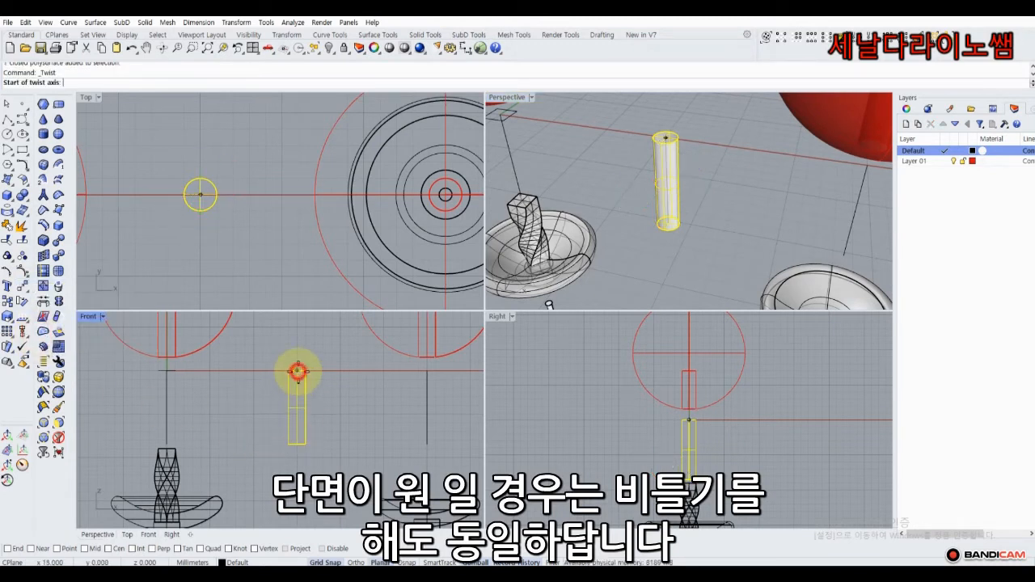
{"action": "left_click", "coordinate": [298, 371]}
{"action": "left_click", "coordinate": [296, 443]}
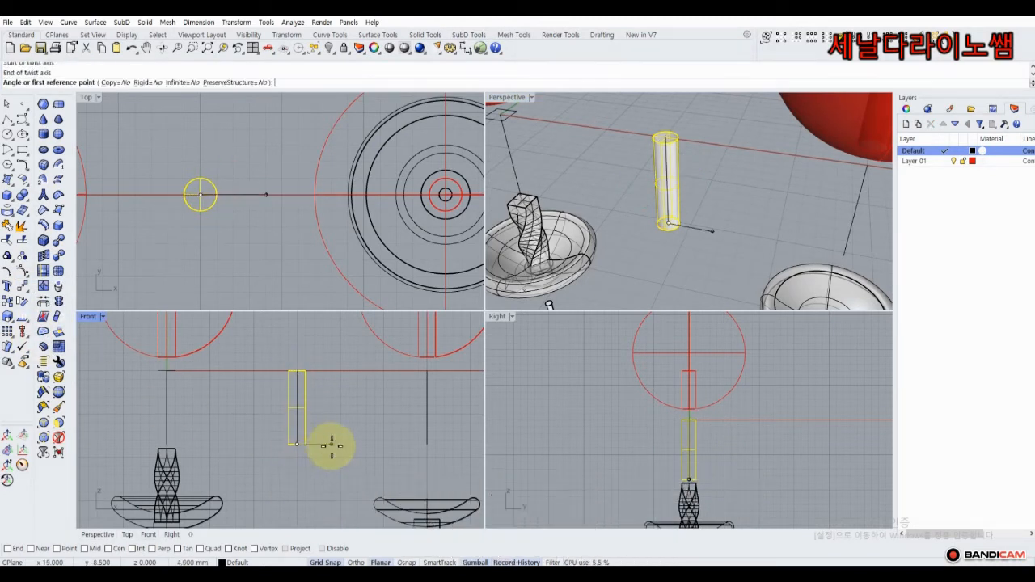
{"action": "left_click", "coordinate": [331, 445]}
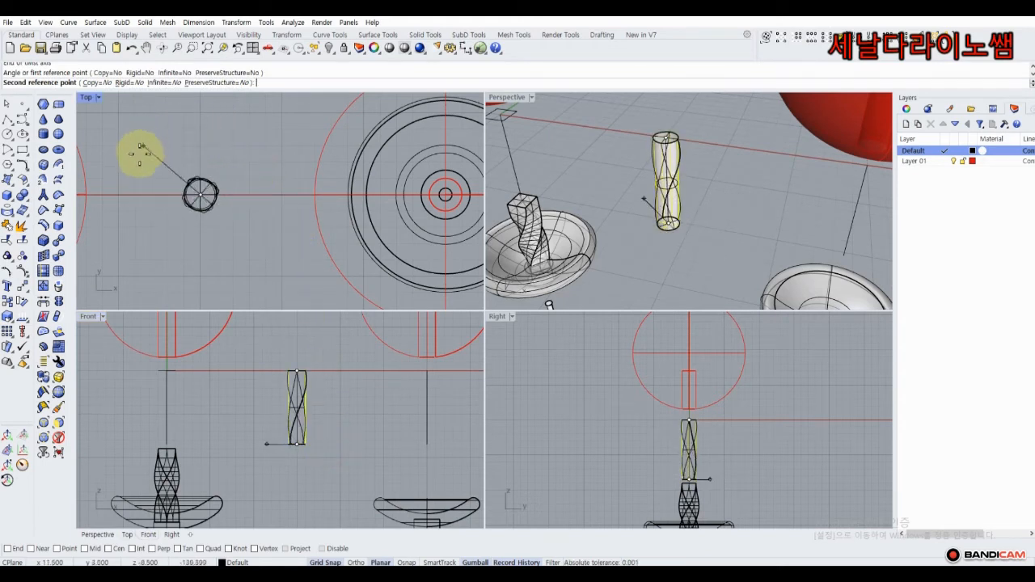
{"action": "left_click", "coordinate": [241, 250]}
{"action": "left_click", "coordinate": [673, 153]}
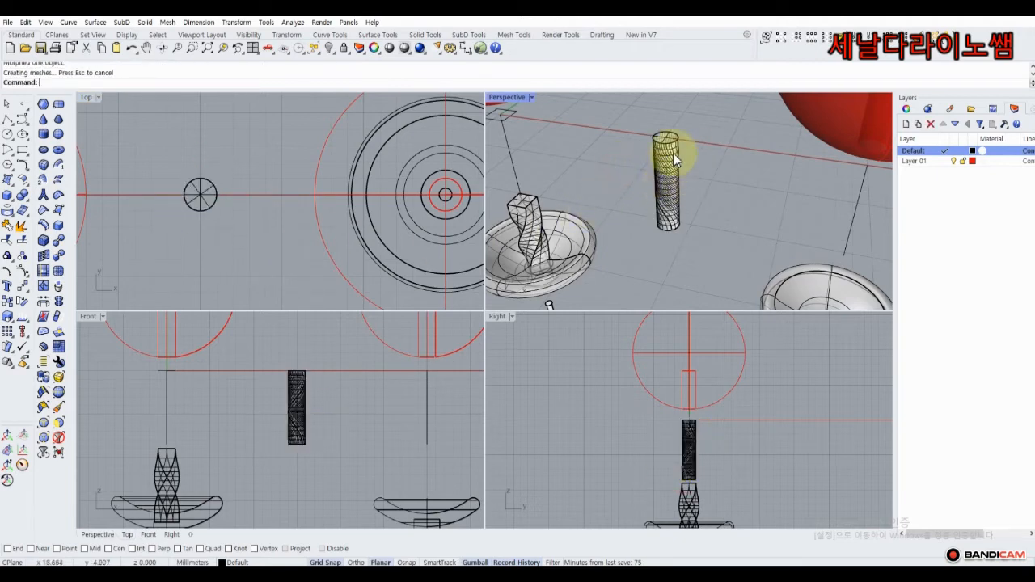
{"action": "right_click_drag", "start_coordinate": [769, 146], "coordinate": [694, 159]}
{"action": "key", "text": "ctrl+z"}
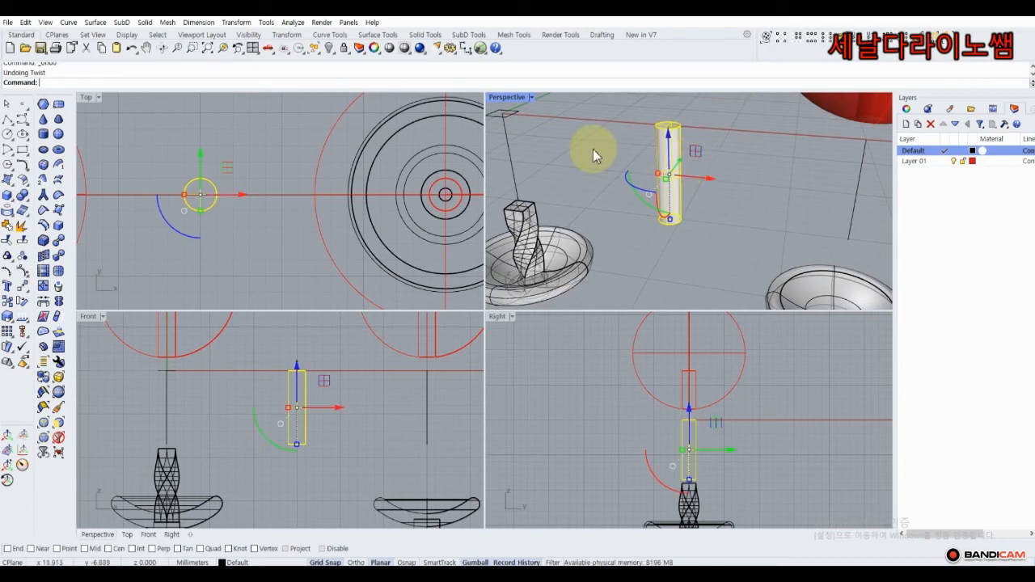
Draw a 3-turn helix around the cylinder, with its axis from the cylinder top to below its base.
{"action": "left_click", "coordinate": [585, 150]}
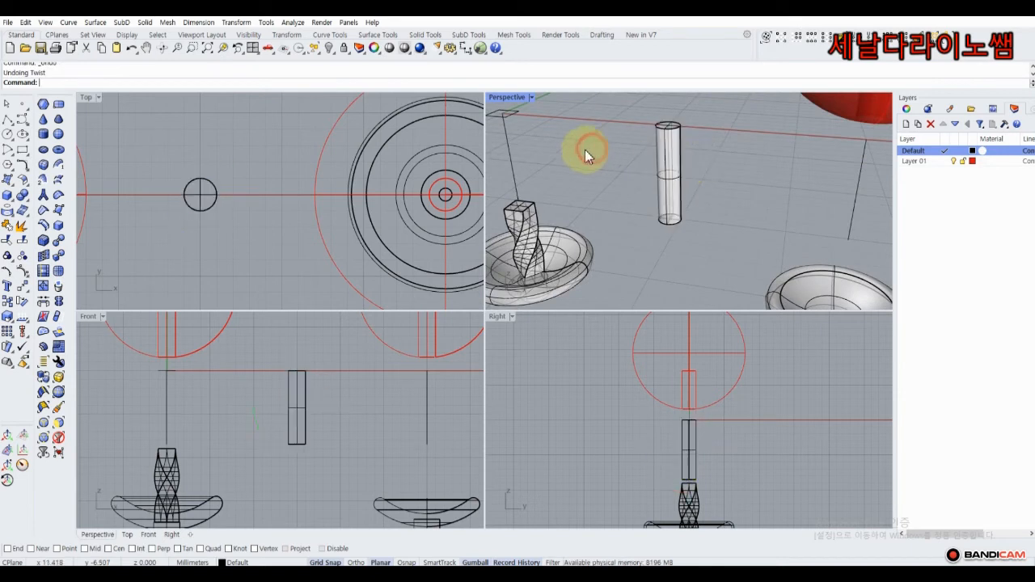
{"action": "left_click", "coordinate": [28, 124]}
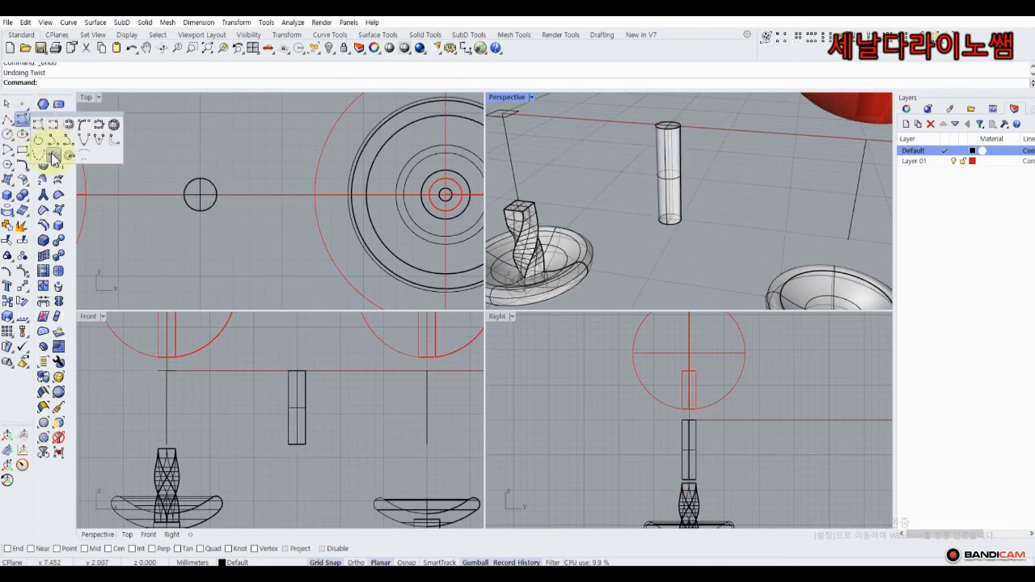
{"action": "left_click", "coordinate": [52, 156]}
{"action": "scroll", "coordinate": [294, 372], "scroll_direction": "up", "scroll_amount": 2}
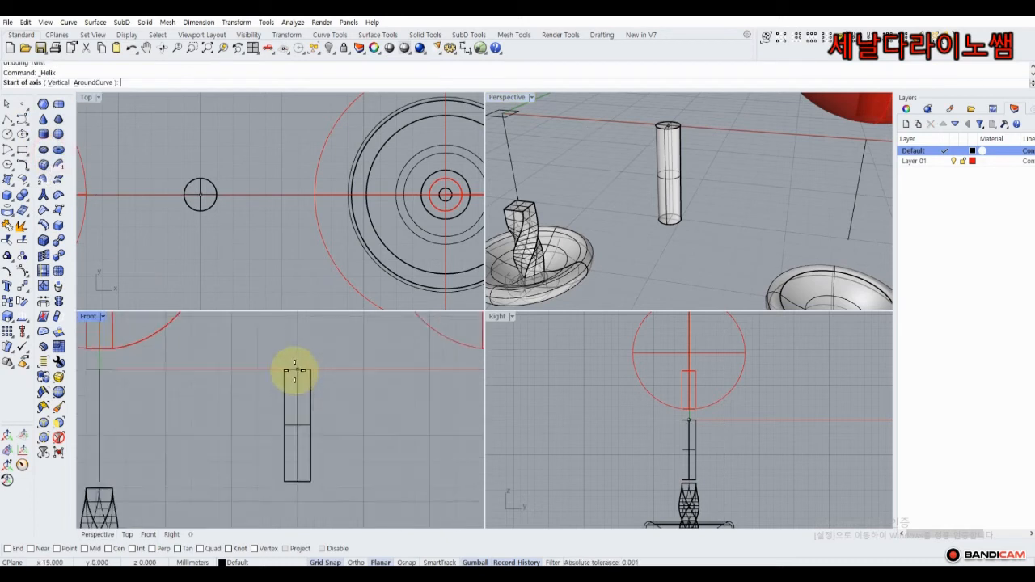
{"action": "left_click", "coordinate": [296, 346]}
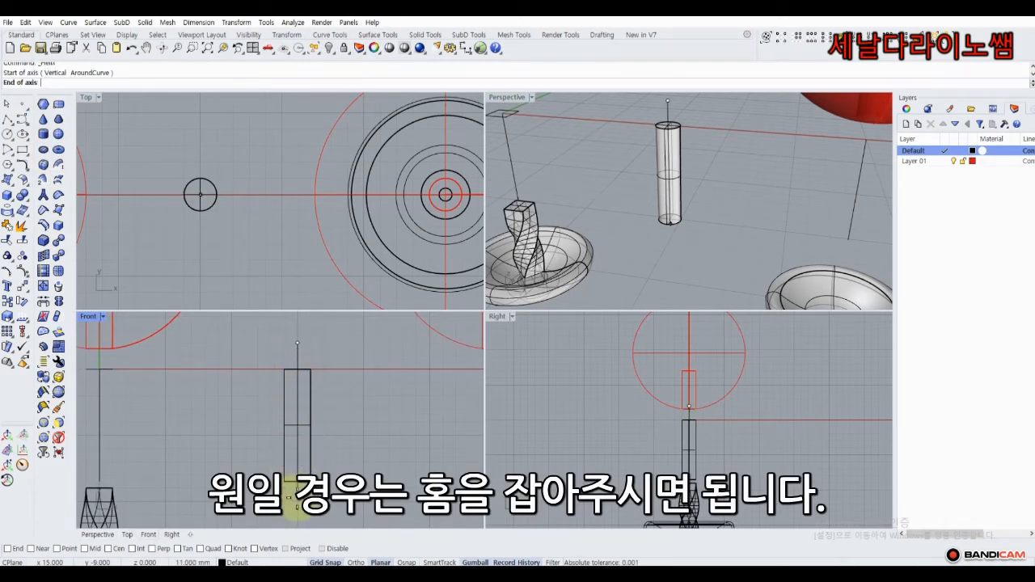
{"action": "left_click", "coordinate": [296, 508]}
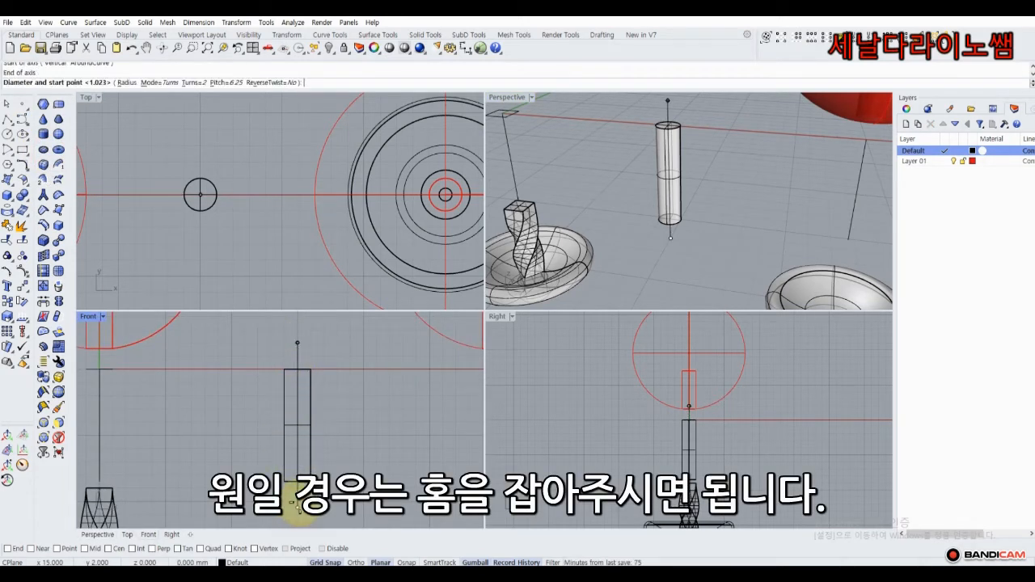
{"action": "left_click", "coordinate": [193, 83]}
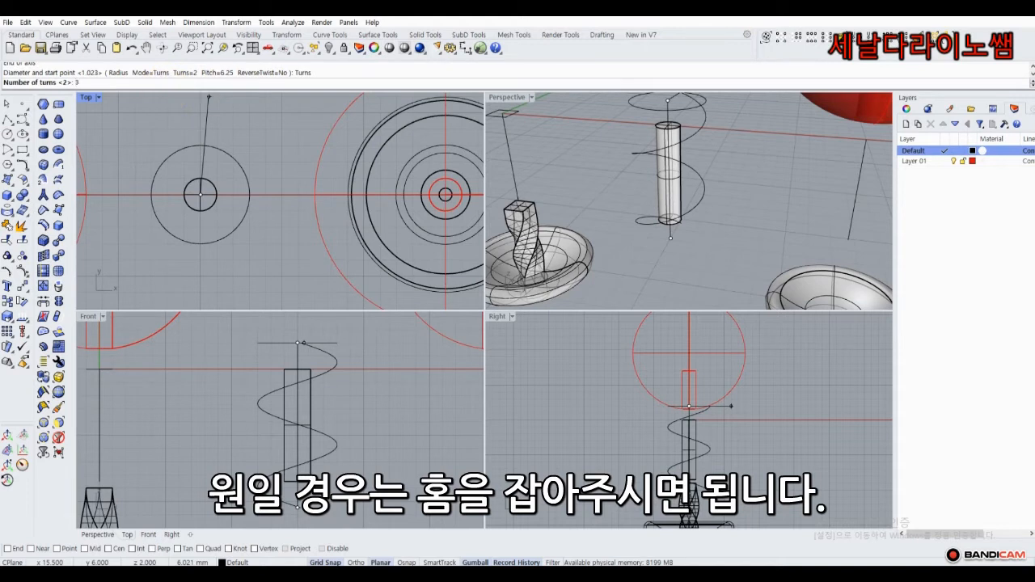
{"action": "type", "text": "3"}
{"action": "key", "text": "Return"}
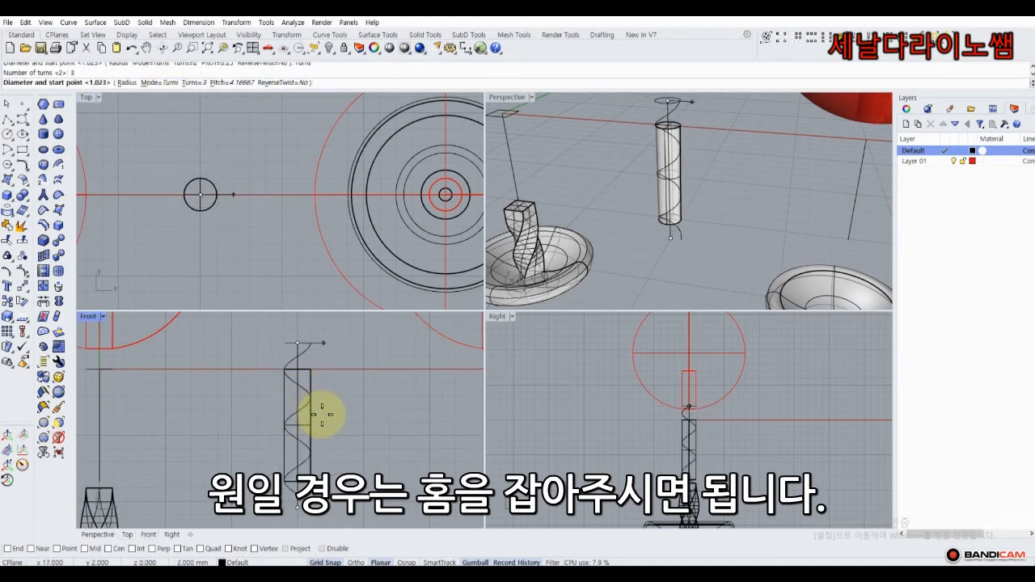
{"action": "left_click", "coordinate": [322, 416]}
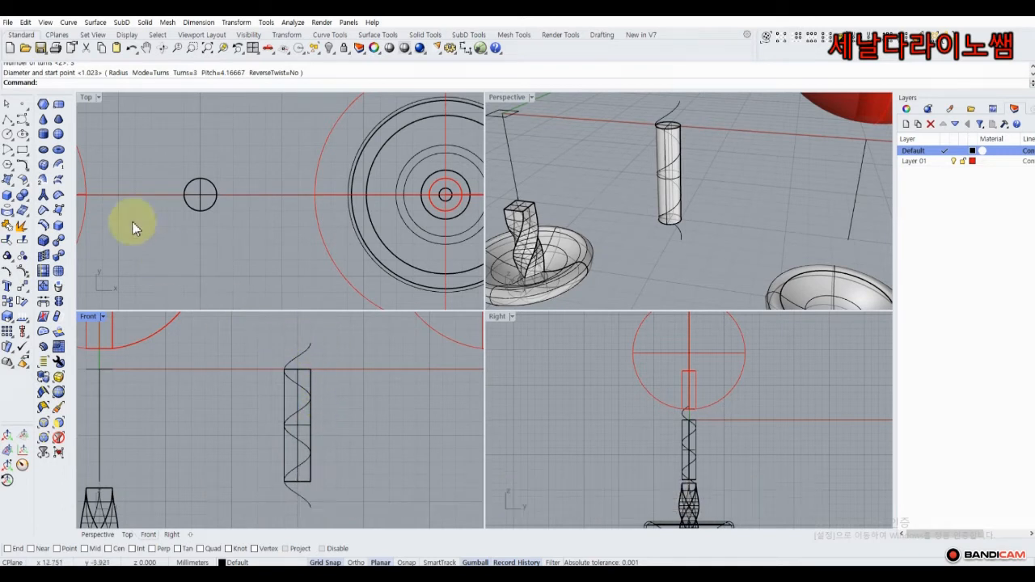
Draw a small circle perpendicular to the helix at its top end.
{"action": "left_click", "coordinate": [12, 141]}
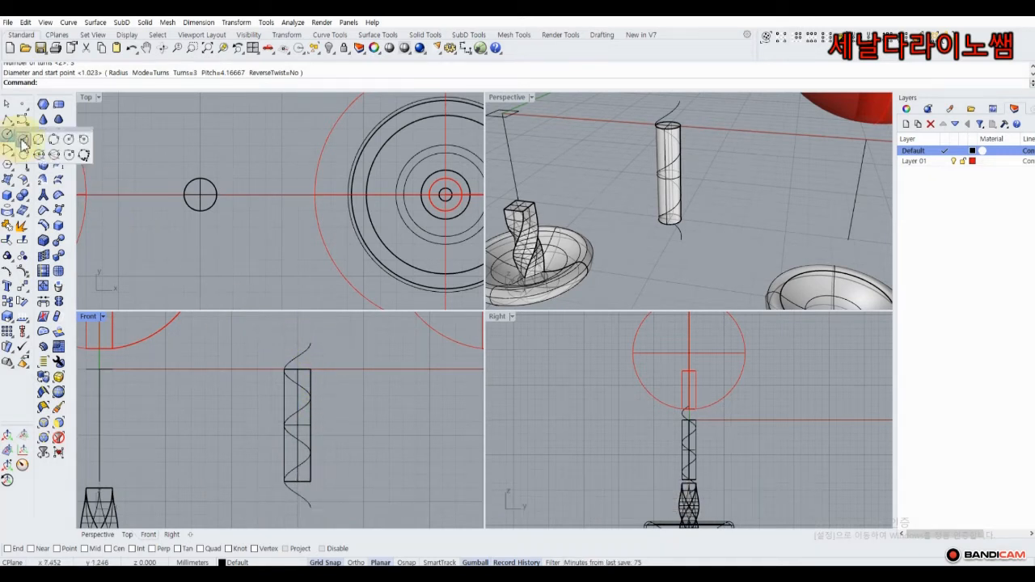
{"action": "left_click", "coordinate": [71, 144]}
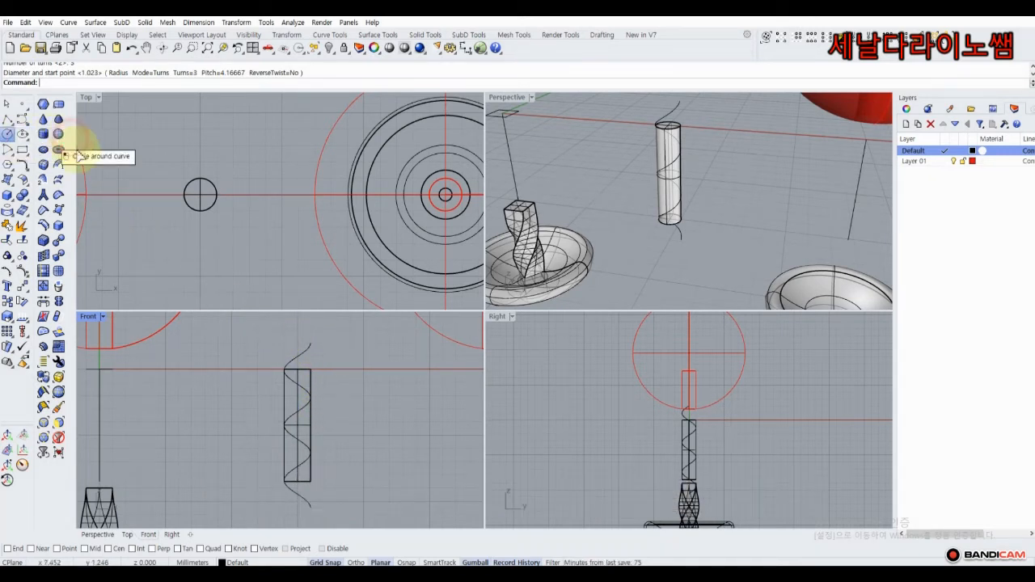
{"action": "left_click", "coordinate": [311, 344]}
{"action": "left_click", "coordinate": [311, 341]}
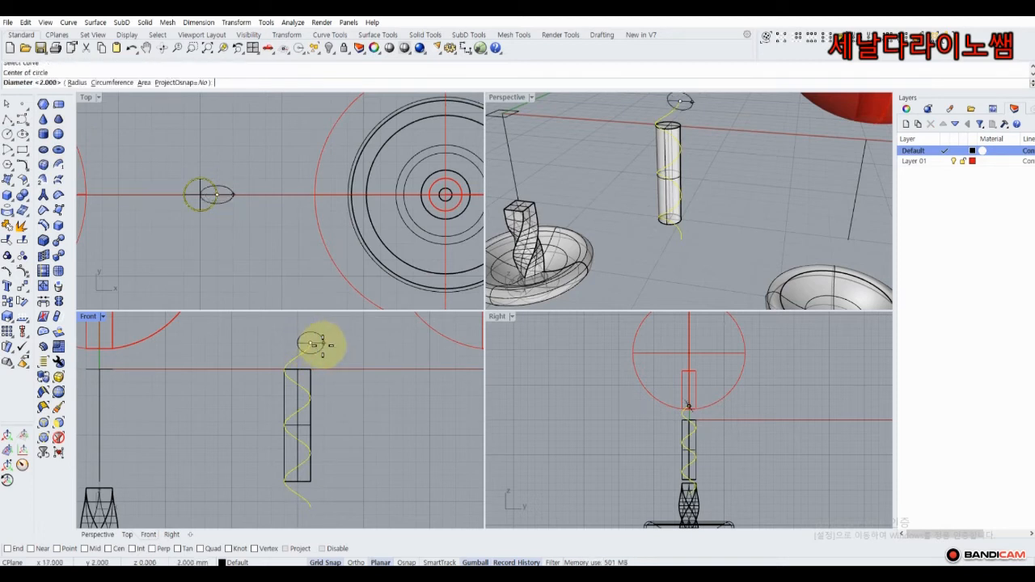
{"action": "scroll", "coordinate": [315, 345], "scroll_direction": "up", "scroll_amount": 2}
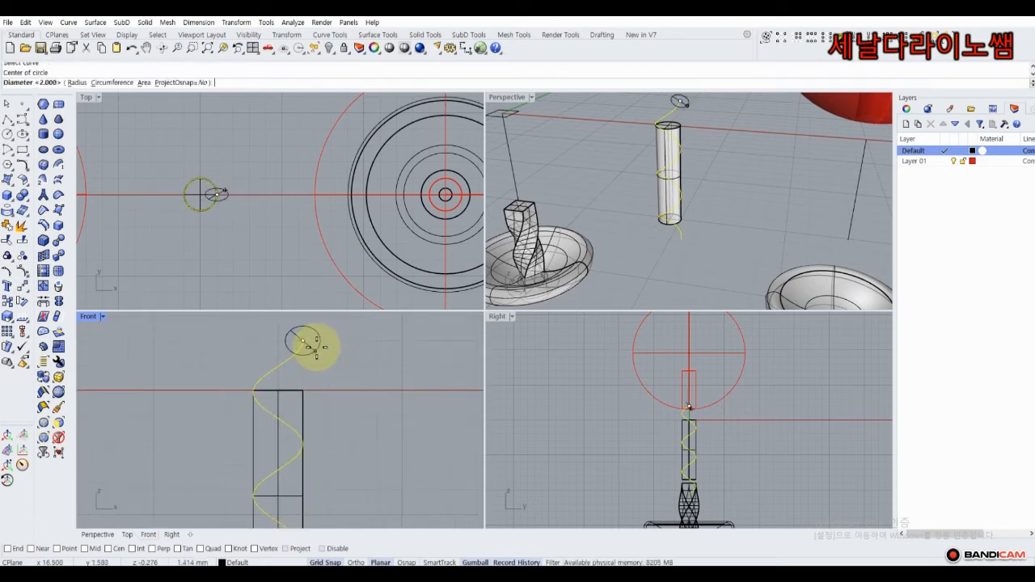
{"action": "left_click", "coordinate": [316, 354]}
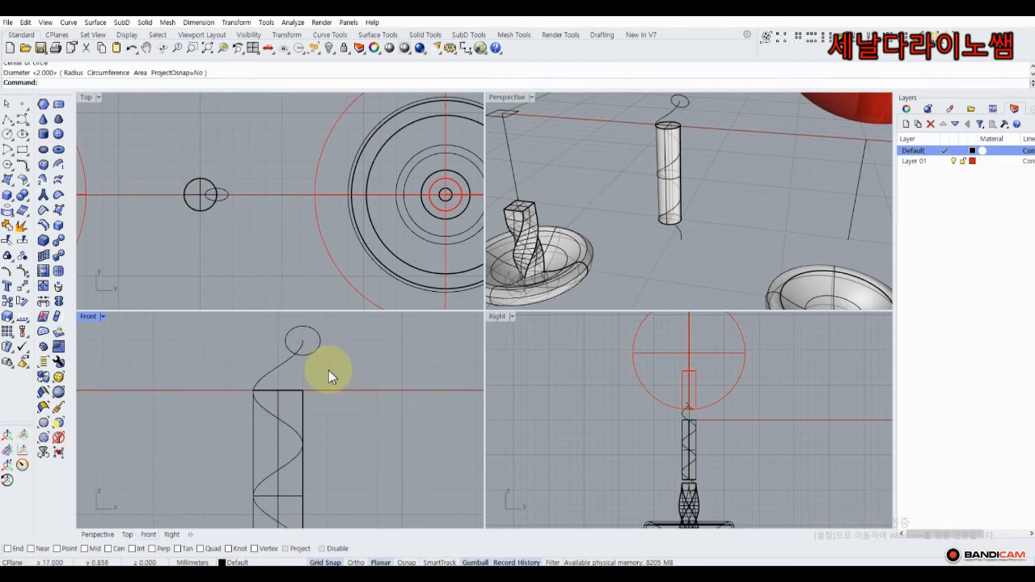
{"action": "scroll", "coordinate": [328, 371], "scroll_direction": "down", "scroll_amount": 2}
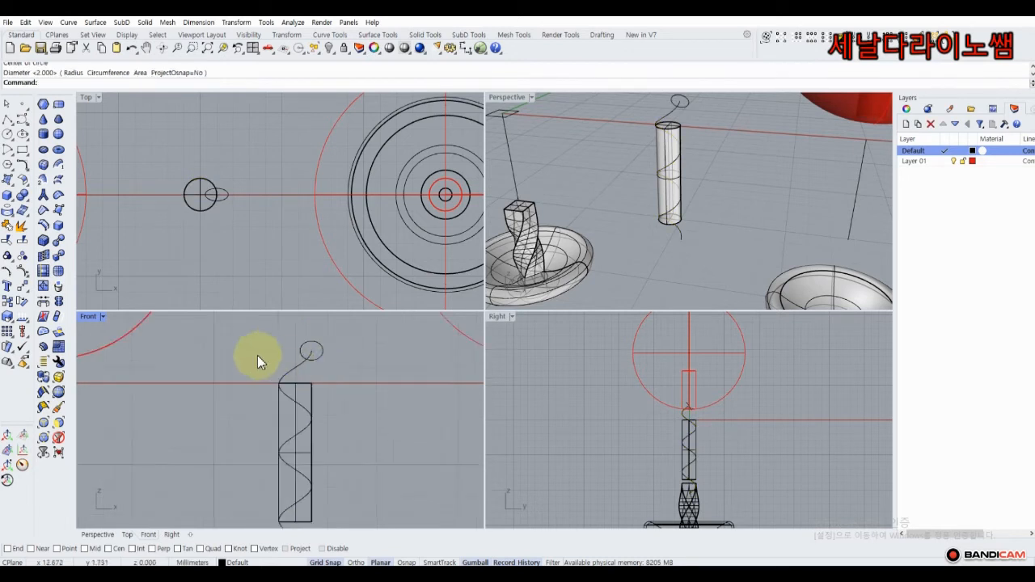
Sweep the circle along the helix rail with Sweep1 to form a coiled tube.
{"action": "left_click", "coordinate": [13, 189]}
{"action": "left_click", "coordinate": [36, 232]}
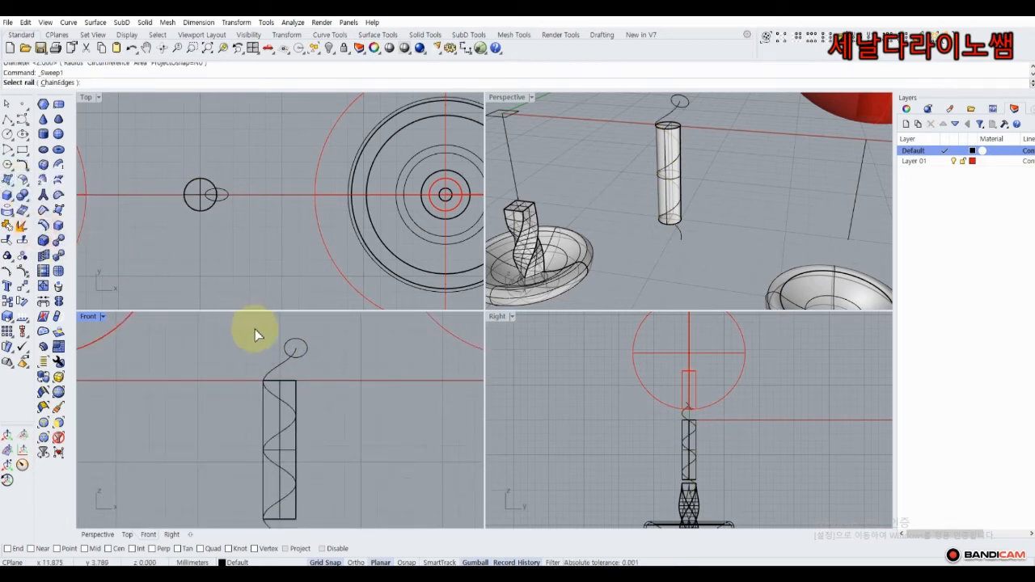
{"action": "left_click", "coordinate": [285, 362]}
{"action": "left_click", "coordinate": [301, 357]}
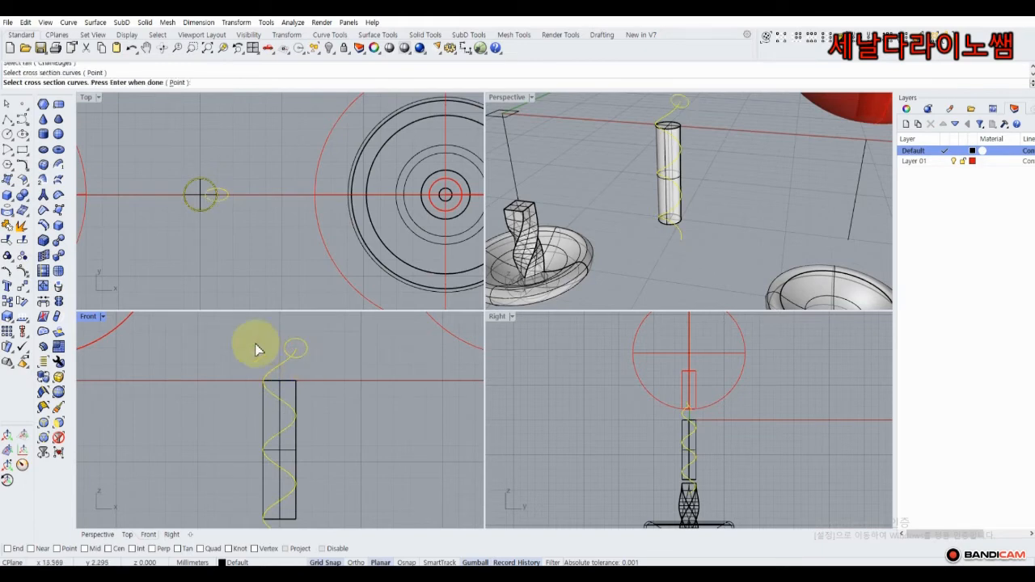
{"action": "right_click", "coordinate": [255, 344]}
{"action": "right_click", "coordinate": [255, 344]}
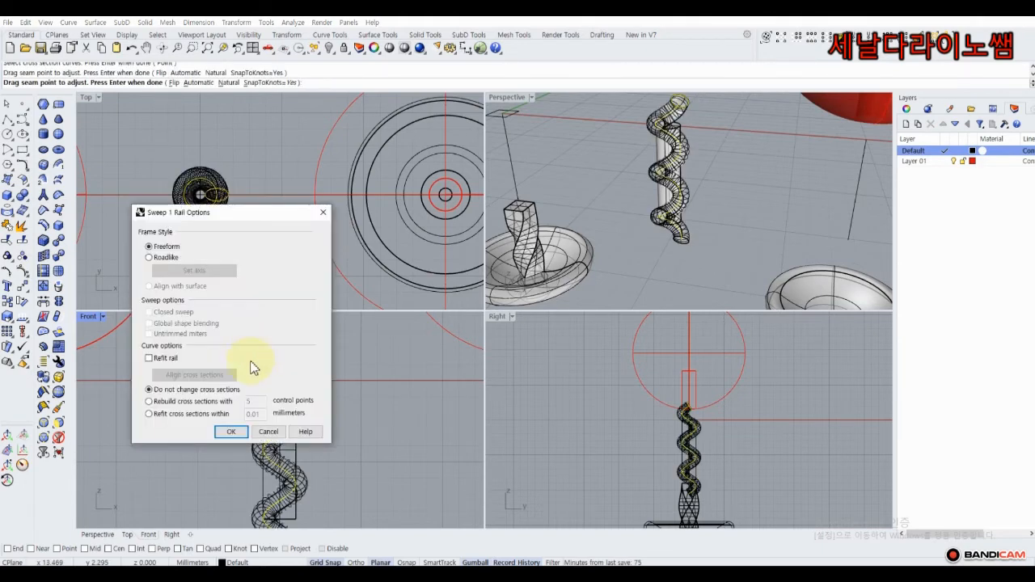
{"action": "left_click", "coordinate": [233, 432]}
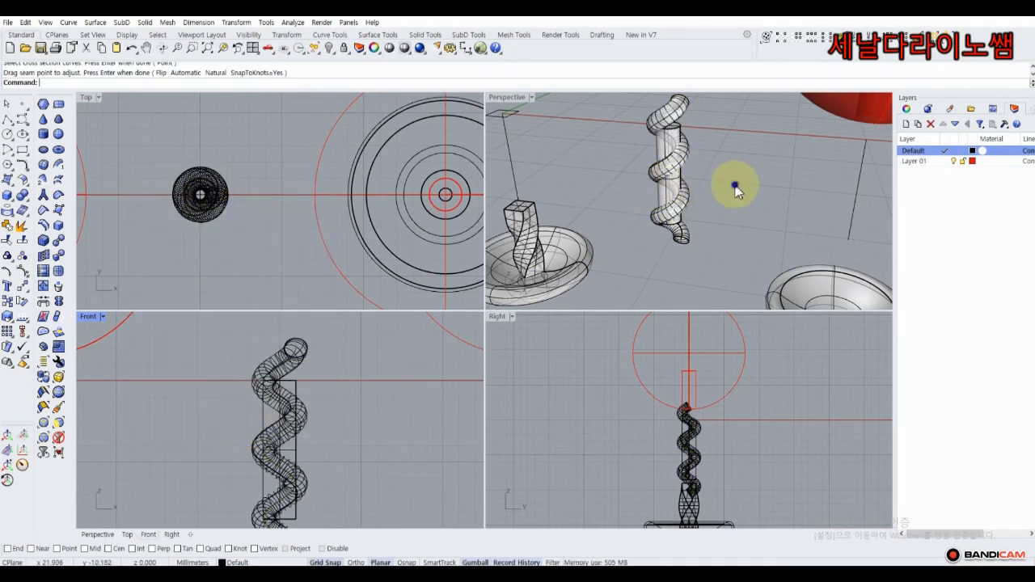
{"action": "right_click_drag", "start_coordinate": [735, 185], "coordinate": [686, 141]}
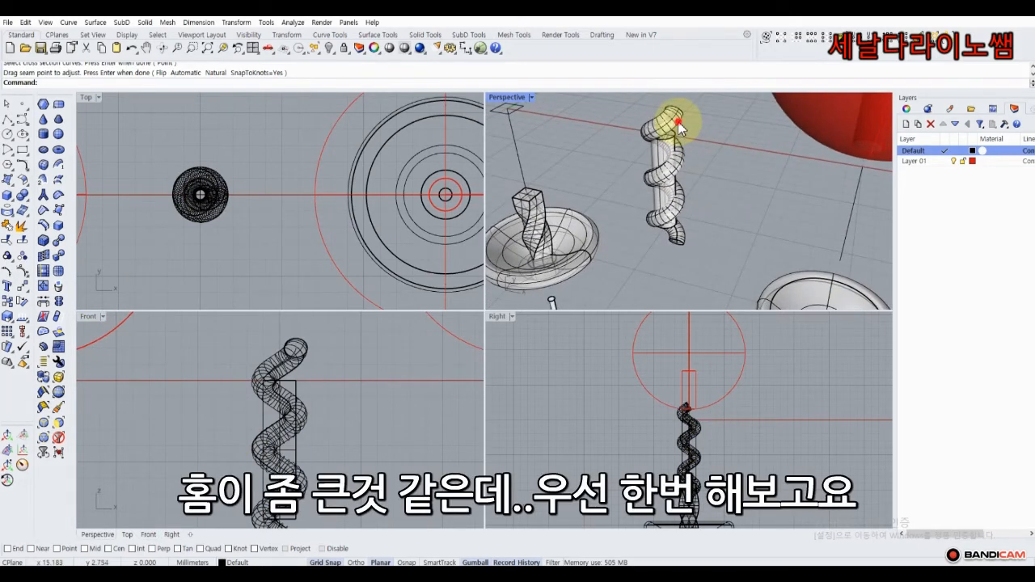
Cap the open ends of the swept spiral tube.
{"action": "left_click", "coordinate": [680, 127]}
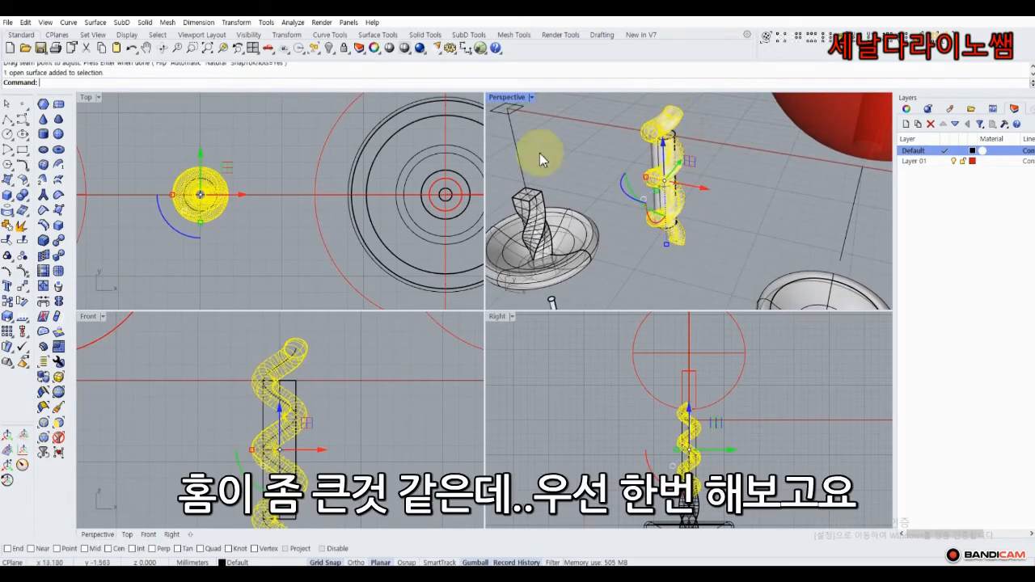
{"action": "left_click", "coordinate": [29, 202]}
{"action": "left_click", "coordinate": [39, 216]}
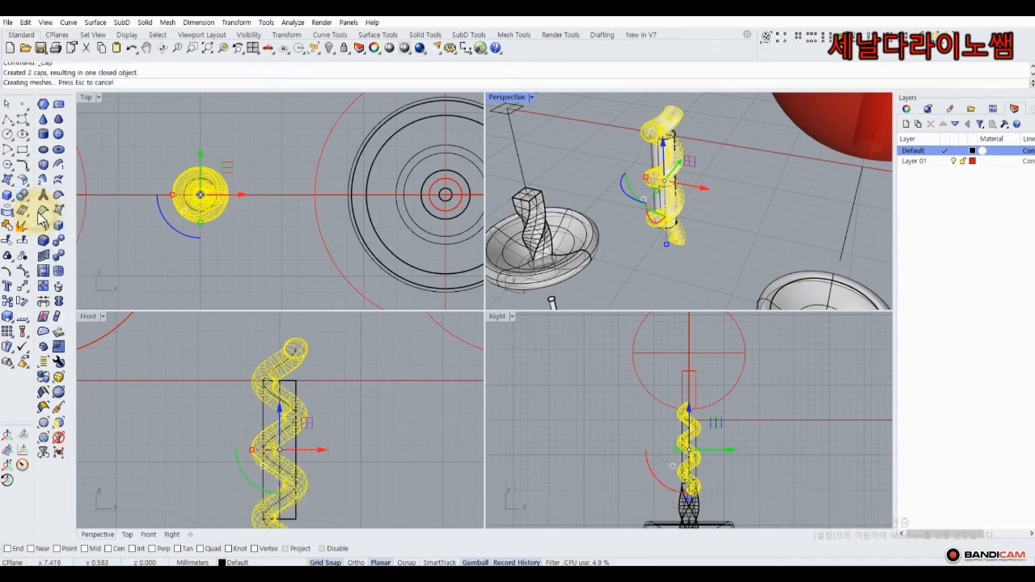
{"action": "left_click", "coordinate": [596, 150]}
{"action": "right_click_drag", "start_coordinate": [606, 144], "coordinate": [705, 131]}
Make a copy of the spiral tube rotated 180° about the column's centre.
{"action": "left_click", "coordinate": [702, 134]}
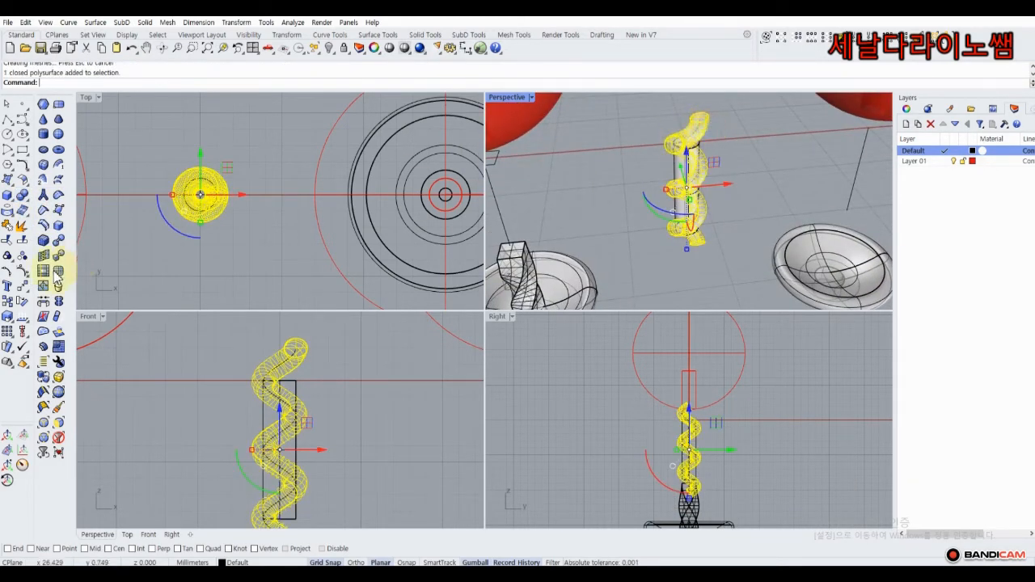
{"action": "left_click", "coordinate": [21, 302]}
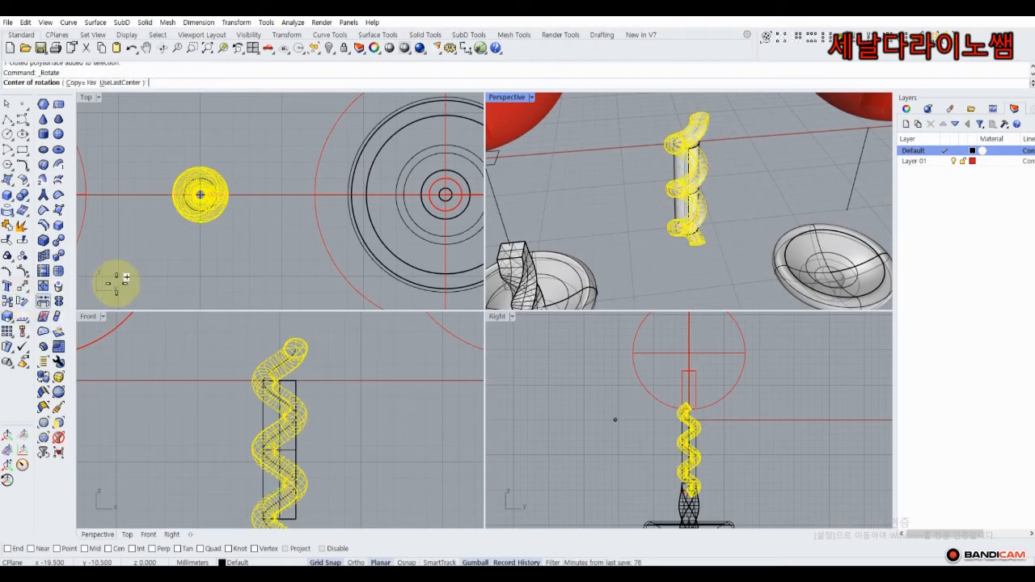
{"action": "left_click", "coordinate": [200, 194]}
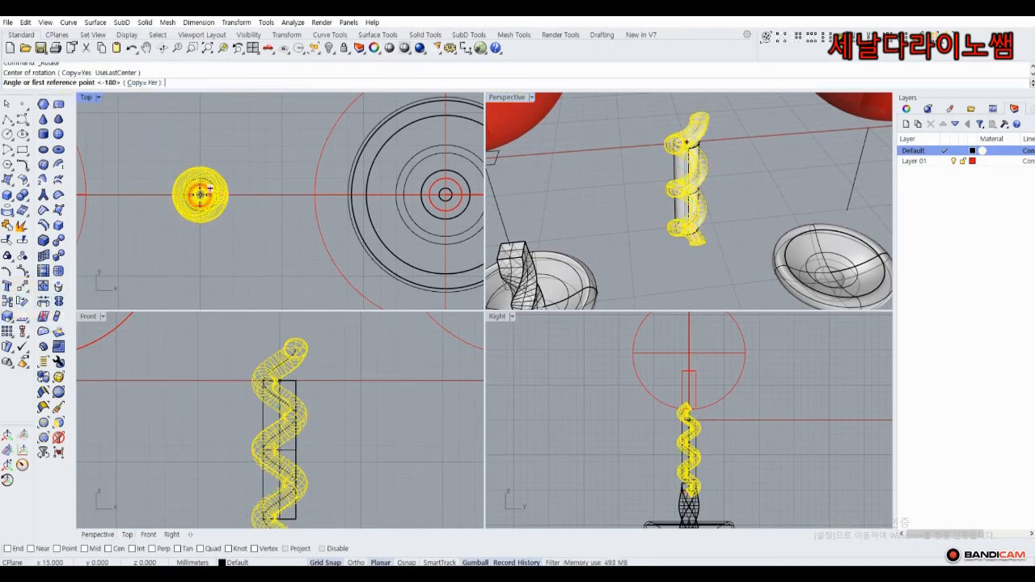
{"action": "left_click", "coordinate": [202, 144]}
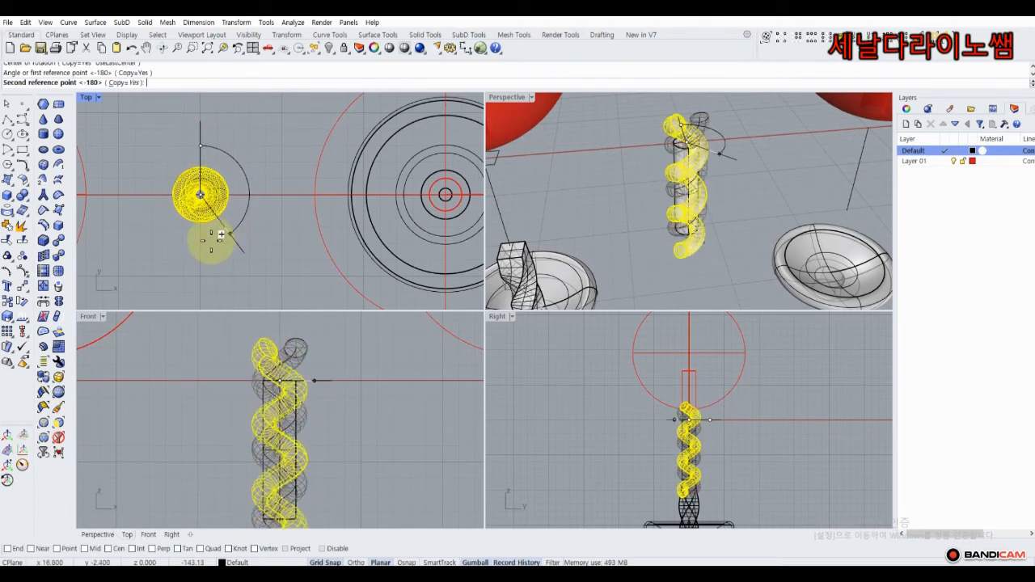
{"action": "left_click", "coordinate": [209, 240]}
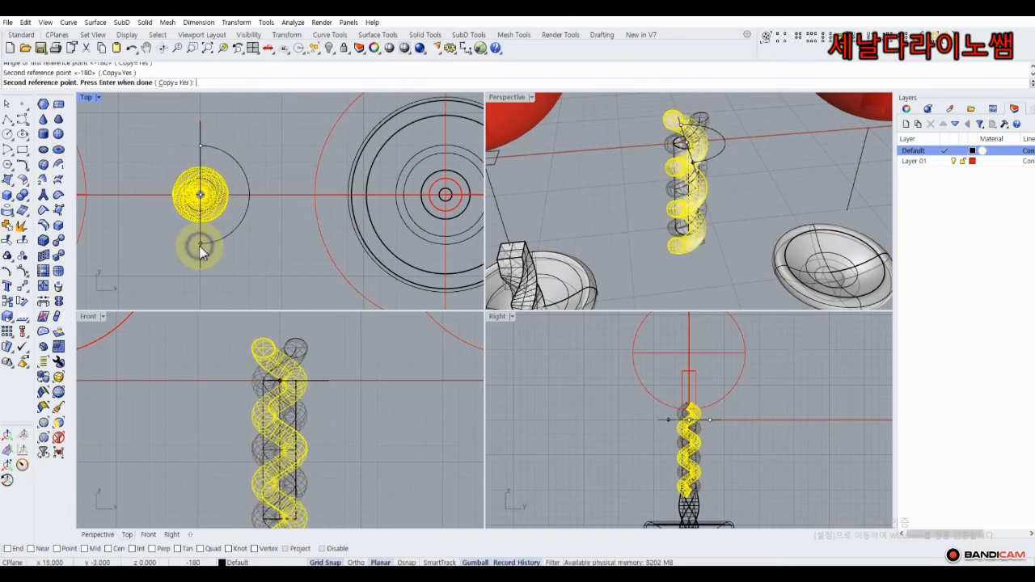
{"action": "right_click", "coordinate": [201, 248]}
{"action": "left_click", "coordinate": [254, 260]}
{"action": "right_click_drag", "start_coordinate": [611, 202], "coordinate": [663, 167]}
{"action": "scroll", "coordinate": [709, 111], "scroll_direction": "up", "scroll_amount": 5}
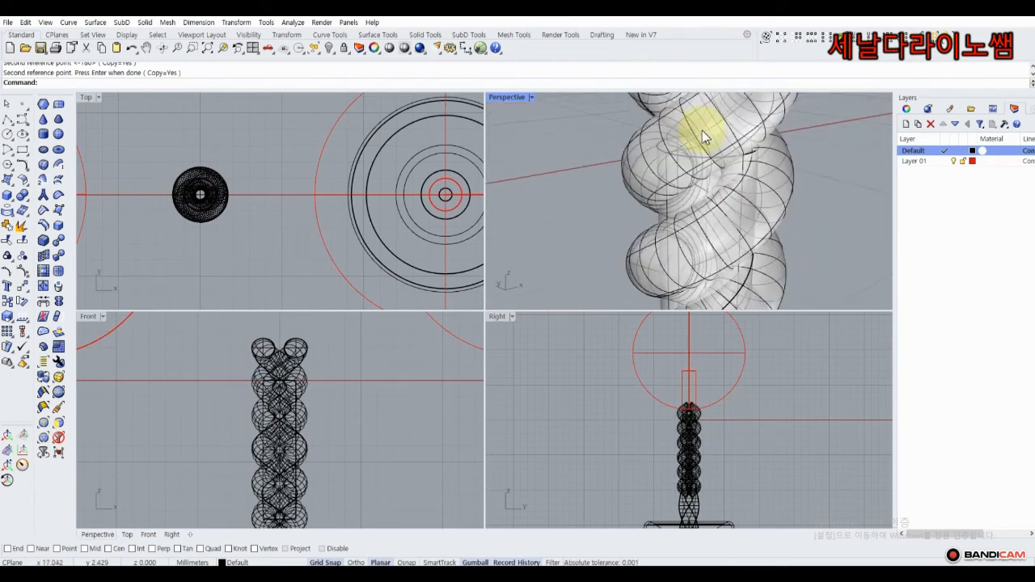
{"action": "scroll", "coordinate": [703, 130], "scroll_direction": "down", "scroll_amount": 8}
{"action": "right_click_drag", "start_coordinate": [668, 140], "coordinate": [605, 164]}
Subtract the twisted tube from the cylinder with BooleanDifference to carve a spiral groove.
{"action": "scroll", "coordinate": [659, 139], "scroll_direction": "up", "scroll_amount": 4}
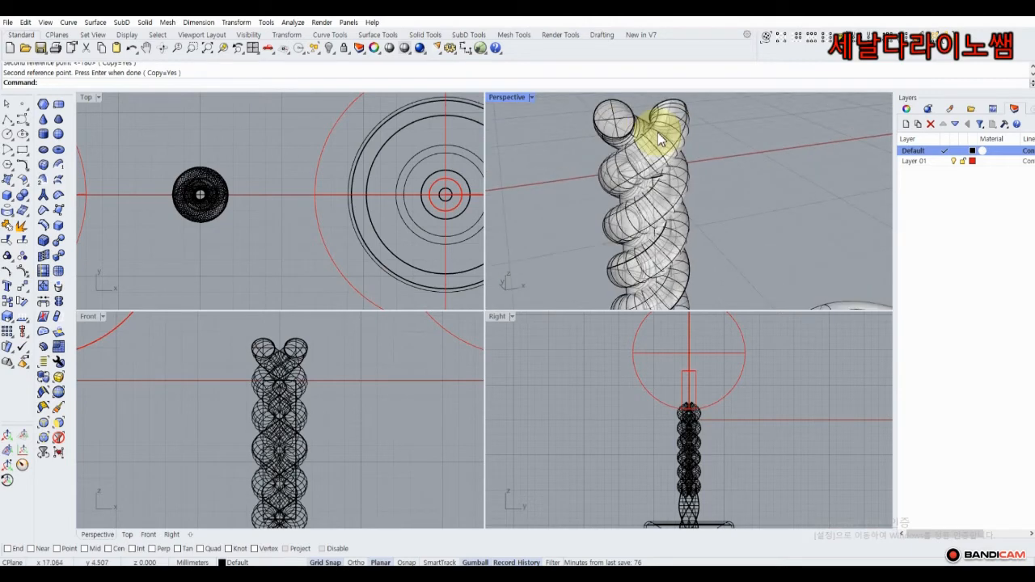
{"action": "left_click", "coordinate": [661, 131]}
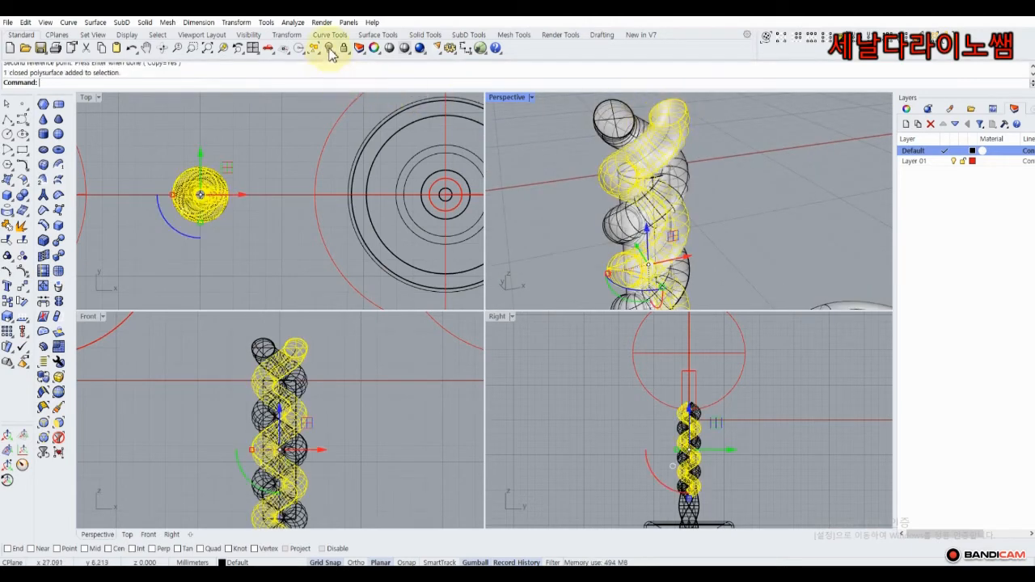
{"action": "left_click", "coordinate": [623, 196]}
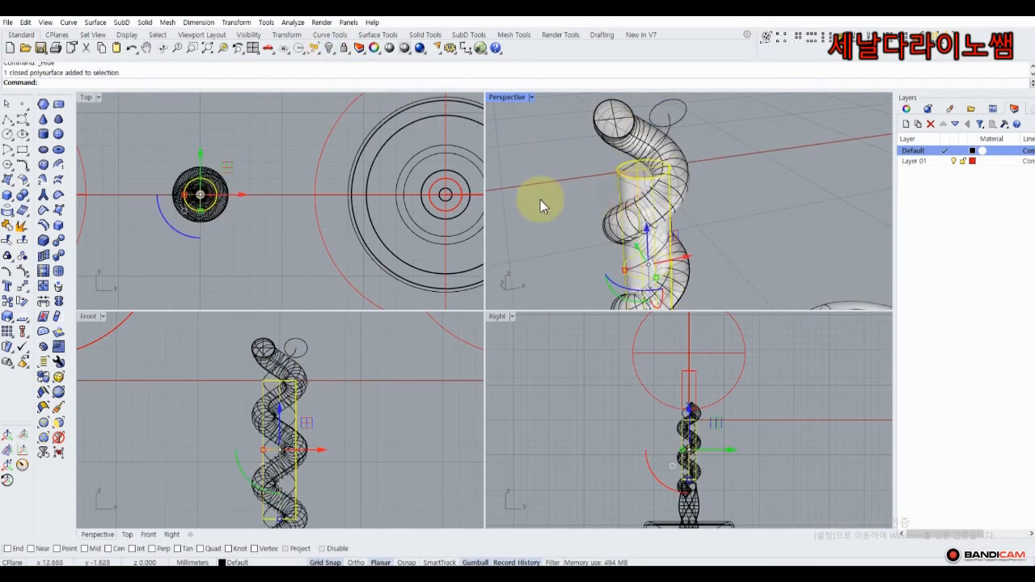
{"action": "left_click", "coordinate": [29, 201]}
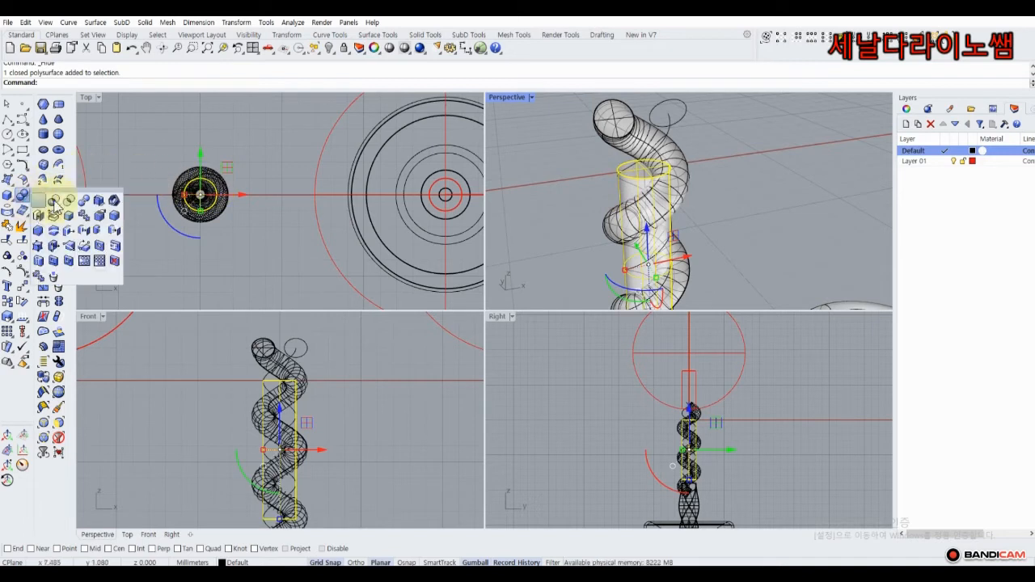
{"action": "left_click", "coordinate": [62, 203]}
{"action": "left_click", "coordinate": [612, 133]}
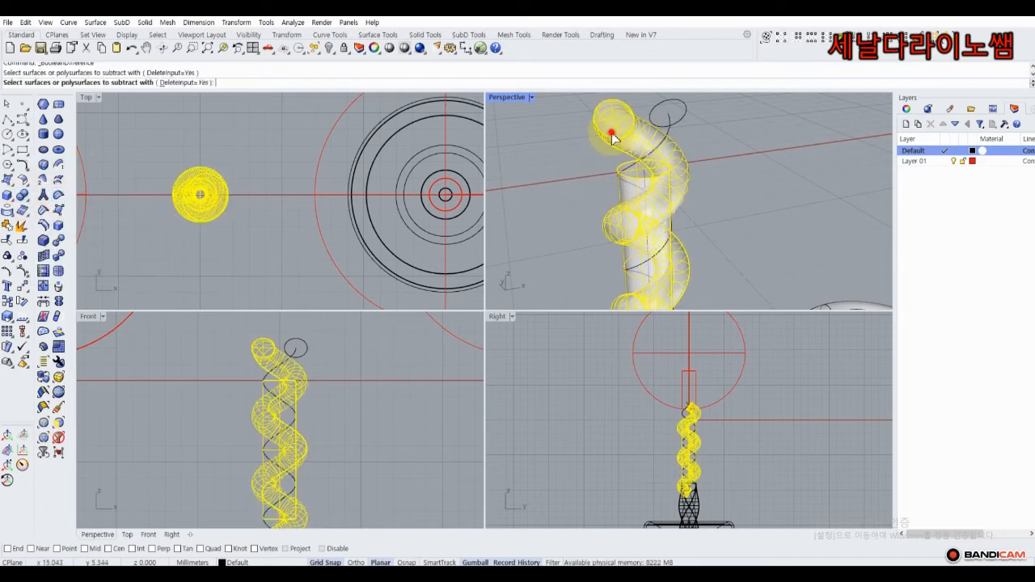
{"action": "right_click", "coordinate": [561, 149]}
{"action": "scroll", "coordinate": [561, 149], "scroll_direction": "down", "scroll_amount": 3}
{"action": "left_click", "coordinate": [552, 188]}
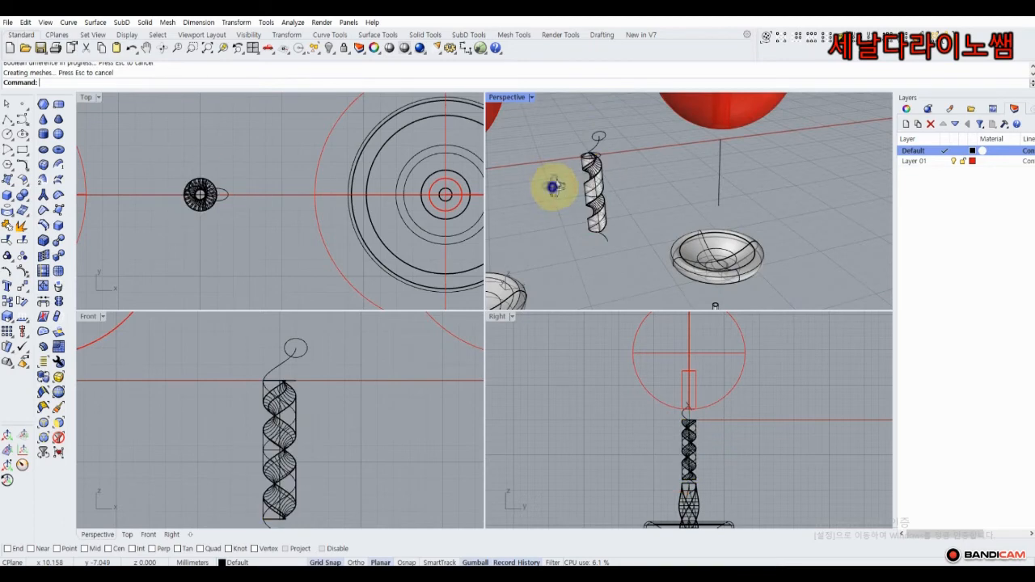
{"action": "right_click_drag", "start_coordinate": [552, 187], "coordinate": [576, 183]}
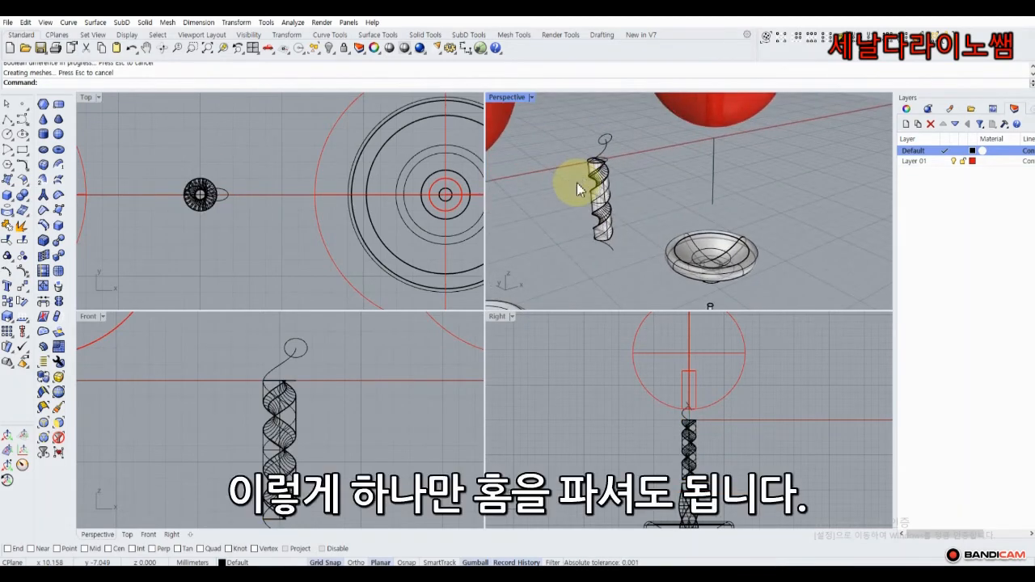
Show the hidden object, then undo that reveal.
{"action": "left_click", "coordinate": [330, 49]}
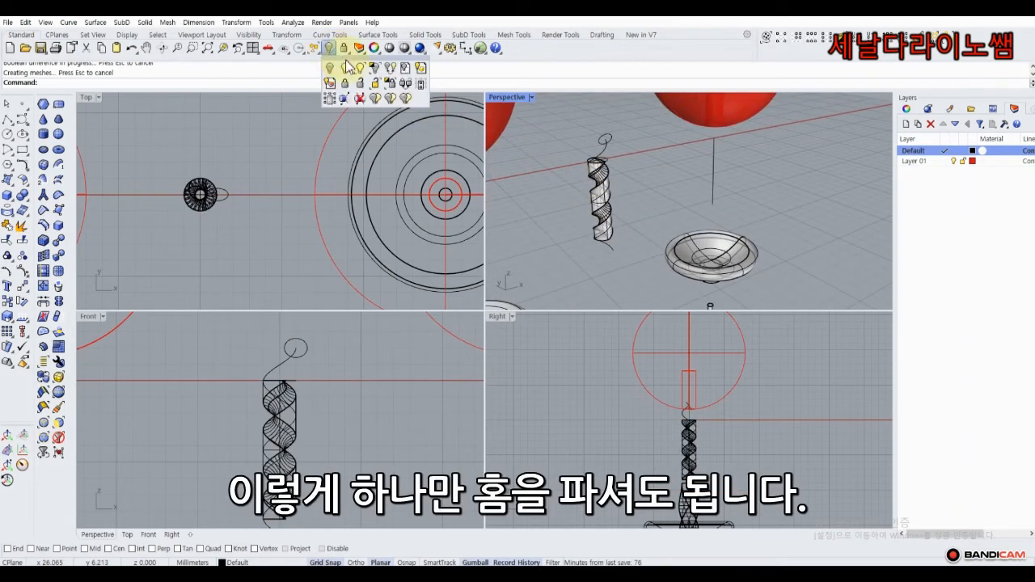
{"action": "left_click", "coordinate": [346, 67]}
{"action": "scroll", "coordinate": [578, 173], "scroll_direction": "up", "scroll_amount": 5}
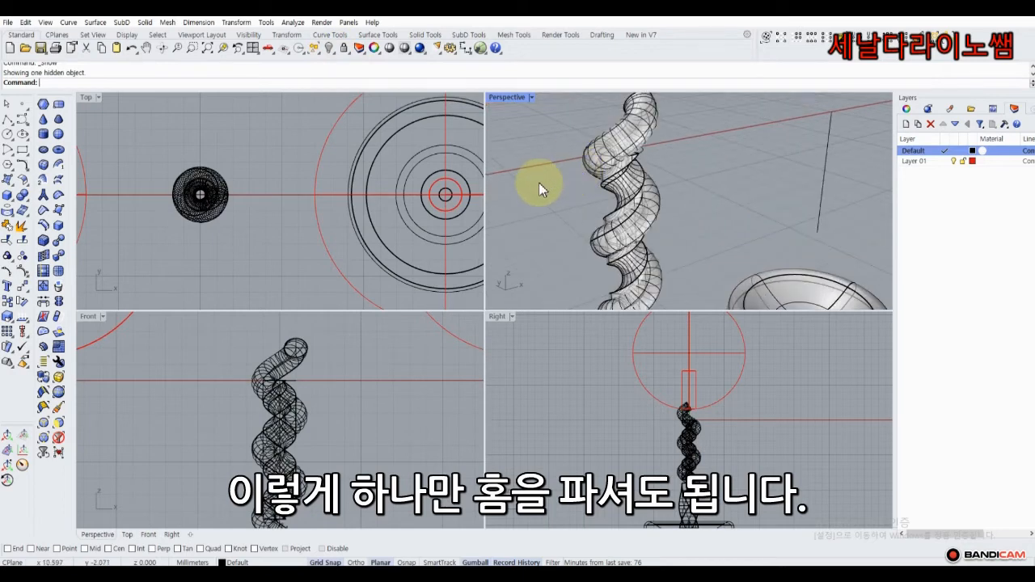
{"action": "mouse_move", "coordinate": [538, 183]}
{"action": "right_mouse_down"}
{"action": "mouse_move", "coordinate": [566, 173]}
{"action": "mouse_move", "coordinate": [548, 174]}
{"action": "right_mouse_up"}
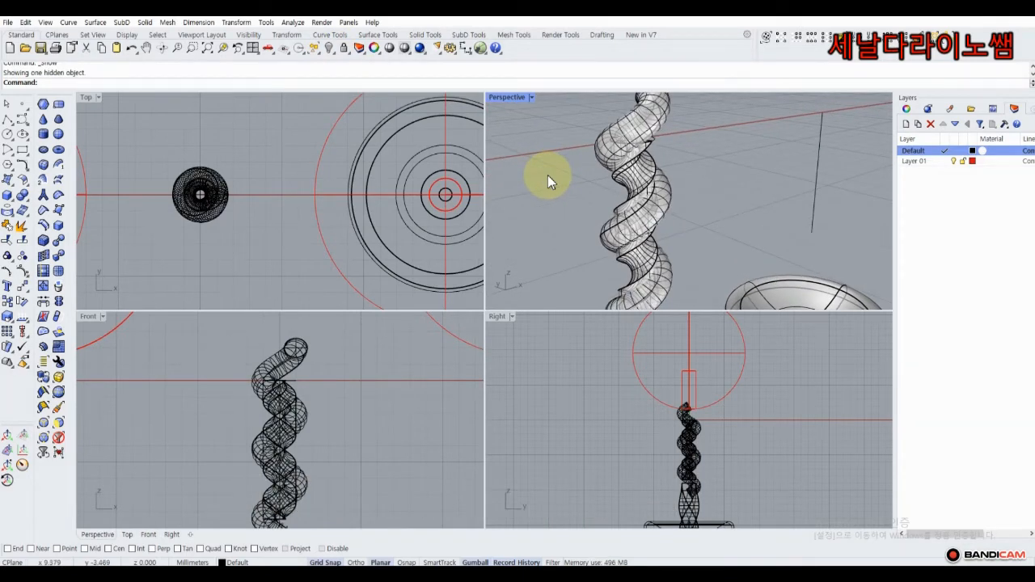
{"action": "key", "text": "ctrl+z"}
{"action": "scroll", "coordinate": [547, 176], "scroll_direction": "down", "scroll_amount": 4}
{"action": "right_click_drag", "start_coordinate": [548, 176], "coordinate": [609, 177]}
Undo back past the groove, caps and thick tube, then delete the old profile circle.
{"action": "scroll", "coordinate": [642, 189], "scroll_direction": "up", "scroll_amount": 5}
{"action": "key", "text": "ctrl+z"}
{"action": "key", "text": "ctrl+z"}
{"action": "key", "text": "ctrl+z"}
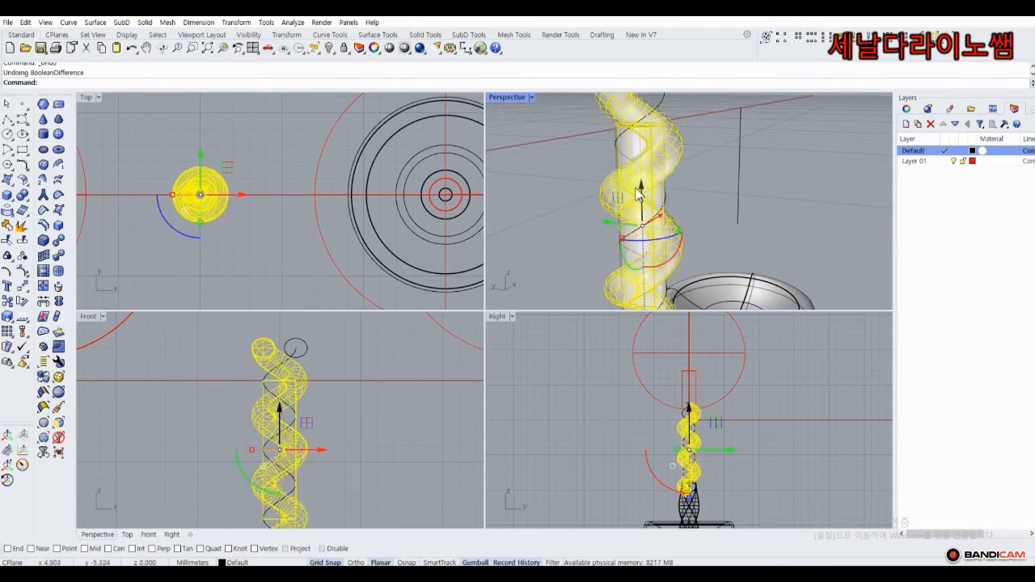
{"action": "key", "text": "ctrl+z"}
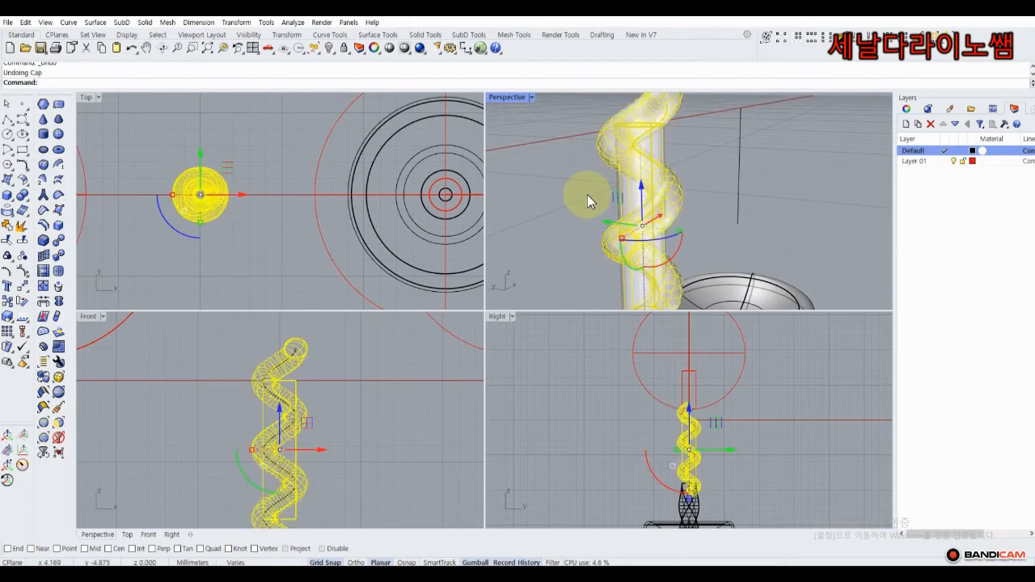
{"action": "key", "text": "ctrl+z"}
{"action": "scroll", "coordinate": [587, 195], "scroll_direction": "down", "scroll_amount": 4}
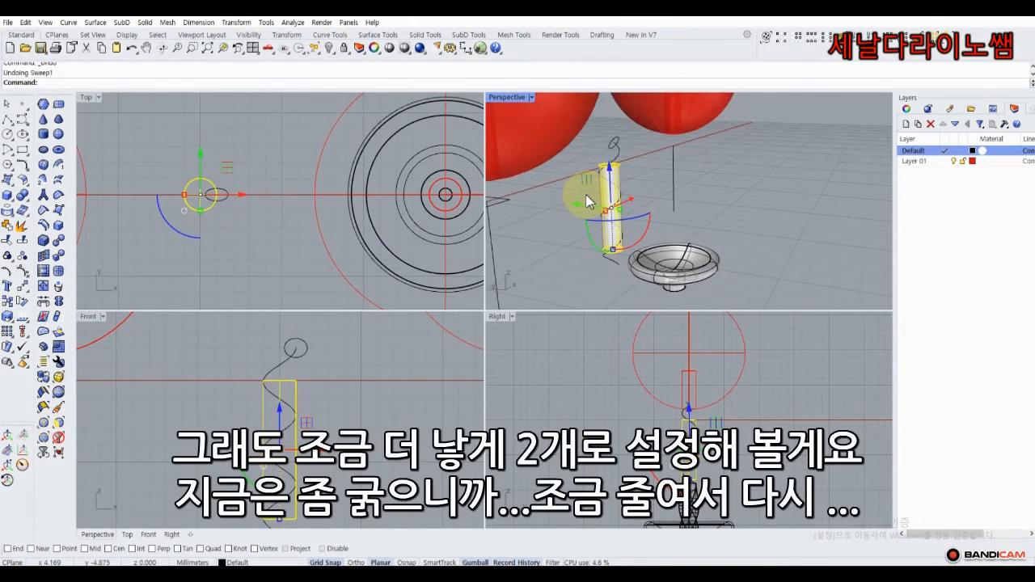
{"action": "left_click", "coordinate": [609, 150]}
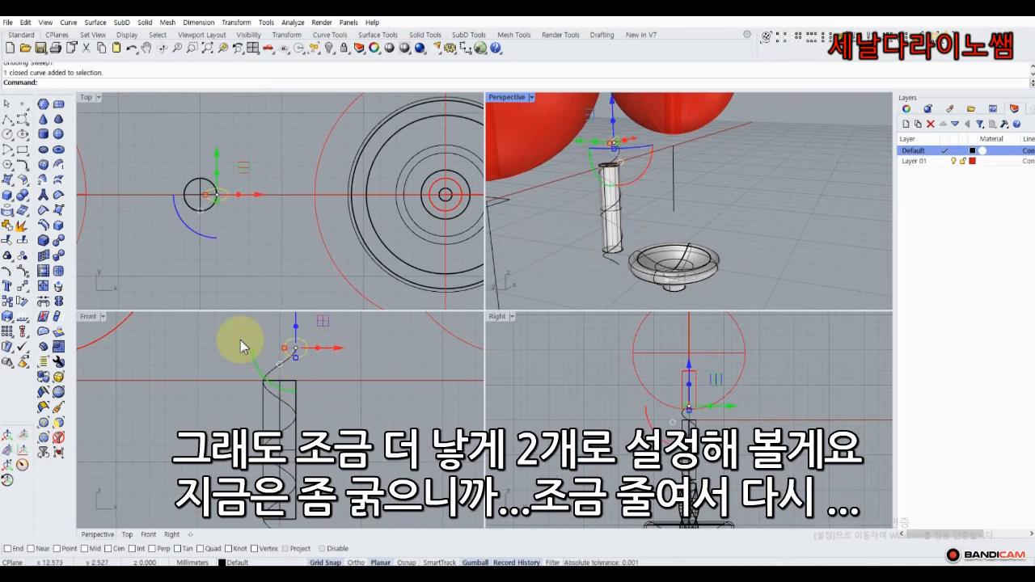
{"action": "key", "text": "Delete"}
Draw a smaller circle around the helix at its top end, with grid snap off.
{"action": "left_click", "coordinate": [12, 142]}
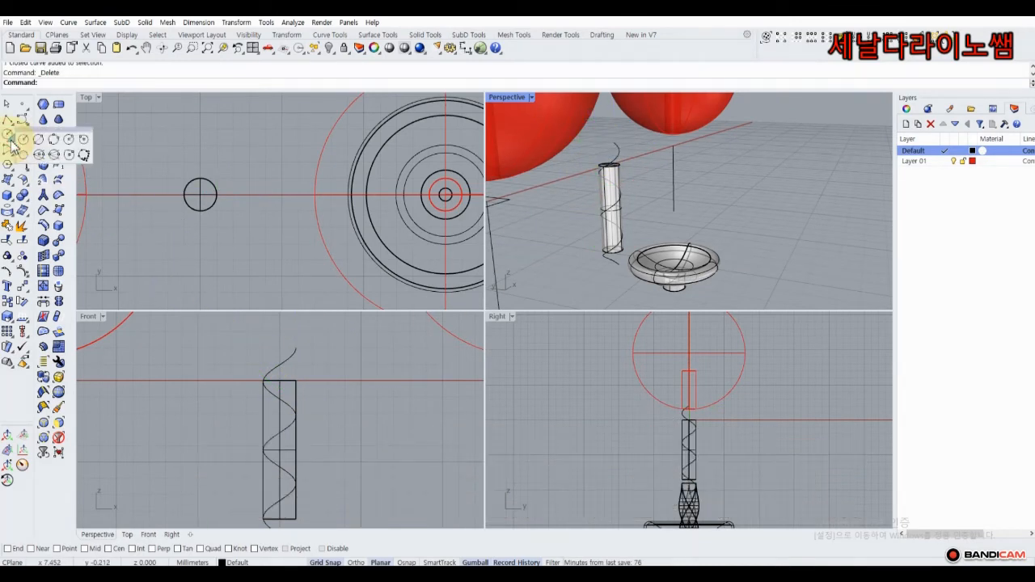
{"action": "left_click", "coordinate": [69, 140]}
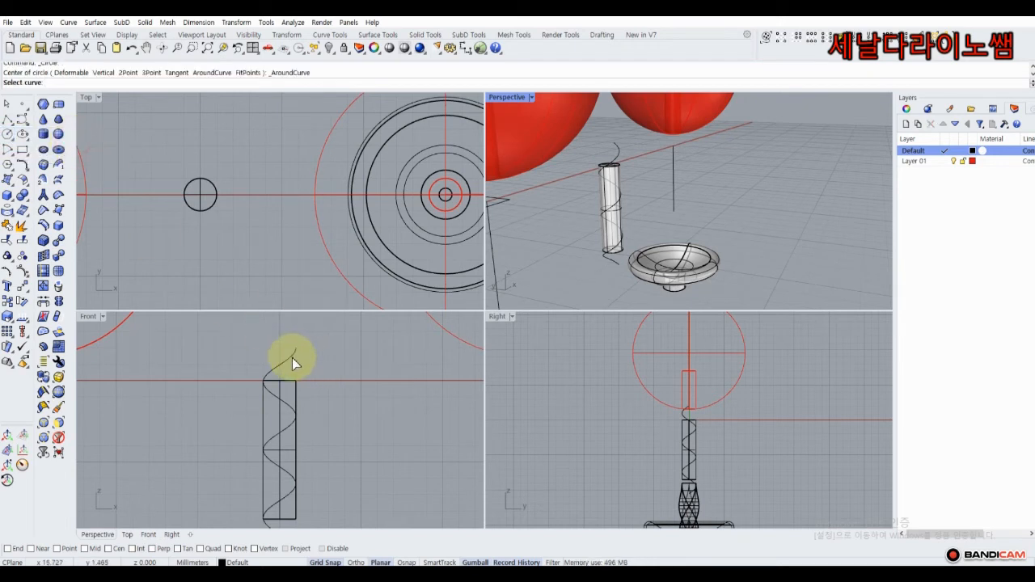
{"action": "left_click", "coordinate": [293, 363]}
{"action": "left_click", "coordinate": [295, 349]}
{"action": "scroll", "coordinate": [296, 348], "scroll_direction": "up", "scroll_amount": 5}
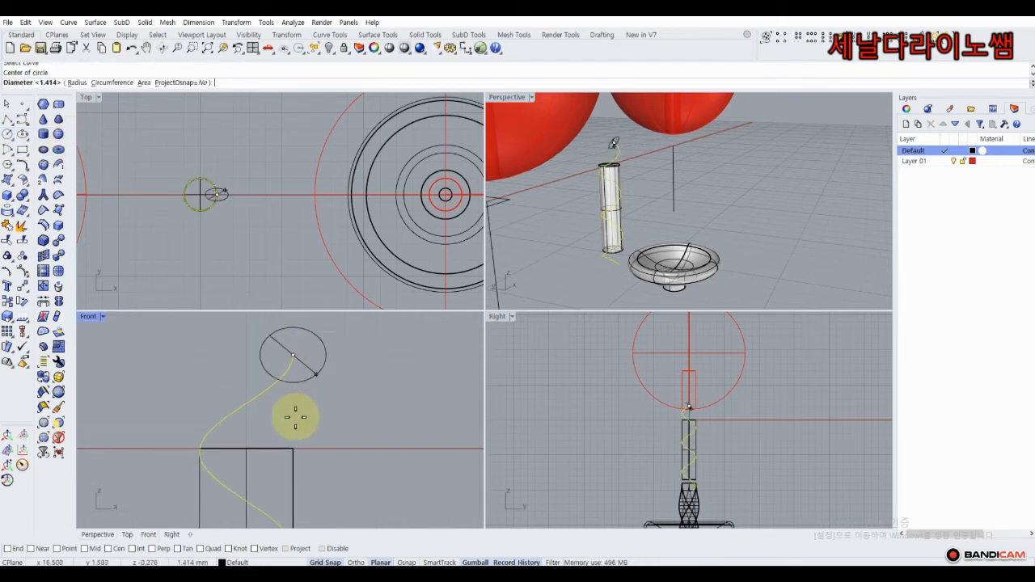
{"action": "left_click", "coordinate": [326, 562]}
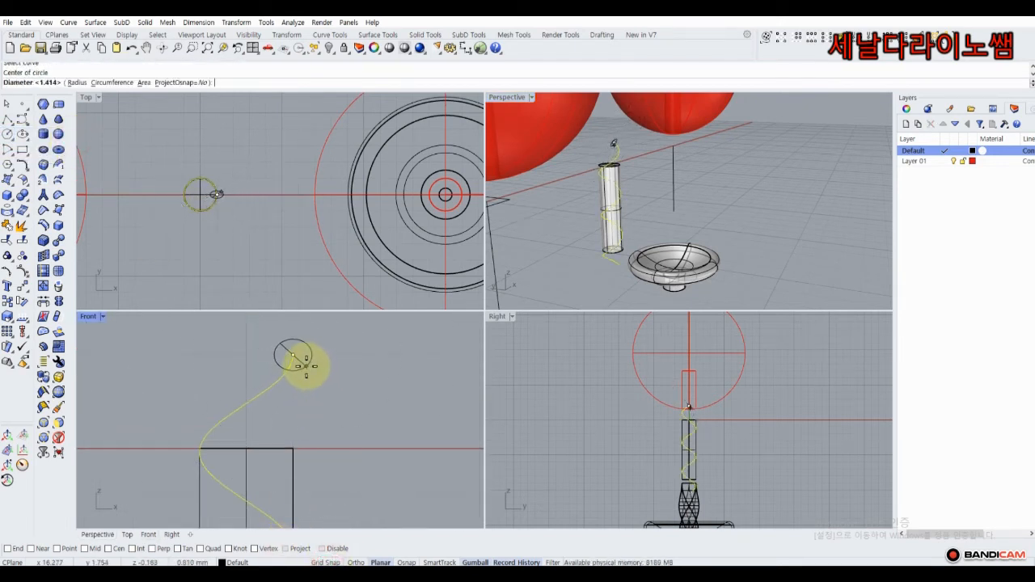
{"action": "left_click", "coordinate": [306, 364]}
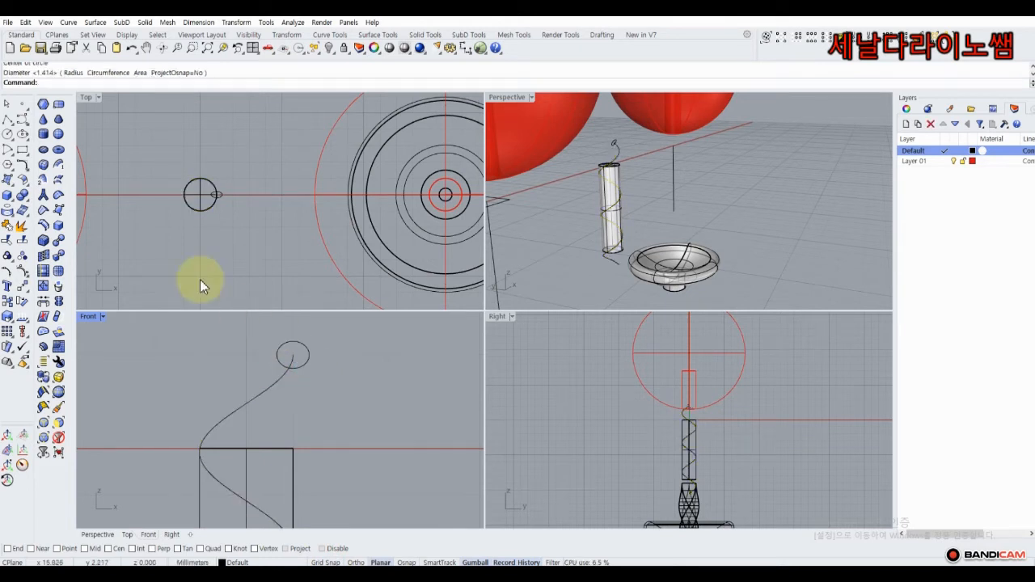
Sweep the small circle along the helix with Sweep1 to create a thinner tube.
{"action": "left_click", "coordinate": [14, 186]}
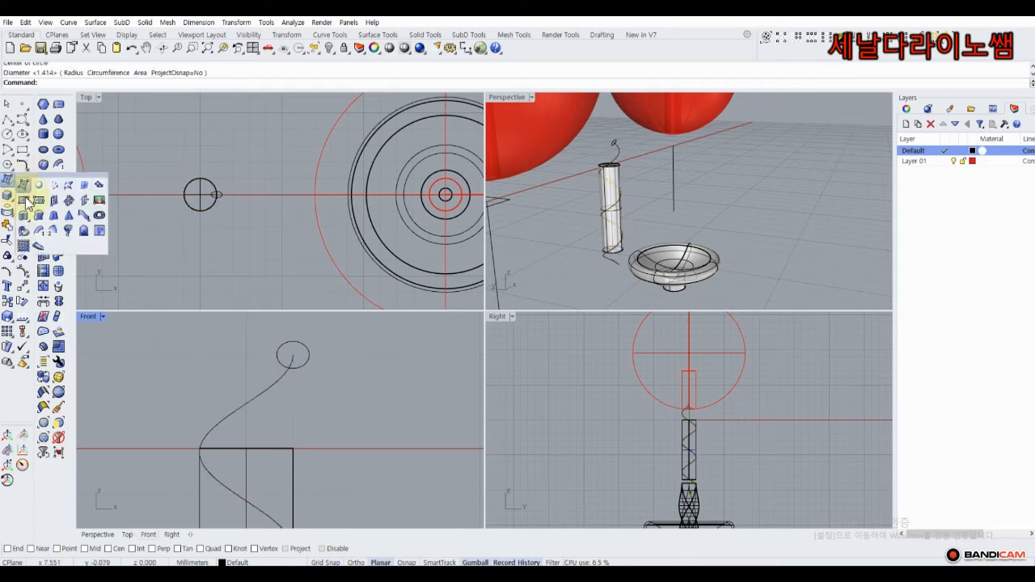
{"action": "left_click", "coordinate": [38, 233]}
{"action": "left_click", "coordinate": [276, 385]}
{"action": "left_click", "coordinate": [292, 368]}
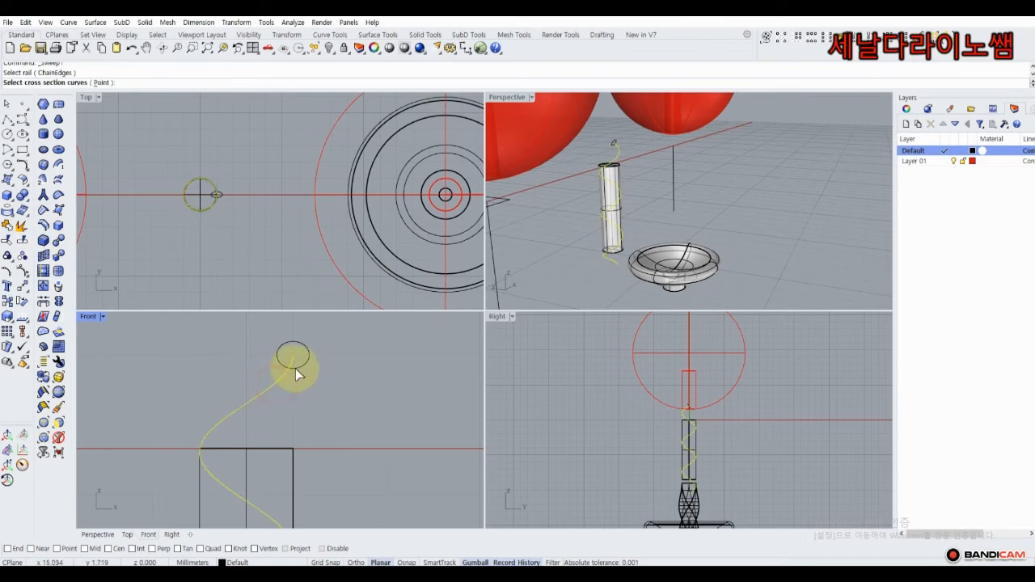
{"action": "right_click", "coordinate": [219, 347]}
{"action": "right_click", "coordinate": [218, 348]}
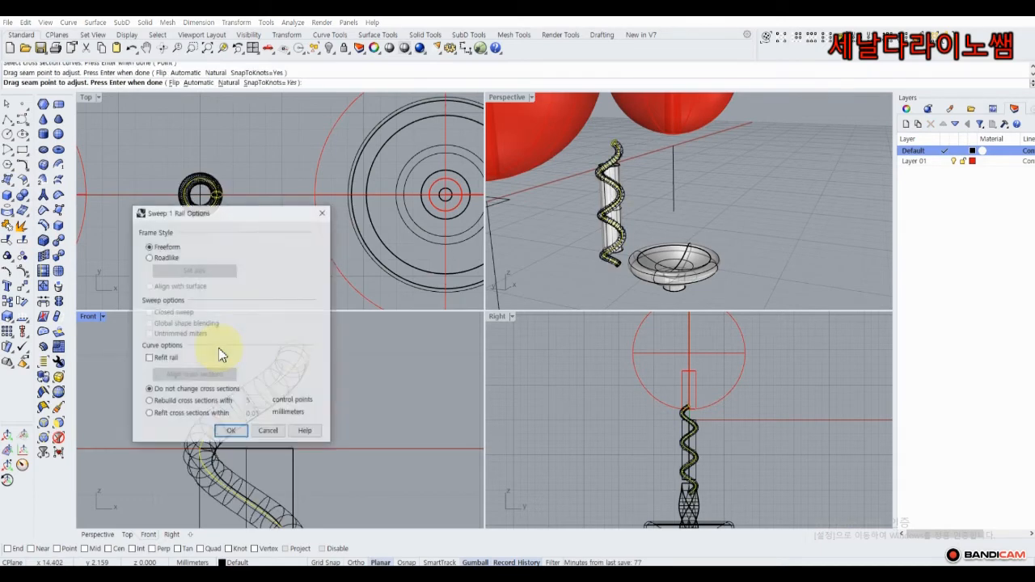
{"action": "left_click", "coordinate": [231, 432]}
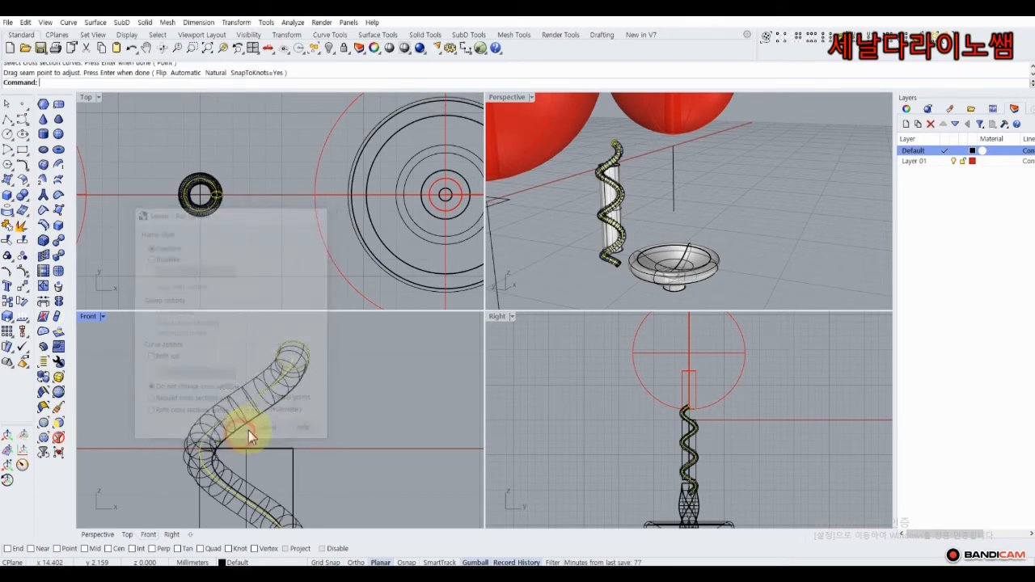
{"action": "left_click", "coordinate": [623, 161]}
Cap the thin tube into a solid and copy it rotated 180° about the column's centre.
{"action": "left_click", "coordinate": [27, 200]}
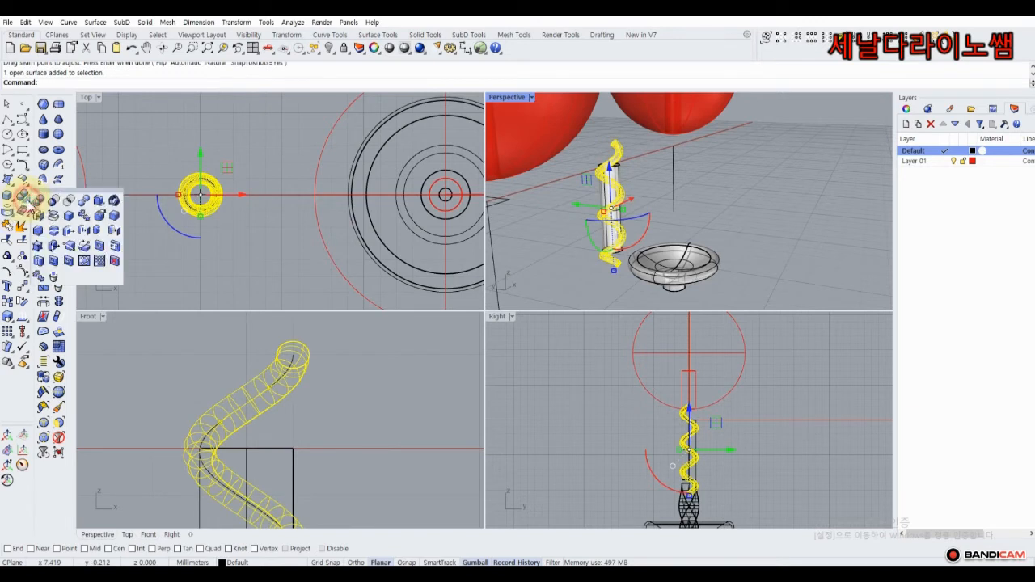
{"action": "left_click", "coordinate": [38, 217]}
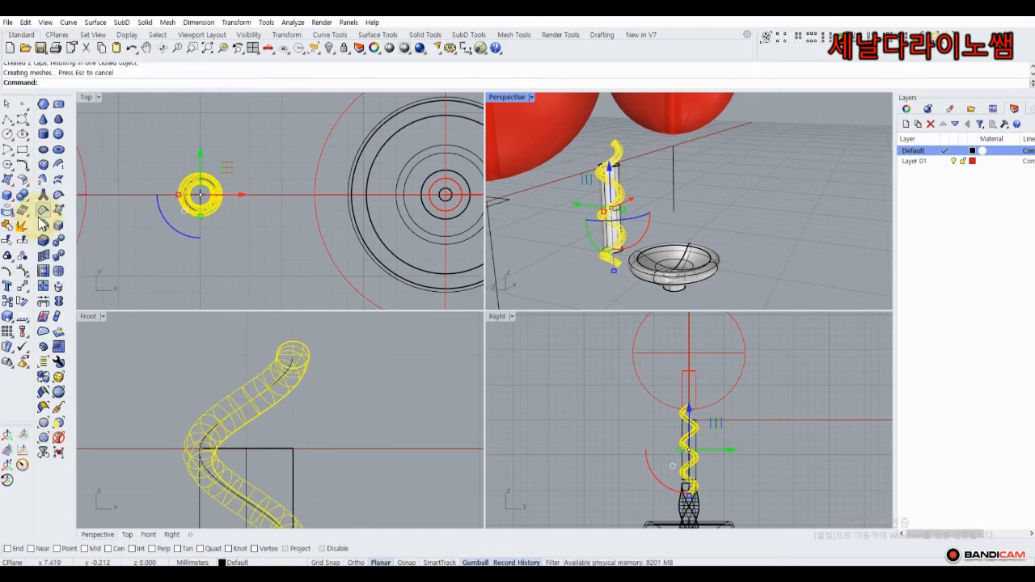
{"action": "left_click", "coordinate": [24, 304]}
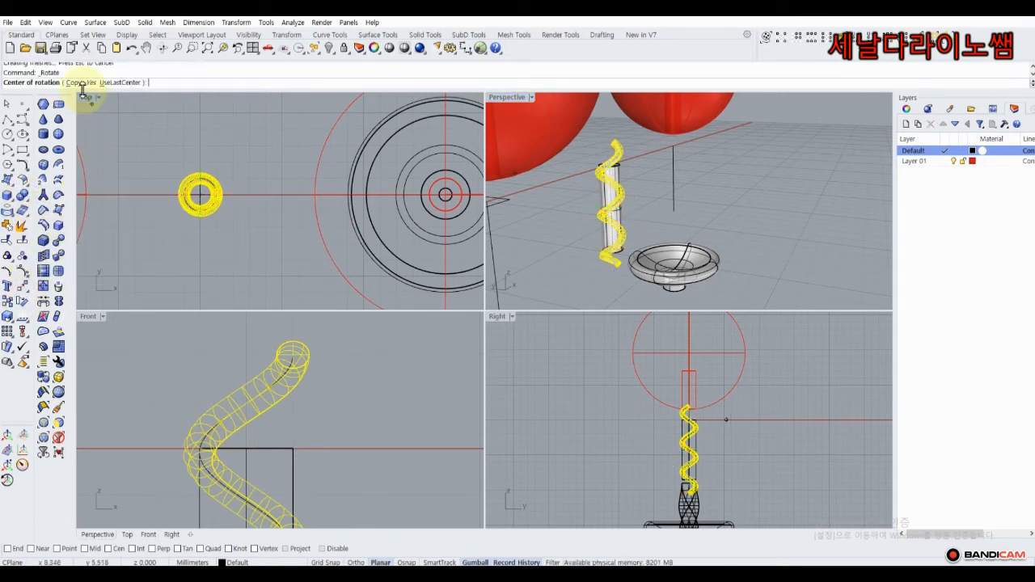
{"action": "scroll", "coordinate": [194, 196], "scroll_direction": "up", "scroll_amount": 4}
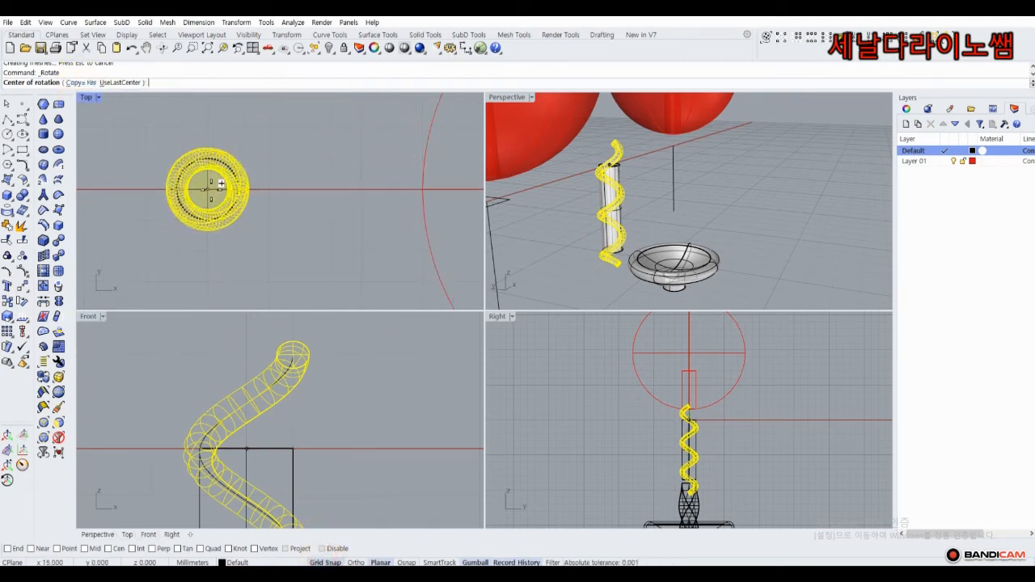
{"action": "left_click", "coordinate": [208, 190]}
{"action": "left_click", "coordinate": [207, 113]}
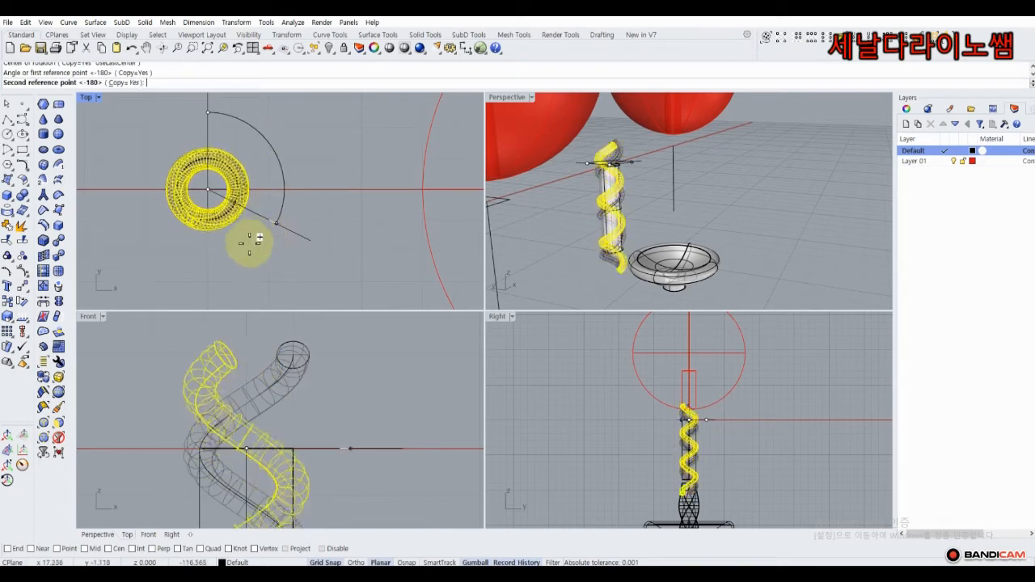
{"action": "left_click", "coordinate": [209, 262]}
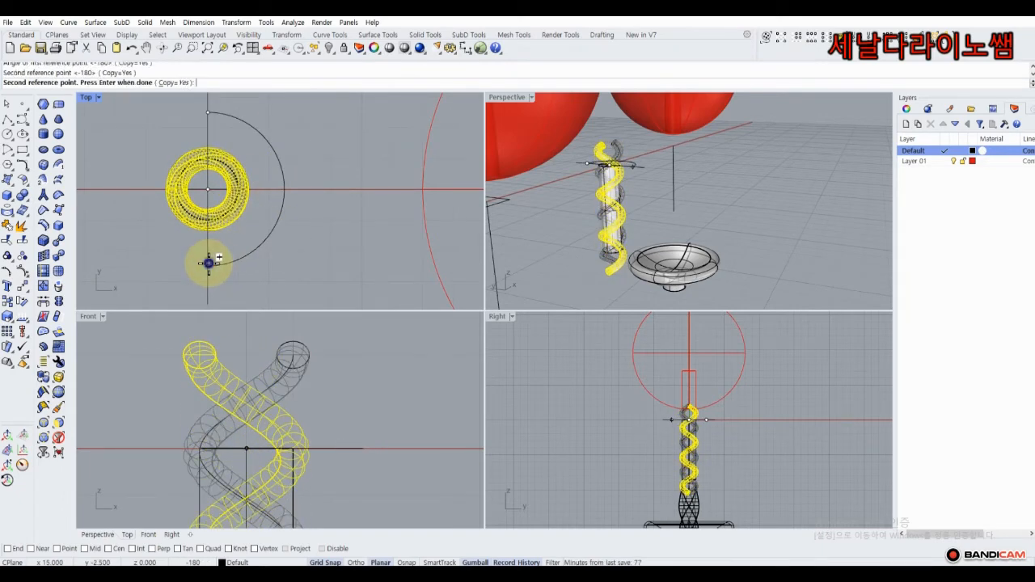
{"action": "right_click", "coordinate": [209, 263]}
{"action": "left_click", "coordinate": [573, 211]}
{"action": "left_click", "coordinate": [549, 185]}
{"action": "right_click_drag", "start_coordinate": [554, 190], "coordinate": [513, 199]}
{"action": "scroll", "coordinate": [586, 175], "scroll_direction": "up", "scroll_amount": 5}
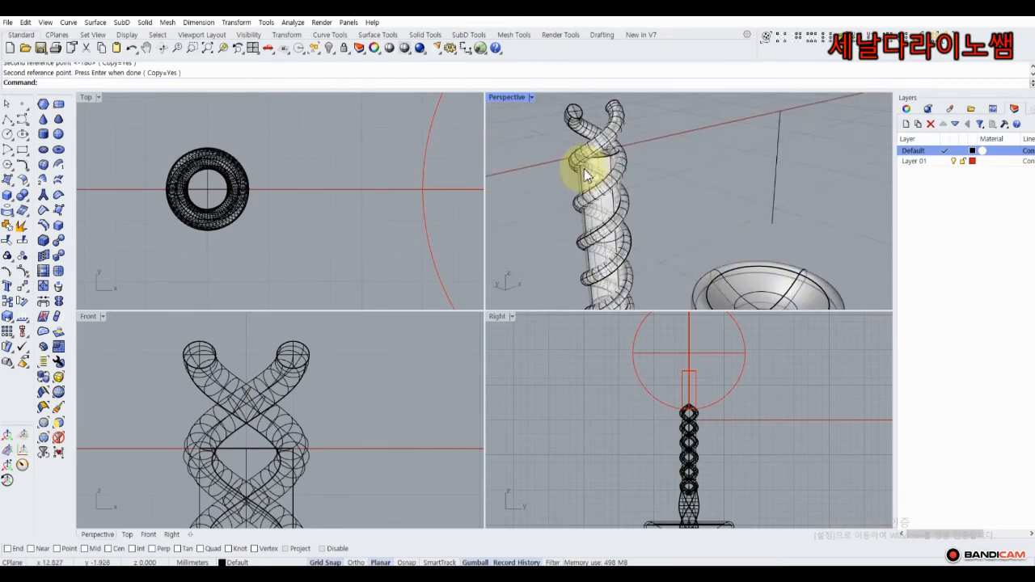
Subtract both thin spiral tubes from the column to carve double spiral grooves.
{"action": "scroll", "coordinate": [586, 174], "scroll_direction": "up", "scroll_amount": 2}
{"action": "left_click", "coordinate": [608, 169]}
{"action": "left_click", "coordinate": [613, 165]}
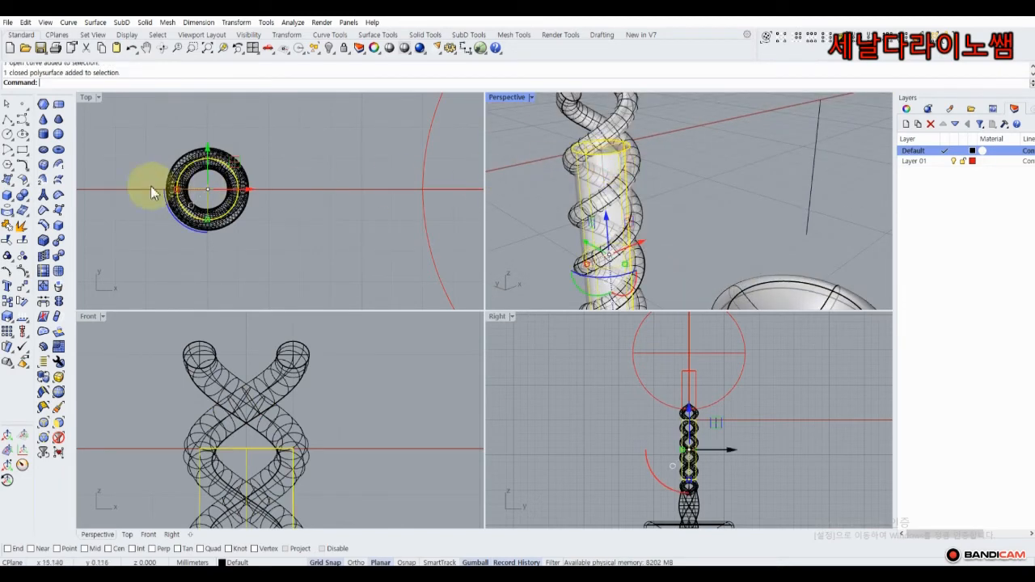
{"action": "left_click", "coordinate": [24, 196]}
{"action": "left_click", "coordinate": [84, 201]}
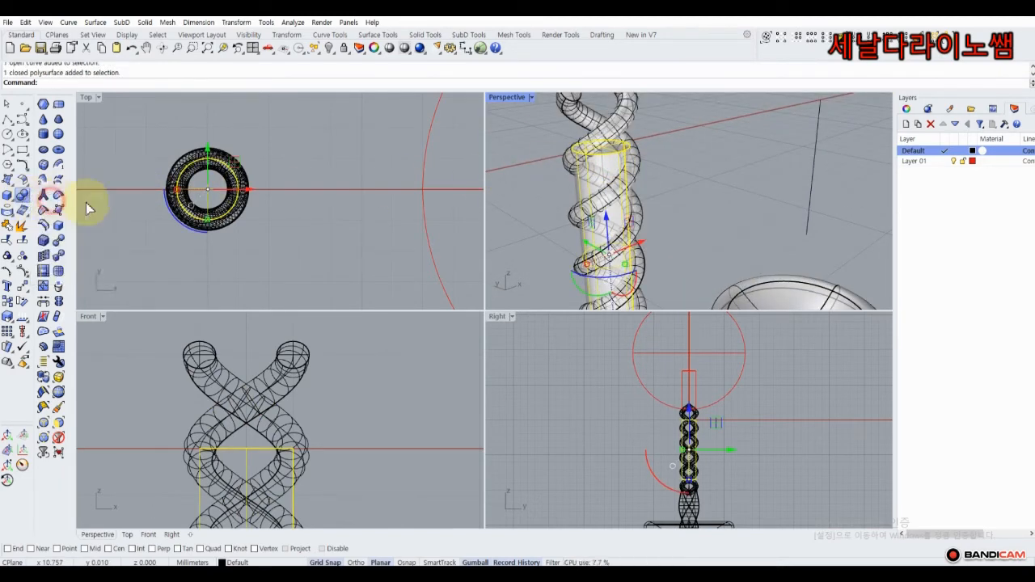
{"action": "left_click", "coordinate": [629, 113]}
{"action": "left_click", "coordinate": [536, 139]}
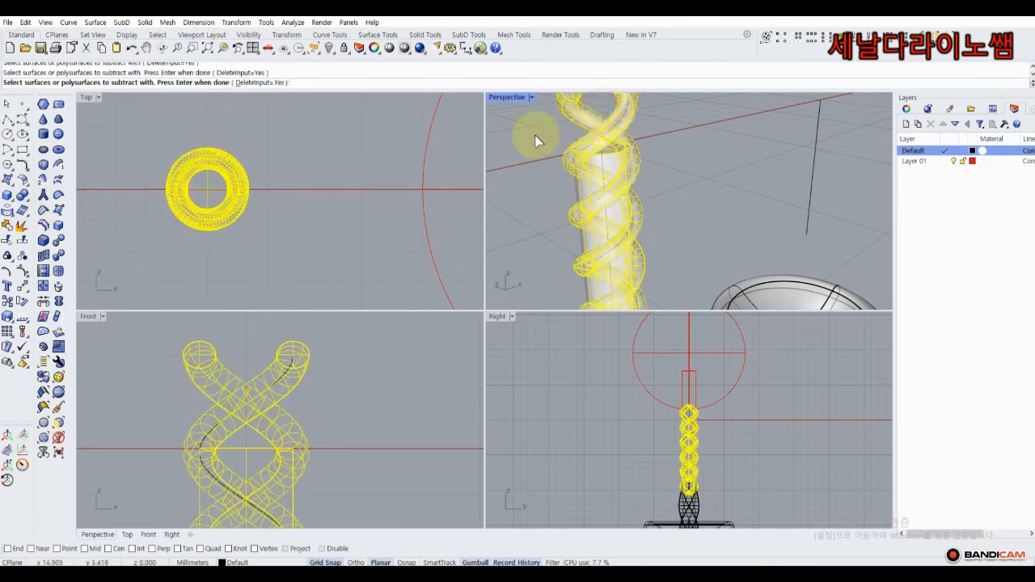
{"action": "key", "text": "Return"}
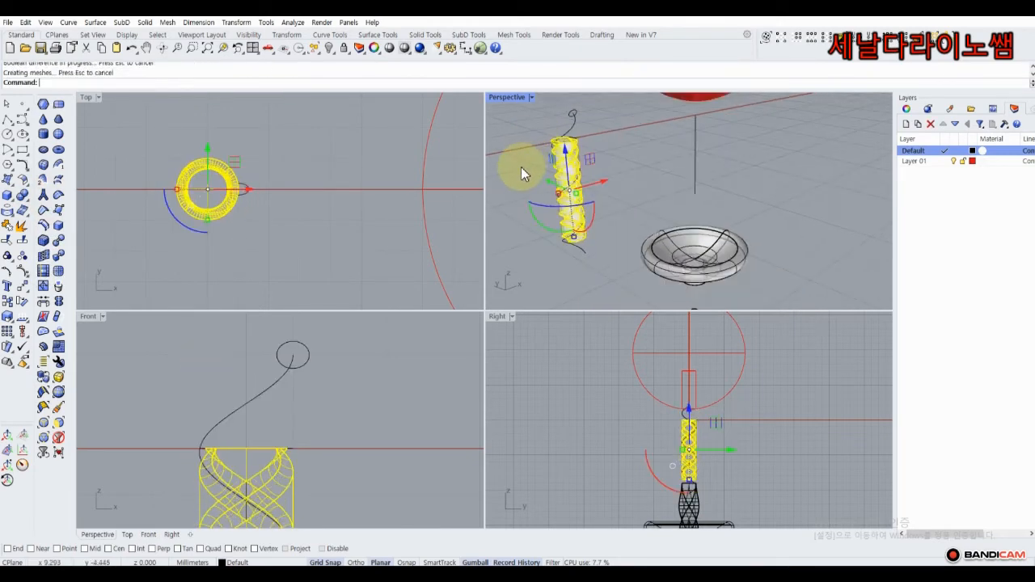
{"action": "right_click_drag", "start_coordinate": [521, 164], "coordinate": [710, 141]}
Delete the leftover helix curve and profile circle.
{"action": "left_click", "coordinate": [707, 140]}
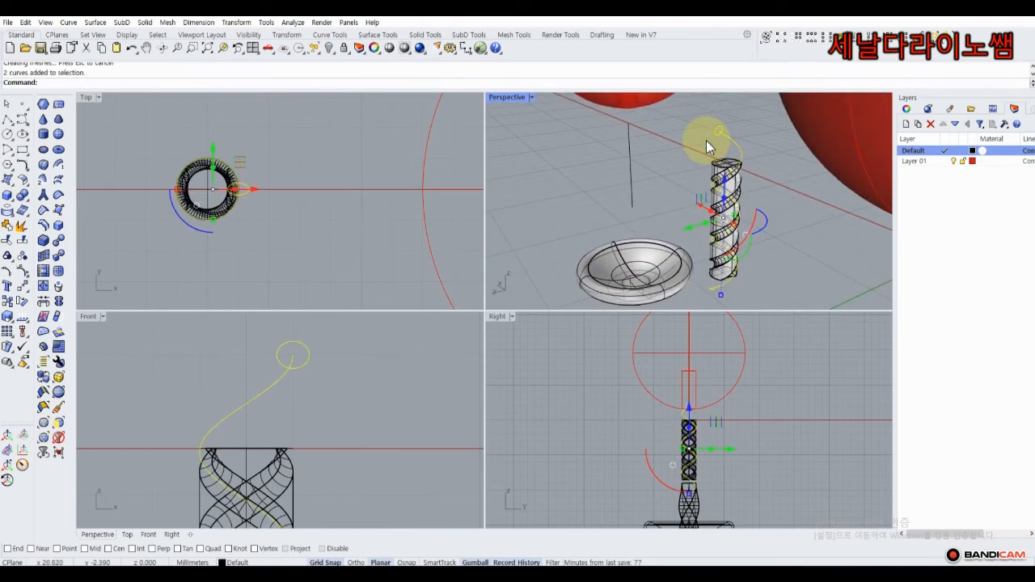
{"action": "key", "text": "Delete"}
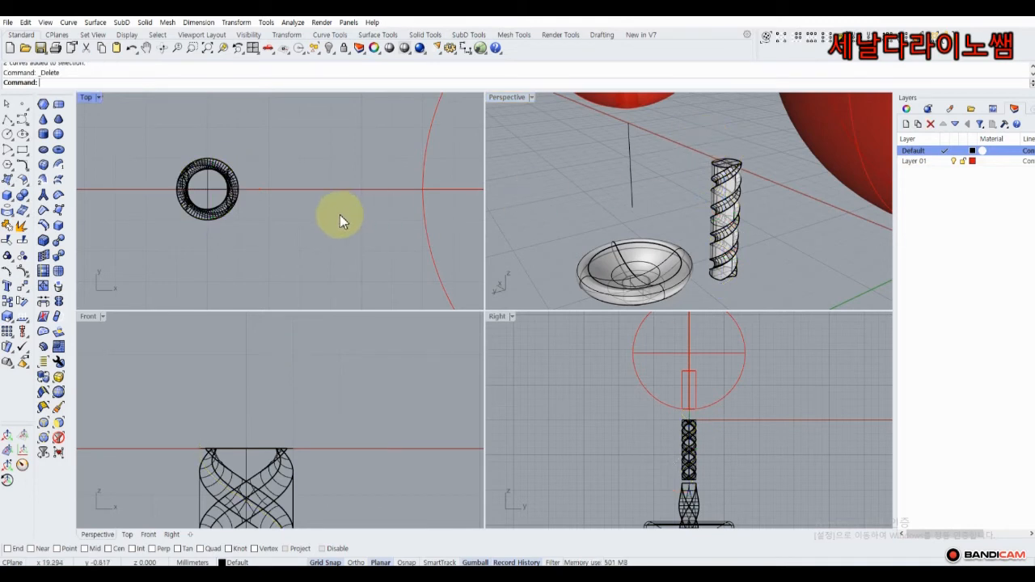
{"action": "scroll", "coordinate": [339, 214], "scroll_direction": "down", "scroll_amount": 5}
Move the grooved pin right and lower it into the second earring's cup.
{"action": "right_click_drag", "start_coordinate": [714, 232], "coordinate": [771, 158]}
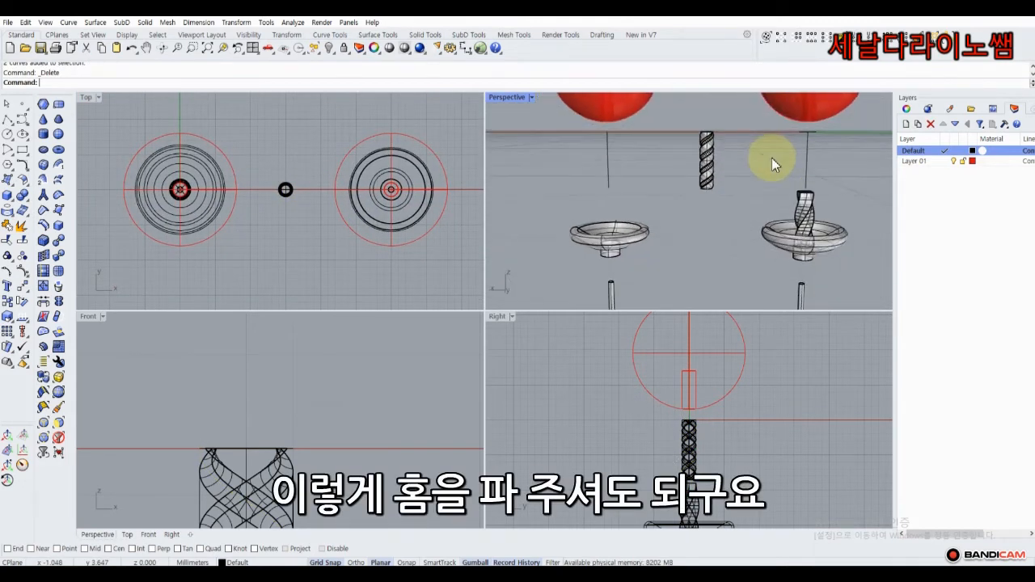
{"action": "left_click", "coordinate": [712, 162]}
{"action": "scroll", "coordinate": [382, 379], "scroll_direction": "down", "scroll_amount": 15}
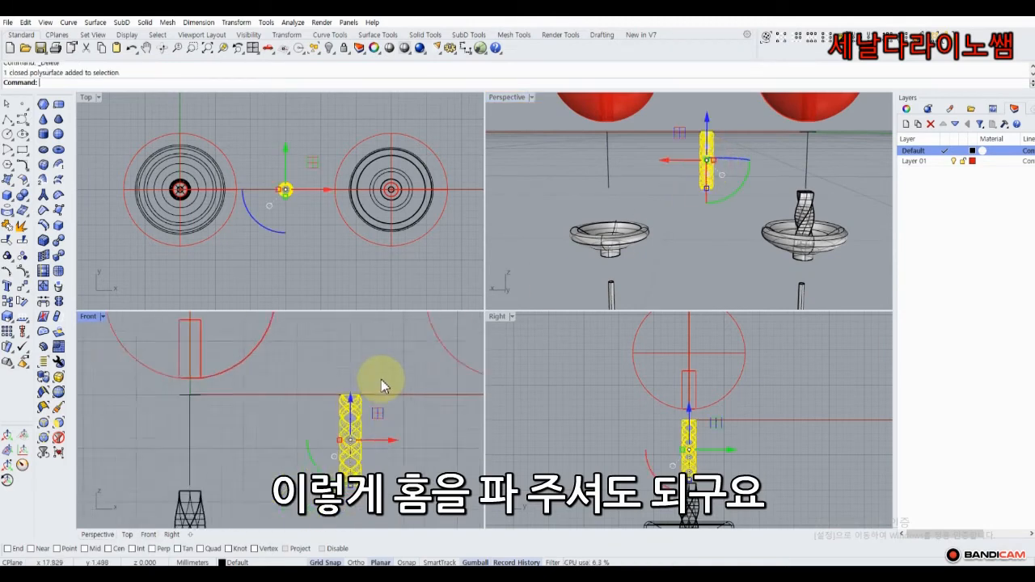
{"action": "right_click_drag", "start_coordinate": [391, 384], "coordinate": [264, 371]}
{"action": "left_click_drag", "start_coordinate": [277, 411], "coordinate": [404, 409]}
{"action": "left_click_drag", "start_coordinate": [358, 369], "coordinate": [359, 450]}
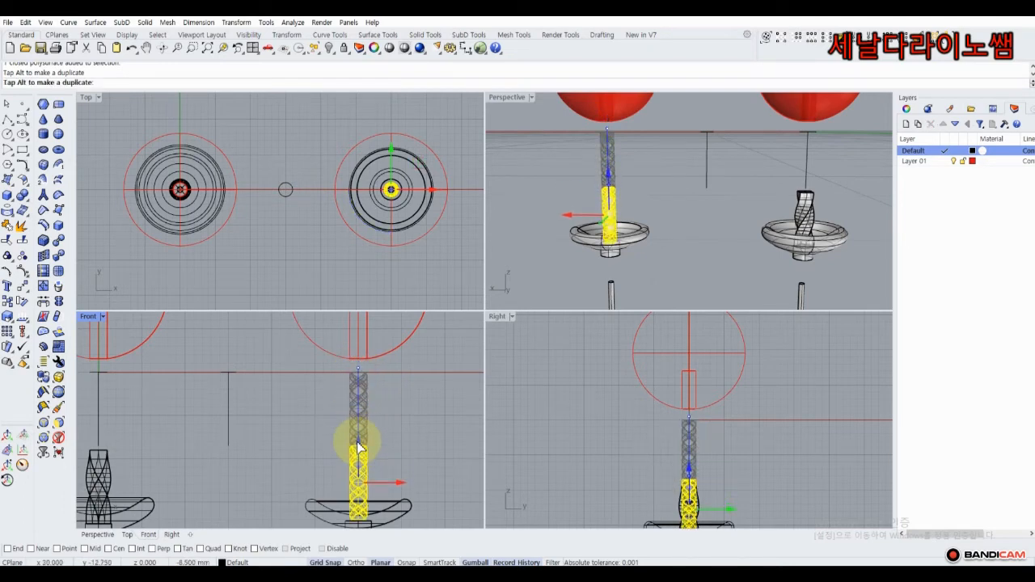
{"action": "left_click", "coordinate": [404, 416]}
Maximize the perspective view and orbit to compare both earrings' pins.
{"action": "scroll", "coordinate": [684, 208], "scroll_direction": "down", "scroll_amount": 6}
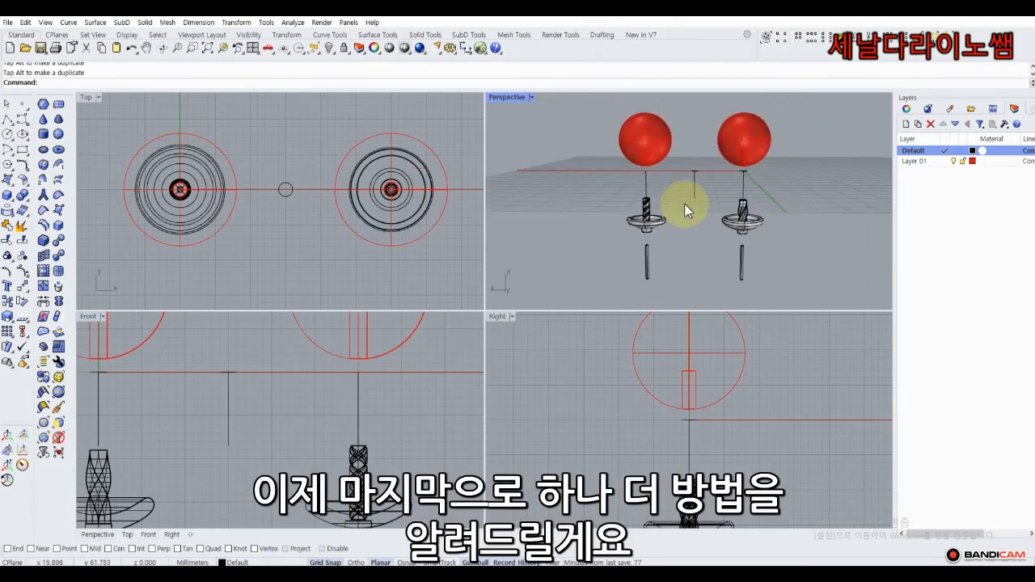
{"action": "right_click_drag", "start_coordinate": [684, 206], "coordinate": [640, 231]}
{"action": "scroll", "coordinate": [640, 208], "scroll_direction": "up", "scroll_amount": 9}
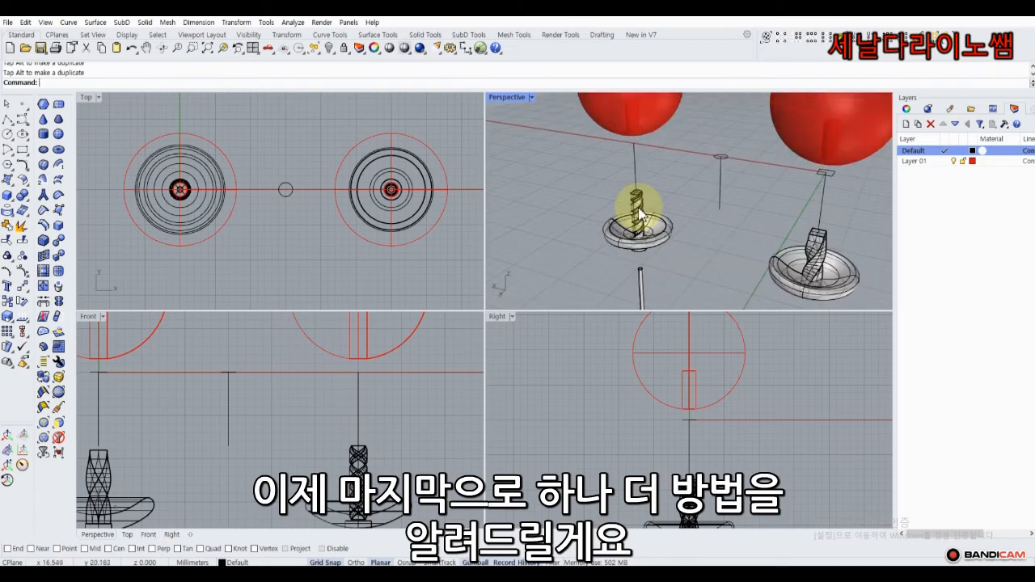
{"action": "double_click", "coordinate": [504, 99]}
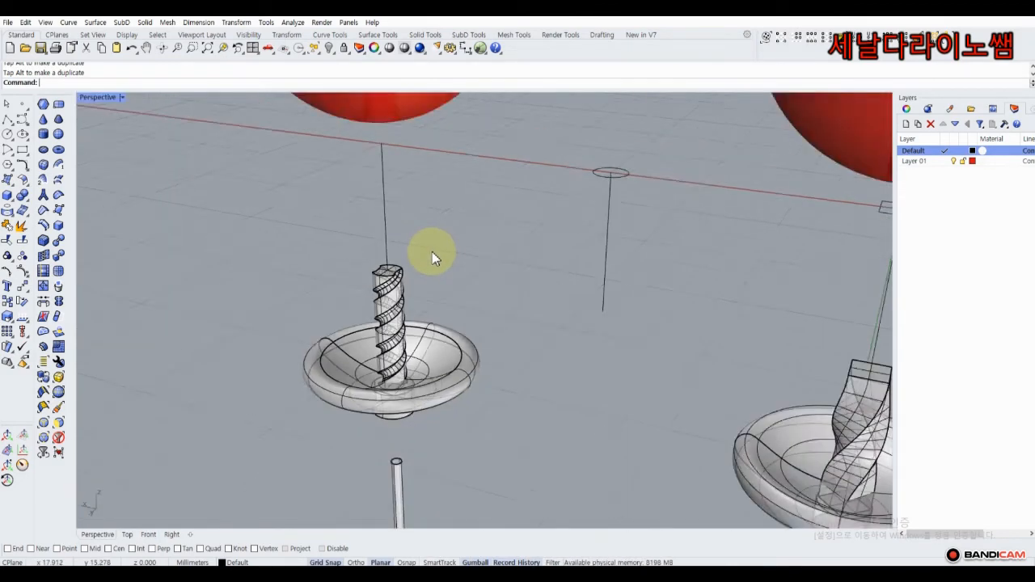
{"action": "scroll", "coordinate": [432, 251], "scroll_direction": "down", "scroll_amount": 5}
{"action": "right_click_drag", "start_coordinate": [413, 234], "coordinate": [444, 240]}
{"action": "scroll", "coordinate": [499, 194], "scroll_direction": "up", "scroll_amount": 5}
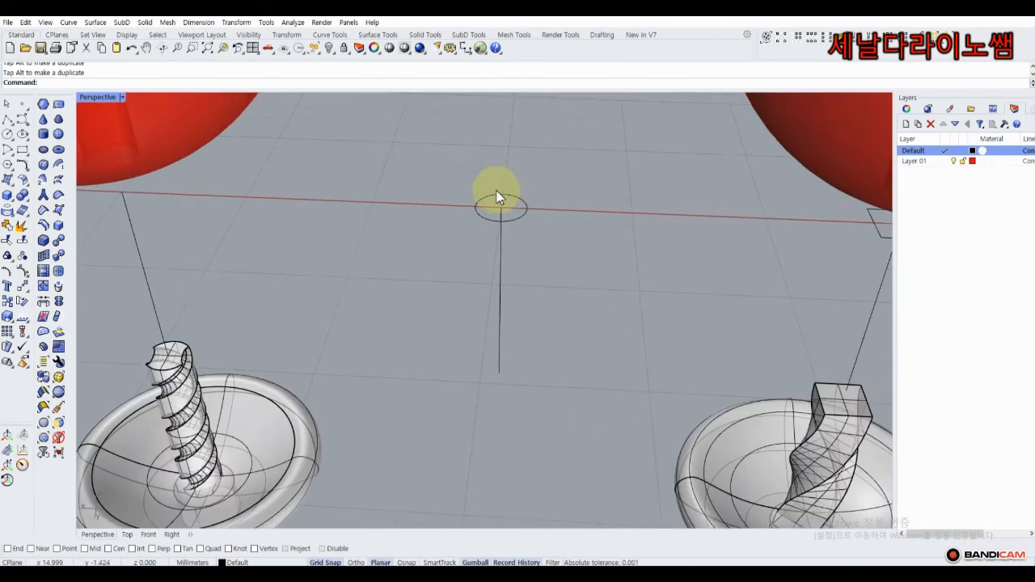
Draw a small circle centred on the larger circle's top quadrant.
{"action": "double_click", "coordinate": [95, 98]}
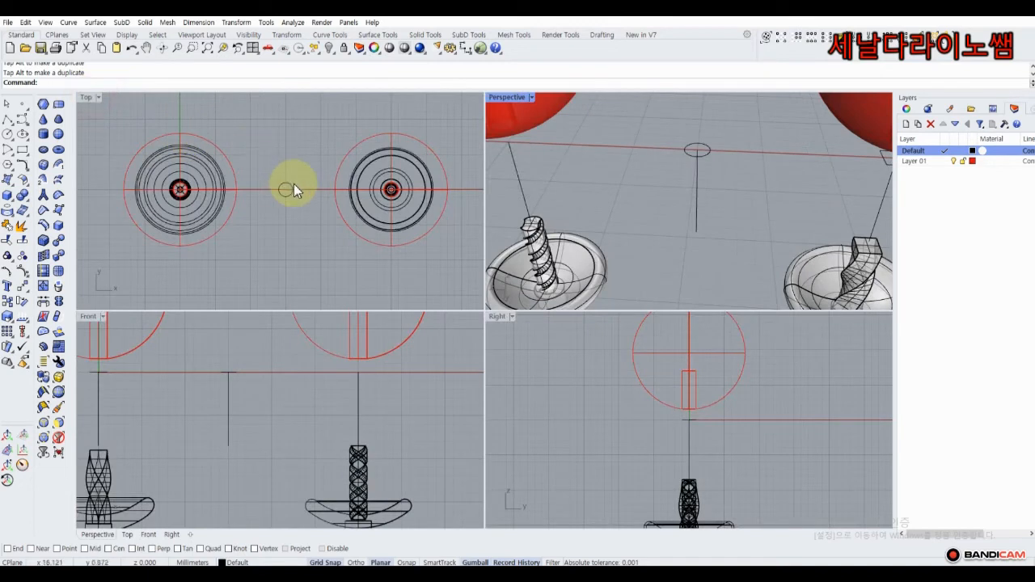
{"action": "scroll", "coordinate": [294, 184], "scroll_direction": "up", "scroll_amount": 5}
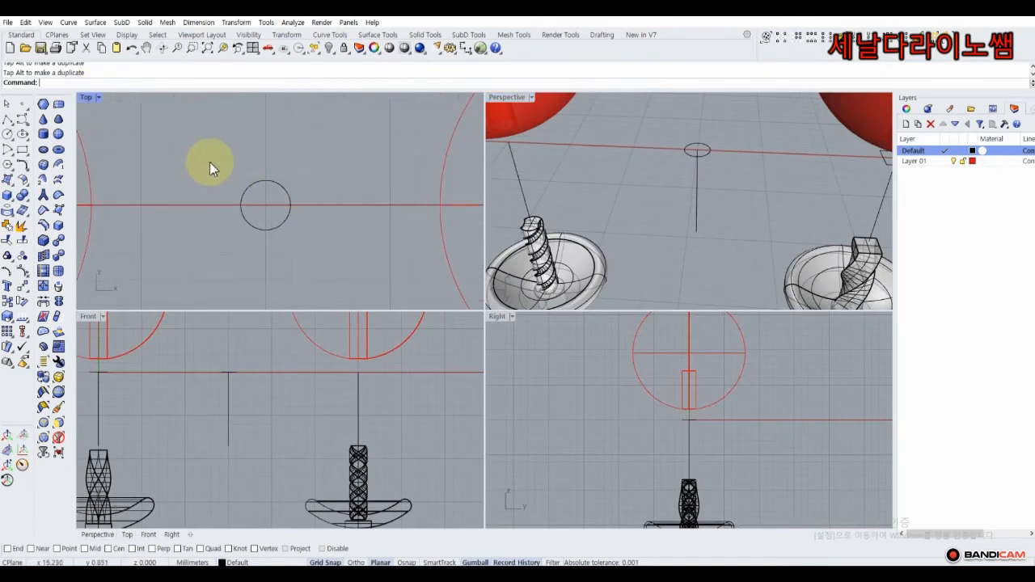
{"action": "left_click", "coordinate": [8, 136]}
{"action": "scroll", "coordinate": [312, 167], "scroll_direction": "up", "scroll_amount": 4}
{"action": "left_click", "coordinate": [359, 149]}
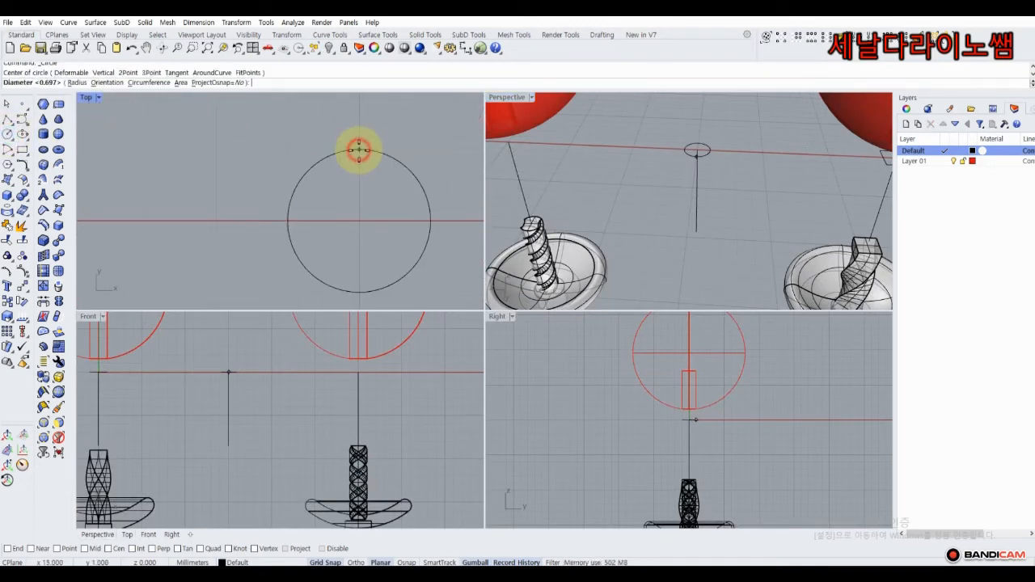
{"action": "left_click", "coordinate": [391, 131]}
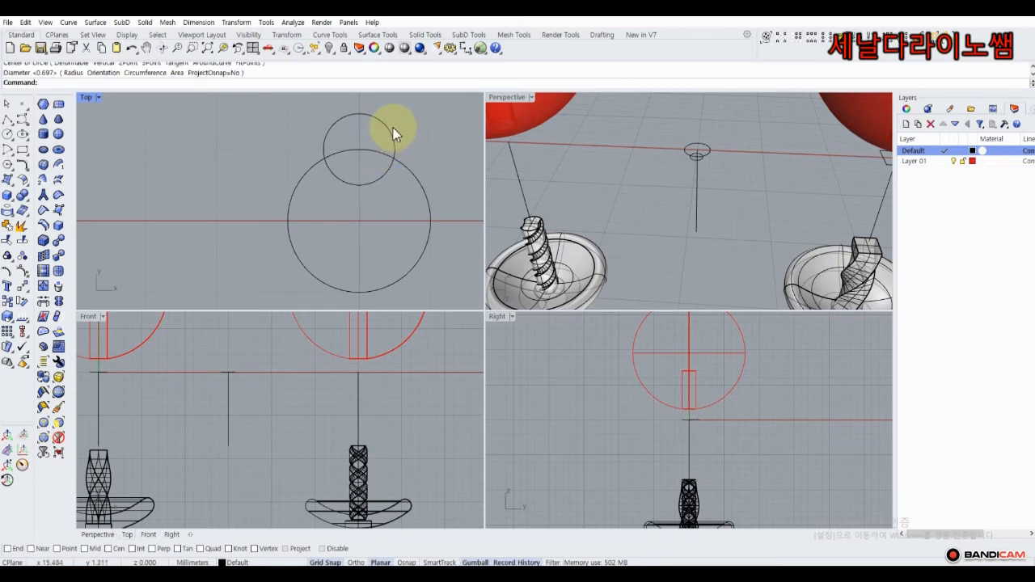
Polar-array the small circle about the larger circle's centre into 3 copies over 360°.
{"action": "left_click", "coordinate": [393, 127]}
{"action": "left_click", "coordinate": [30, 297]}
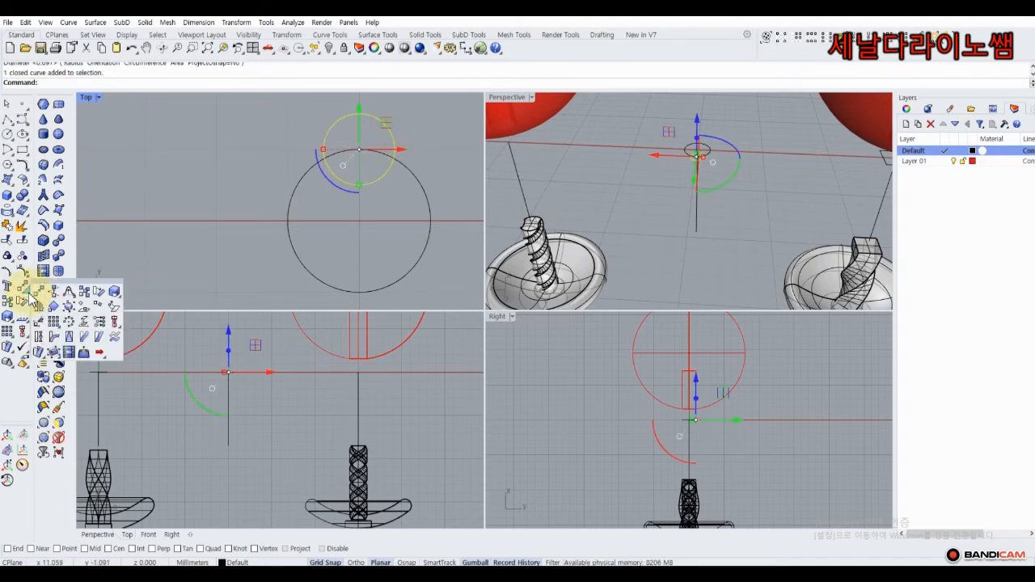
{"action": "left_click", "coordinate": [68, 322]}
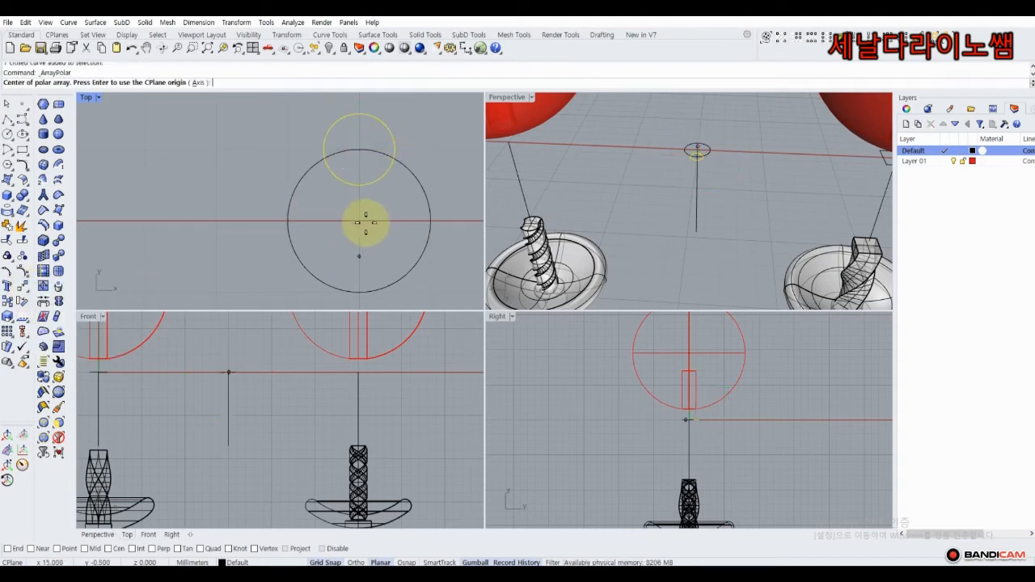
{"action": "left_click", "coordinate": [366, 220]}
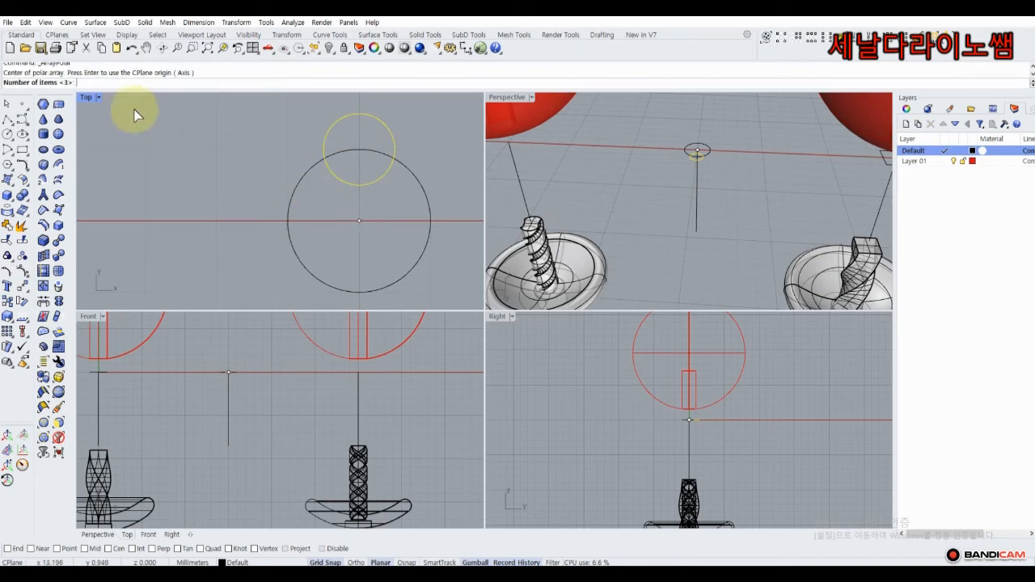
{"action": "key", "text": "Return"}
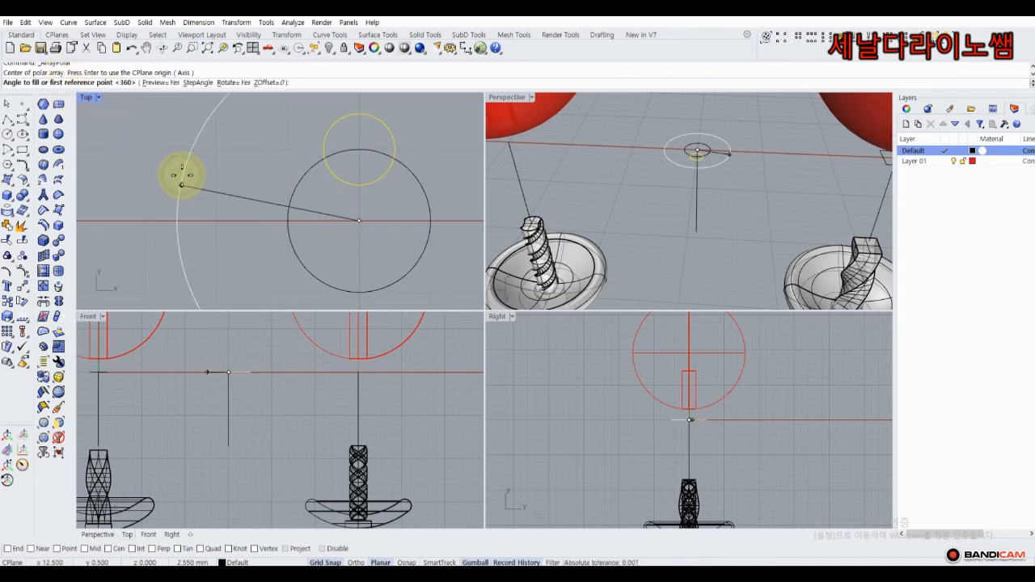
{"action": "key", "text": "Return"}
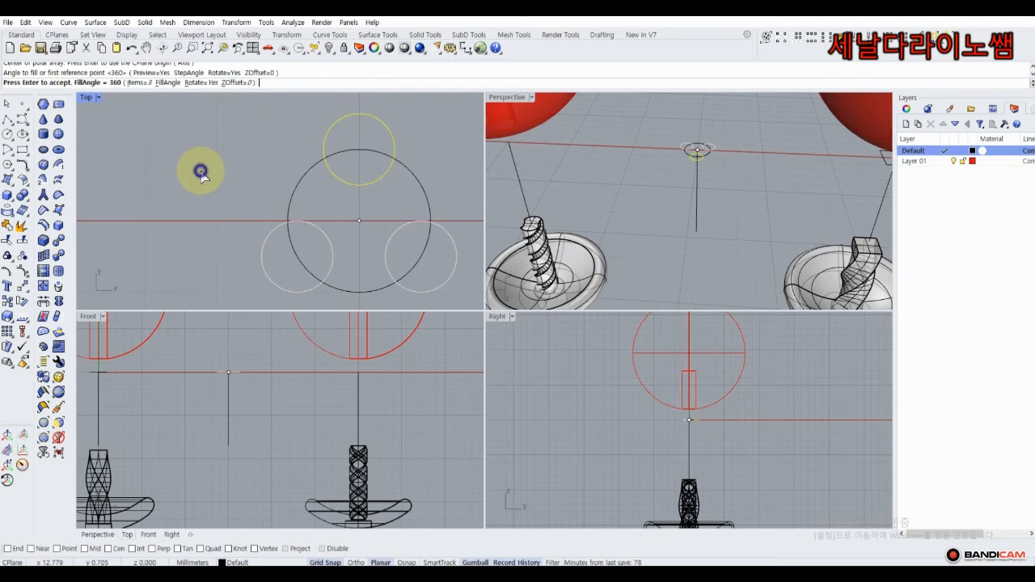
{"action": "right_click", "coordinate": [201, 172]}
{"action": "left_click", "coordinate": [199, 160]}
{"action": "scroll", "coordinate": [295, 183], "scroll_direction": "down", "scroll_amount": 6}
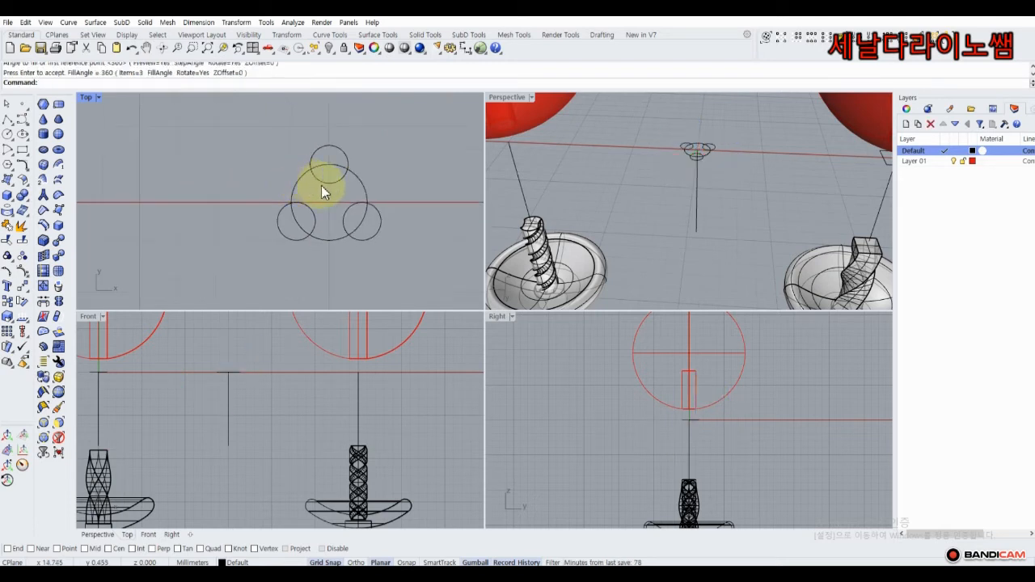
Extrude the larger circle about 8 mm downward into a tube and cap its ends.
{"action": "left_click", "coordinate": [364, 176]}
{"action": "scroll", "coordinate": [267, 360], "scroll_direction": "down", "scroll_amount": 3}
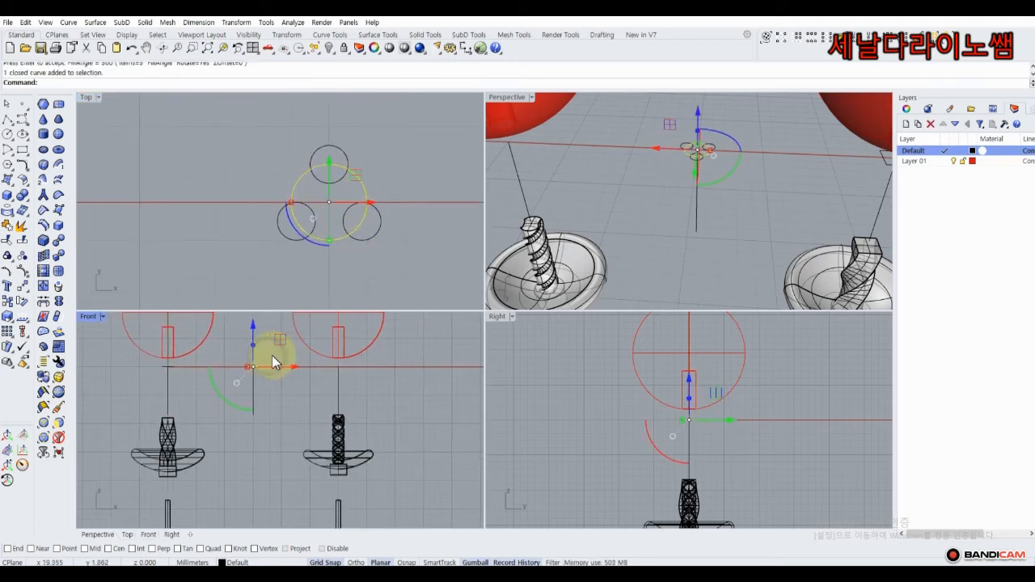
{"action": "left_click_drag", "start_coordinate": [253, 345], "coordinate": [244, 386]}
{"action": "left_click", "coordinate": [238, 273]}
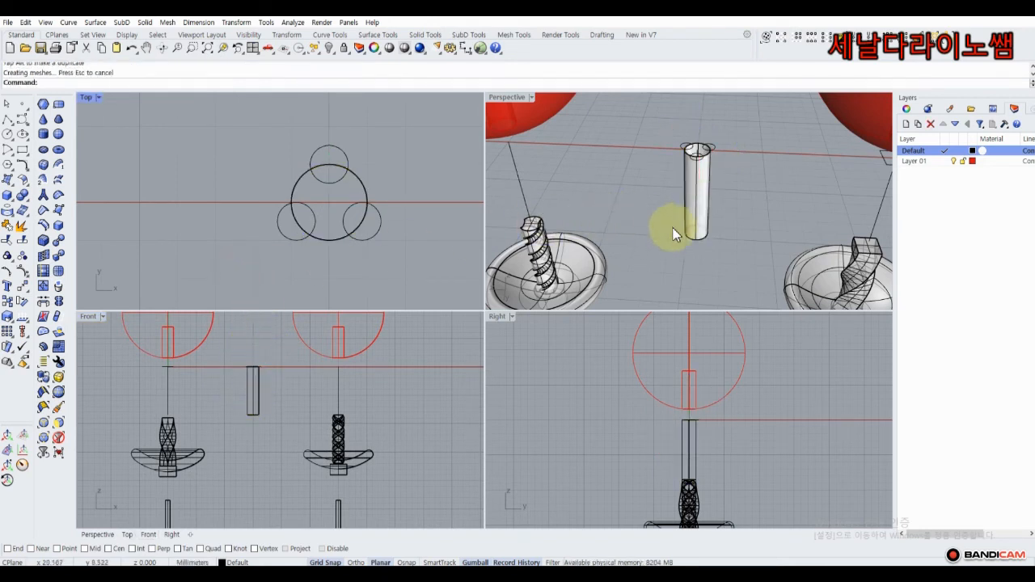
{"action": "left_click", "coordinate": [704, 212]}
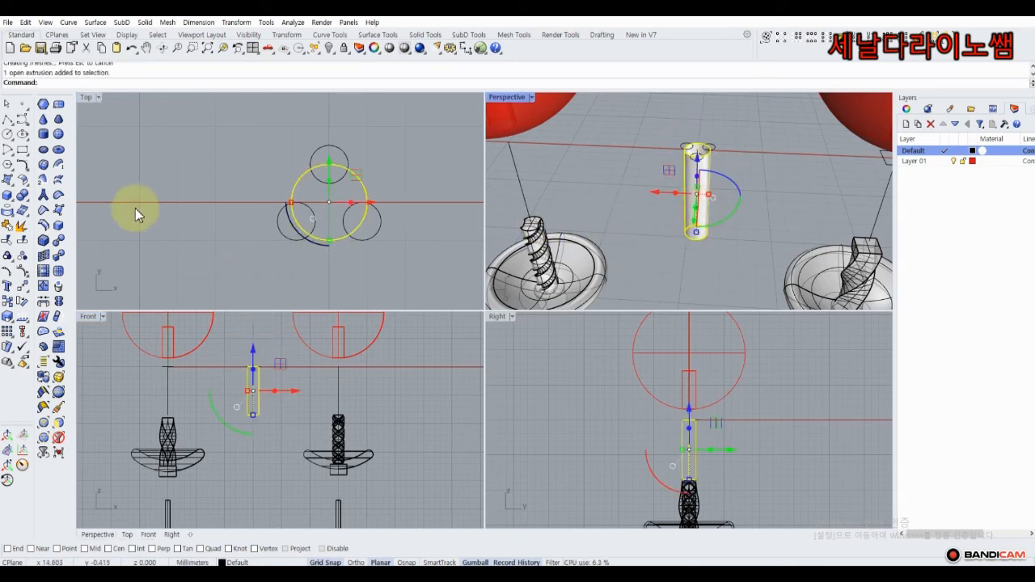
{"action": "left_click", "coordinate": [30, 205]}
{"action": "left_click", "coordinate": [35, 212]}
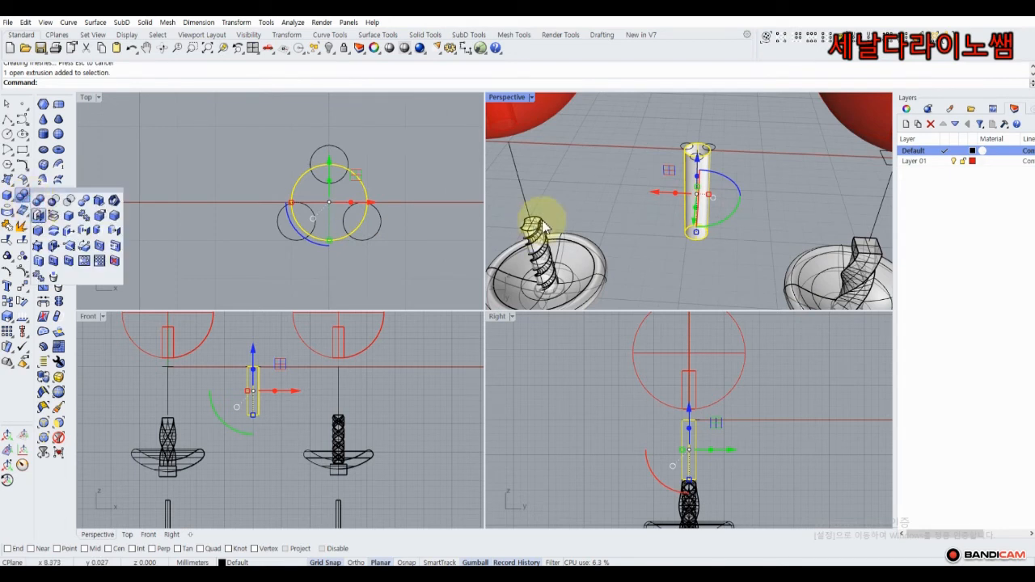
{"action": "left_click", "coordinate": [572, 191]}
Select the three small circles and lift them above the tube with the gumball.
{"action": "scroll", "coordinate": [676, 135], "scroll_direction": "up", "scroll_amount": 6}
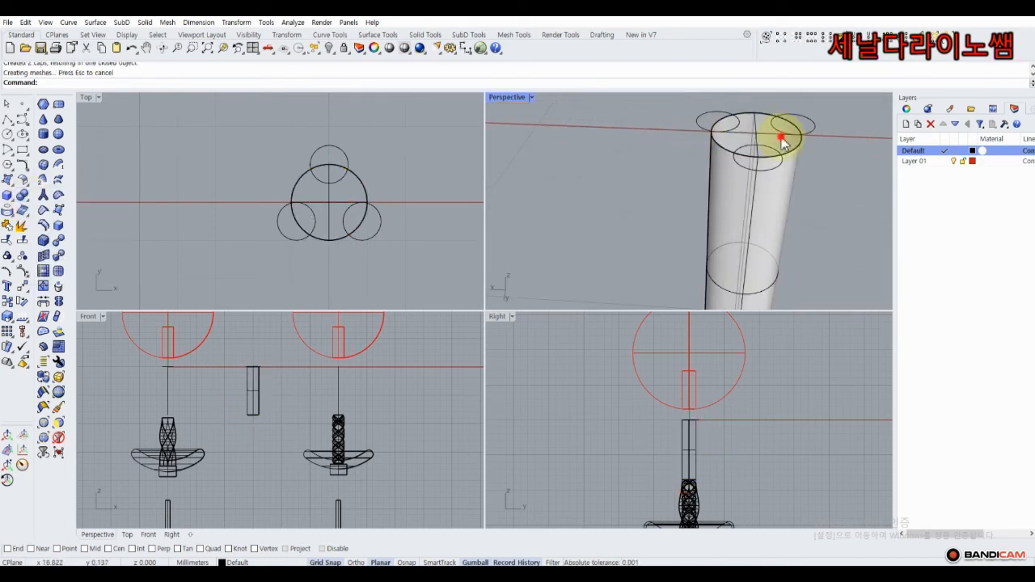
{"action": "left_click", "coordinate": [807, 125]}
{"action": "left_click", "coordinate": [704, 123], "text": "shift"}
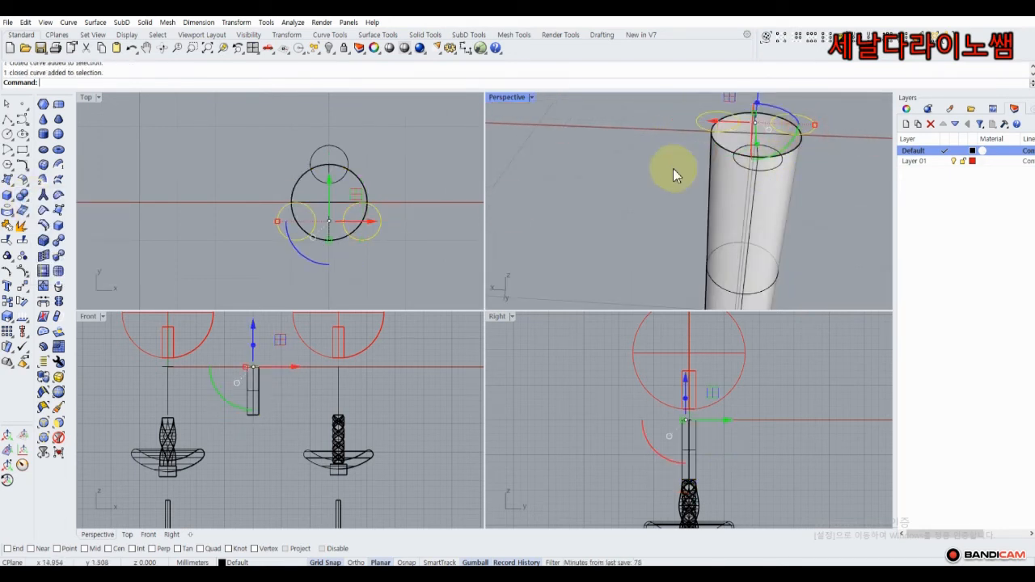
{"action": "left_click", "coordinate": [349, 161], "text": "shift"}
{"action": "right_click_drag", "start_coordinate": [258, 359], "coordinate": [256, 380]}
{"action": "left_click_drag", "start_coordinate": [250, 346], "coordinate": [250, 336]}
{"action": "left_click", "coordinate": [224, 354]}
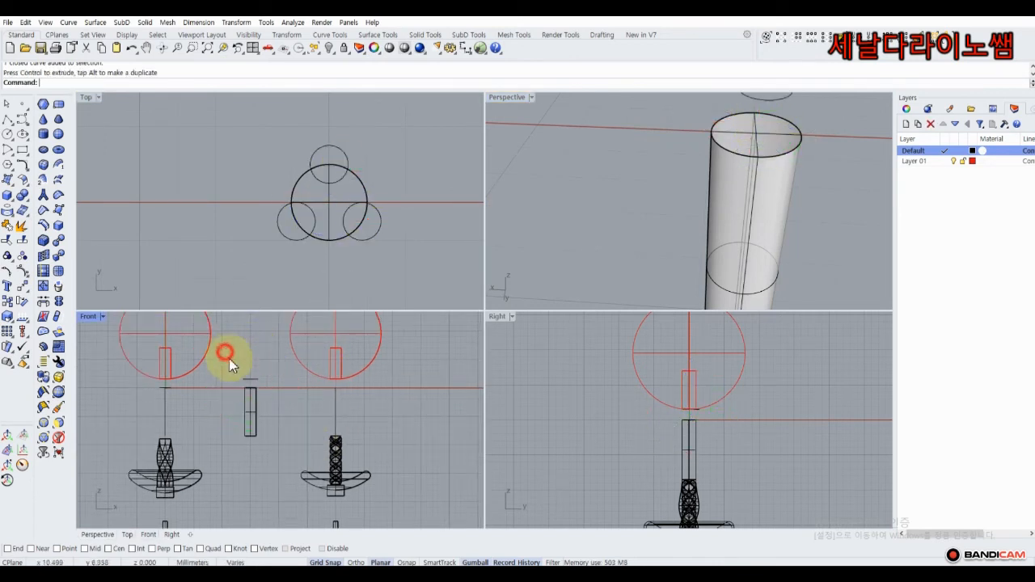
Extrude the three small circles down into thin tubes overlapping the central pin.
{"action": "left_click_drag", "start_coordinate": [230, 369], "coordinate": [250, 427]}
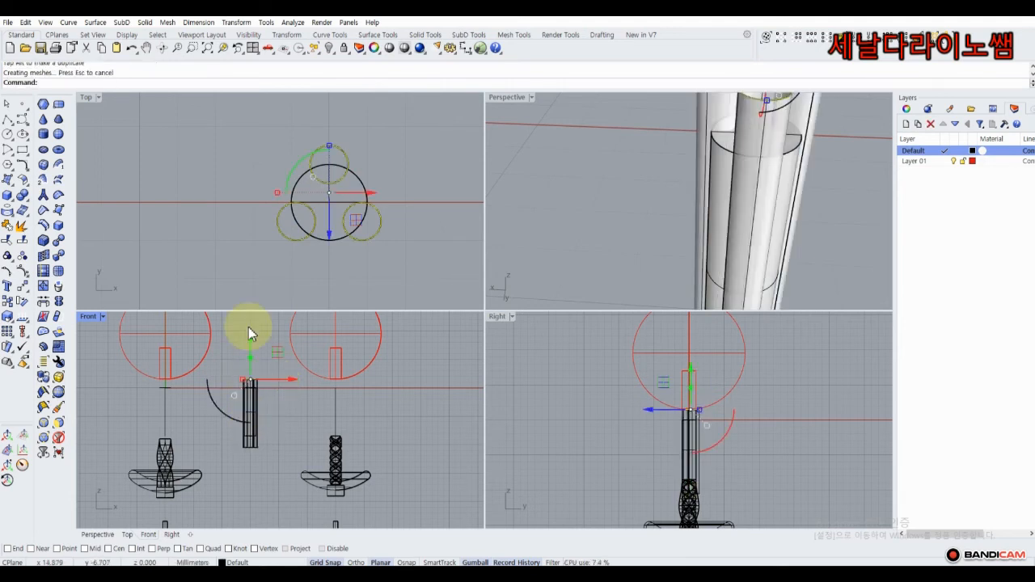
{"action": "scroll", "coordinate": [594, 176], "scroll_direction": "down", "scroll_amount": 10}
{"action": "left_click", "coordinate": [588, 173]}
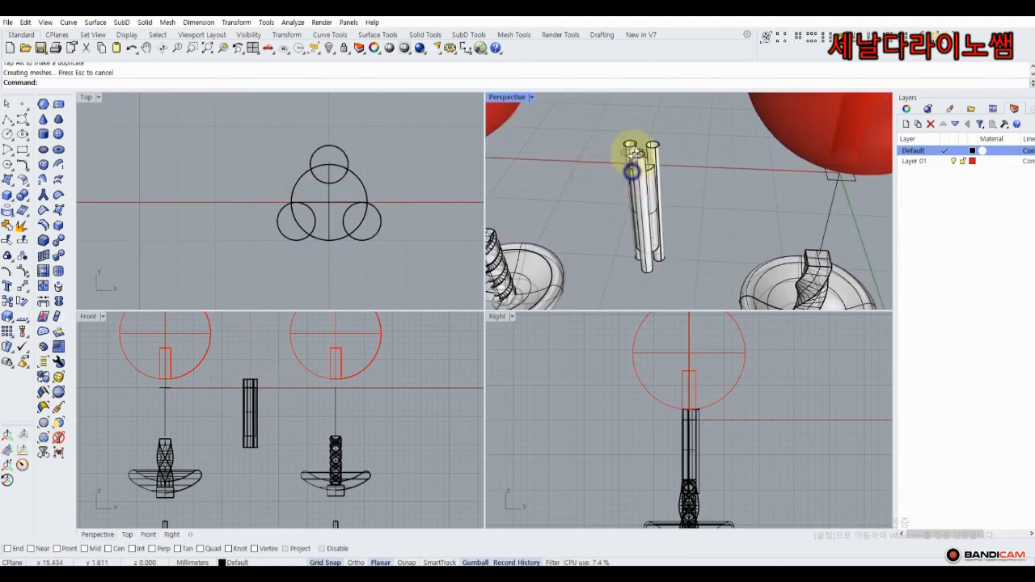
{"action": "right_click_drag", "start_coordinate": [633, 166], "coordinate": [668, 161]}
{"action": "left_click_drag", "start_coordinate": [674, 142], "coordinate": [636, 165]}
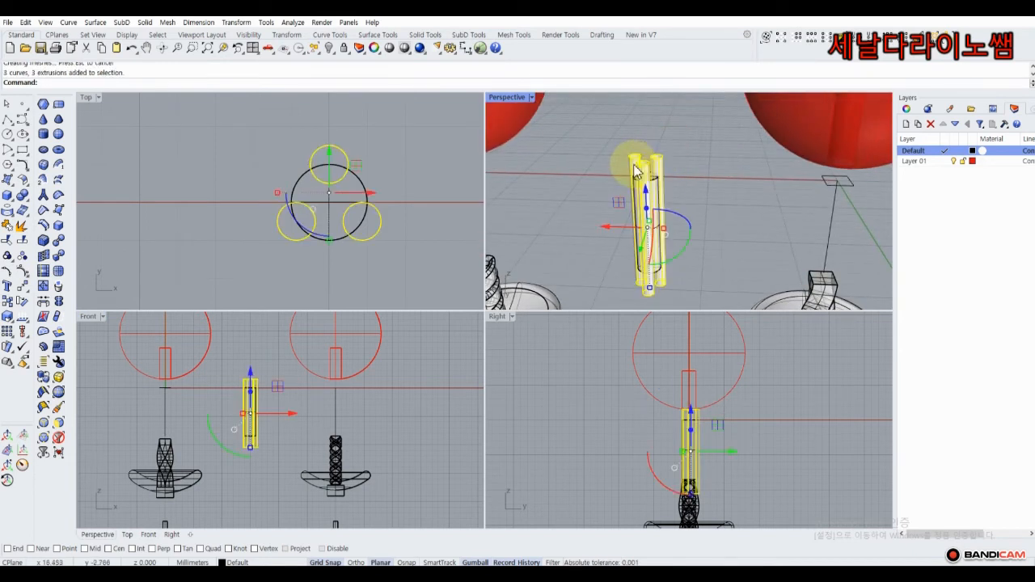
Cap the ends of the three thin tubes.
{"action": "left_click", "coordinate": [24, 199]}
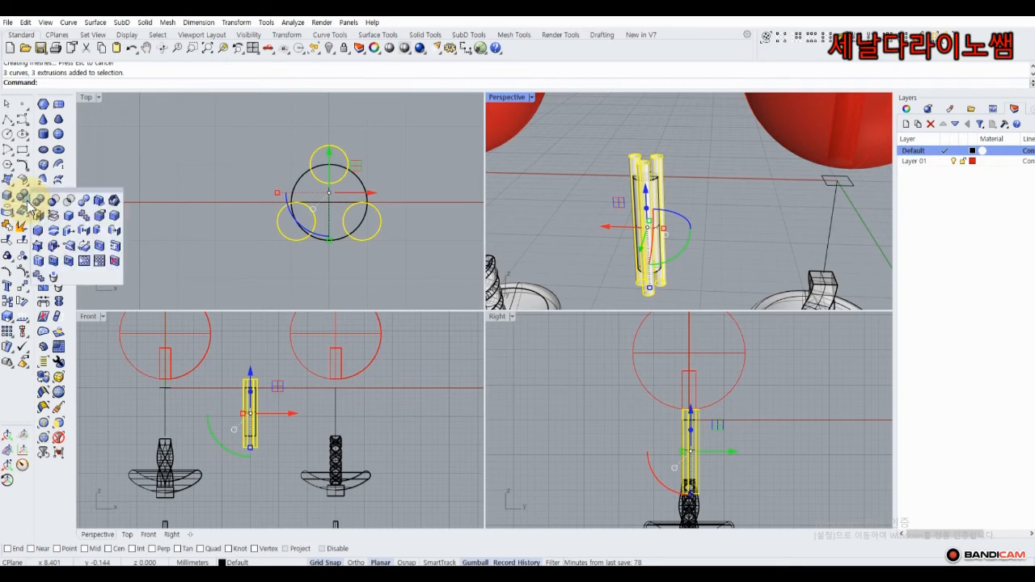
{"action": "left_click", "coordinate": [38, 216]}
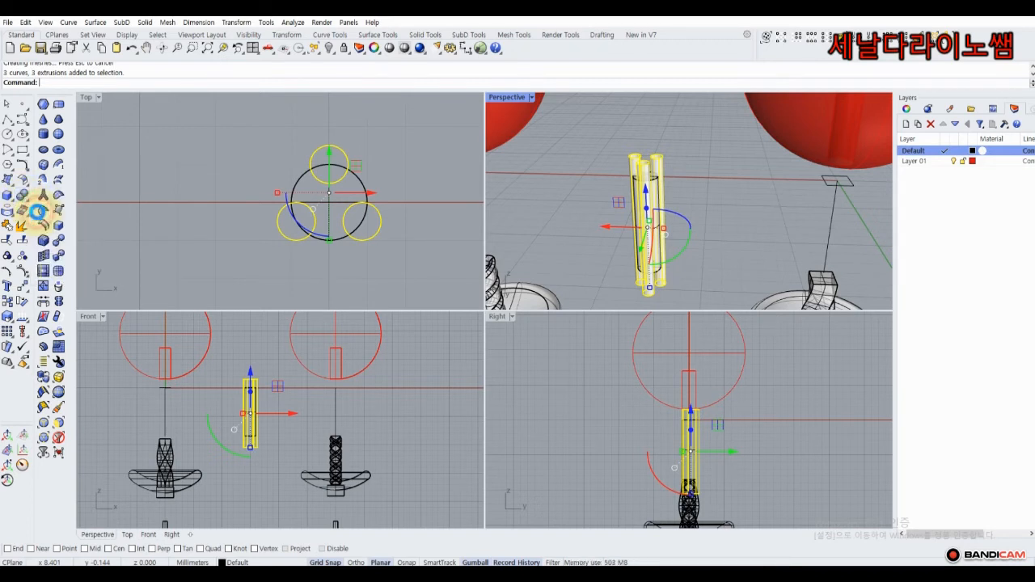
{"action": "left_click", "coordinate": [572, 172]}
{"action": "scroll", "coordinate": [644, 182], "scroll_direction": "up", "scroll_amount": 5}
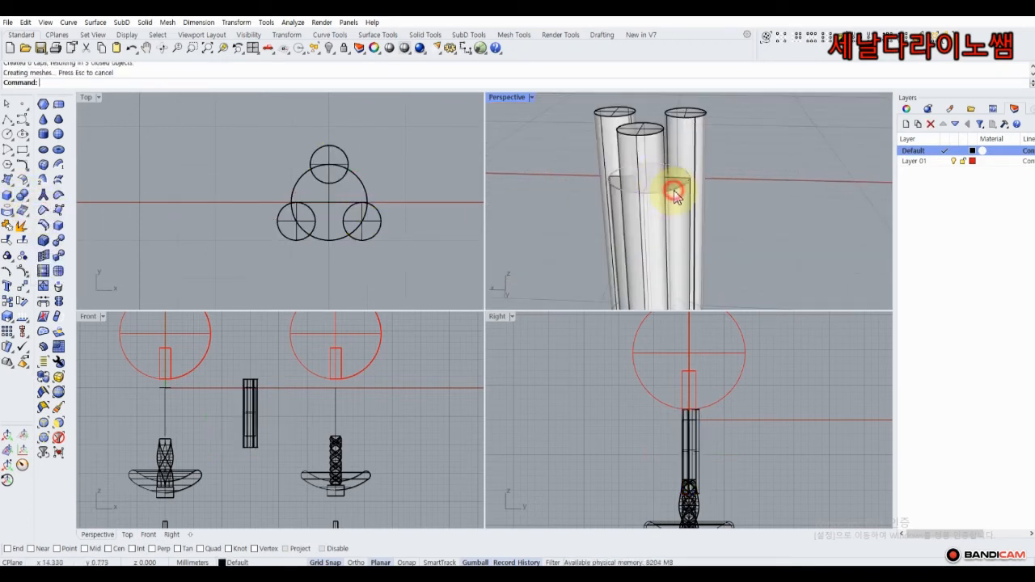
Boolean-difference the three thin tubes from the central tube to cut lengthwise grooves.
{"action": "left_click", "coordinate": [675, 196]}
{"action": "left_click", "coordinate": [726, 227]}
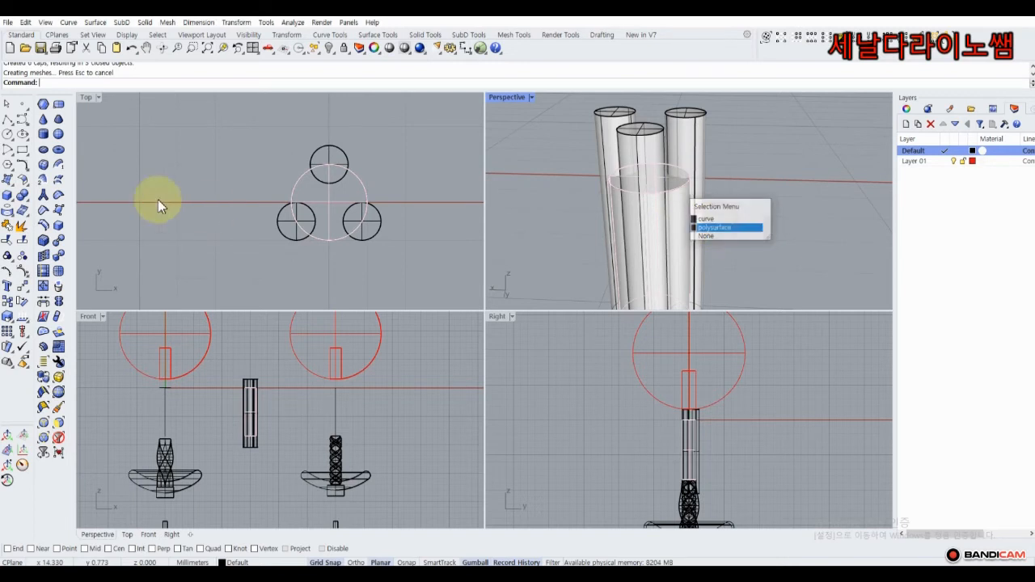
{"action": "left_click", "coordinate": [29, 206]}
{"action": "left_click", "coordinate": [53, 205]}
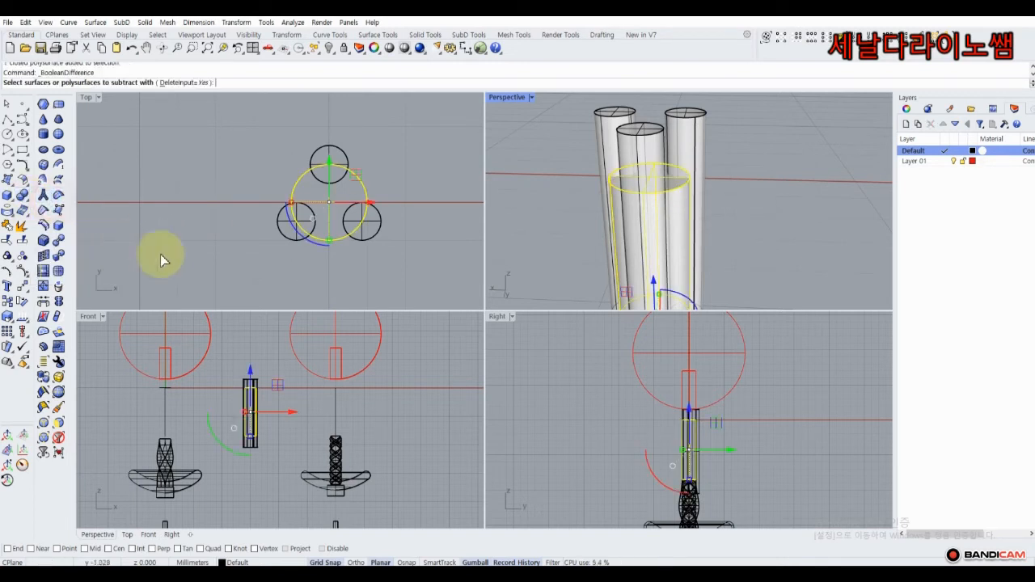
{"action": "scroll", "coordinate": [258, 380], "scroll_direction": "up", "scroll_amount": 6}
{"action": "left_click_drag", "start_coordinate": [241, 380], "coordinate": [201, 377]}
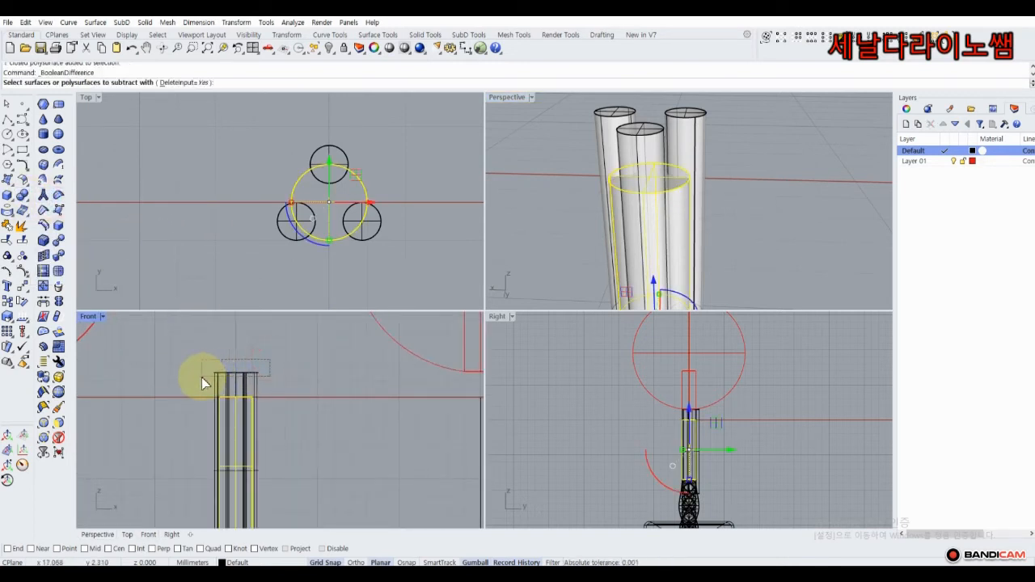
{"action": "right_click", "coordinate": [206, 351]}
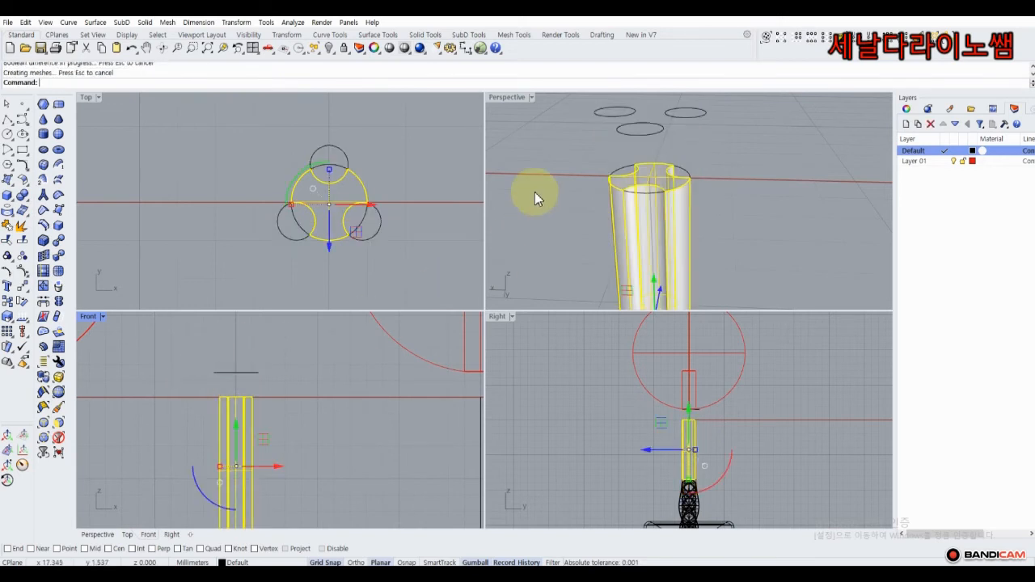
{"action": "scroll", "coordinate": [537, 188], "scroll_direction": "down", "scroll_amount": 5}
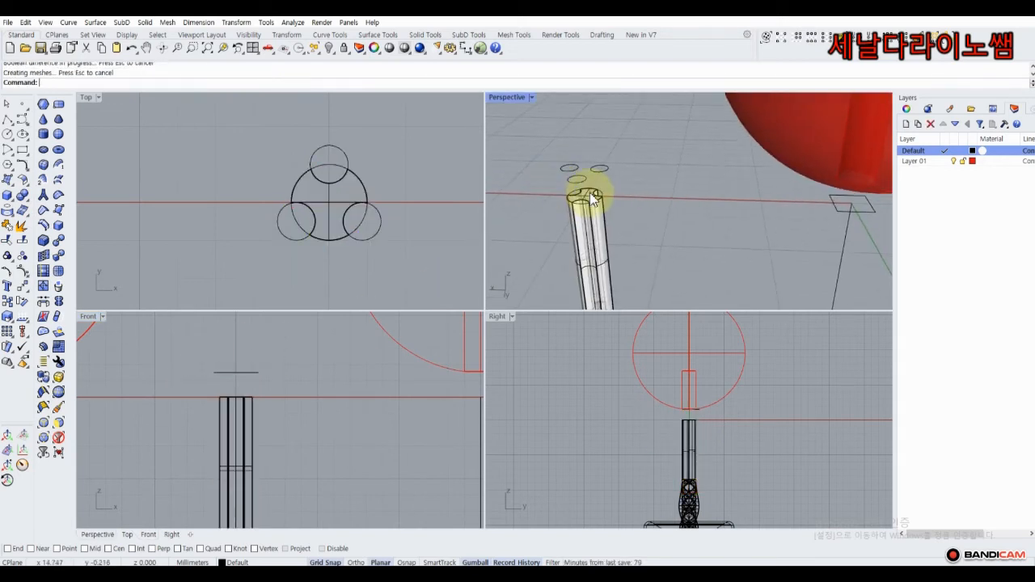
{"action": "left_click", "coordinate": [323, 50]}
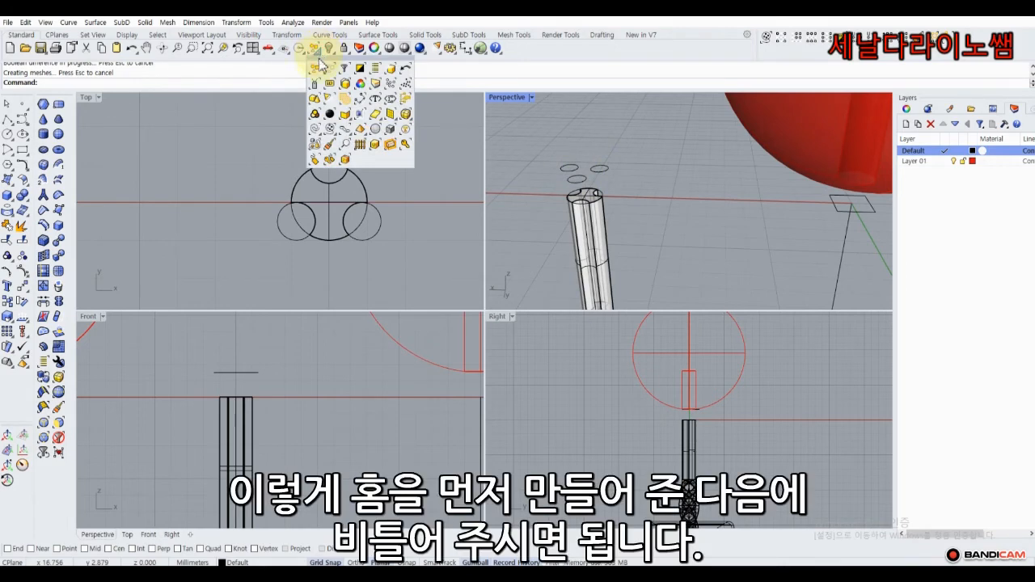
Delete all leftover curves, then select the grooved pin and centre it in the views.
{"action": "left_click", "coordinate": [315, 130]}
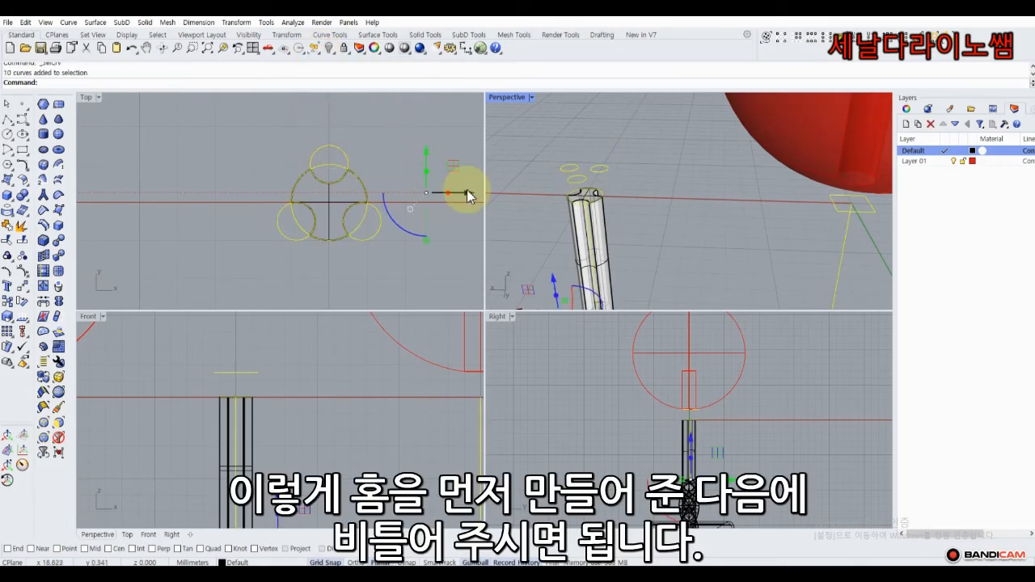
{"action": "key", "text": "Delete"}
{"action": "left_click", "coordinate": [602, 212]}
{"action": "scroll", "coordinate": [391, 242], "scroll_direction": "down", "scroll_amount": 3}
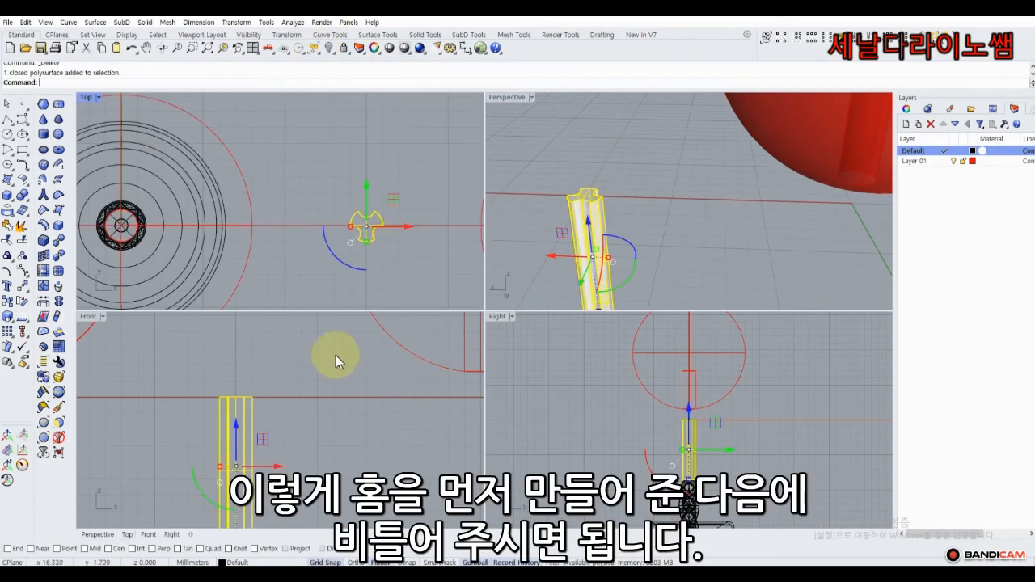
{"action": "scroll", "coordinate": [336, 376], "scroll_direction": "down", "scroll_amount": 3}
{"action": "right_click_drag", "start_coordinate": [631, 427], "coordinate": [649, 410]}
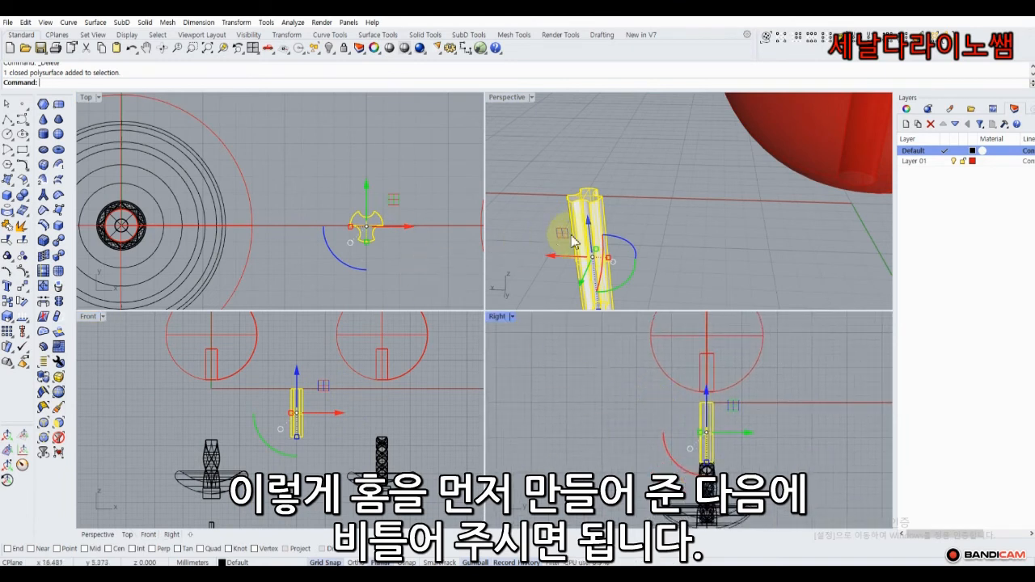
{"action": "right_click_drag", "start_coordinate": [571, 237], "coordinate": [639, 189], "text": "shift"}
{"action": "right_click_drag", "start_coordinate": [396, 253], "coordinate": [327, 216]}
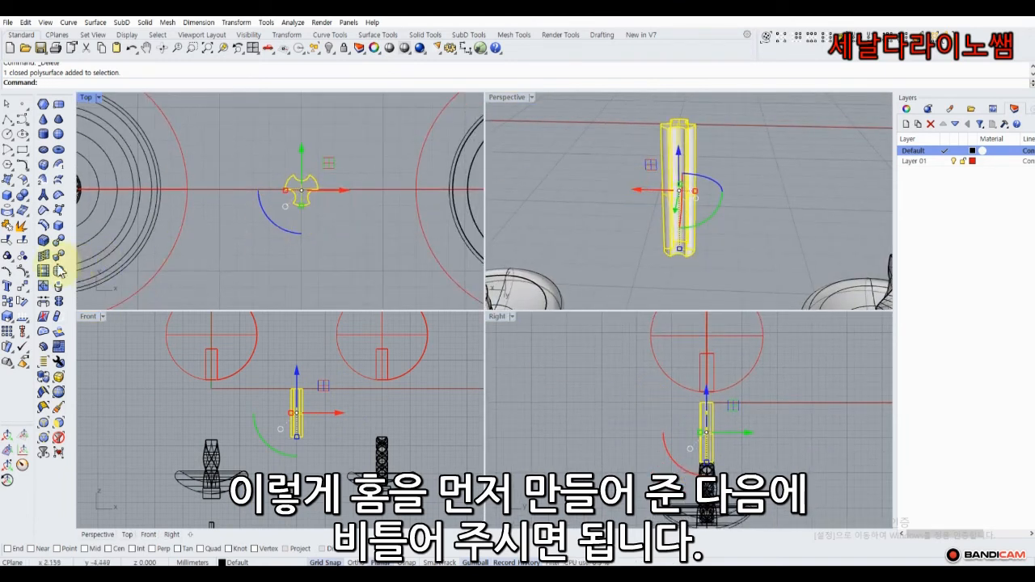
{"action": "left_click", "coordinate": [31, 290]}
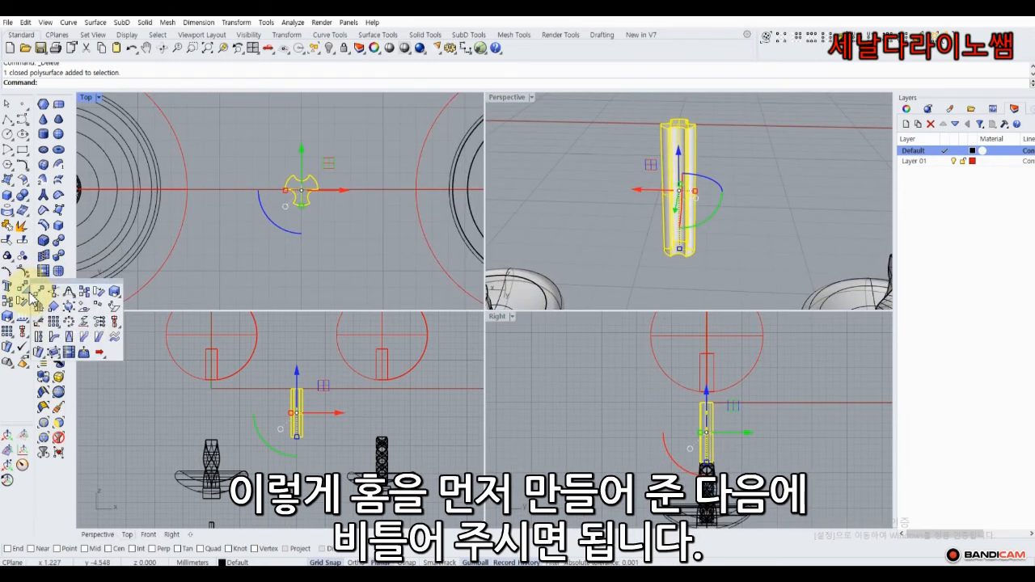
Twist the grooved pin about a top-to-bottom axis, setting the first angle reference point.
{"action": "left_click", "coordinate": [40, 338]}
{"action": "scroll", "coordinate": [291, 405], "scroll_direction": "up", "scroll_amount": 3}
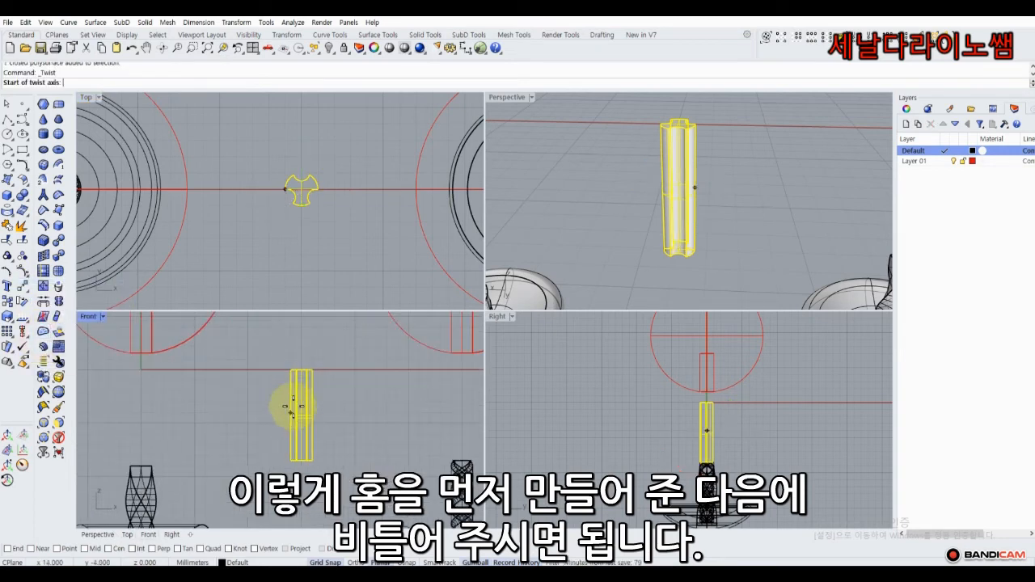
{"action": "left_click", "coordinate": [301, 369]}
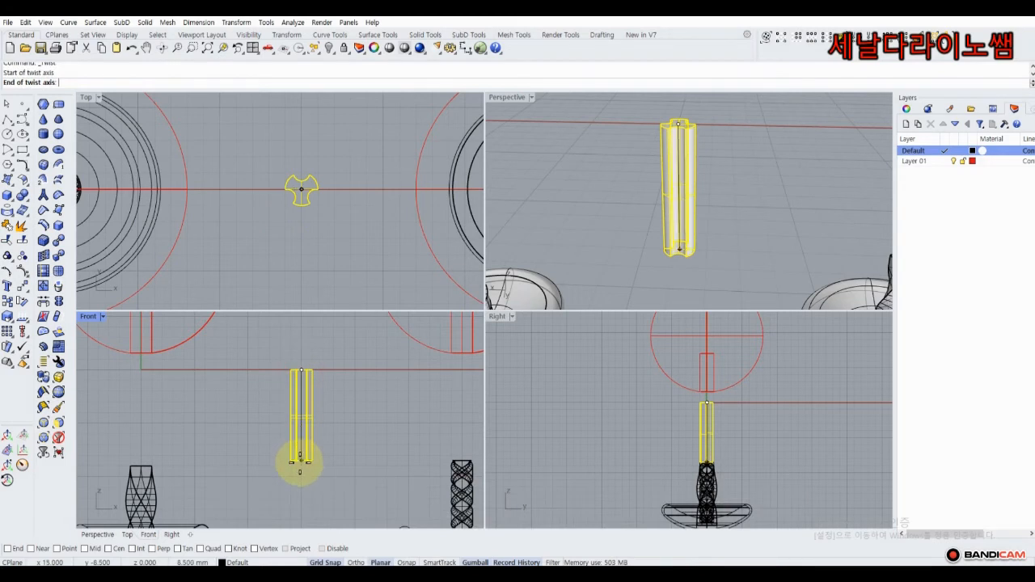
{"action": "left_click", "coordinate": [301, 462]}
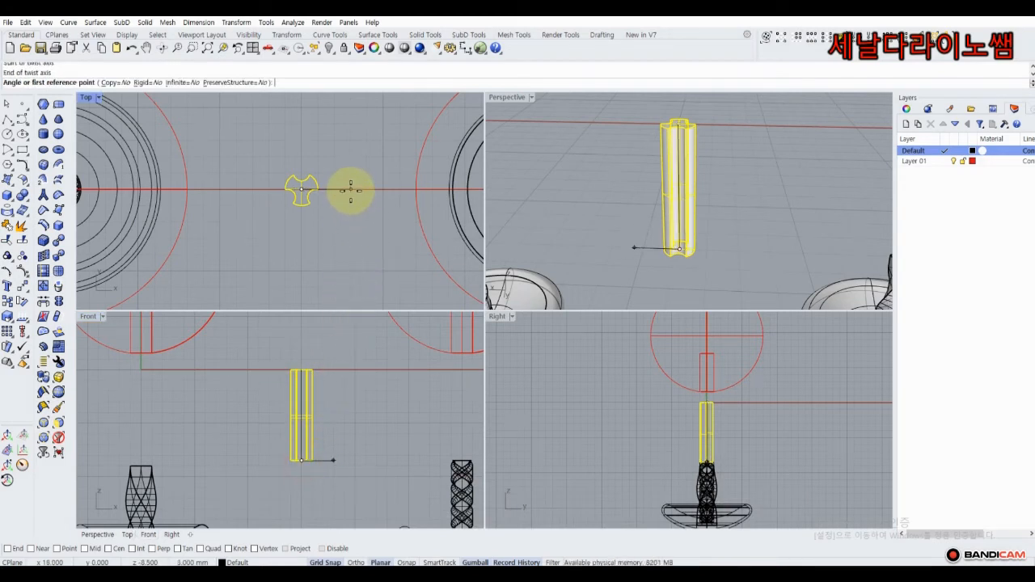
{"action": "left_click", "coordinate": [350, 189]}
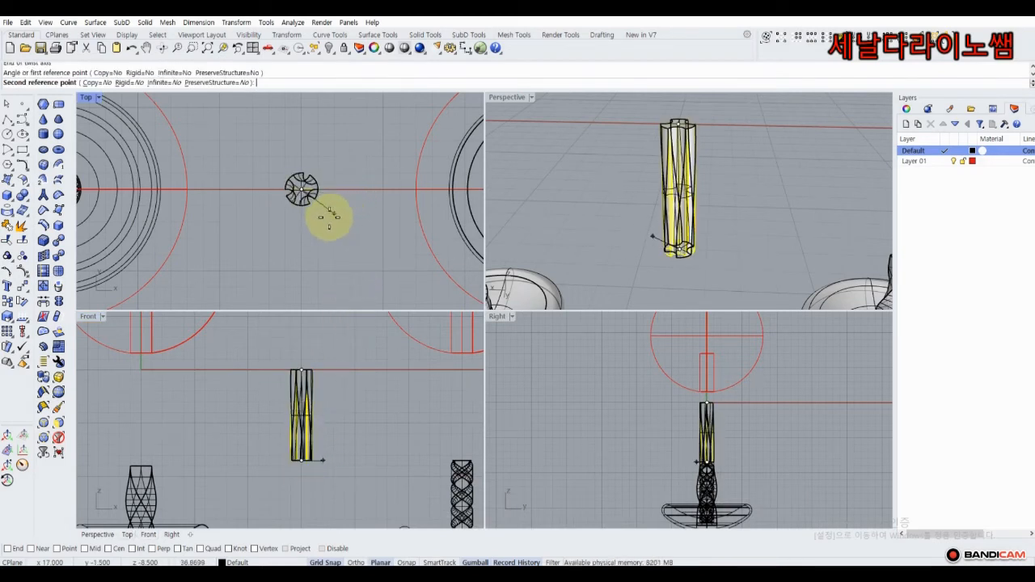
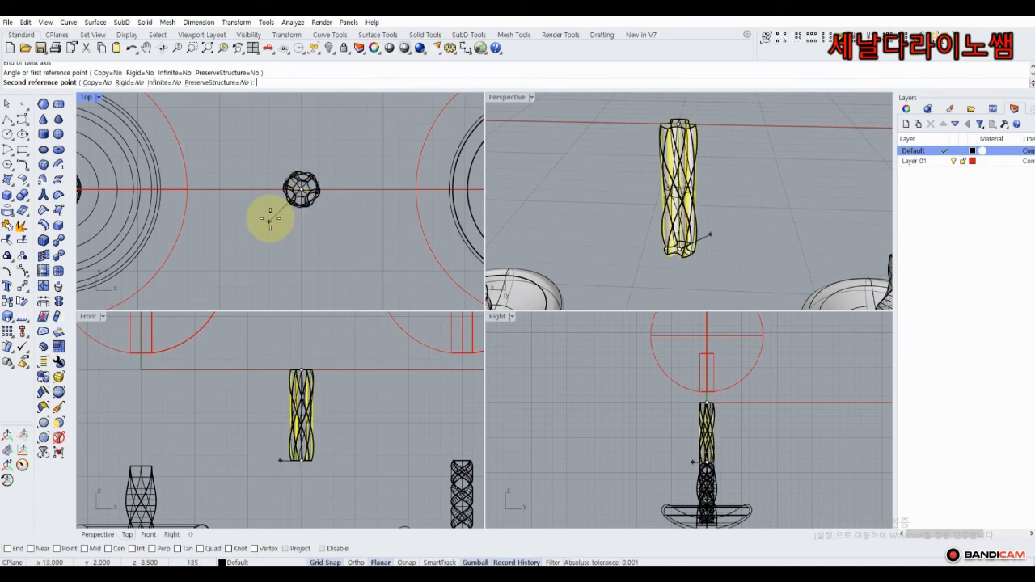
Finish twisting the lattice post into a spiral, then orbit in to inspect it.
{"action": "left_click", "coordinate": [270, 218]}
{"action": "left_click", "coordinate": [563, 200]}
{"action": "right_click_drag", "start_coordinate": [595, 179], "coordinate": [653, 206]}
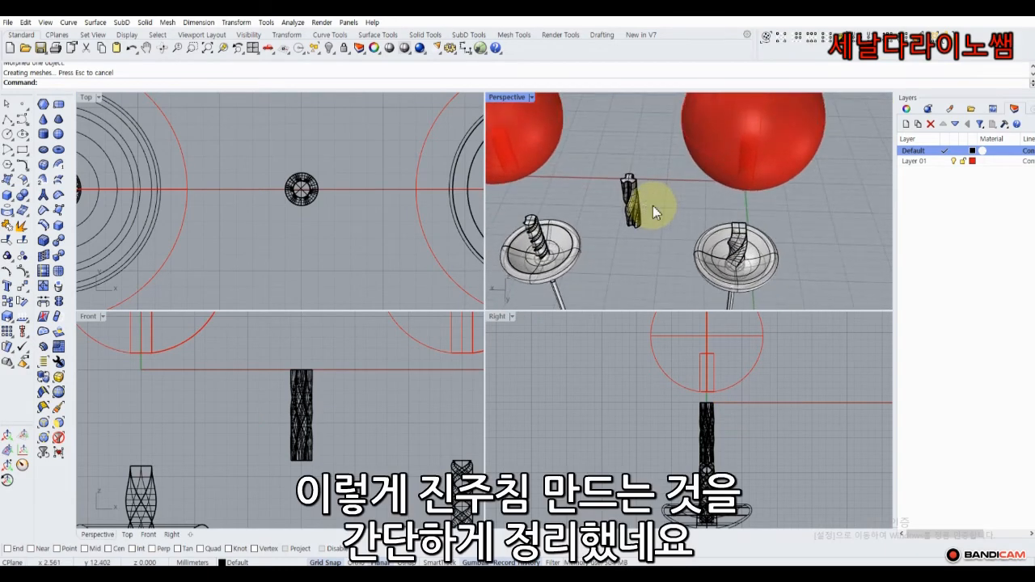
Move the dark cylinder post vertically into its new position with the gumball.
{"action": "scroll", "coordinate": [654, 206], "scroll_direction": "down", "scroll_amount": 5}
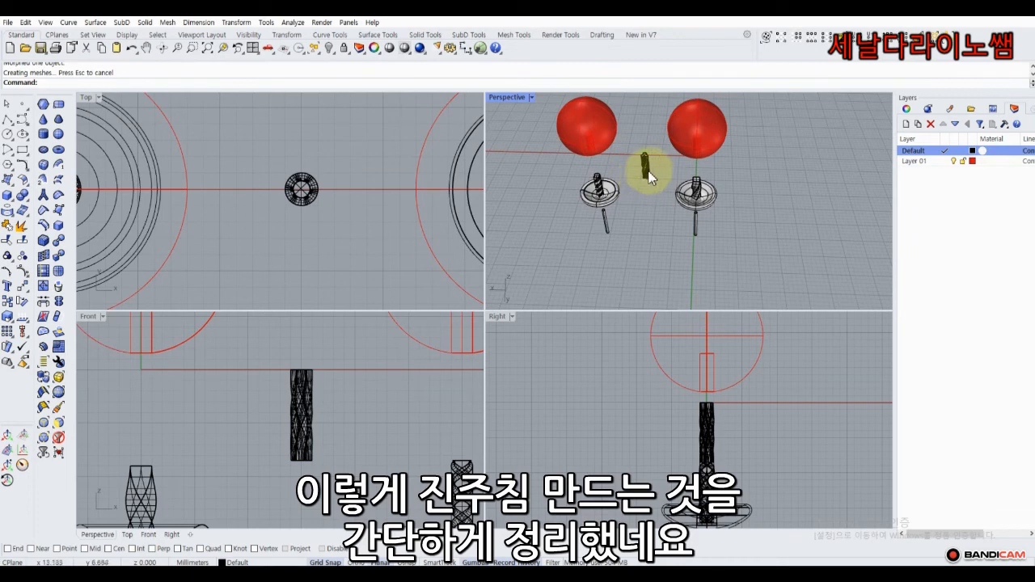
{"action": "left_click", "coordinate": [647, 171]}
{"action": "scroll", "coordinate": [351, 419], "scroll_direction": "down", "scroll_amount": 6}
{"action": "right_click_drag", "start_coordinate": [367, 451], "coordinate": [368, 391]}
{"action": "left_click_drag", "start_coordinate": [314, 322], "coordinate": [312, 377]}
{"action": "left_click", "coordinate": [362, 374]}
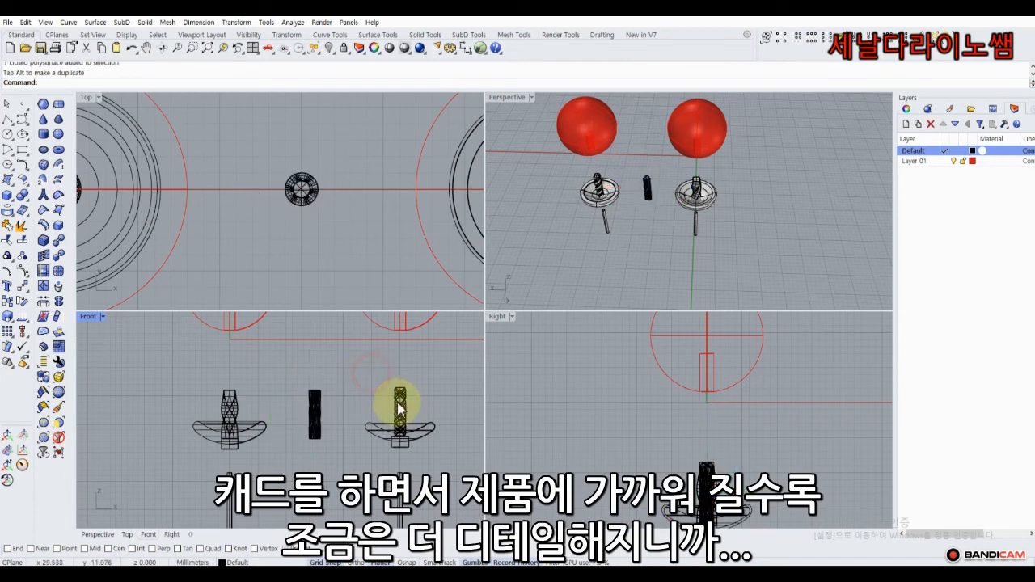
Lower the right-hand lattice post down into its cap.
{"action": "left_click", "coordinate": [399, 404]}
{"action": "left_click_drag", "start_coordinate": [399, 367], "coordinate": [399, 373]}
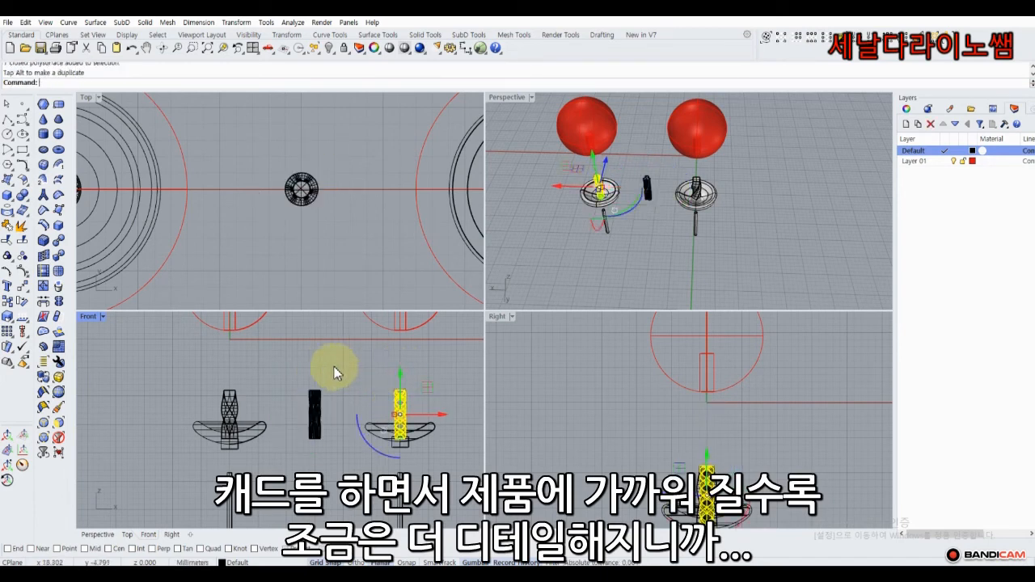
{"action": "left_click", "coordinate": [334, 368]}
Shift the right earring's parts and a red sphere to the right, then pick one sphere for copying.
{"action": "scroll", "coordinate": [332, 368], "scroll_direction": "down", "scroll_amount": 8}
{"action": "right_click_drag", "start_coordinate": [316, 384], "coordinate": [310, 368]}
{"action": "left_click_drag", "start_coordinate": [385, 429], "coordinate": [389, 429]}
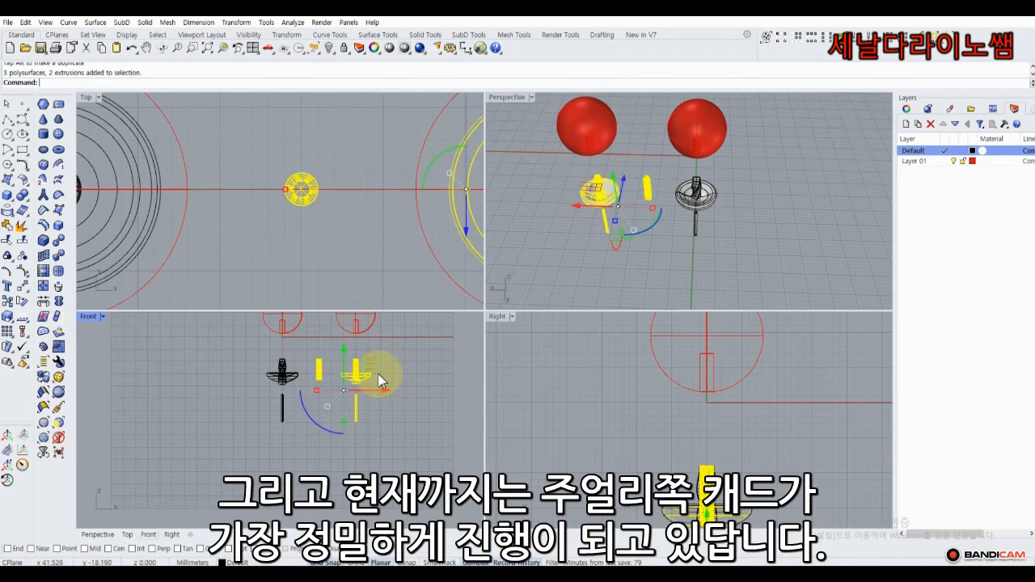
{"action": "right_click_drag", "start_coordinate": [335, 340], "coordinate": [325, 368]}
{"action": "left_click", "coordinate": [326, 357], "text": "shift"}
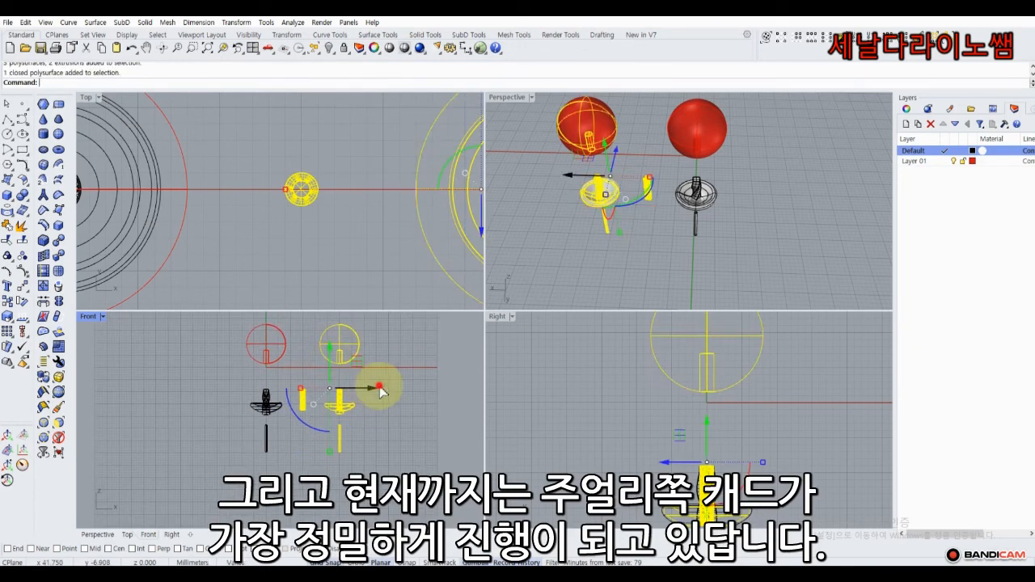
{"action": "left_click_drag", "start_coordinate": [372, 388], "coordinate": [412, 387]}
{"action": "left_click", "coordinate": [381, 362]}
{"action": "left_click", "coordinate": [381, 363]}
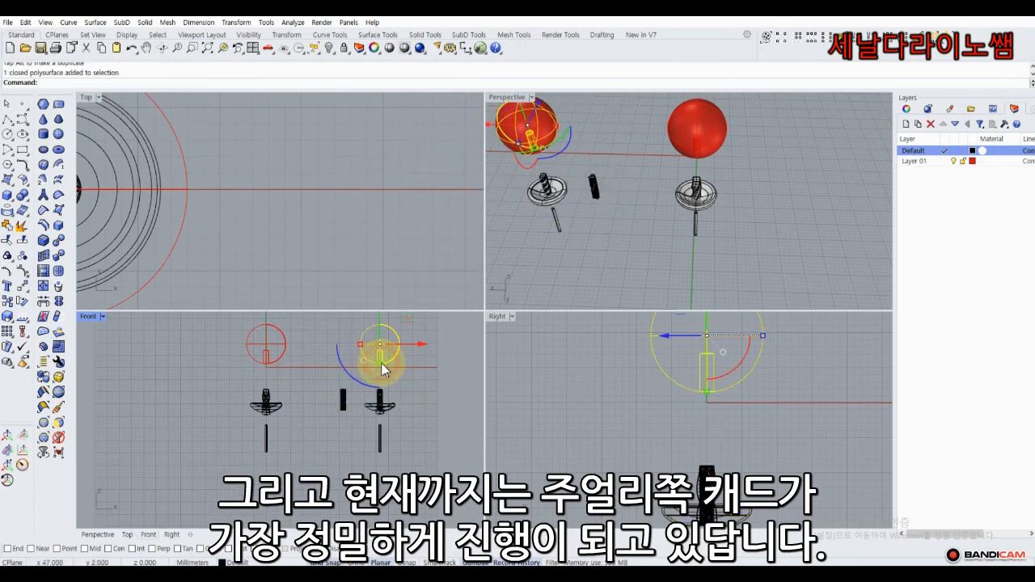
{"action": "left_click", "coordinate": [7, 301]}
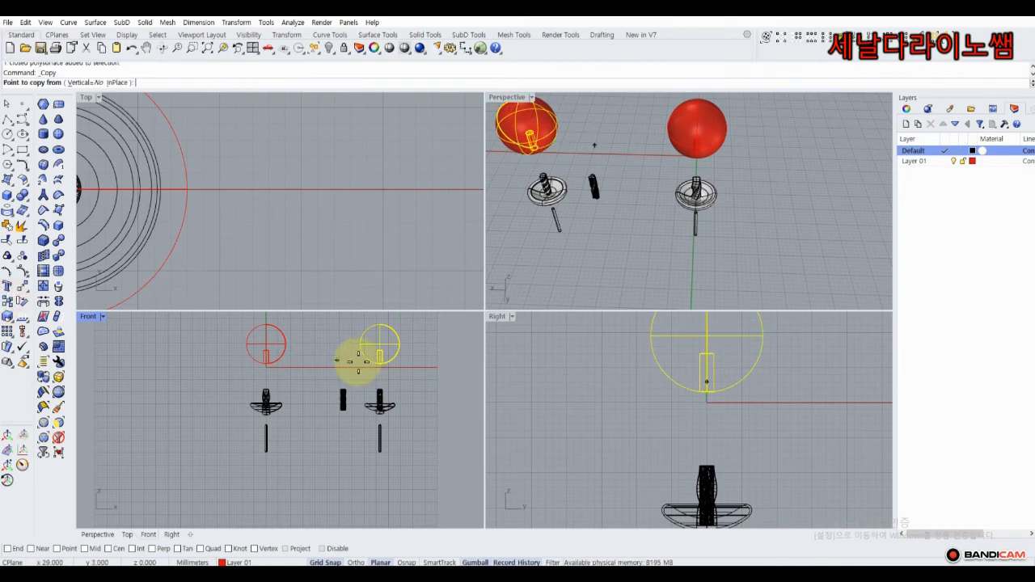
Copy the red sphere from its centre to a new spot on the left.
{"action": "scroll", "coordinate": [372, 351], "scroll_direction": "up", "scroll_amount": 2}
{"action": "left_click", "coordinate": [393, 334]}
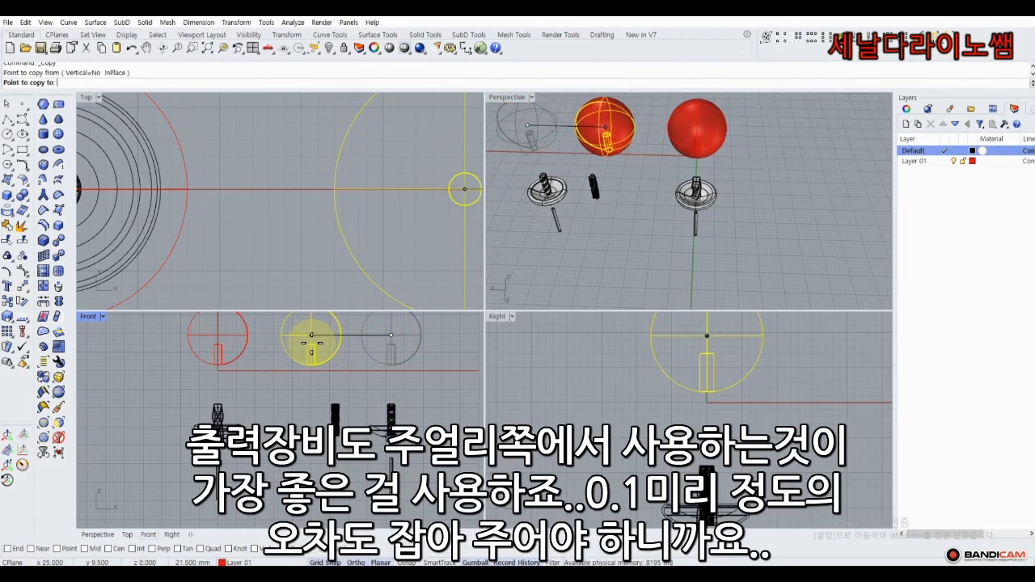
{"action": "left_click", "coordinate": [312, 343]}
{"action": "key", "text": "Return"}
Move the small cylinder post under the middle sphere.
{"action": "left_click", "coordinate": [332, 415]}
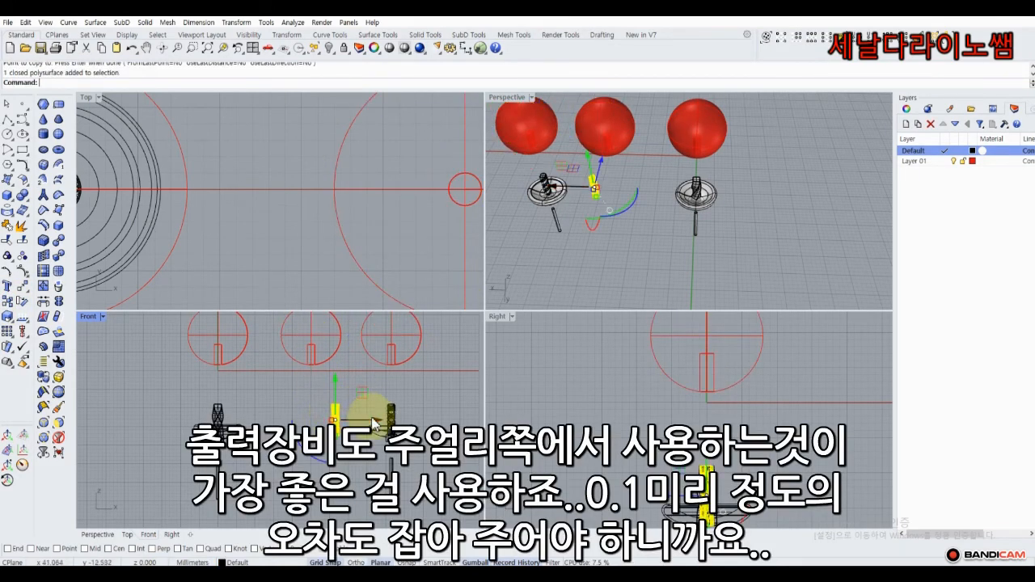
{"action": "left_click_drag", "start_coordinate": [366, 419], "coordinate": [352, 419]}
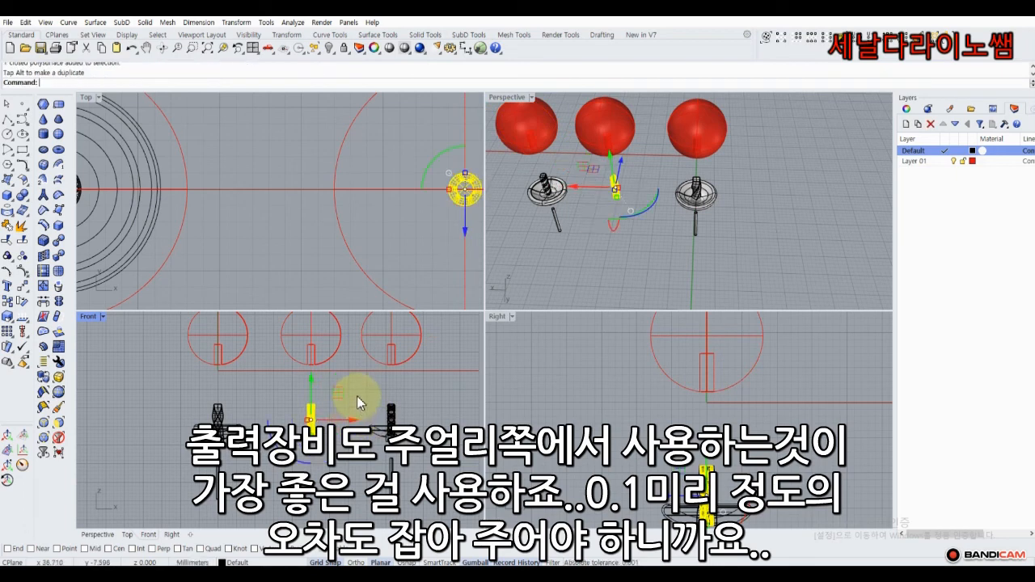
{"action": "left_click", "coordinate": [358, 399]}
{"action": "left_click", "coordinate": [396, 438]}
{"action": "left_click", "coordinate": [396, 438]}
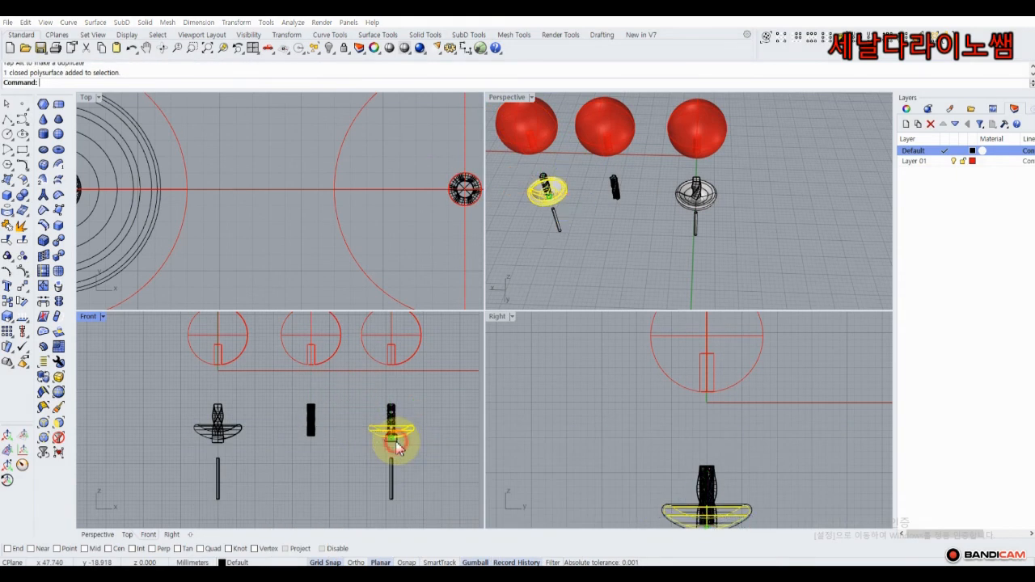
{"action": "left_click", "coordinate": [370, 452]}
Copy the right cap plate, small box and pin rod under the middle post.
{"action": "scroll", "coordinate": [395, 439], "scroll_direction": "up", "scroll_amount": 4}
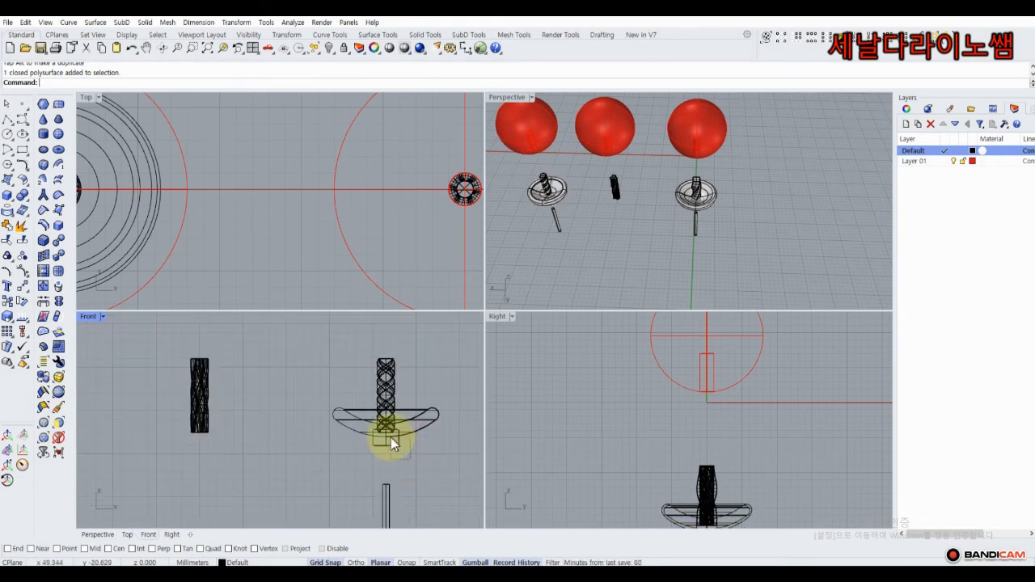
{"action": "left_click", "coordinate": [391, 437]}
{"action": "left_click", "coordinate": [422, 420], "text": "shift"}
{"action": "left_click", "coordinate": [389, 480], "text": "shift"}
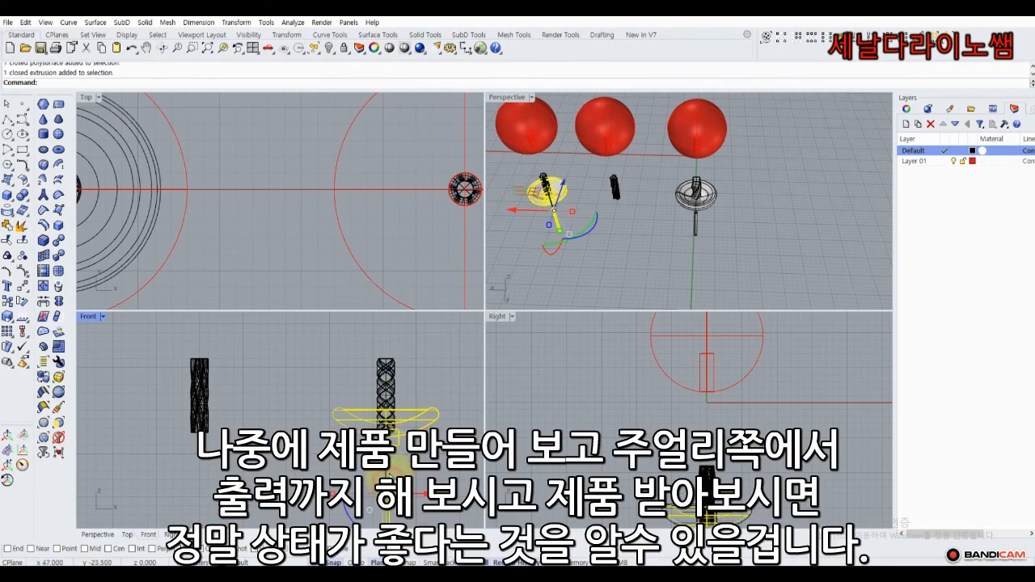
{"action": "scroll", "coordinate": [81, 385], "scroll_direction": "down", "scroll_amount": 3}
{"action": "left_click", "coordinate": [8, 303]}
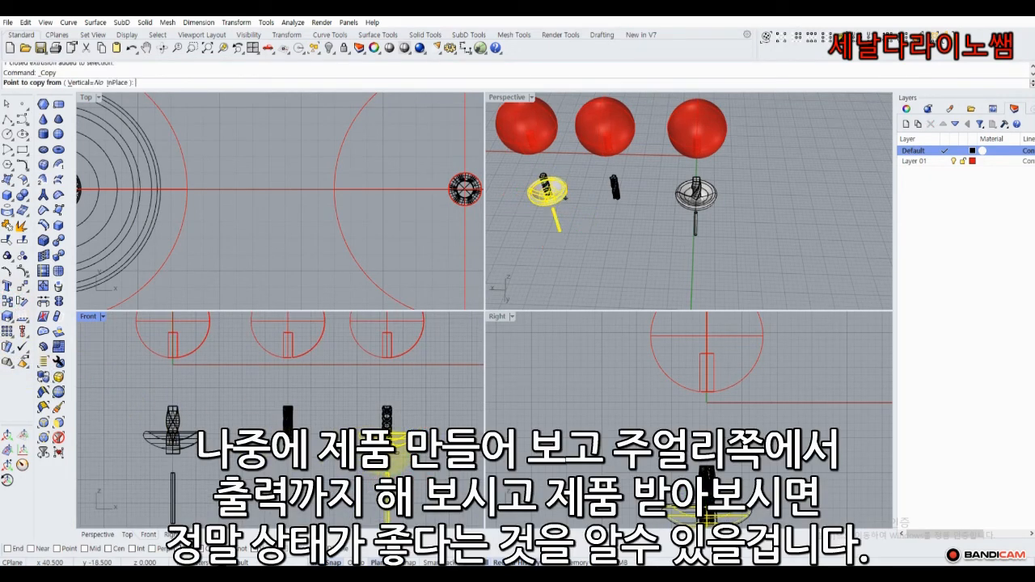
{"action": "scroll", "coordinate": [387, 436], "scroll_direction": "up", "scroll_amount": 3}
{"action": "left_click", "coordinate": [387, 444]}
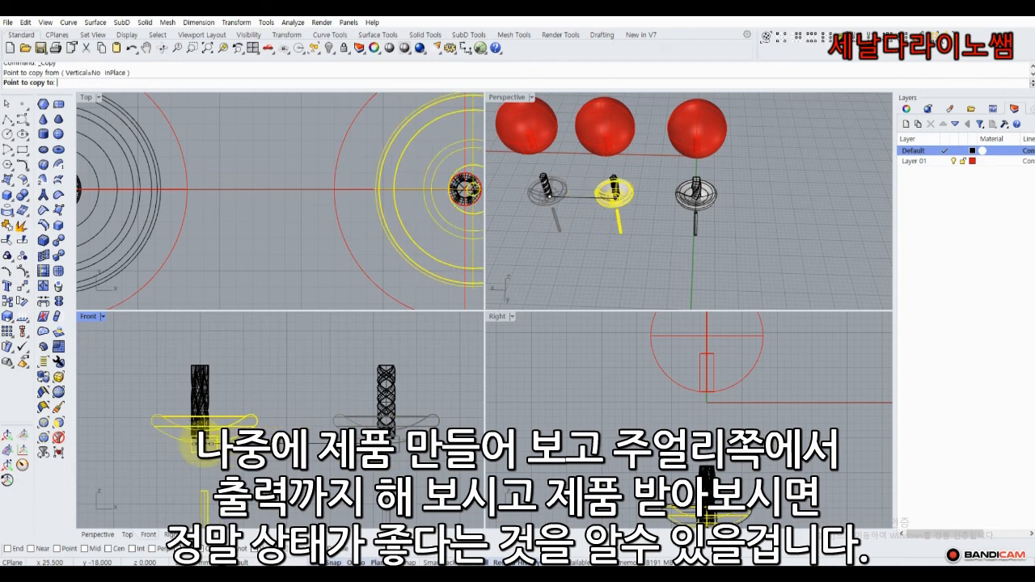
{"action": "left_click", "coordinate": [201, 444]}
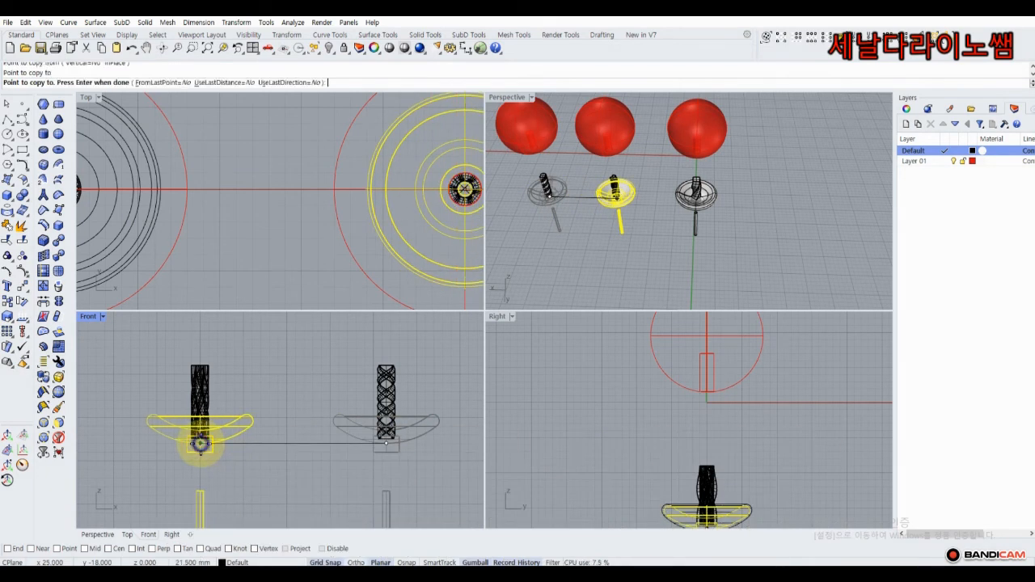
{"action": "right_click", "coordinate": [201, 444]}
{"action": "left_click", "coordinate": [245, 381]}
{"action": "scroll", "coordinate": [245, 381], "scroll_direction": "down", "scroll_amount": 6}
{"action": "right_click_drag", "start_coordinate": [245, 382], "coordinate": [321, 359]}
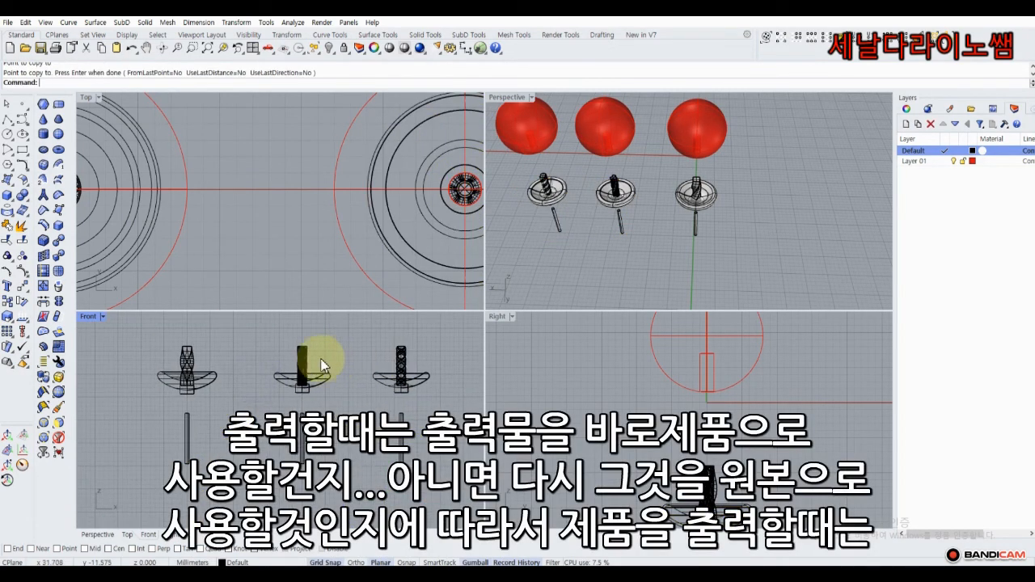
In a maximized Perspective view, Boolean-union the left, middle and right cup caps with their twisted posts.
{"action": "right_click_drag", "start_coordinate": [550, 252], "coordinate": [495, 85]}
{"action": "double_click", "coordinate": [508, 97]}
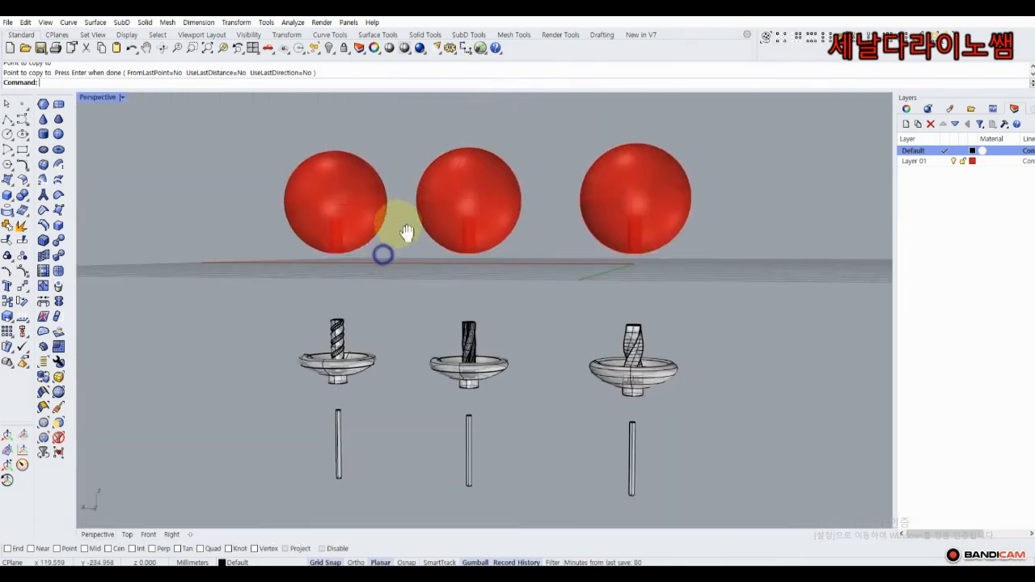
{"action": "mouse_move", "coordinate": [407, 233]}
{"action": "right_mouse_down"}
{"action": "mouse_move", "coordinate": [381, 240]}
{"action": "mouse_move", "coordinate": [351, 291]}
{"action": "mouse_move", "coordinate": [375, 314]}
{"action": "mouse_move", "coordinate": [370, 271]}
{"action": "mouse_move", "coordinate": [369, 294]}
{"action": "mouse_move", "coordinate": [386, 245]}
{"action": "mouse_move", "coordinate": [412, 234]}
{"action": "right_mouse_up"}
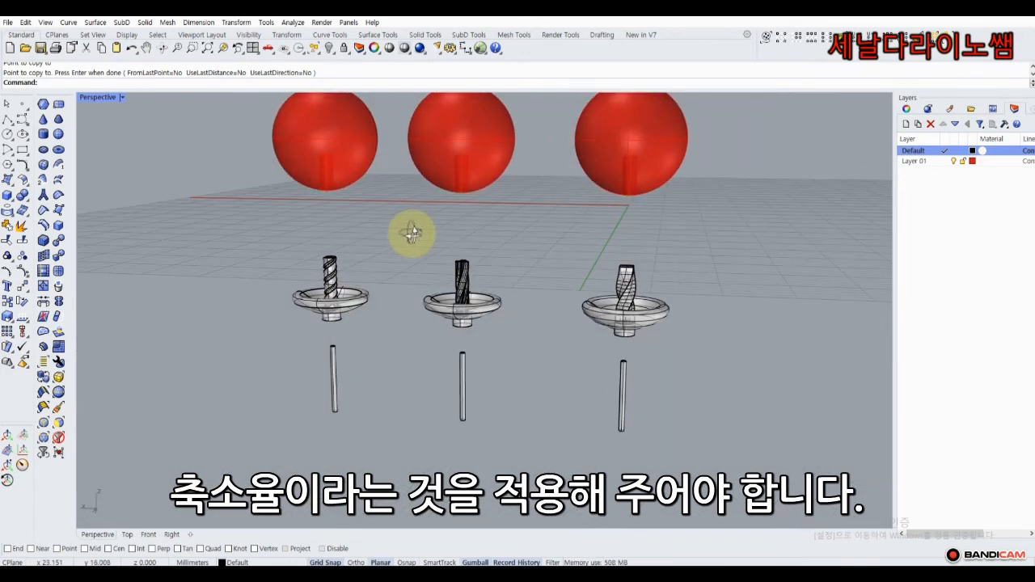
{"action": "left_click_drag", "start_coordinate": [366, 322], "coordinate": [388, 336]}
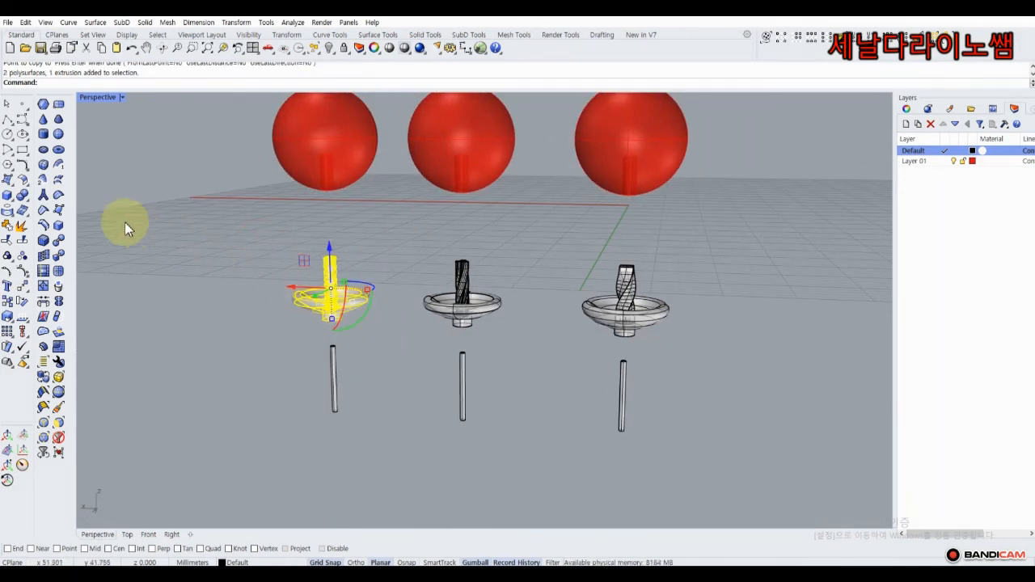
{"action": "left_click", "coordinate": [21, 195]}
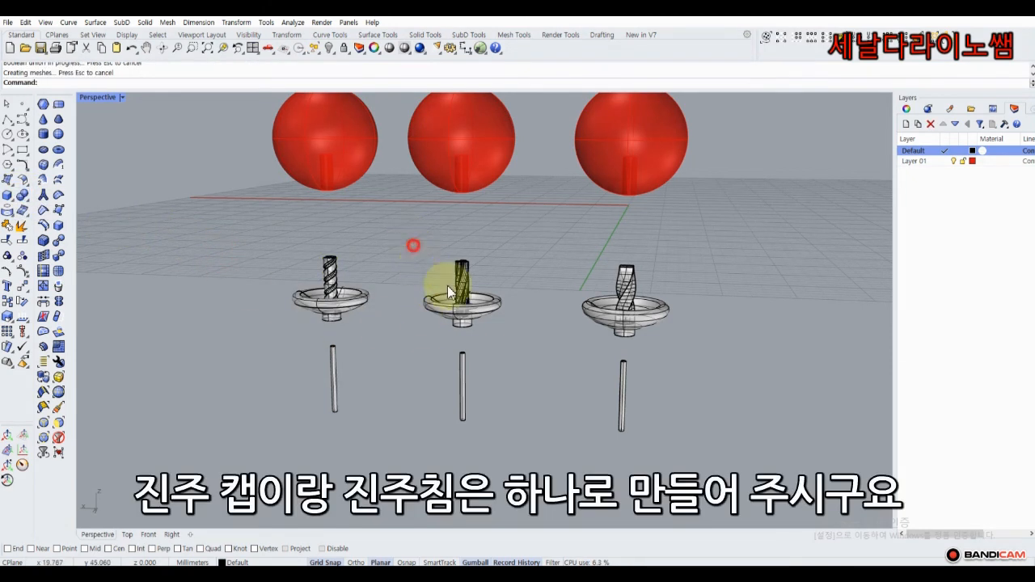
{"action": "left_click_drag", "start_coordinate": [411, 241], "coordinate": [533, 334]}
{"action": "left_click", "coordinate": [22, 196]}
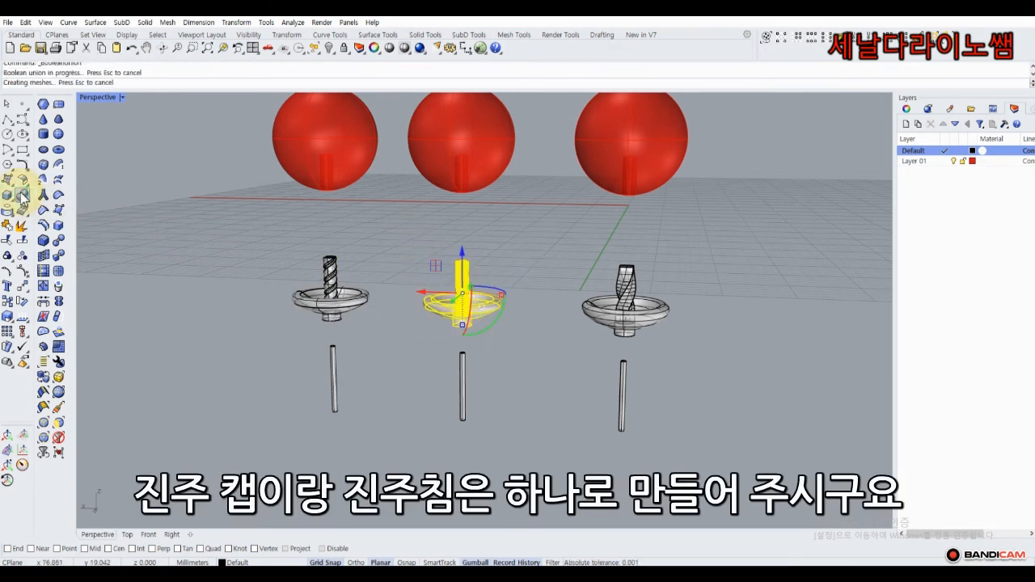
{"action": "left_click_drag", "start_coordinate": [570, 252], "coordinate": [693, 343]}
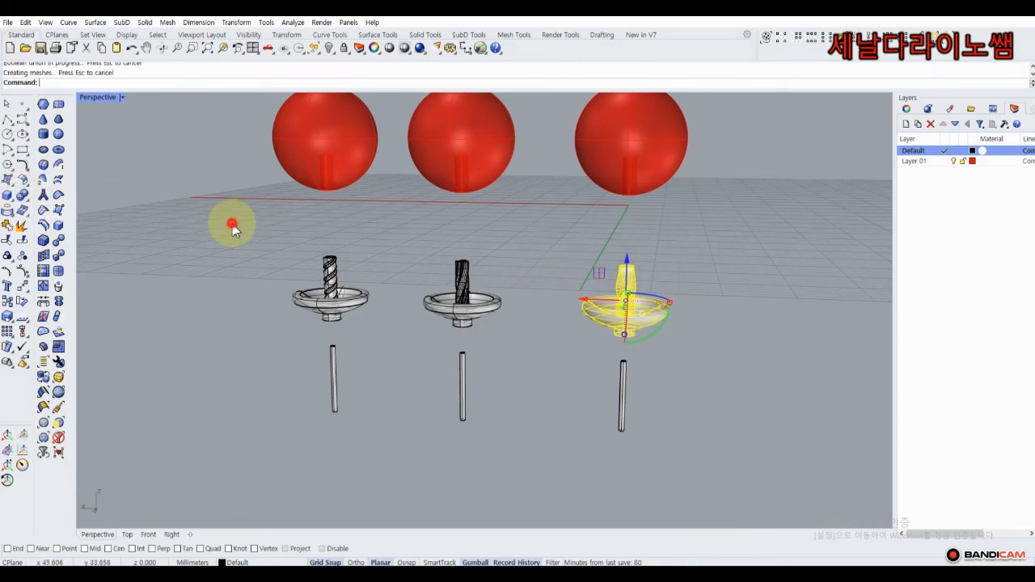
{"action": "right_click_drag", "start_coordinate": [347, 335], "coordinate": [297, 353]}
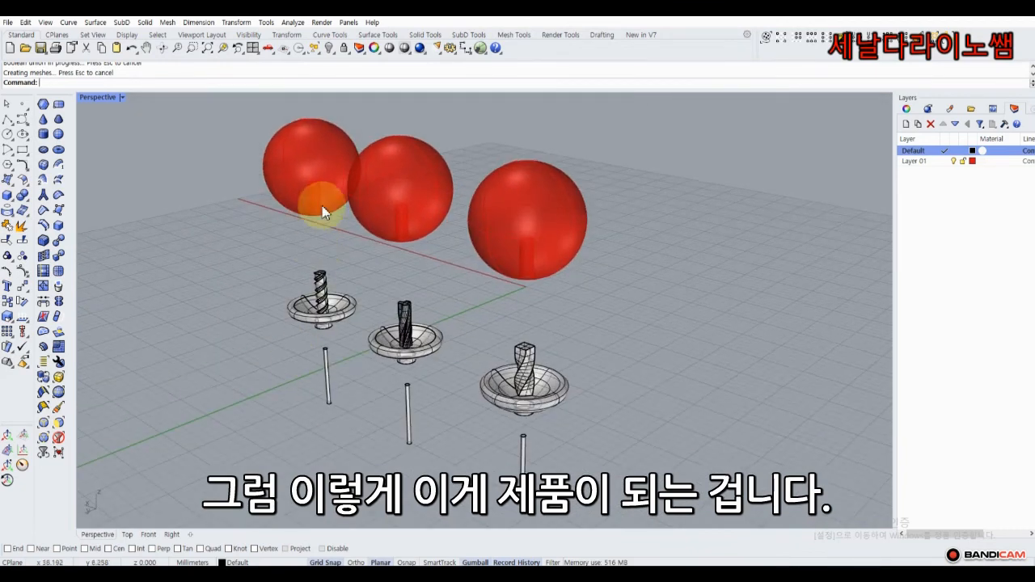
Lower the left sphere 5 mm and the right sphere onto their cups, then restore four viewports.
{"action": "left_click", "coordinate": [322, 205]}
{"action": "left_click_drag", "start_coordinate": [309, 136], "coordinate": [318, 232]}
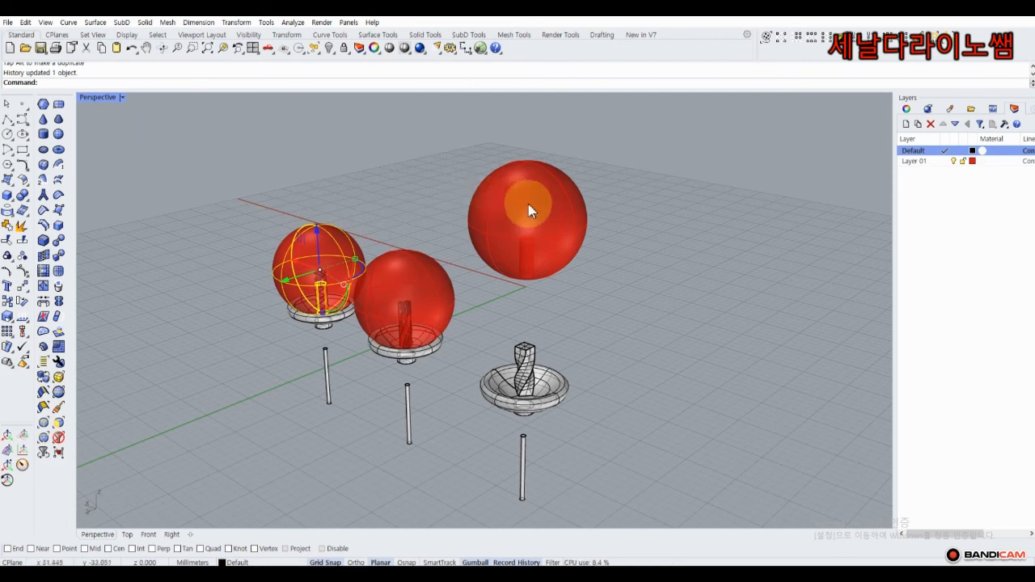
{"action": "left_click", "coordinate": [527, 171]}
{"action": "left_click_drag", "start_coordinate": [518, 224], "coordinate": [516, 305]}
{"action": "double_click", "coordinate": [98, 100]}
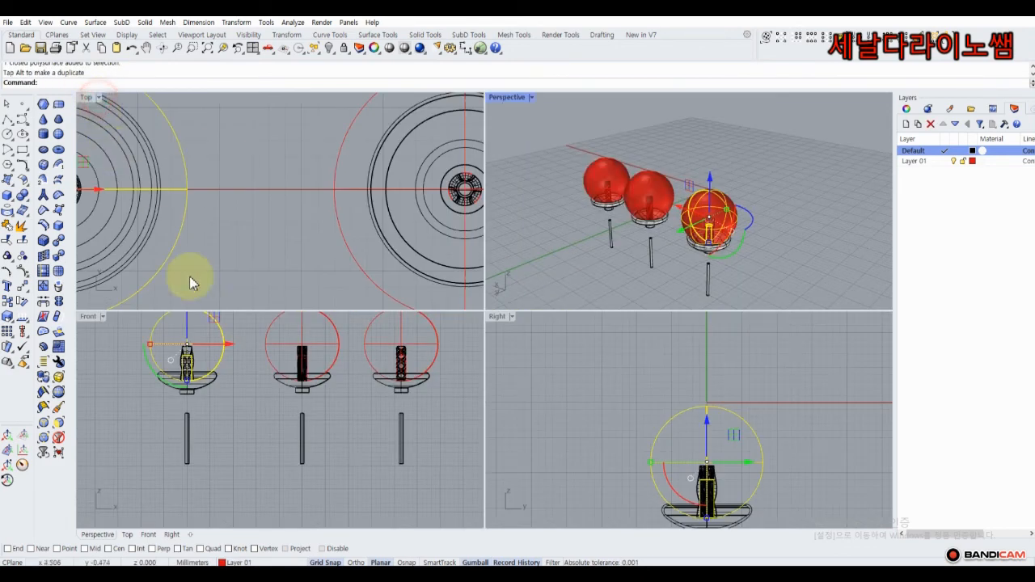
Draw a horizontal reference polyline across the left pearl in the Front view.
{"action": "scroll", "coordinate": [242, 381], "scroll_direction": "up", "scroll_amount": 6}
{"action": "left_click", "coordinate": [134, 363]}
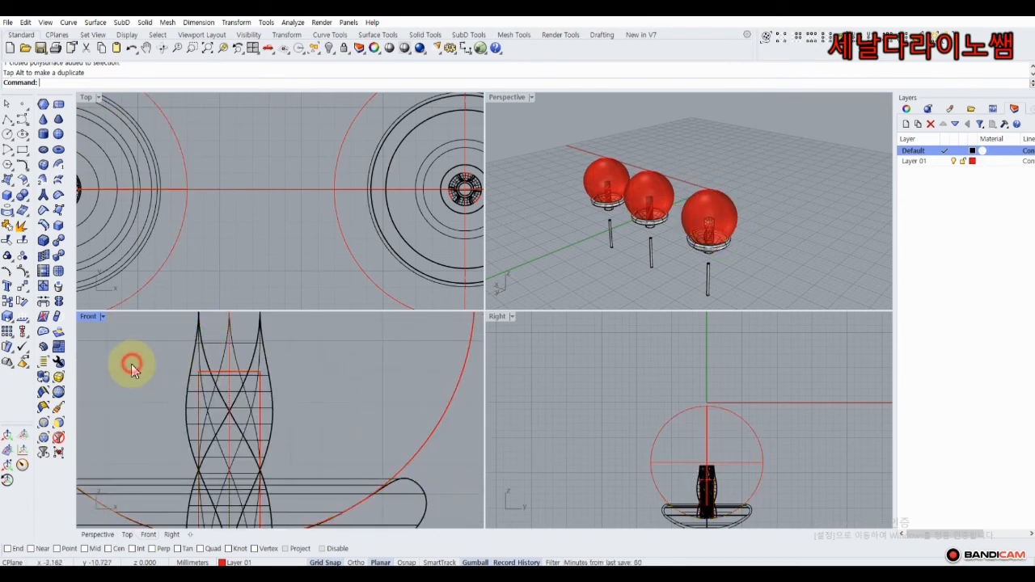
{"action": "scroll", "coordinate": [236, 382], "scroll_direction": "up", "scroll_amount": 4}
{"action": "left_click", "coordinate": [236, 391]}
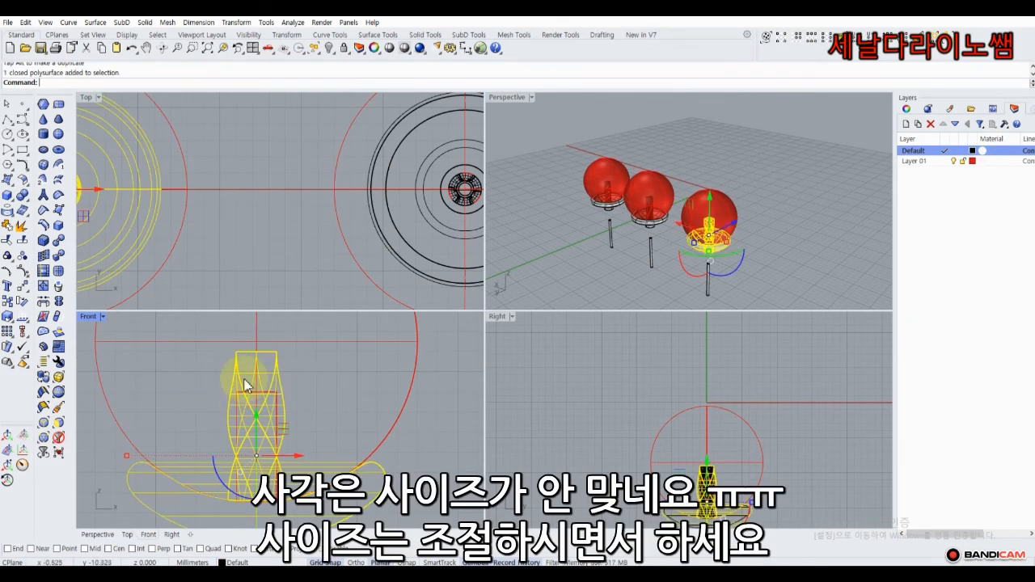
{"action": "scroll", "coordinate": [243, 392], "scroll_direction": "down", "scroll_amount": 3}
{"action": "left_click", "coordinate": [126, 380]}
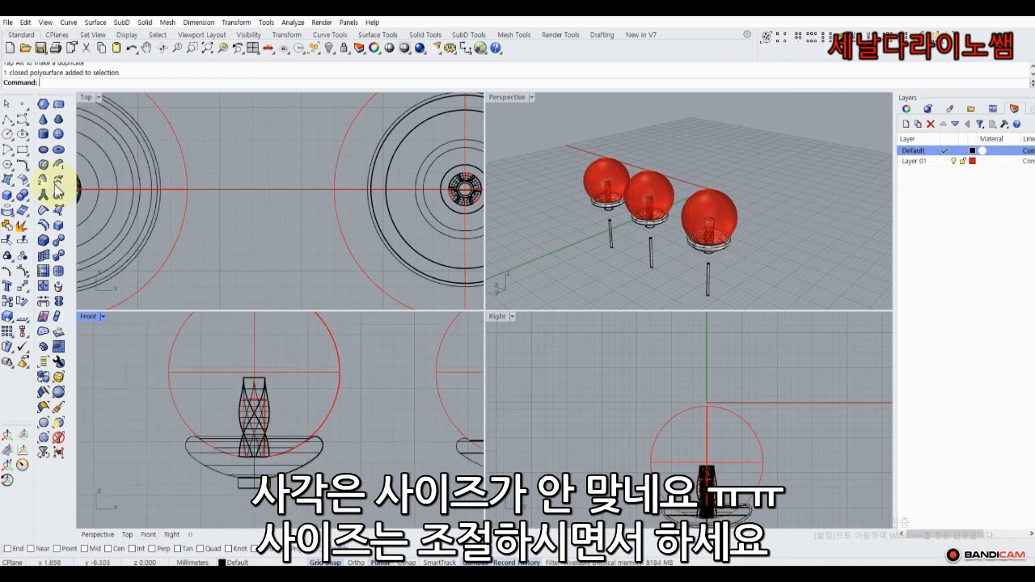
{"action": "left_click", "coordinate": [8, 120]}
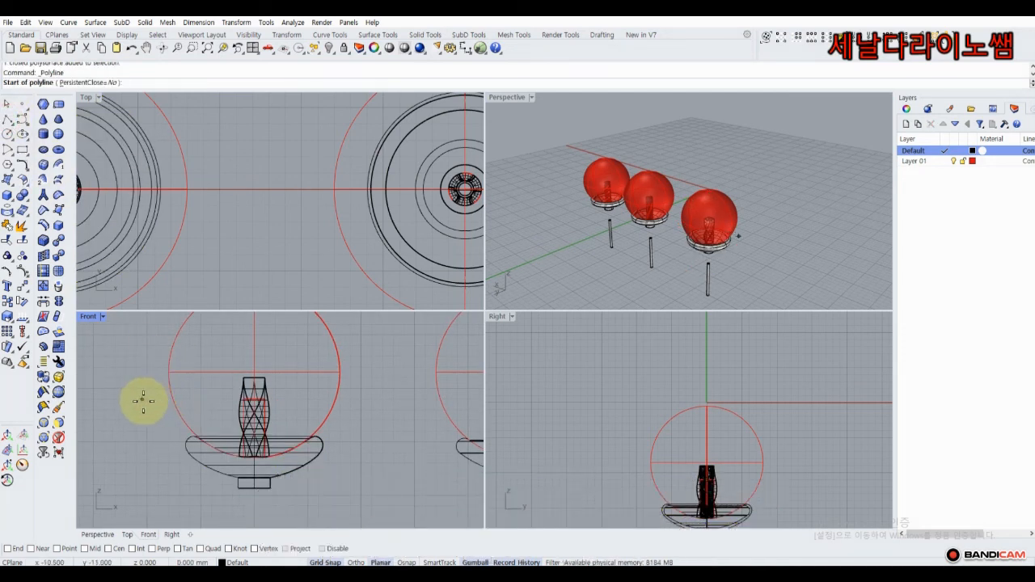
{"action": "left_click", "coordinate": [143, 410]}
{"action": "left_click", "coordinate": [362, 411]}
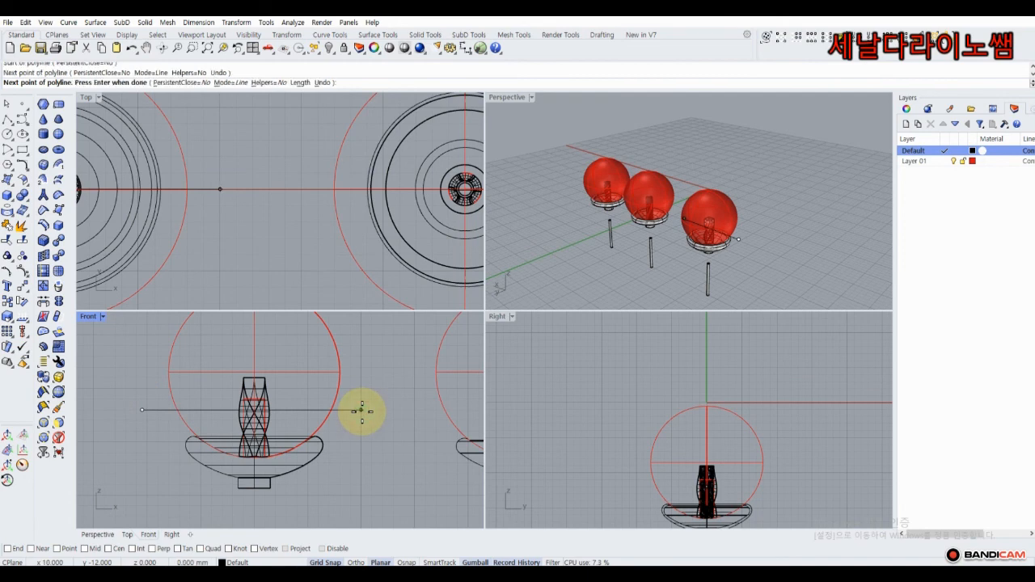
{"action": "key", "text": "Return"}
Check the left cap-and-post solid against the new reference line.
{"action": "left_click", "coordinate": [267, 389]}
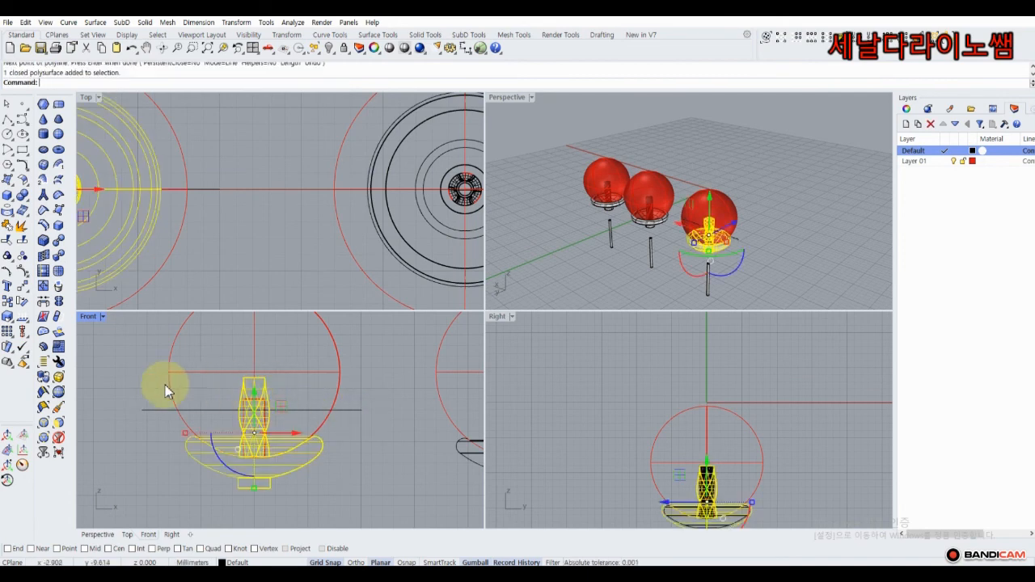
{"action": "left_click", "coordinate": [382, 373]}
{"action": "scroll", "coordinate": [383, 373], "scroll_direction": "down", "scroll_amount": 6}
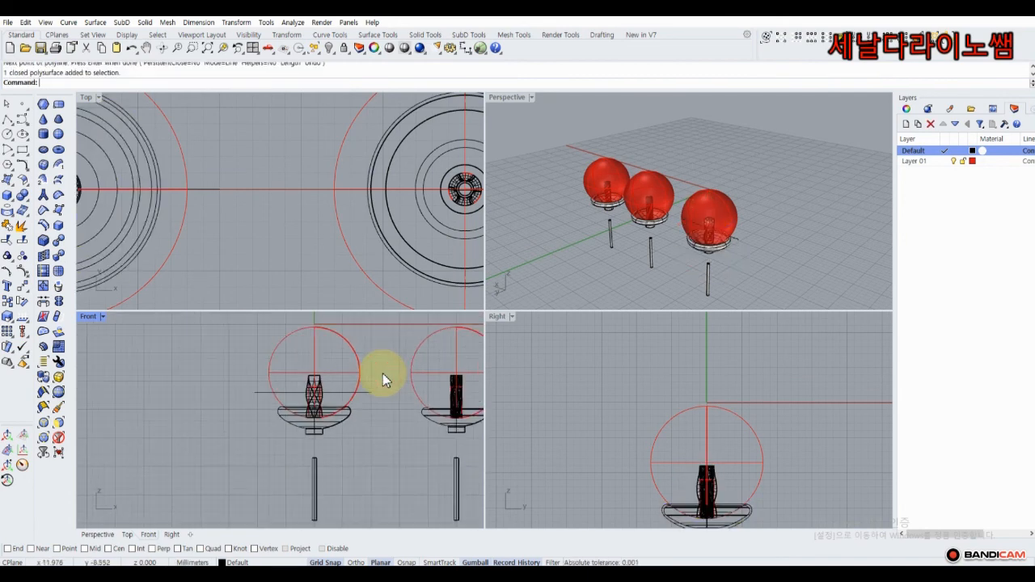
{"action": "right_click_drag", "start_coordinate": [382, 373], "coordinate": [302, 366]}
{"action": "scroll", "coordinate": [275, 373], "scroll_direction": "up", "scroll_amount": 8}
{"action": "left_click", "coordinate": [209, 391]}
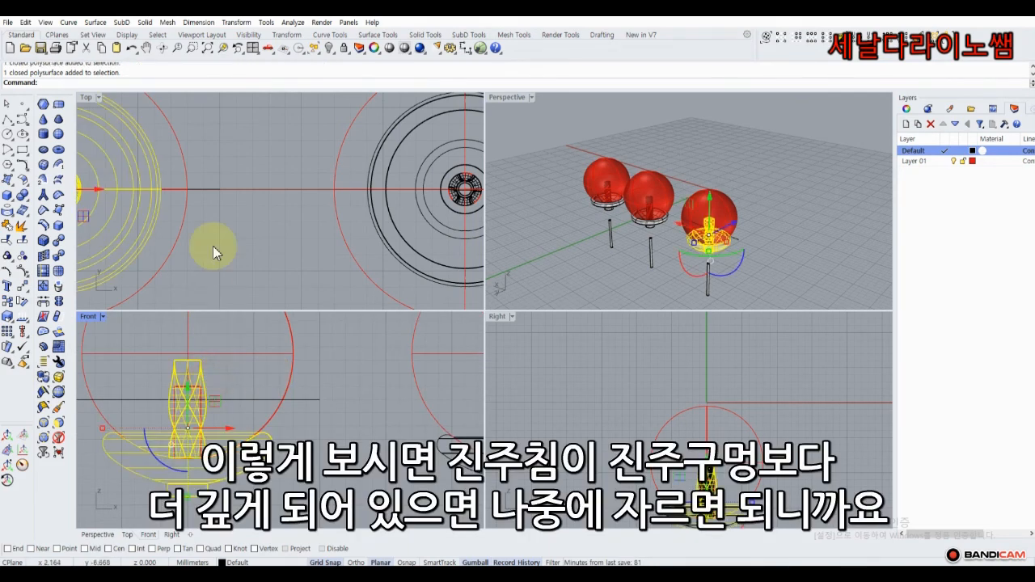
{"action": "scroll", "coordinate": [213, 227], "scroll_direction": "down", "scroll_amount": 3}
{"action": "left_click", "coordinate": [218, 226]}
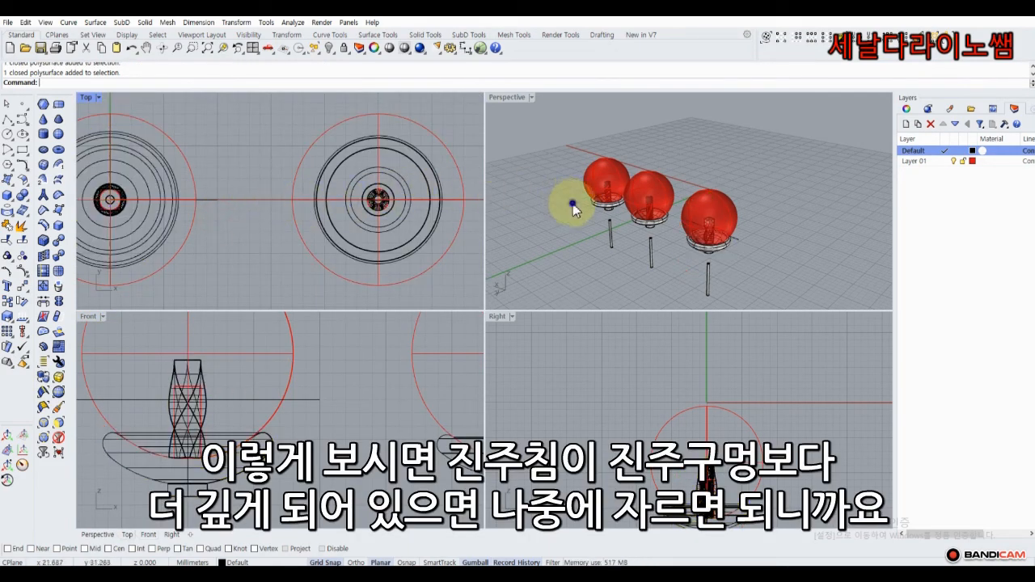
Lift all three red spheres above their posts with the gumball Z arrow.
{"action": "right_click_drag", "start_coordinate": [572, 204], "coordinate": [657, 171]}
{"action": "left_click", "coordinate": [619, 175]}
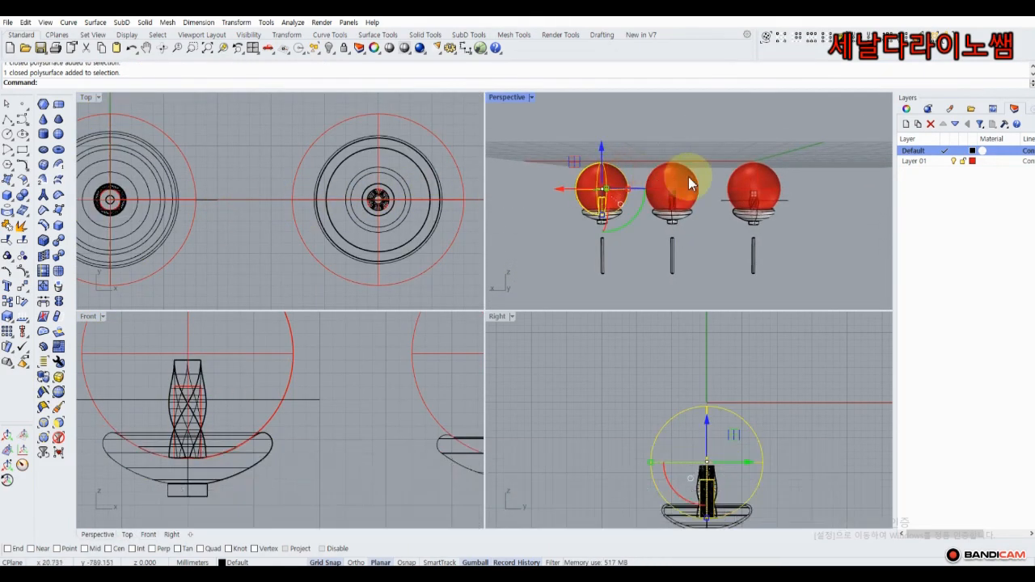
{"action": "left_click", "coordinate": [689, 179], "text": "shift"}
{"action": "left_click", "coordinate": [755, 180], "text": "shift"}
{"action": "scroll", "coordinate": [308, 381], "scroll_direction": "down", "scroll_amount": 10}
{"action": "right_click_drag", "start_coordinate": [310, 362], "coordinate": [285, 414]}
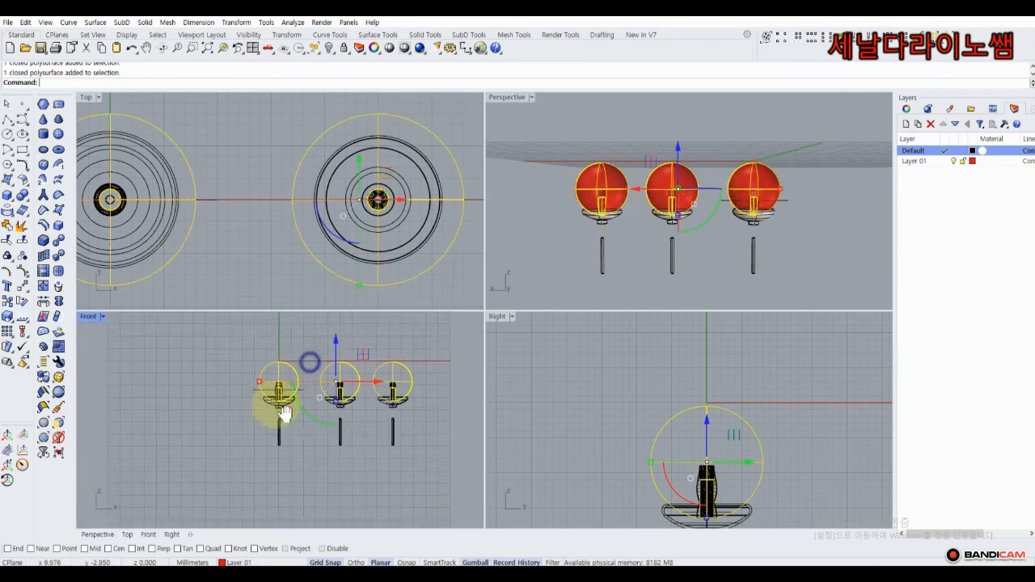
{"action": "left_click_drag", "start_coordinate": [310, 375], "coordinate": [311, 346]}
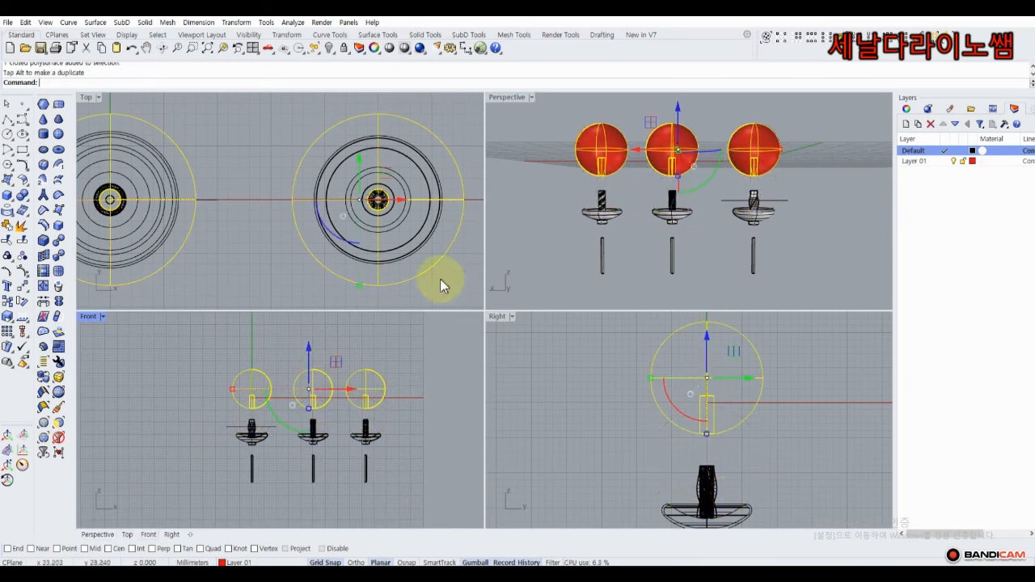
{"action": "left_click", "coordinate": [506, 234]}
Maximize the Perspective view and switch it to Rendered display mode.
{"action": "right_click_drag", "start_coordinate": [587, 203], "coordinate": [569, 230]}
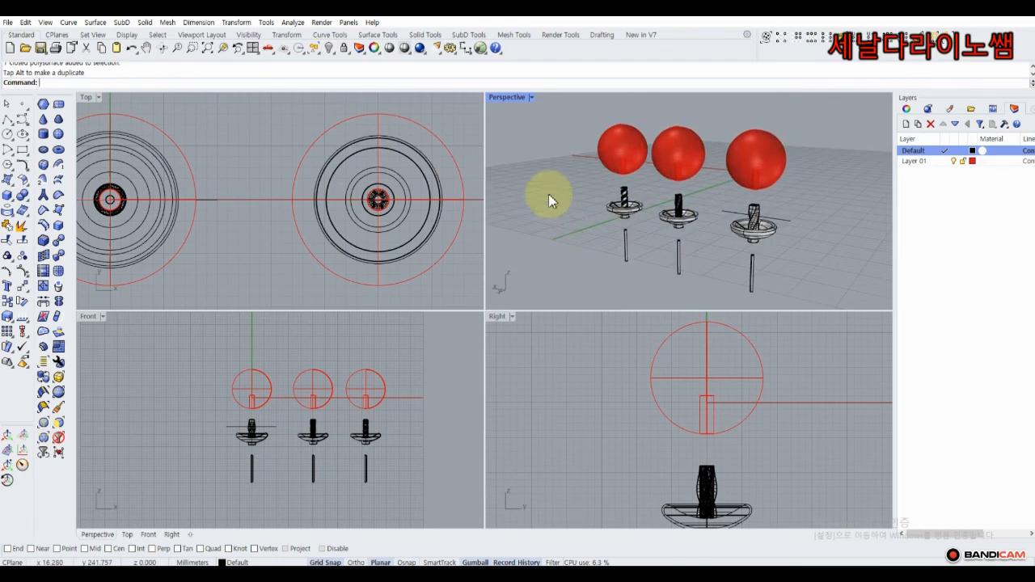
{"action": "right_click_drag", "start_coordinate": [550, 143], "coordinate": [519, 106]}
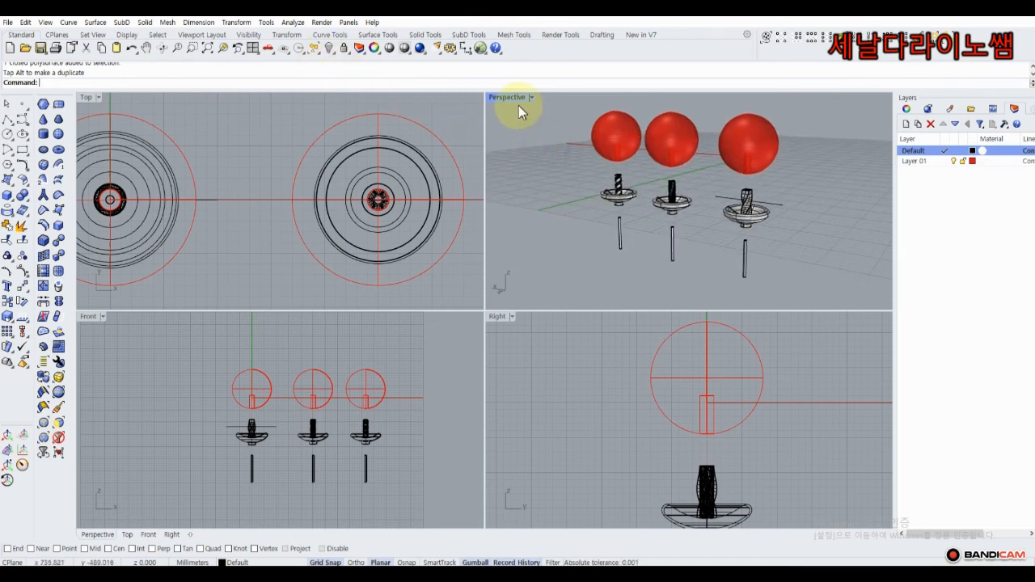
{"action": "double_click", "coordinate": [508, 97]}
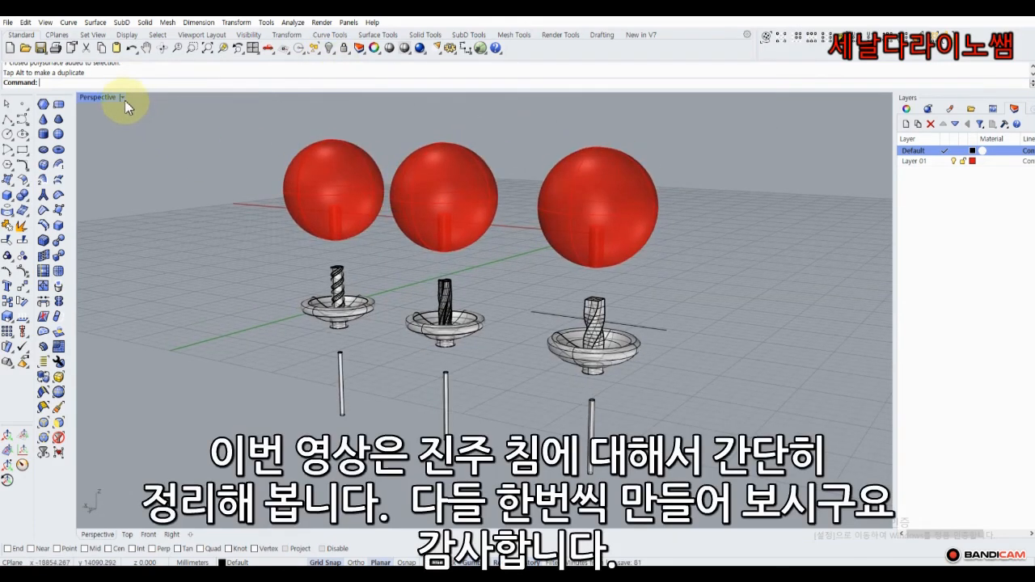
{"action": "left_click", "coordinate": [122, 97]}
{"action": "left_click", "coordinate": [108, 161]}
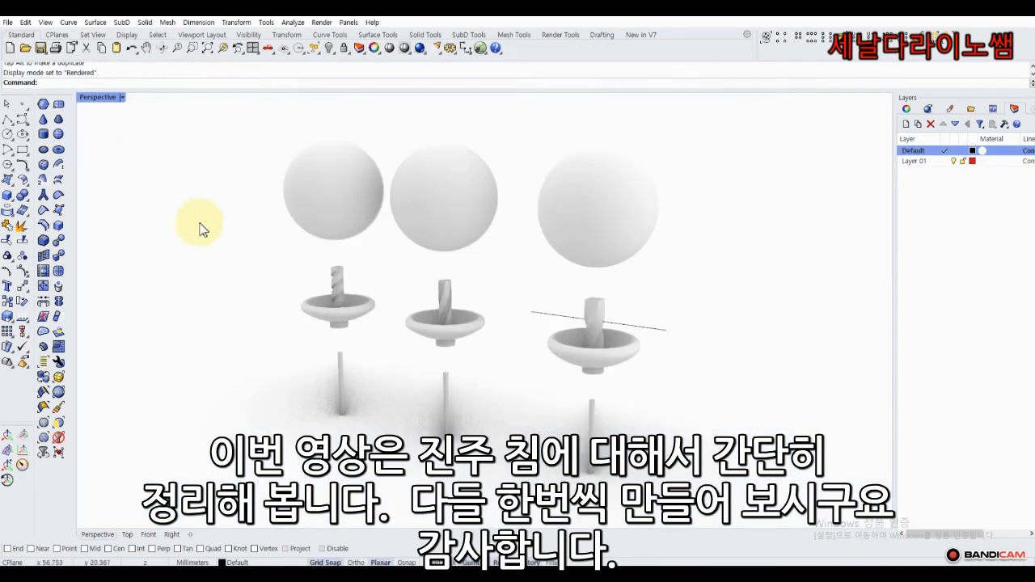